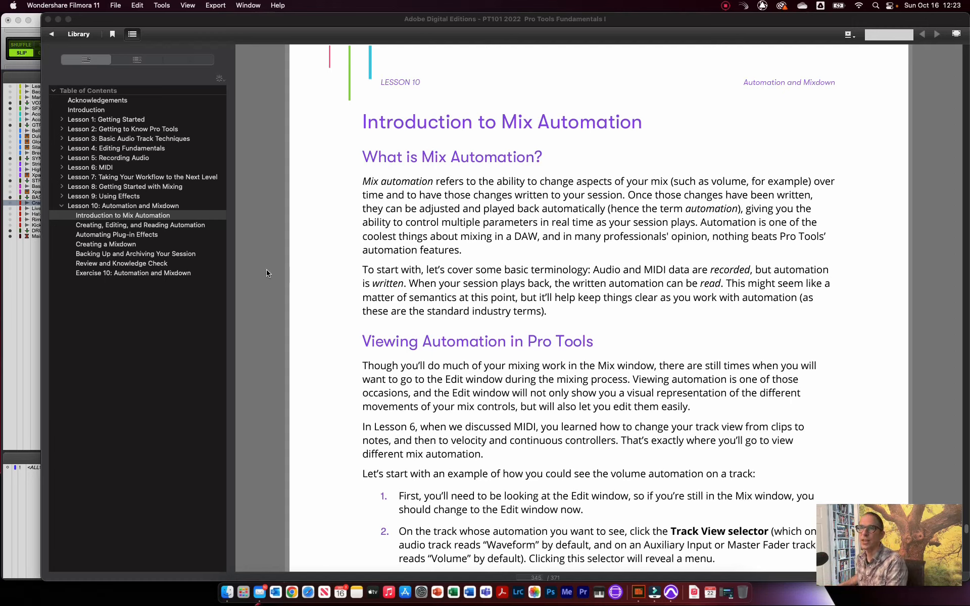
Open the Exercise 10 page in the e-book, return to the Lesson 10 opening page, and read its introduction and goals
click(132, 274)
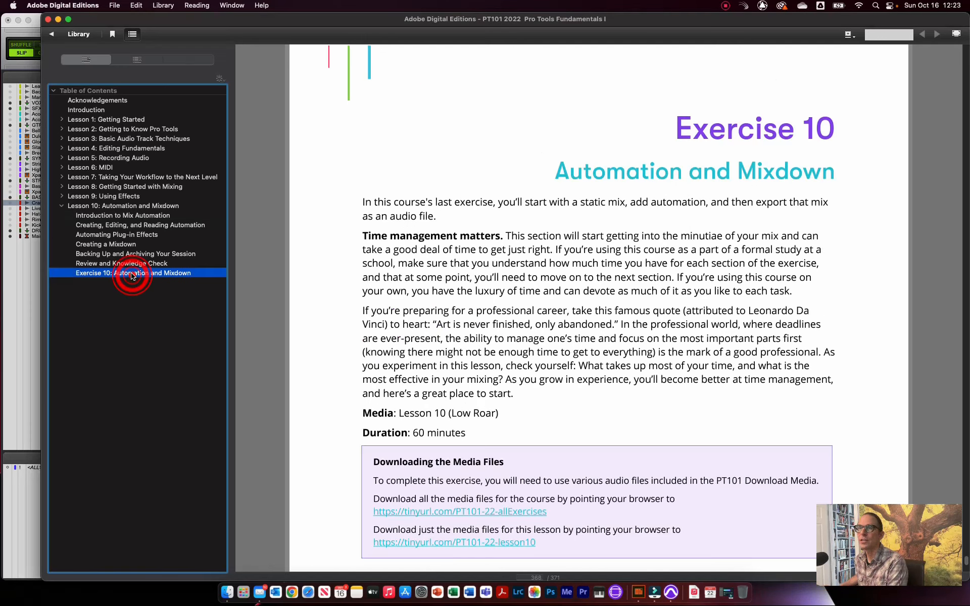
click(133, 208)
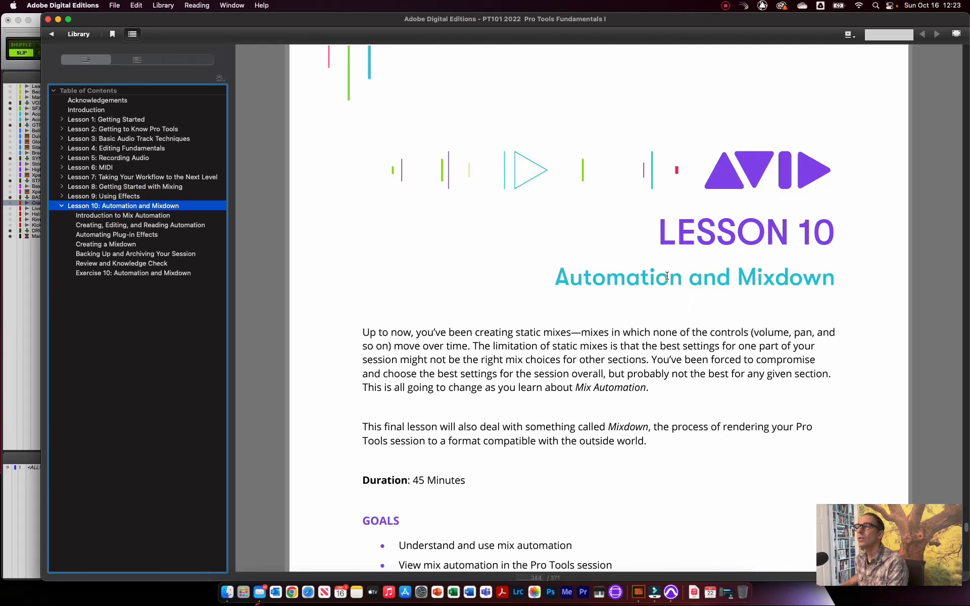
scroll(443, 338, down, 2)
scroll(443, 338, down, 2)
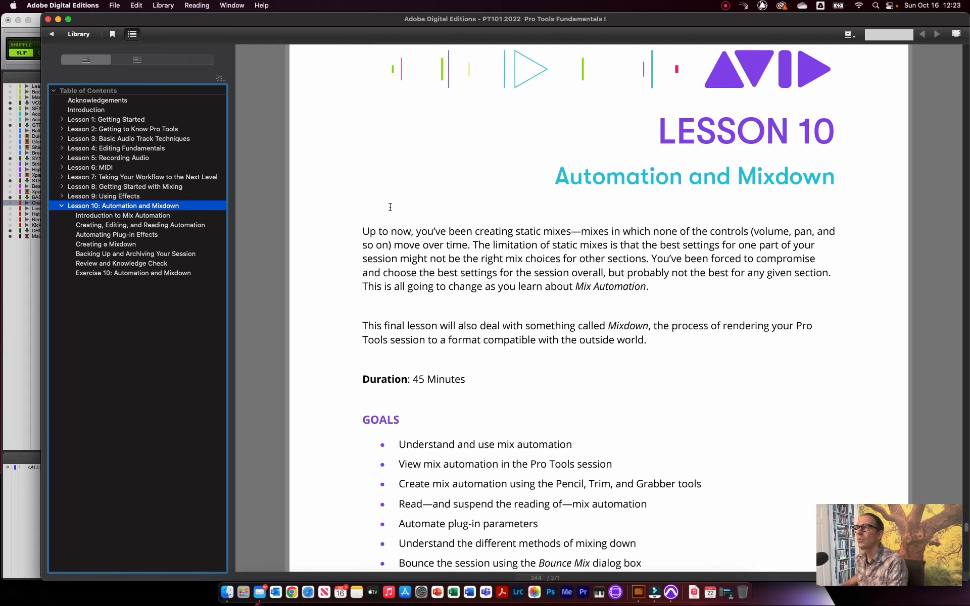
click(370, 223)
click(380, 226)
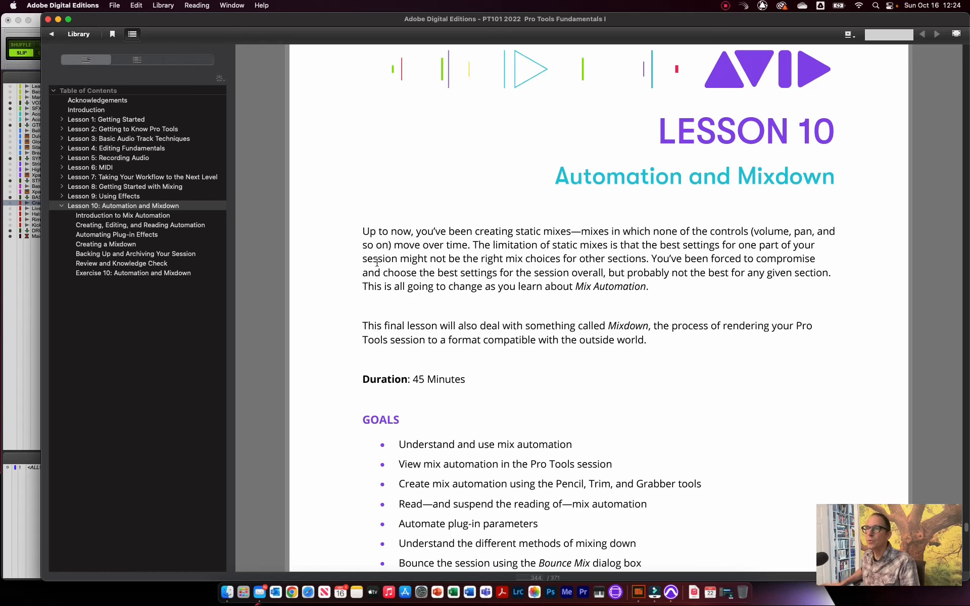
Open the Introduction to Mix Automation section and read the definition of mix automation
click(152, 217)
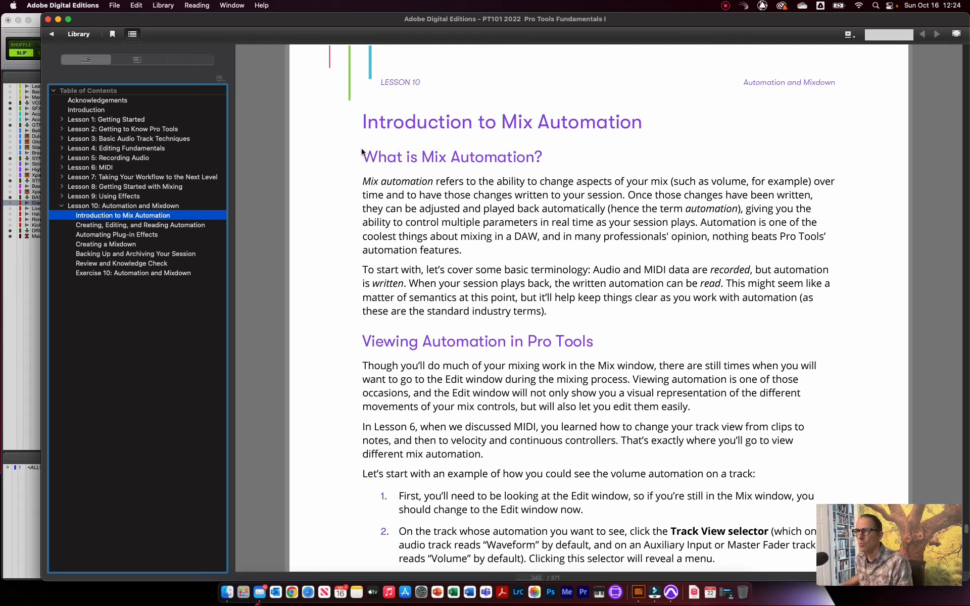
drag(362, 152, 570, 242)
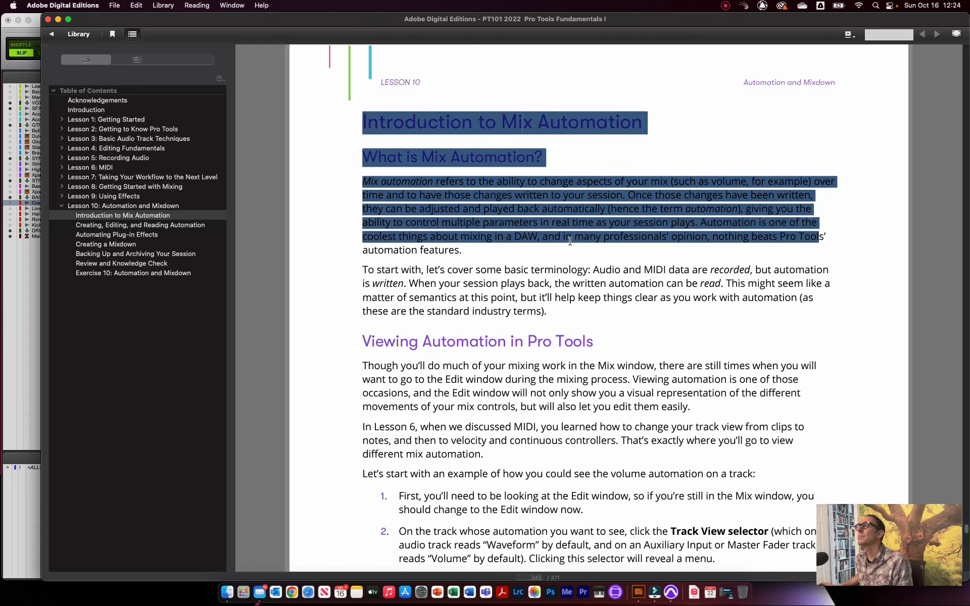
click(632, 177)
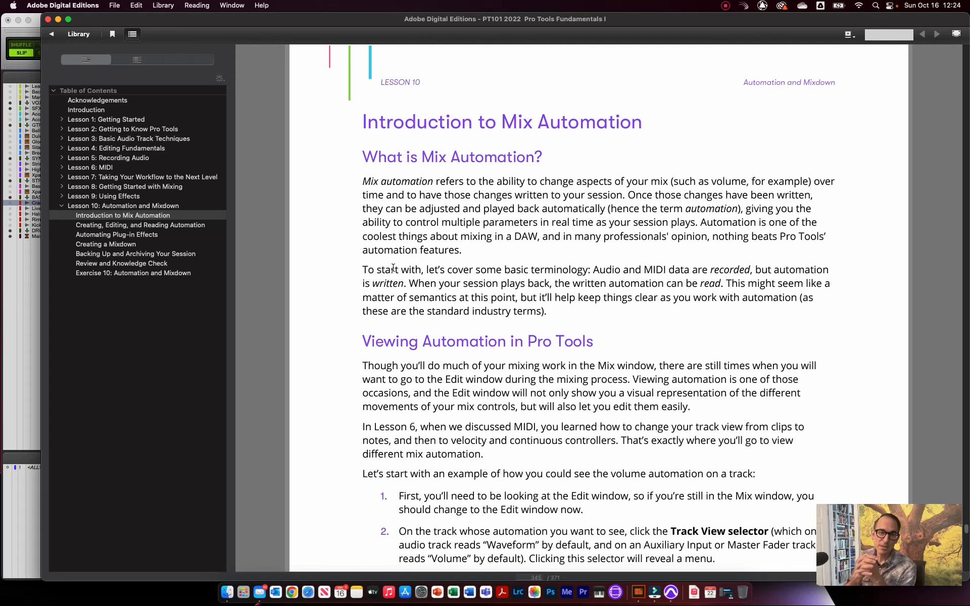
Switch to Pro Tools and show the Mix window of the Lesson 10 (Low Roar) session
click(20, 335)
click(338, 5)
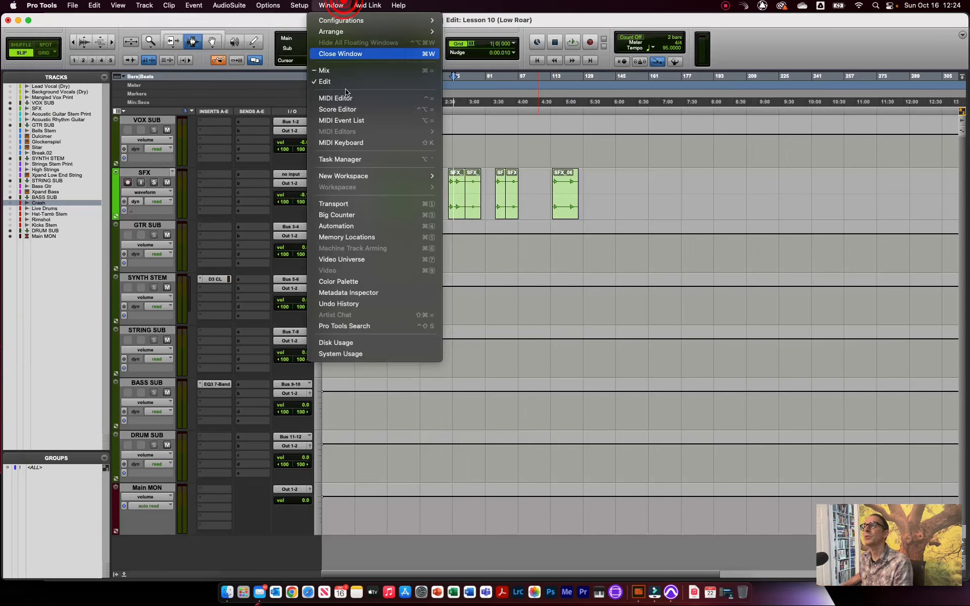
click(368, 70)
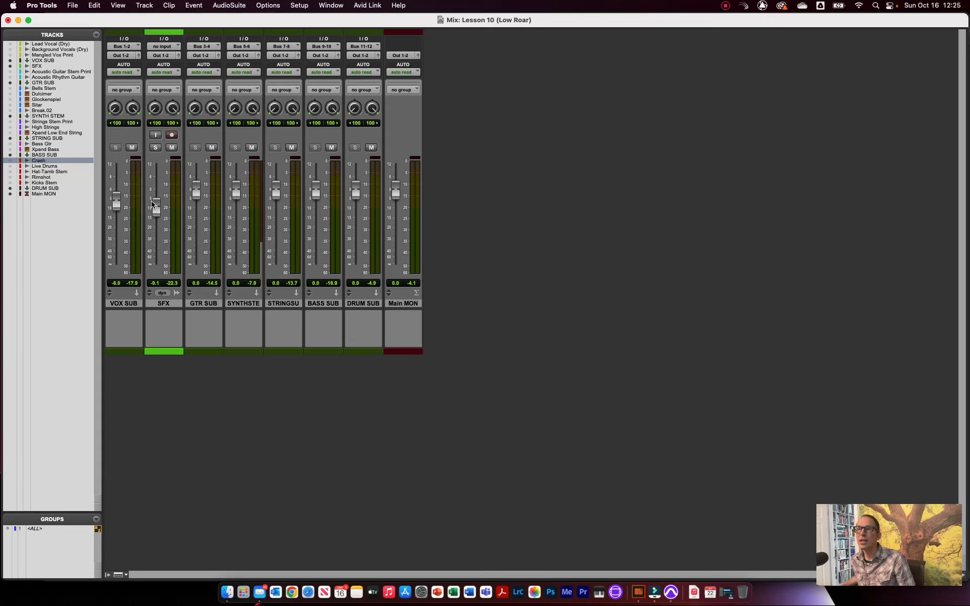
Set the SFX track's volume fader to about -2.0 dB and check the Edit window before returning to the Mix window
click(164, 303)
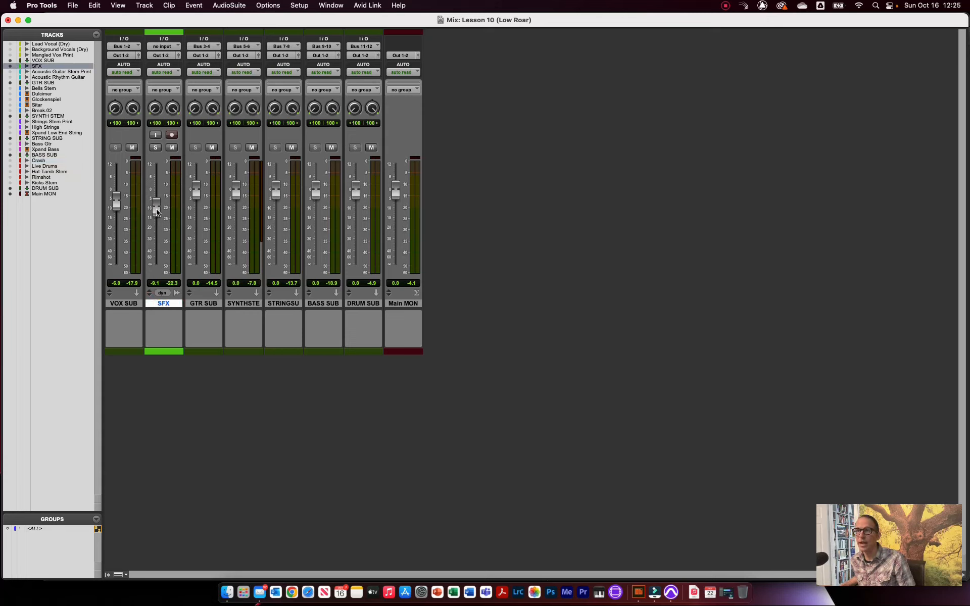
mouse_move(157, 210)
mouse_down()
mouse_move(156, 182)
mouse_move(157, 221)
mouse_up()
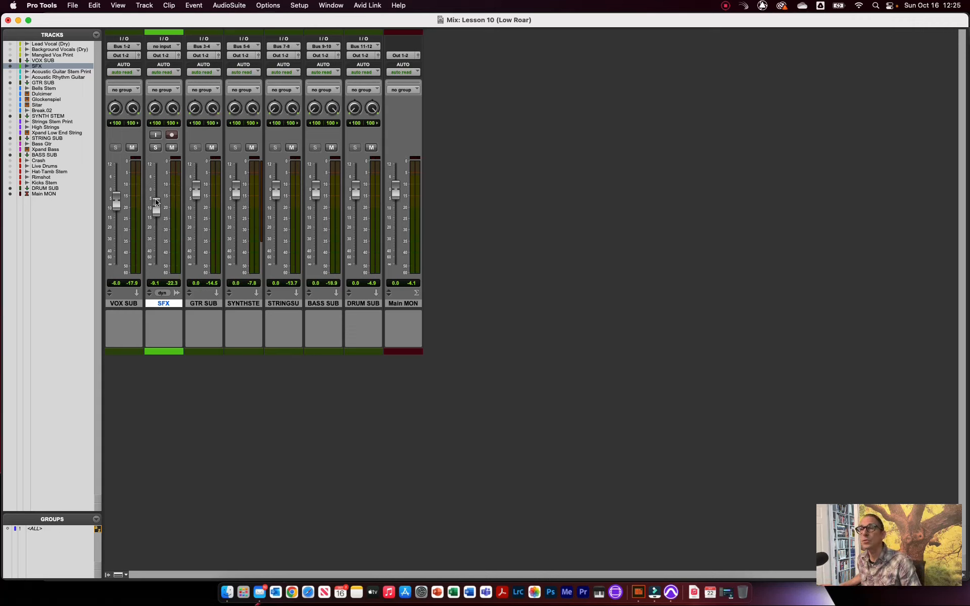
drag(156, 205, 157, 239)
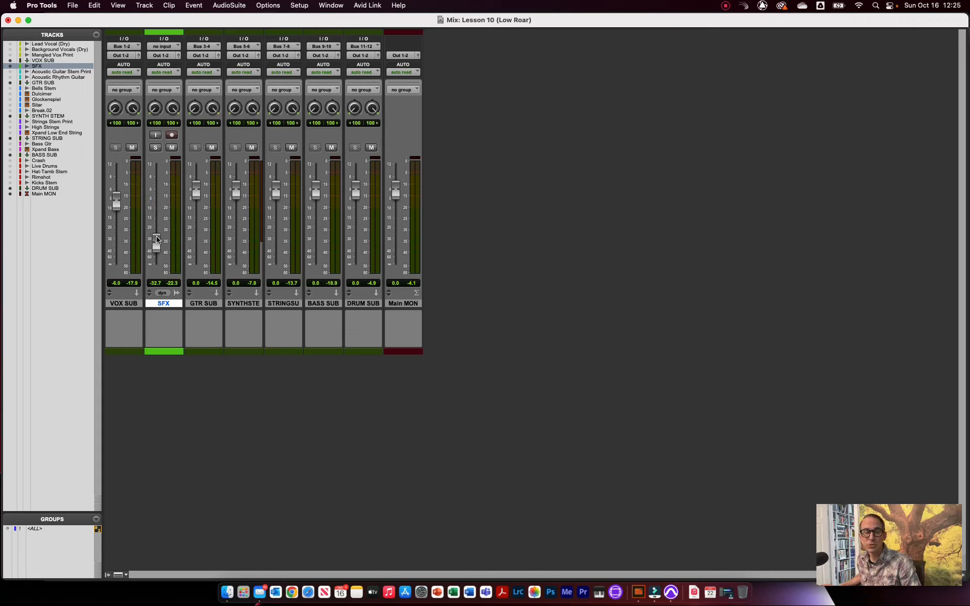
drag(156, 240, 161, 188)
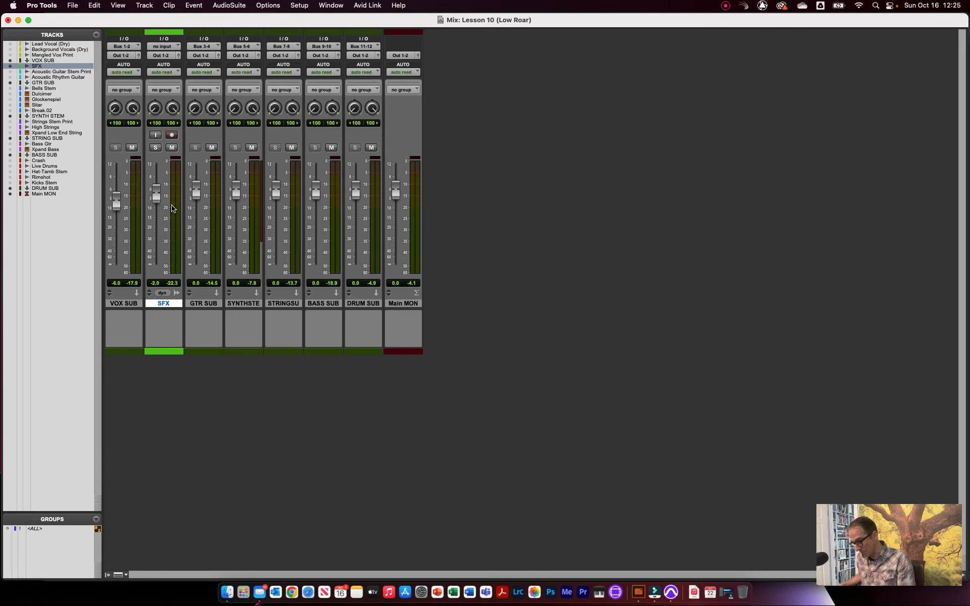
key(super+equal)
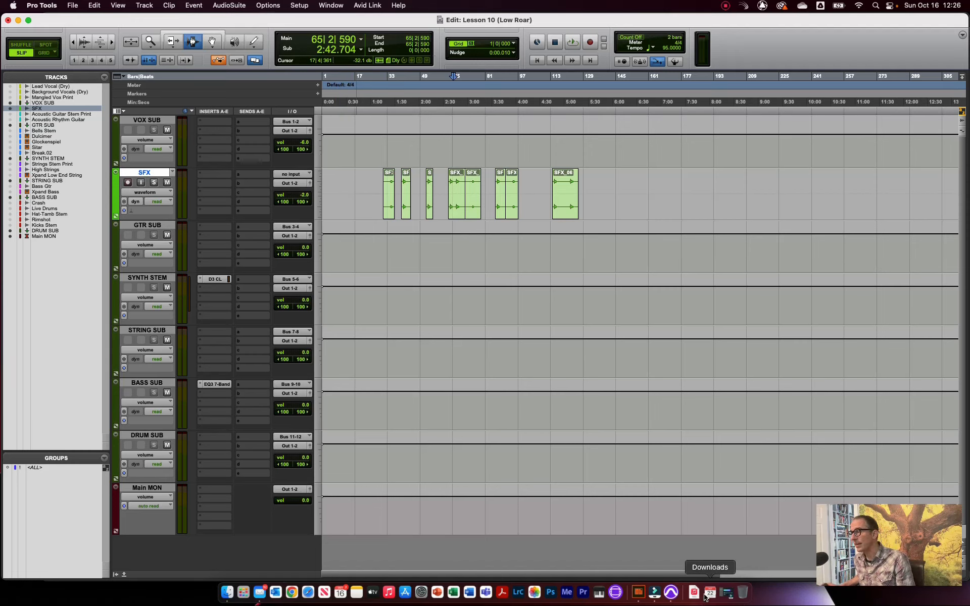
key(super+equal)
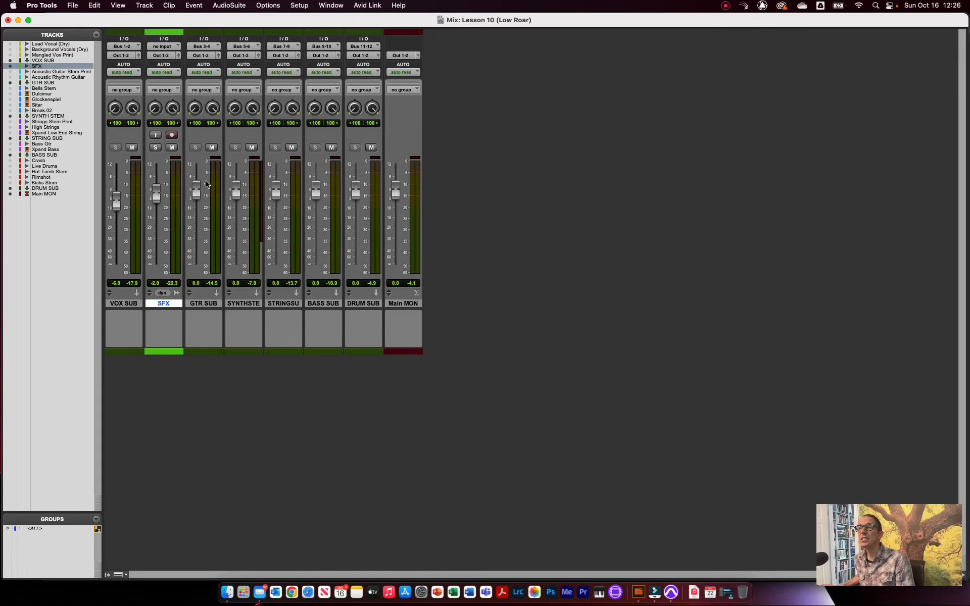
Lower the GTR SUB fader to about -1.4 dB, and lower the SYNTH STEM fader before resetting it to 0.0 dB
drag(196, 191, 237, 198)
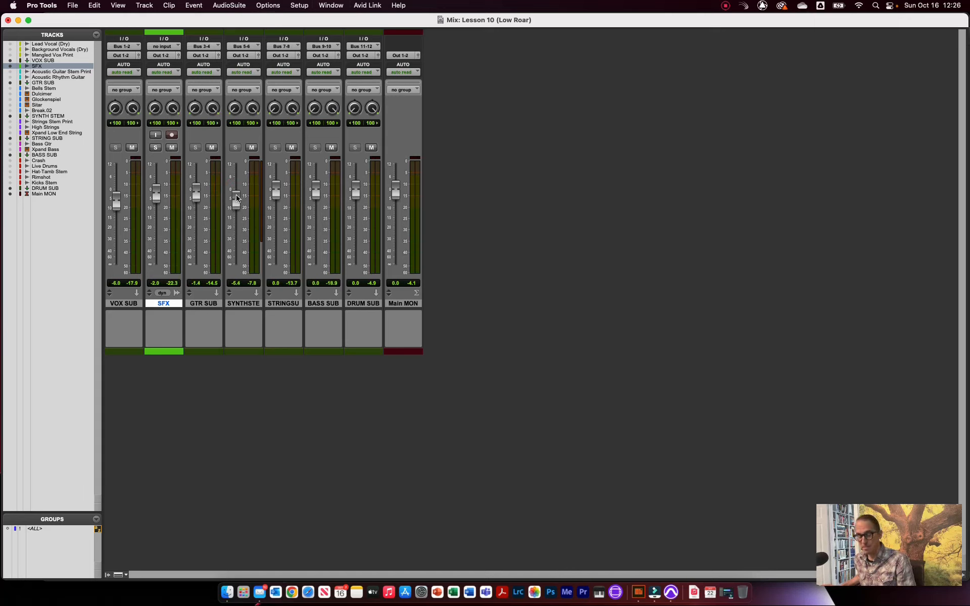
alt+click(238, 198)
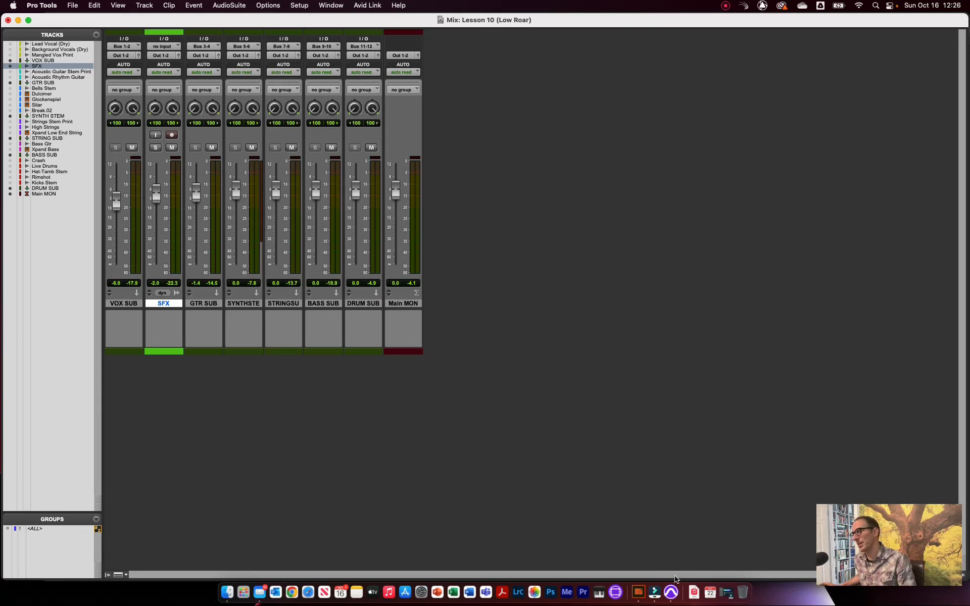
Switch to Adobe Digital Editions and read Exercise 10 from its introduction through Part 1 to the instructions for saving a new session version
click(639, 593)
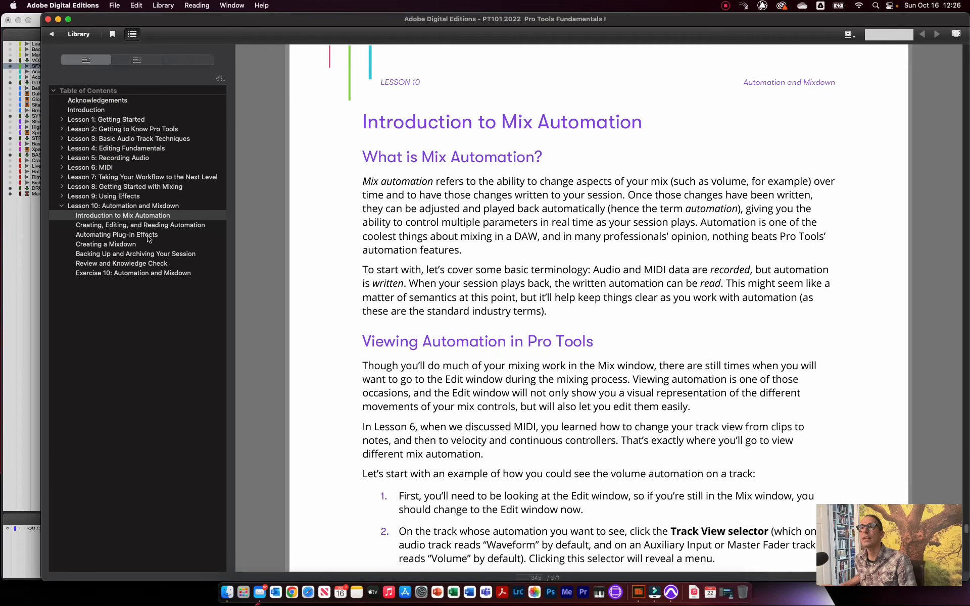
click(149, 274)
scroll(656, 339, down, 3)
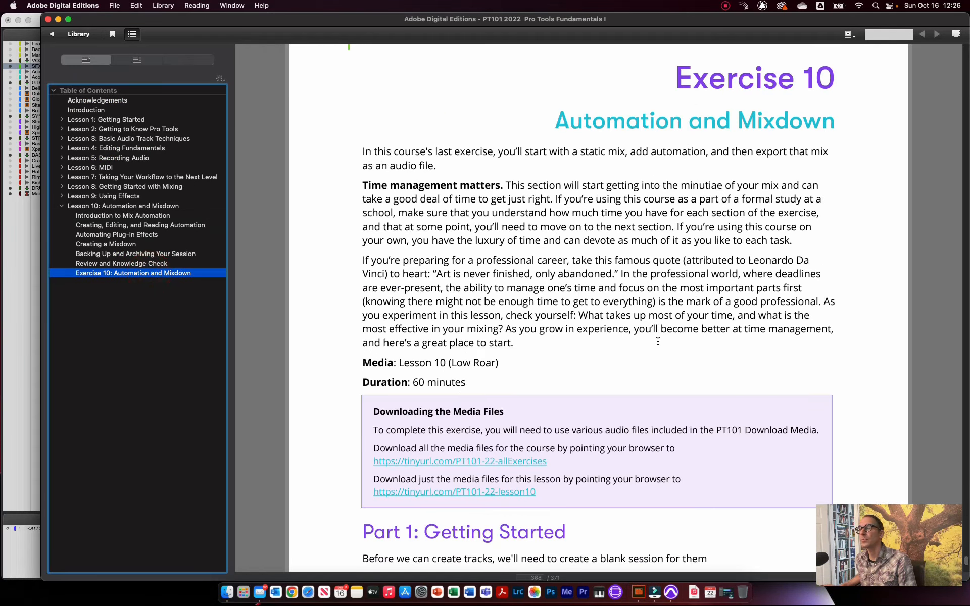
drag(392, 302, 469, 308)
click(489, 308)
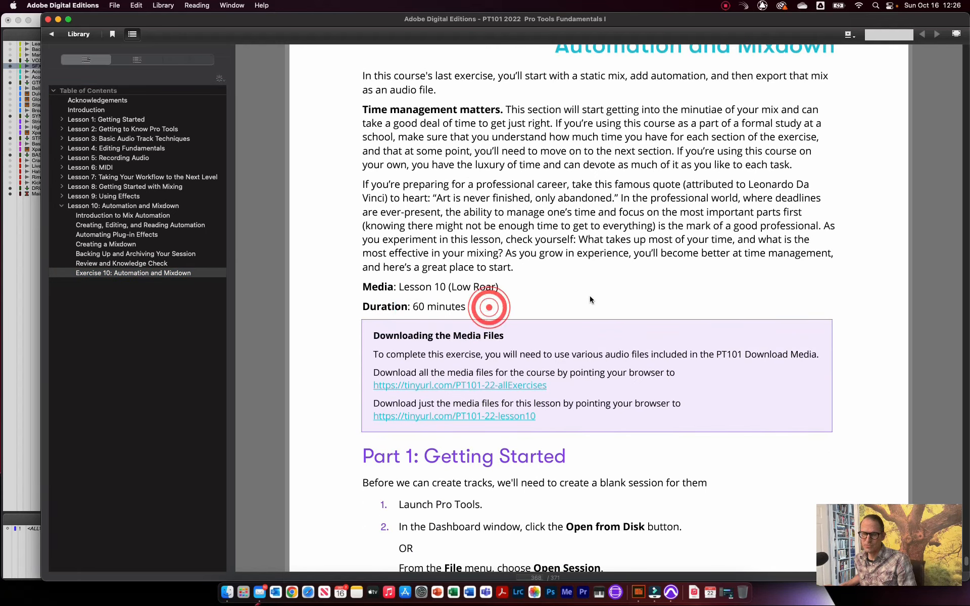
scroll(591, 295, down, 2)
scroll(591, 295, down, 5)
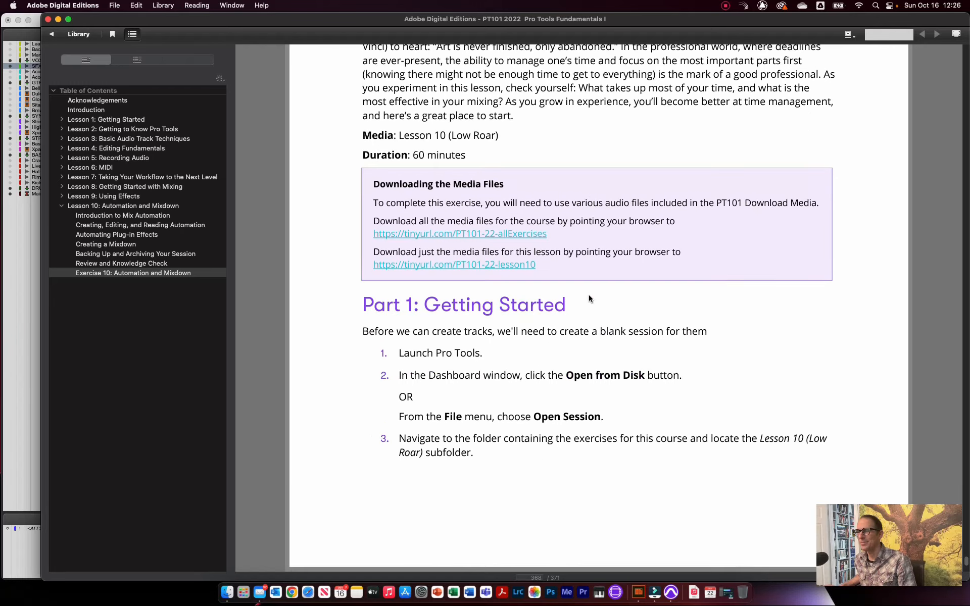
scroll(590, 295, down, 8)
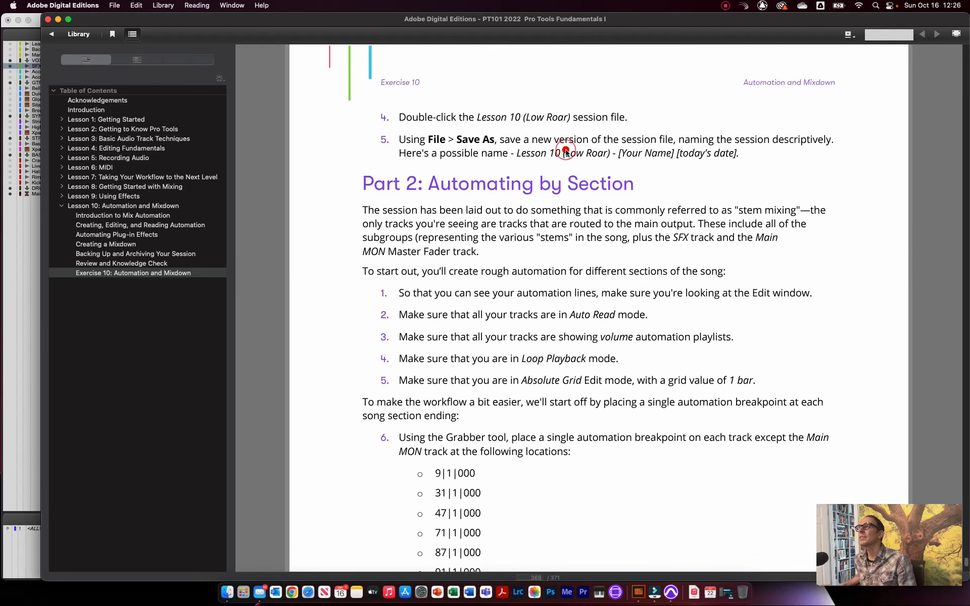
Switch to Pro Tools and save a new version of the session as "Lesson 10 (Low Roar) - kt"
click(16, 243)
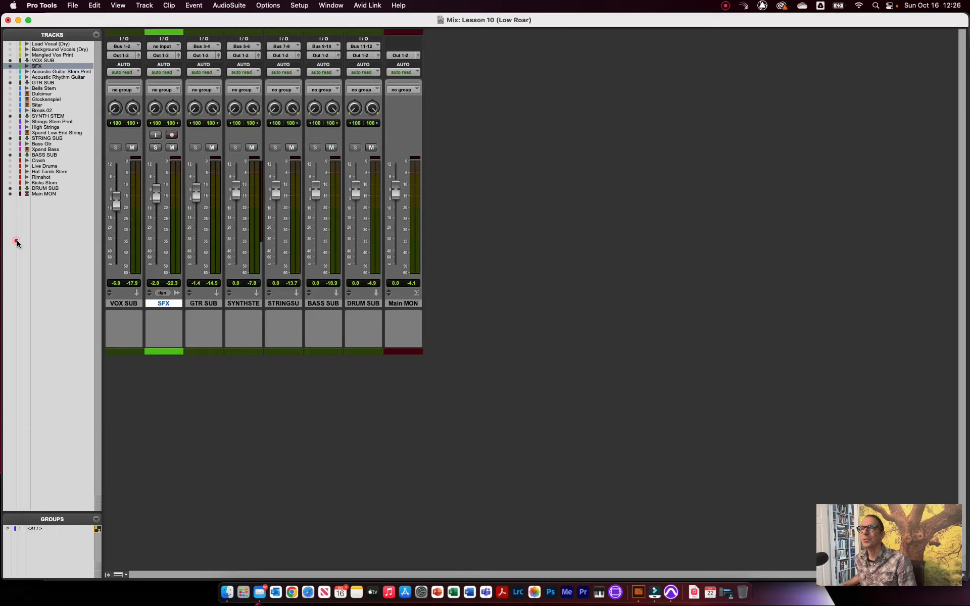
click(75, 5)
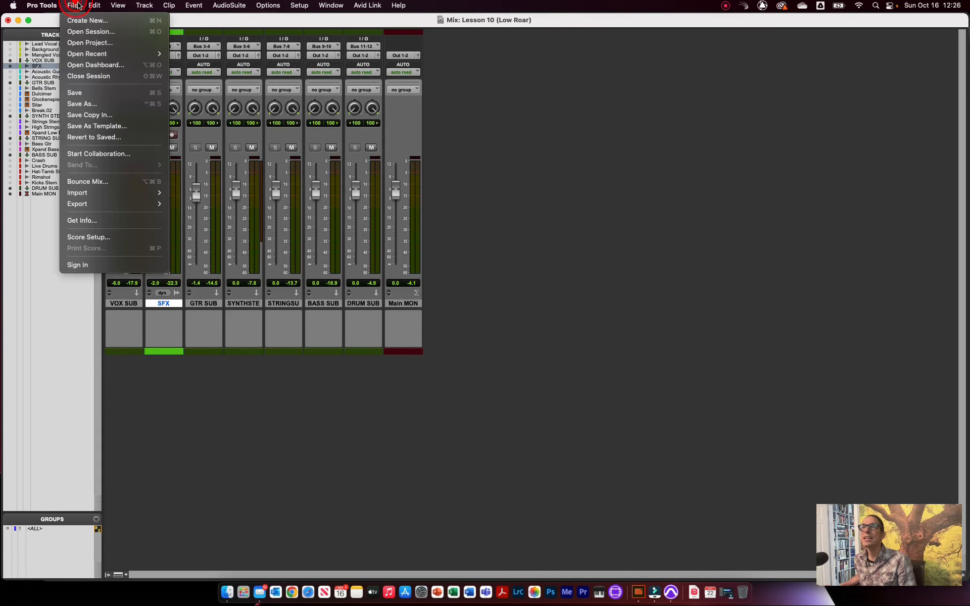
click(116, 104)
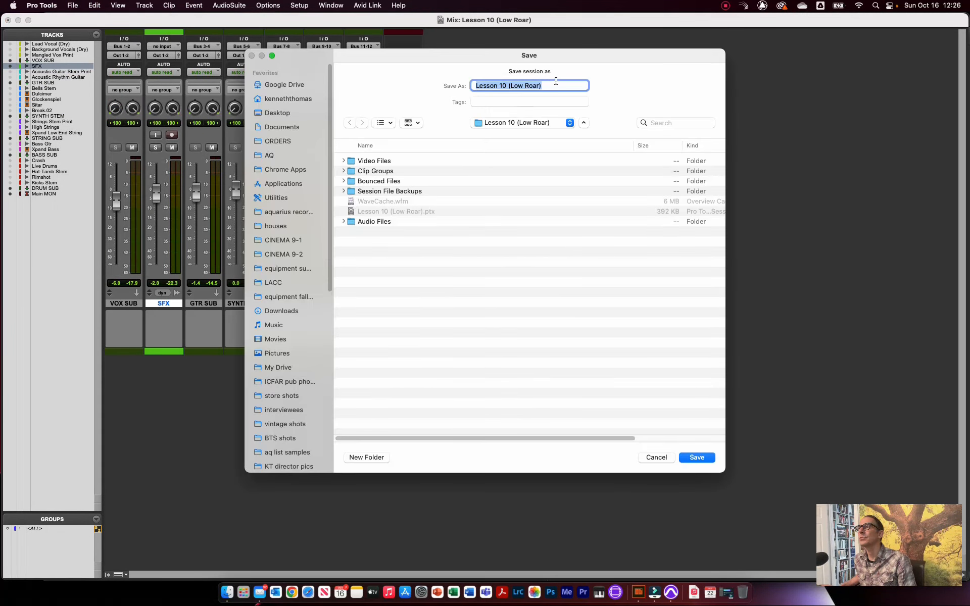
click(555, 82)
text(- kt)
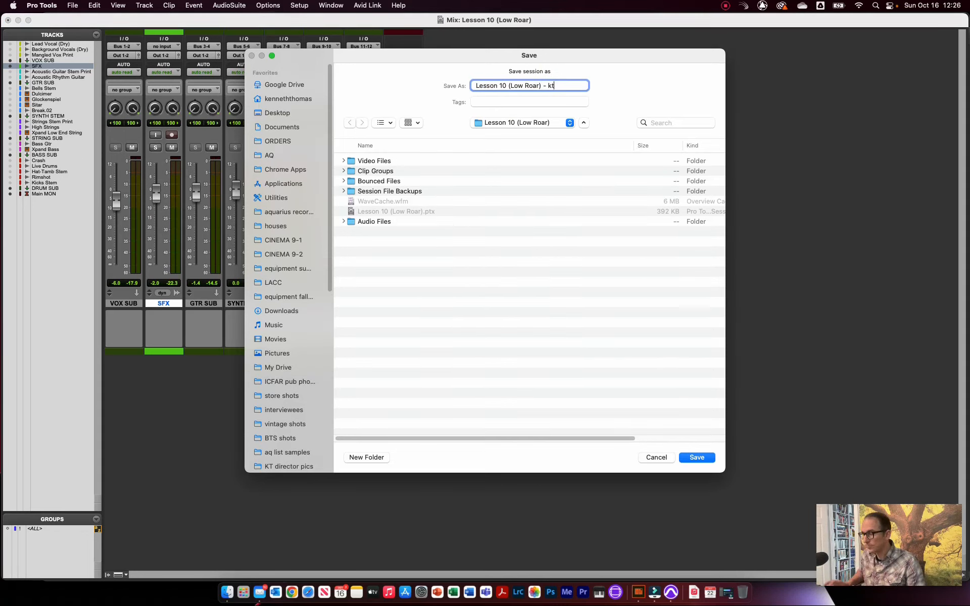
click(701, 459)
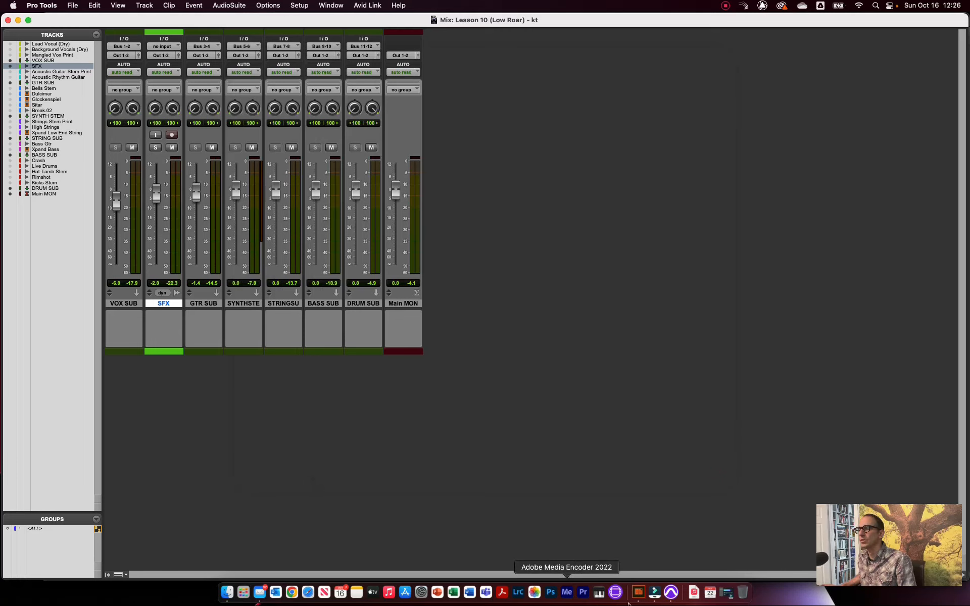
Return to the e-book and read the Part 2: Automating by Section setup and breakpoint instructions
click(639, 592)
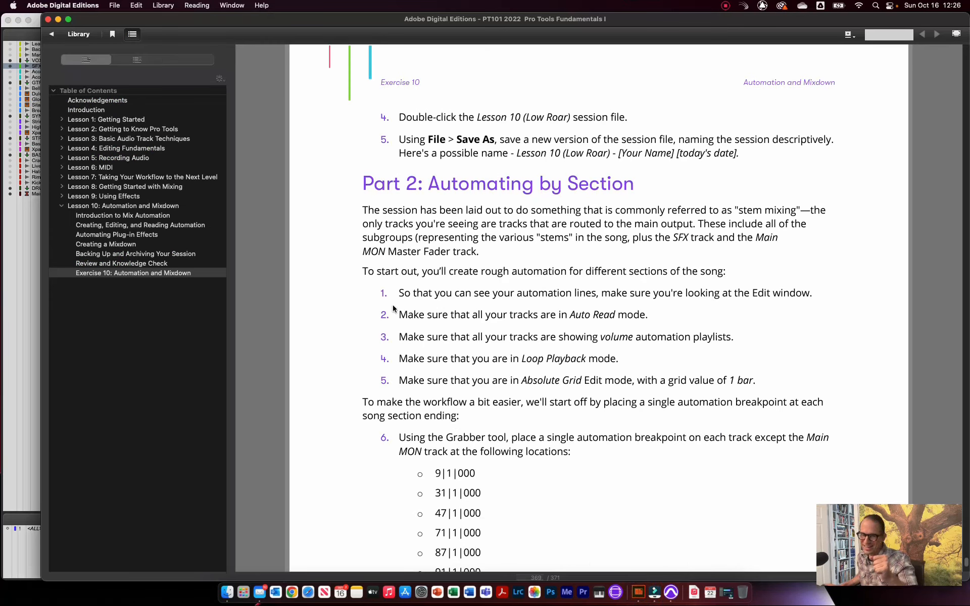
scroll(537, 367, down, 4)
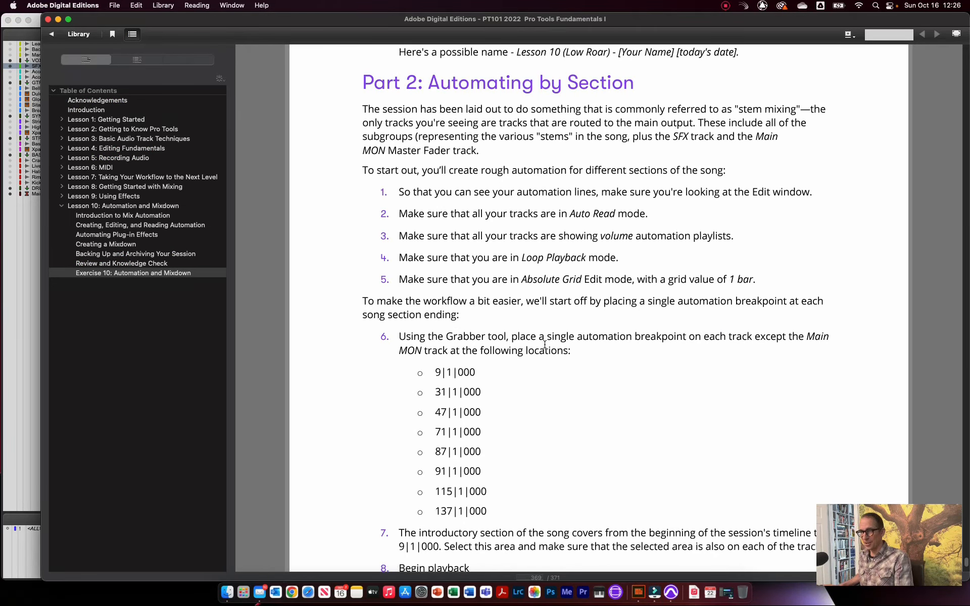
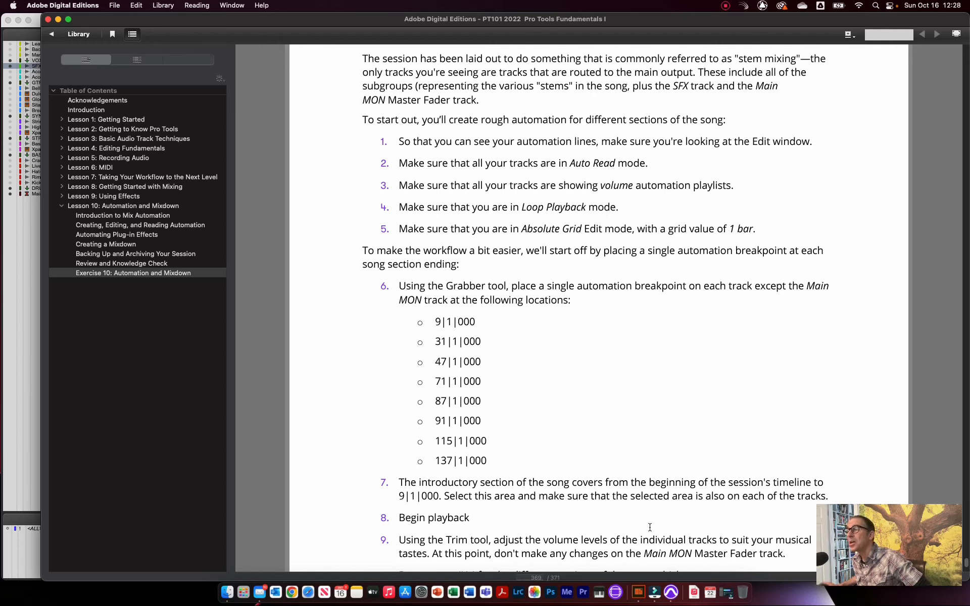
Show the session's Edit window in Pro Tools and check the time scales chosen for the Main and Sub counters
click(670, 593)
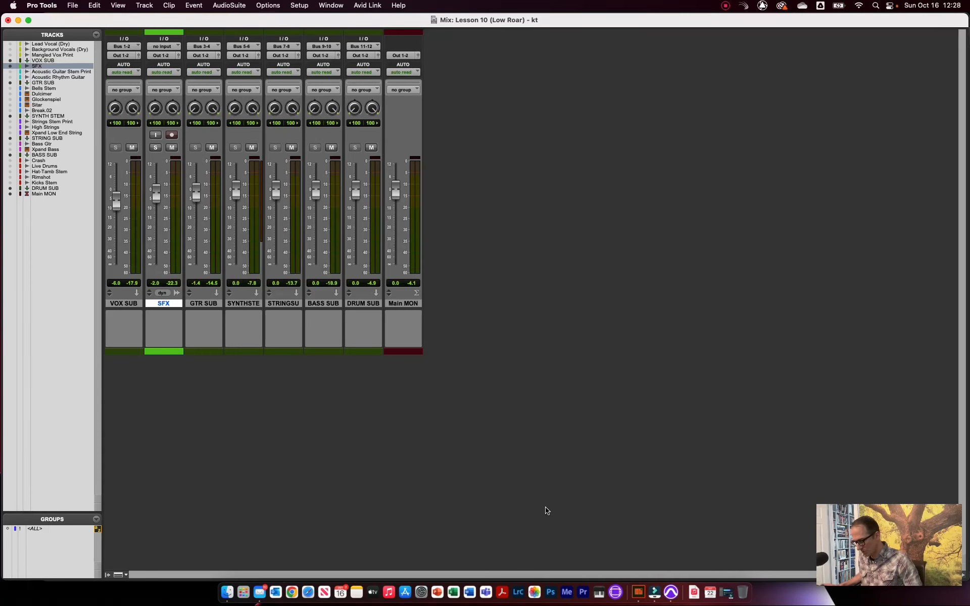
key(super+equal)
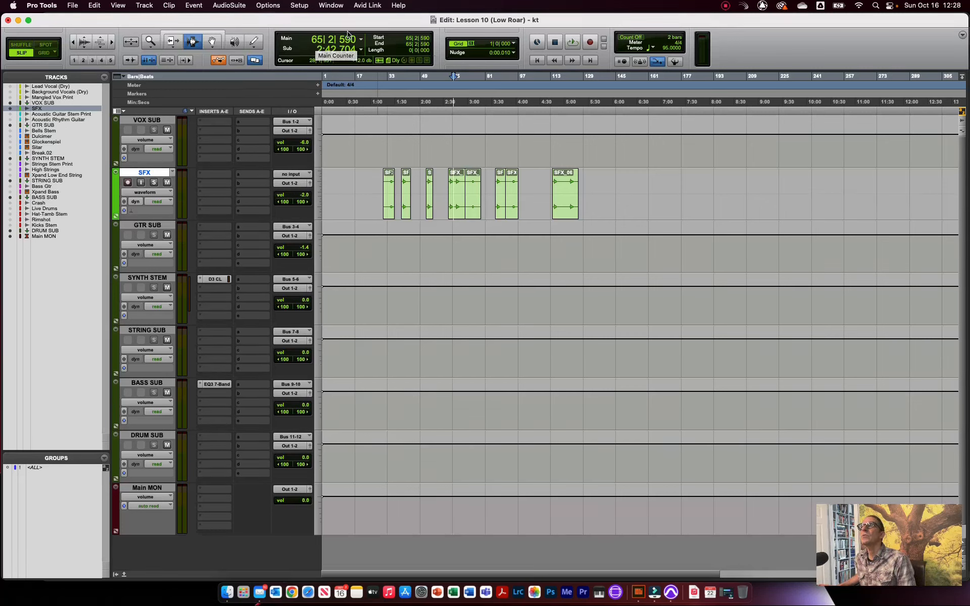
click(362, 40)
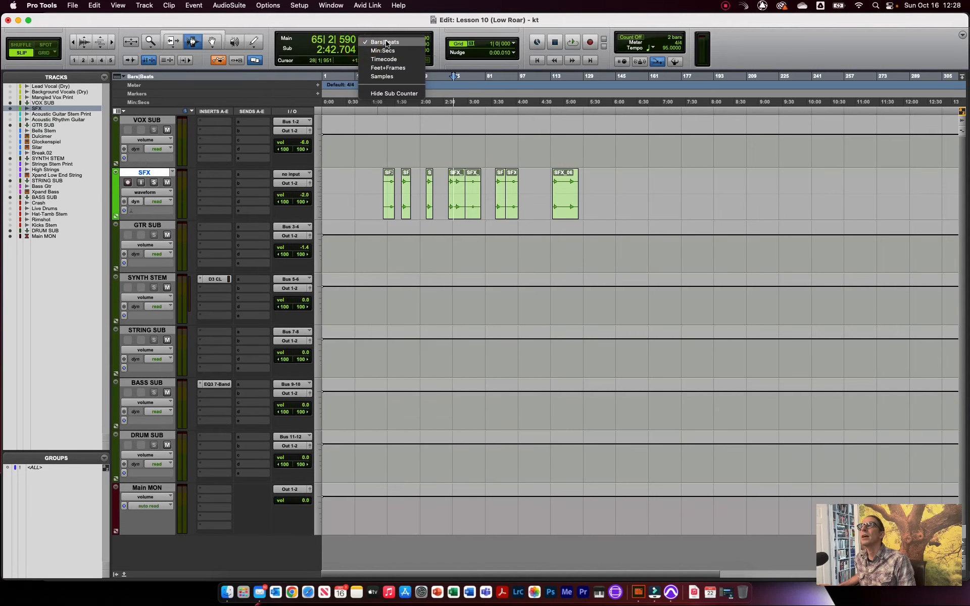
click(306, 23)
click(363, 51)
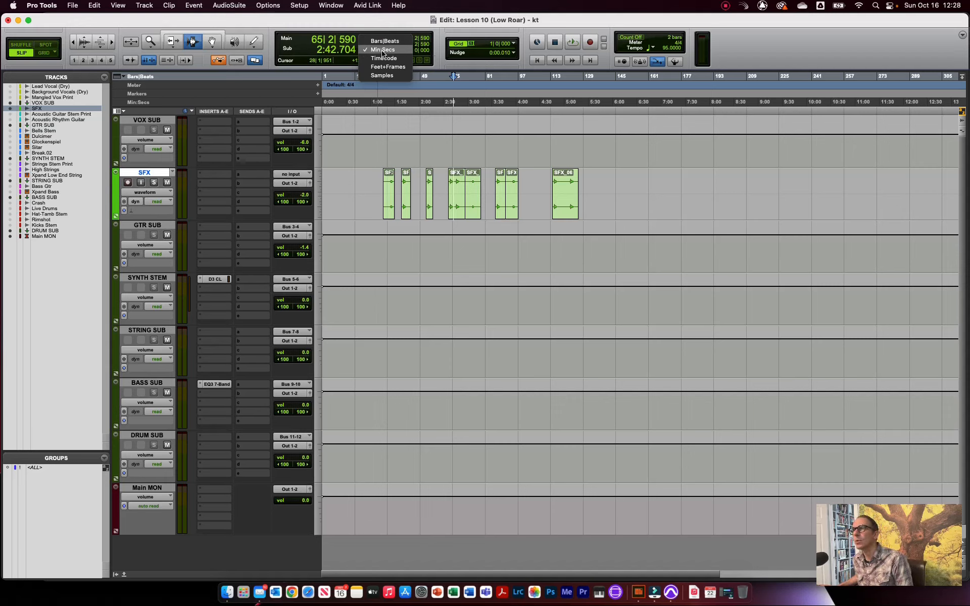
click(369, 183)
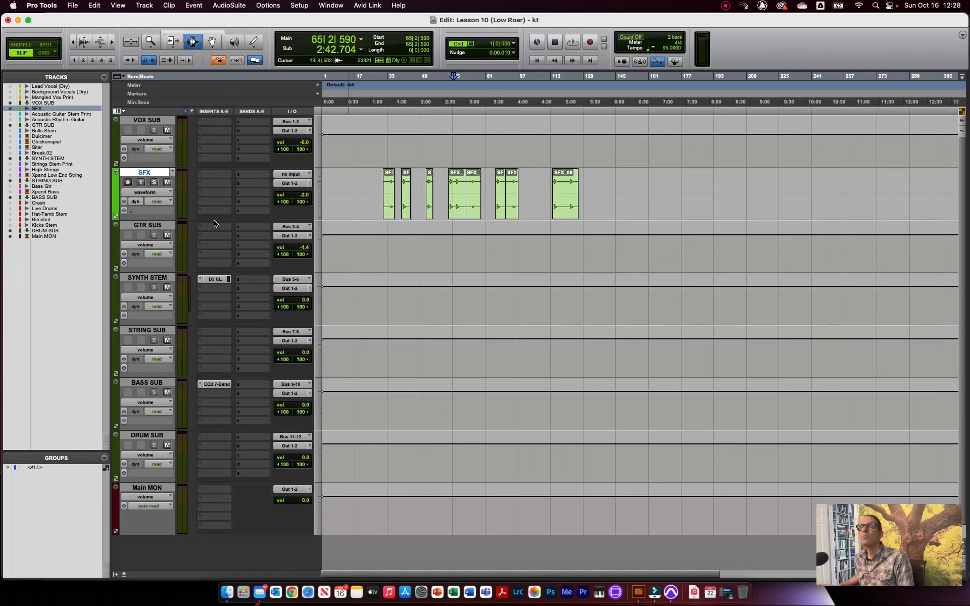
Go through the stem tracks in the Edit window, selecting VOX SUB, SFX, GTR SUB, SYNTH STEM and BASS SUB one after another
click(149, 120)
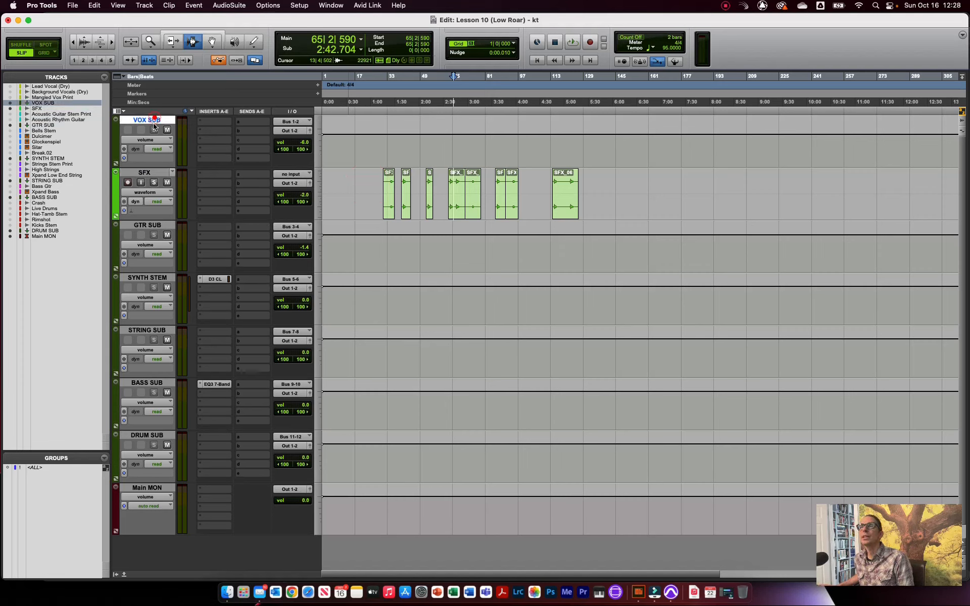
click(152, 174)
click(152, 225)
click(160, 278)
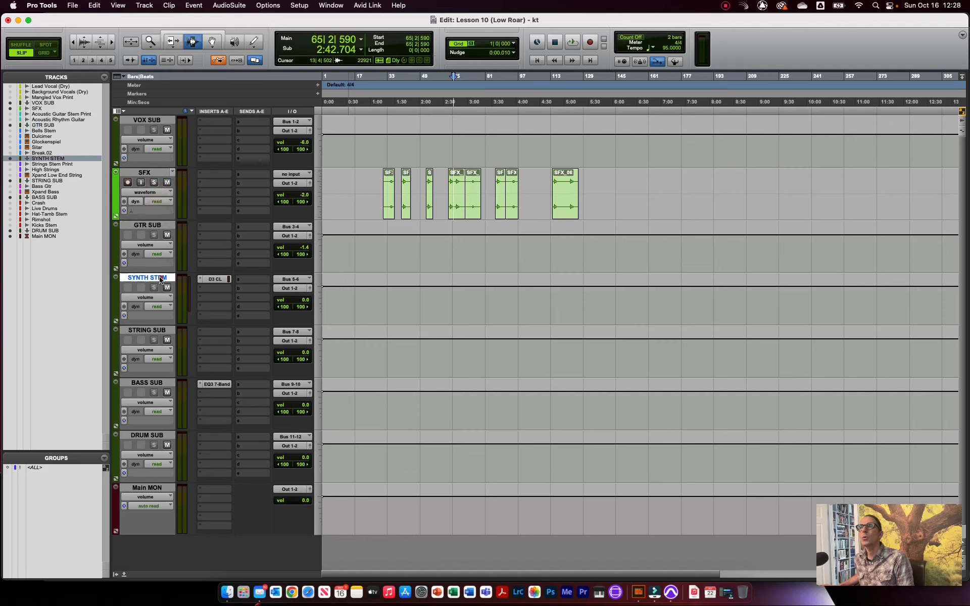
click(144, 383)
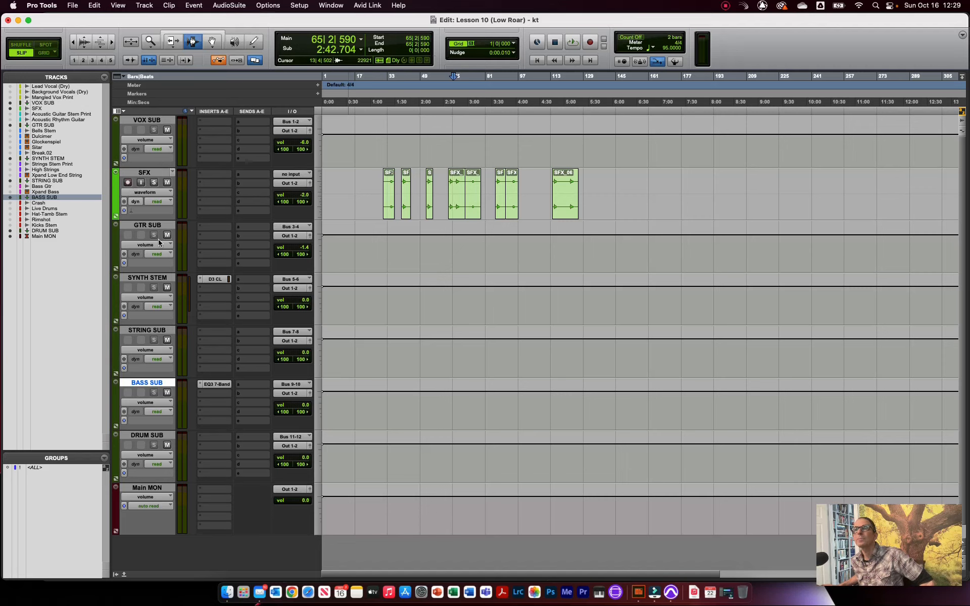
Try the record-enable, input monitoring, solo and mute controls on the SFX track, and leave them all off
click(128, 183)
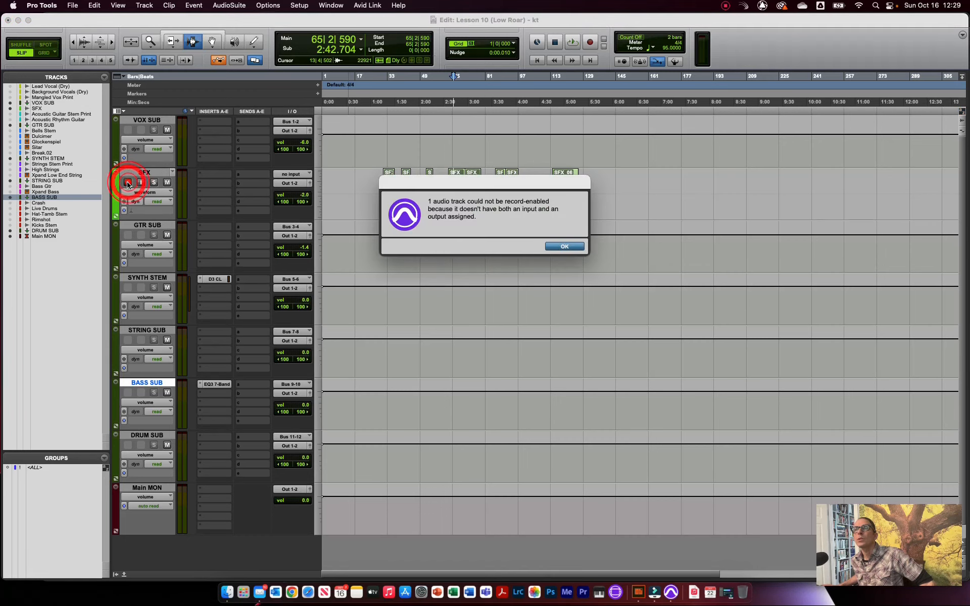
click(573, 247)
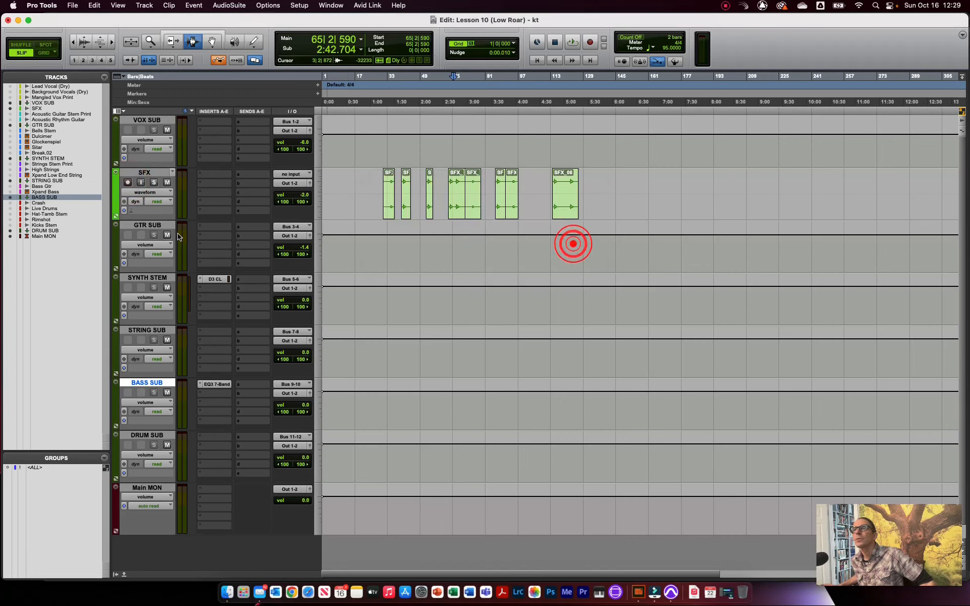
click(142, 183)
click(563, 251)
click(155, 183)
click(167, 183)
click(167, 182)
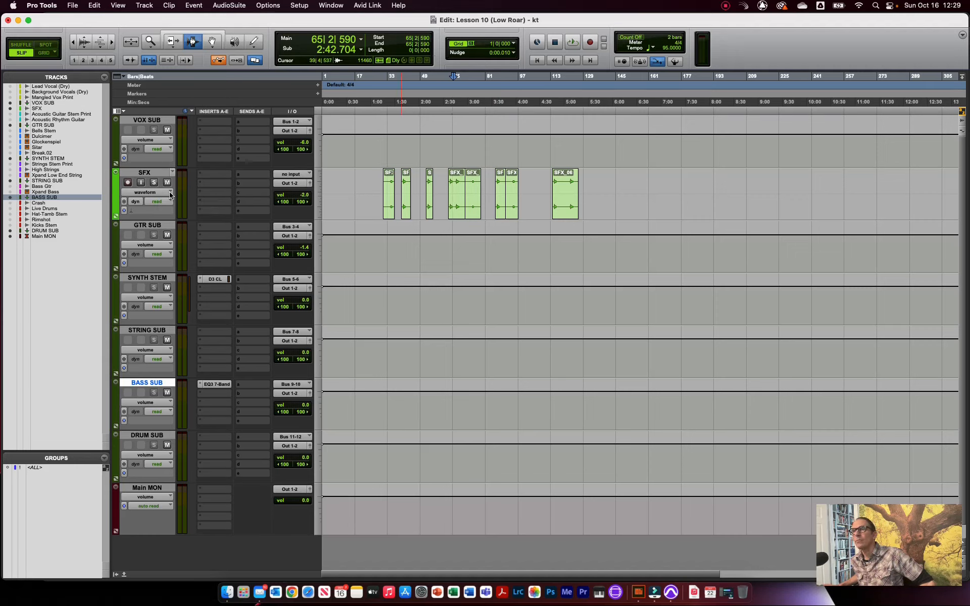
Compare the SFX track's waveform and volume views, and leave the track showing its volume automation playlist
click(151, 195)
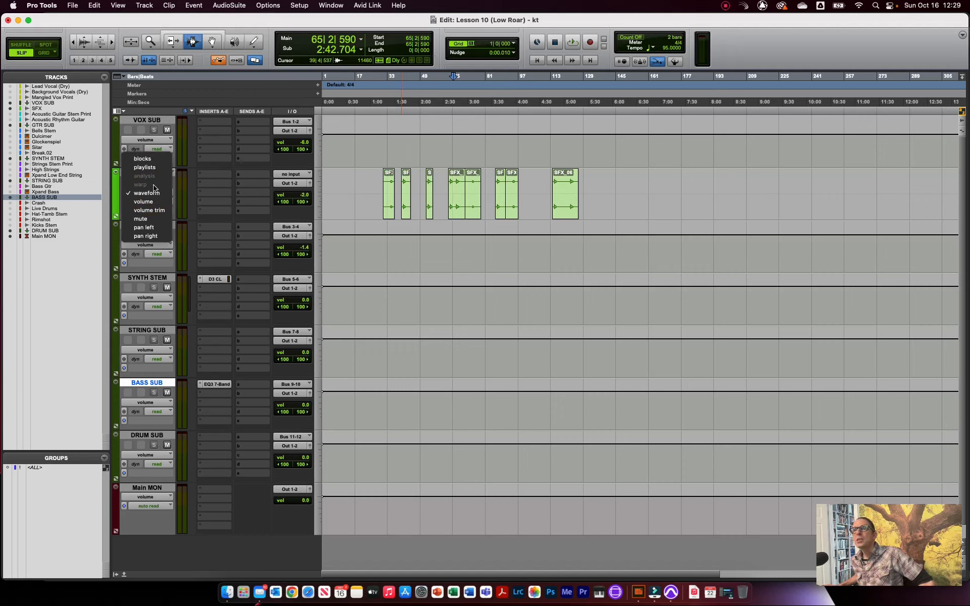
click(145, 202)
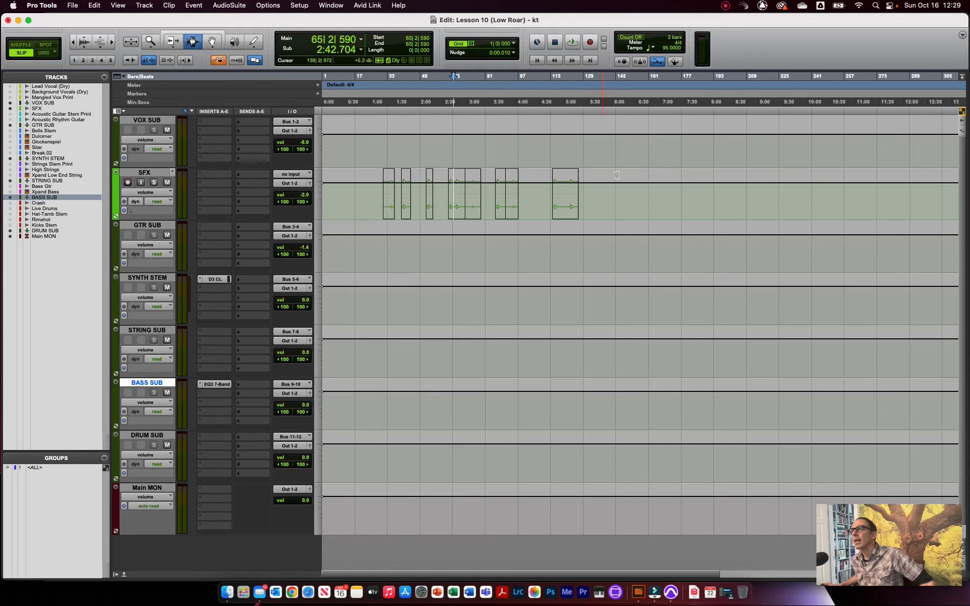
click(148, 195)
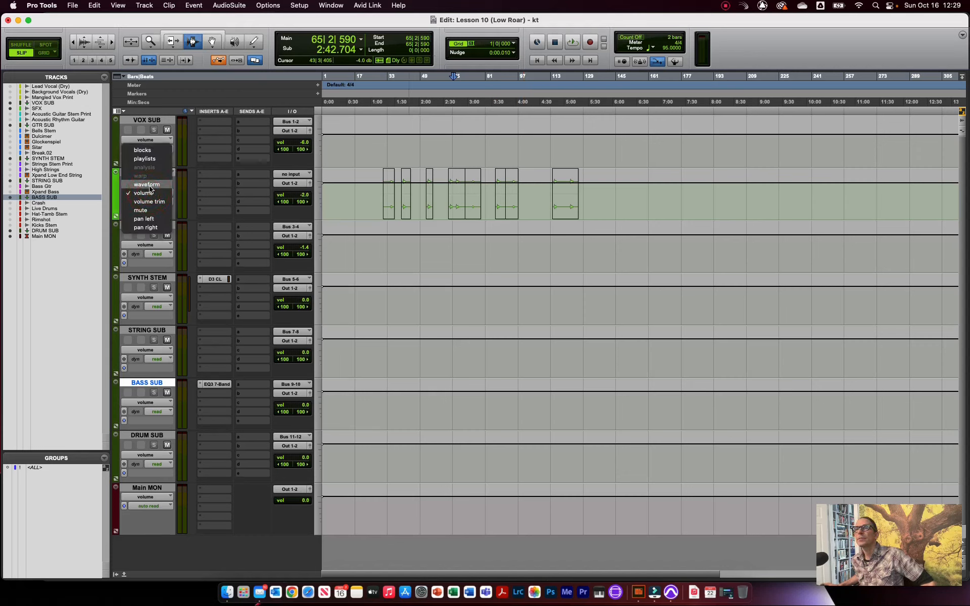
click(150, 190)
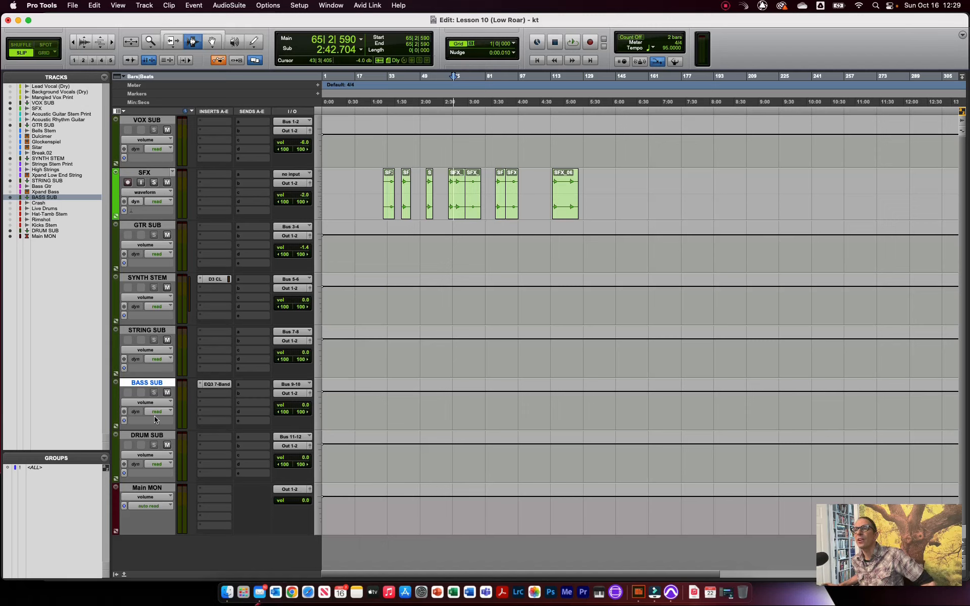
click(156, 193)
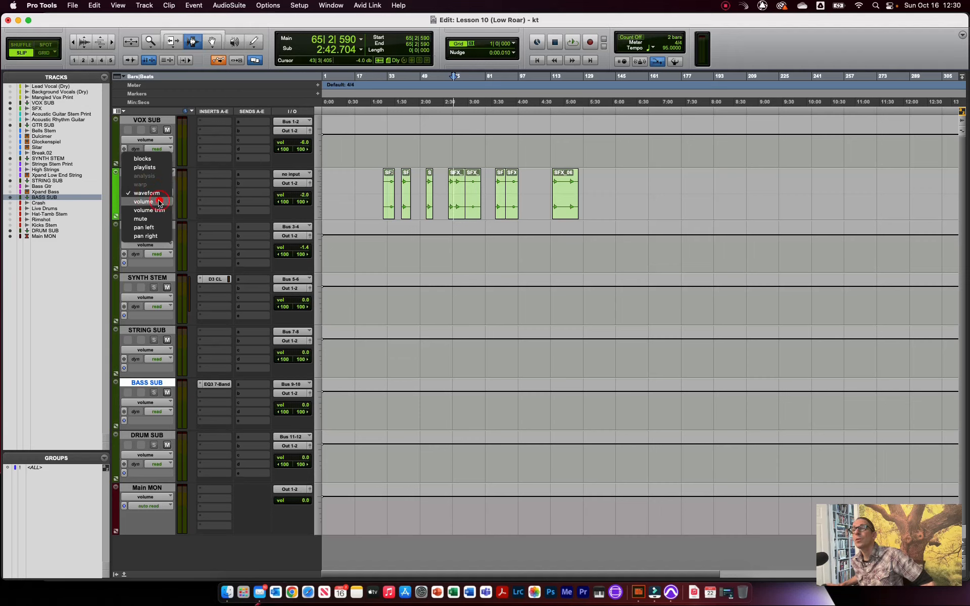
click(160, 202)
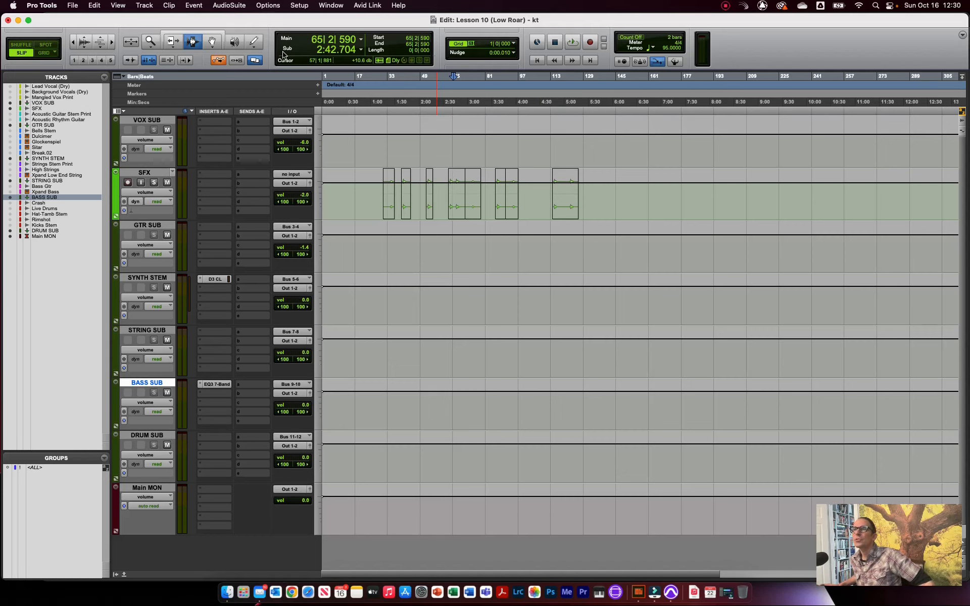
Draw a wavy volume automation curve across the SFX clips with the Pencil tool and play it from about bar 30
click(255, 43)
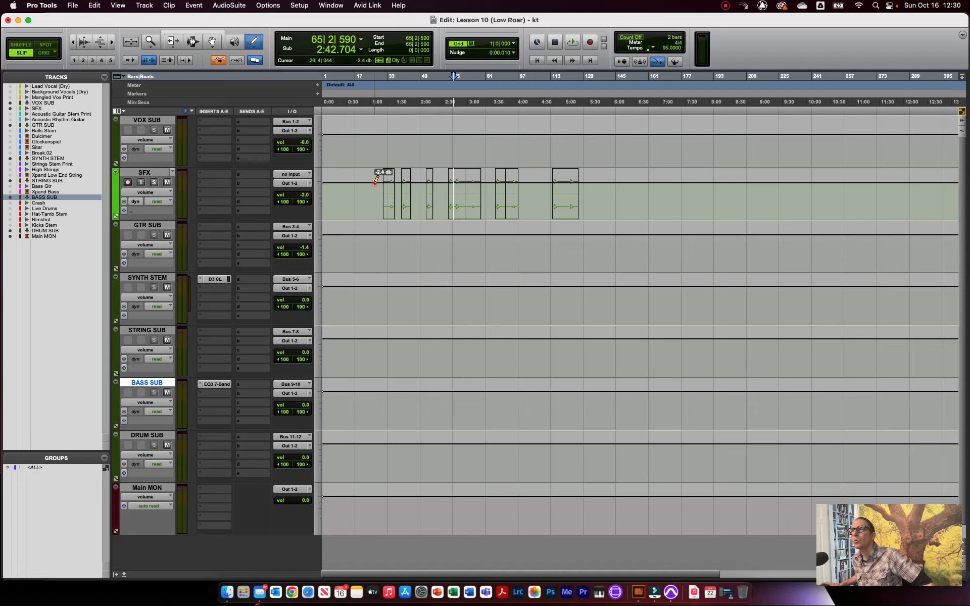
mouse_move(375, 180)
mouse_down()
mouse_move(397, 200)
mouse_move(417, 197)
mouse_move(421, 185)
mouse_move(388, 170)
mouse_move(418, 209)
mouse_move(450, 178)
mouse_move(467, 199)
mouse_move(484, 200)
mouse_move(515, 177)
mouse_move(551, 207)
mouse_move(573, 180)
mouse_up()
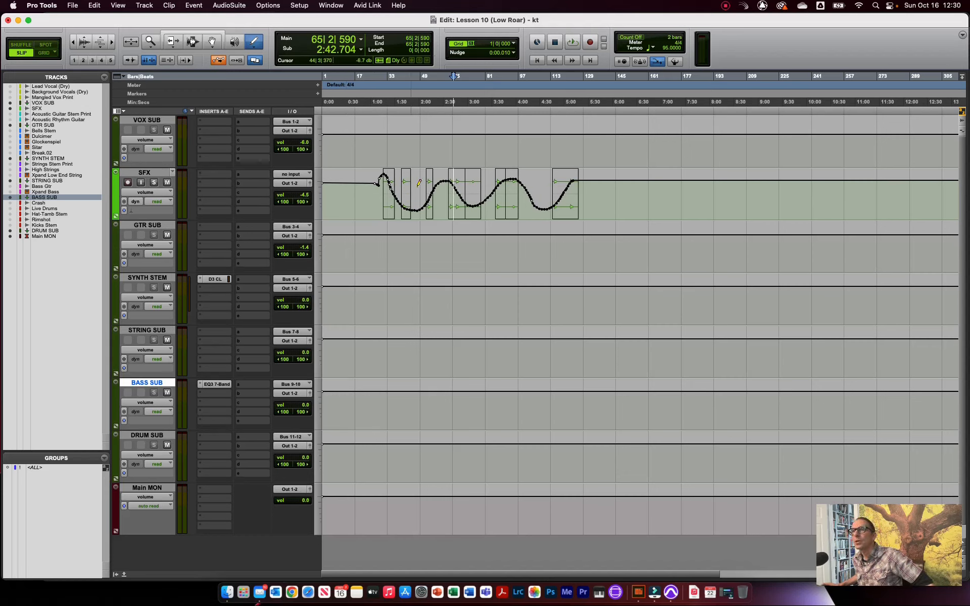
click(191, 42)
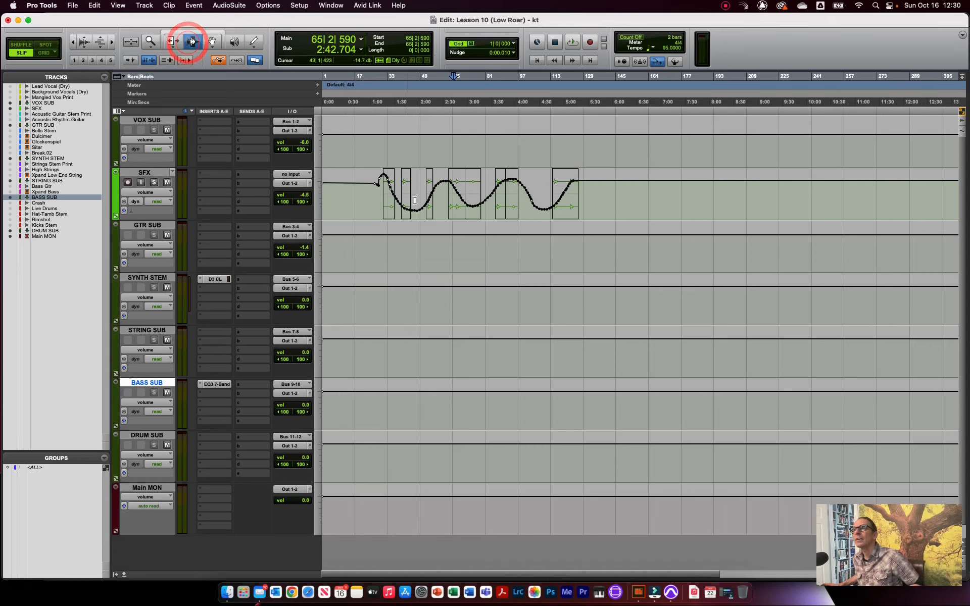
click(381, 195)
key(space)
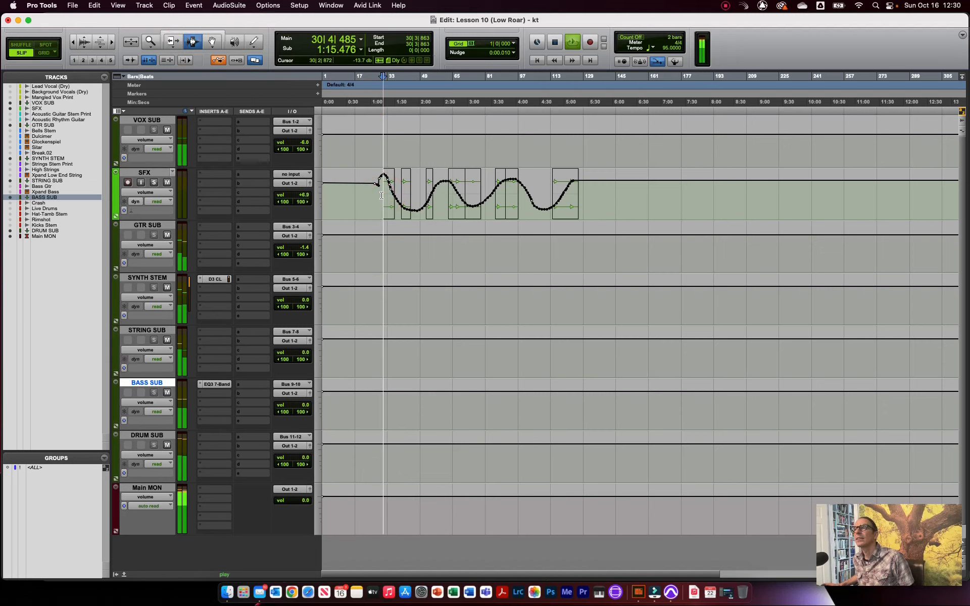
Solo the SFX track and replay the drawn volume curve from about bar 30 to hear its effect
click(156, 183)
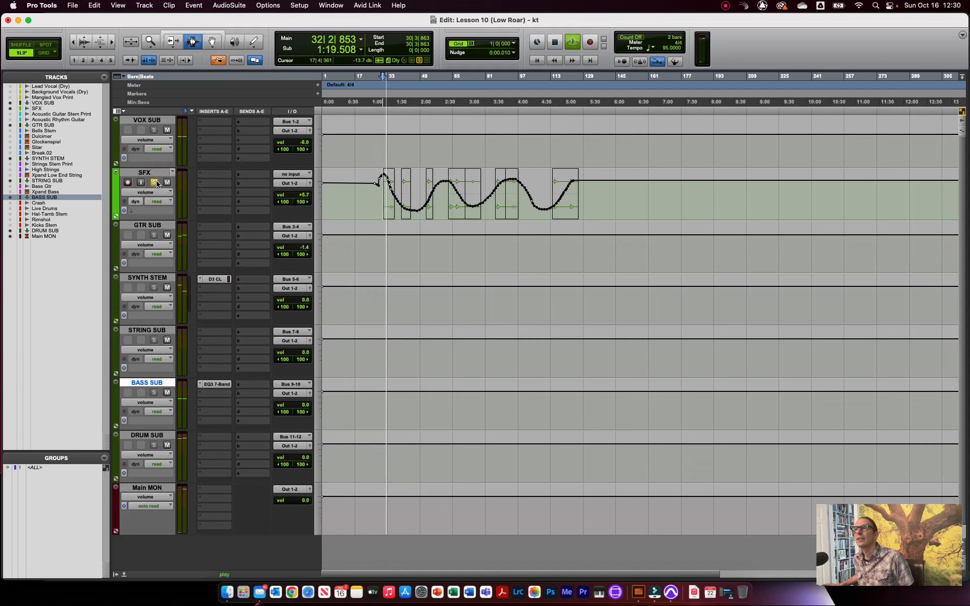
key(space)
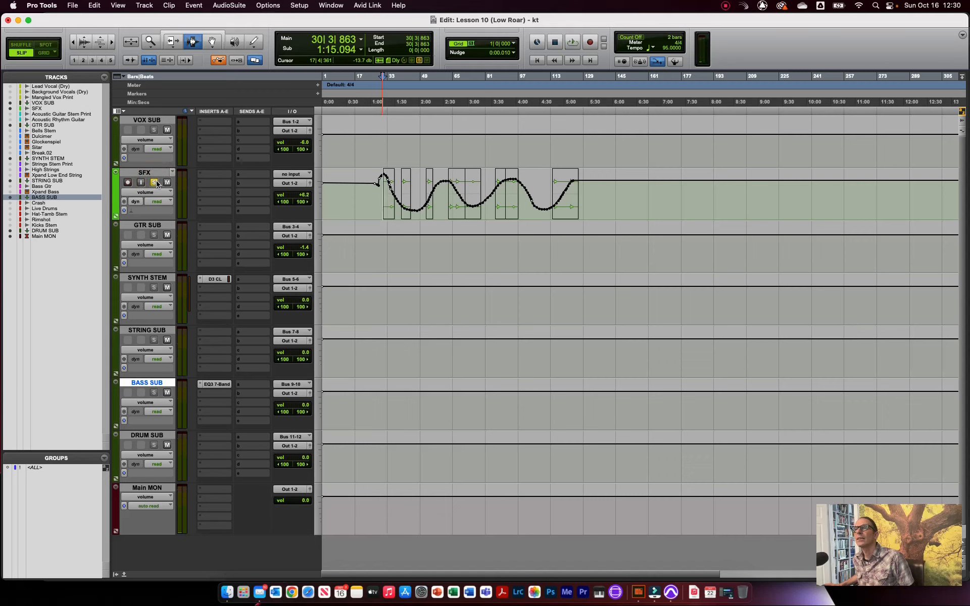
key(space)
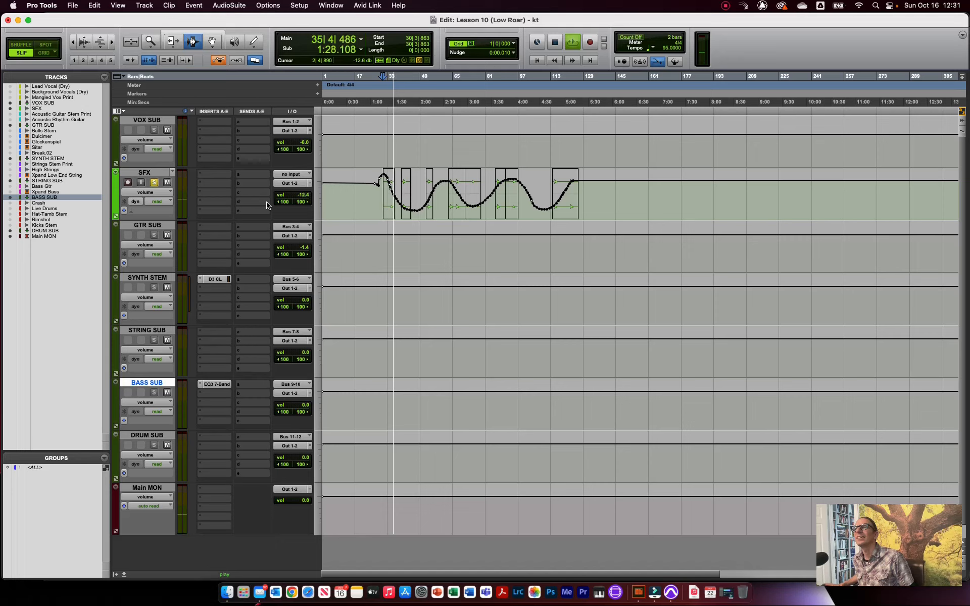
key(space)
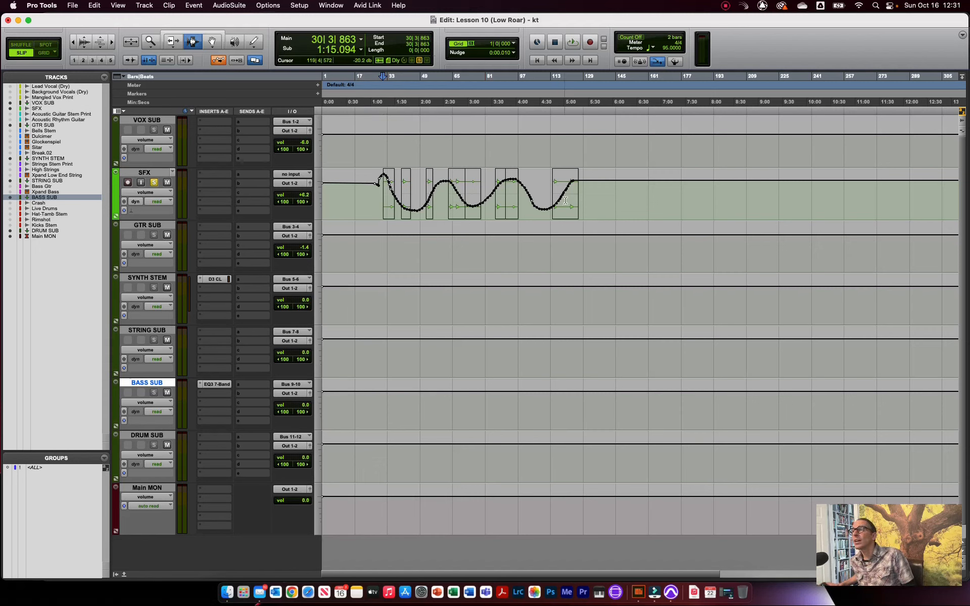
Redraw the SFX volume automation with the Pencil tool as a smoother wave extending past the last clip
click(254, 41)
click(370, 184)
mouse_move(391, 188)
mouse_down()
mouse_move(402, 204)
mouse_move(421, 206)
mouse_move(445, 181)
mouse_move(478, 183)
mouse_move(493, 201)
mouse_move(546, 178)
mouse_move(595, 189)
mouse_move(625, 176)
mouse_up()
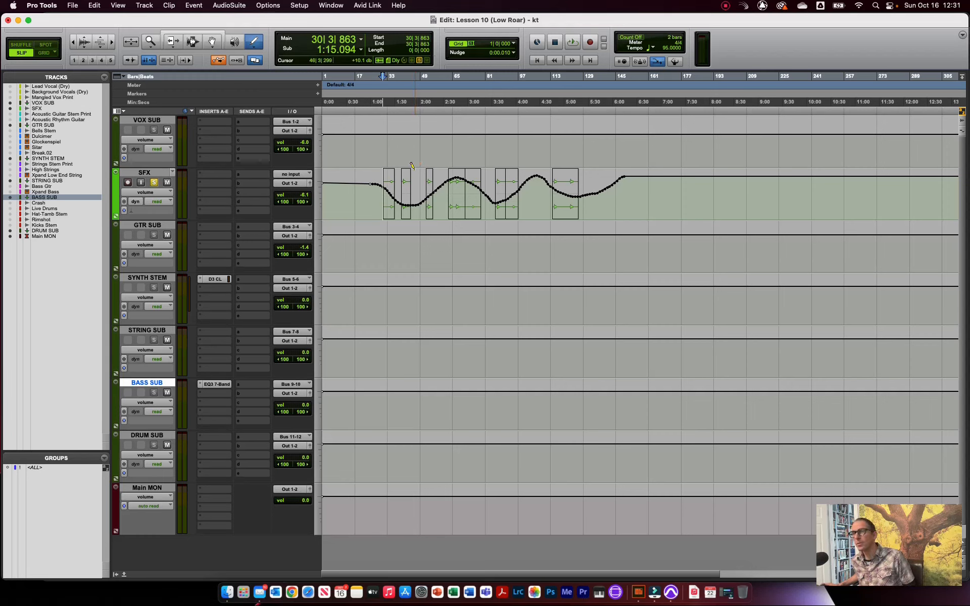
Undo both pencil-drawn volume curves on the SFX track, return to the Selector tool and take the track out of solo
key(super+z)
key(super+z)
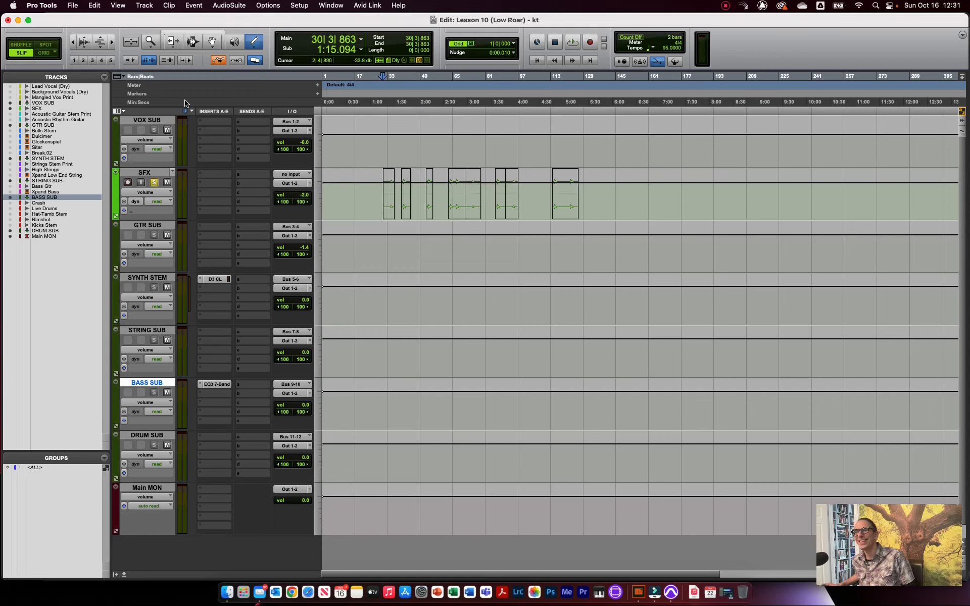
click(94, 5)
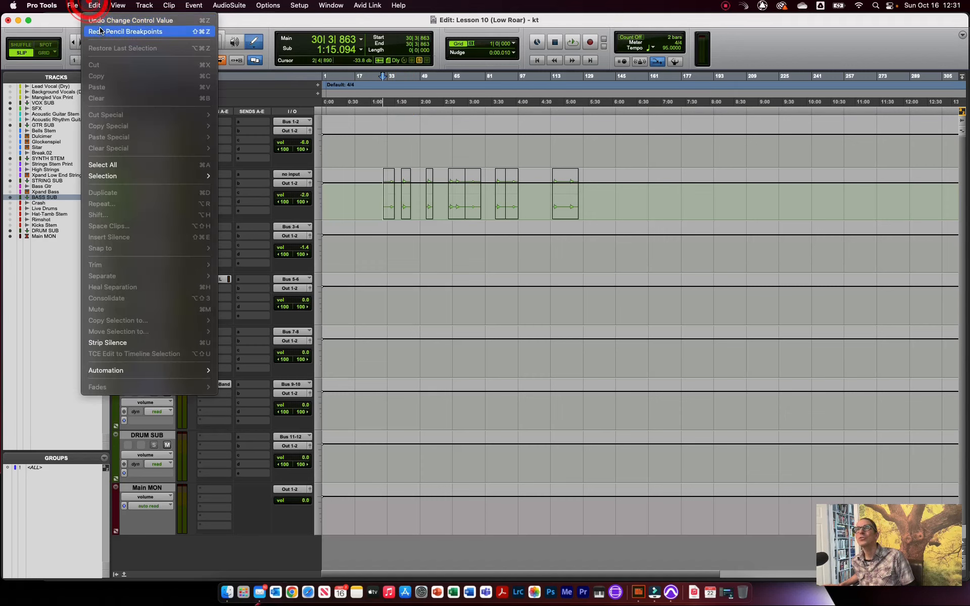
click(430, 212)
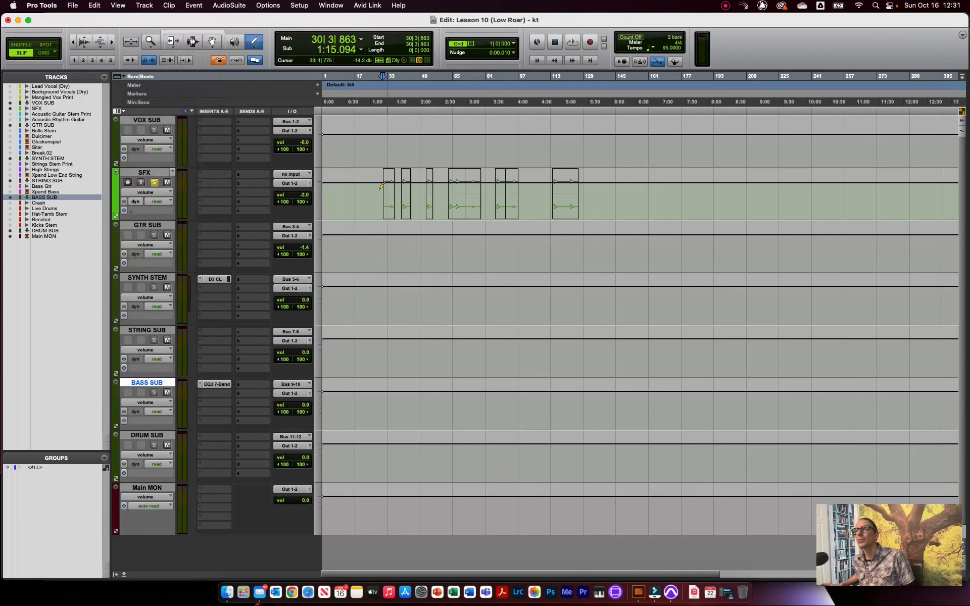
click(192, 41)
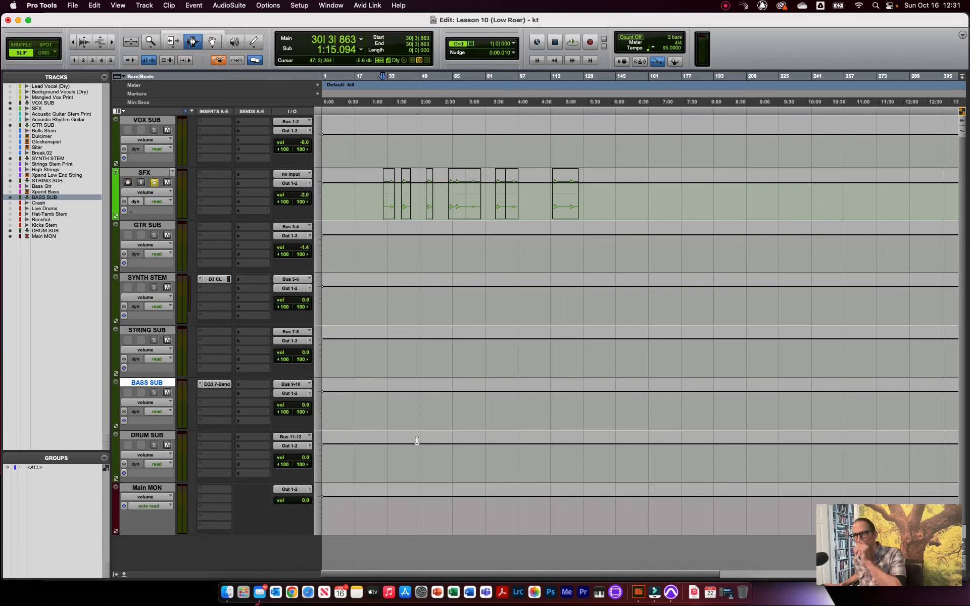
click(154, 183)
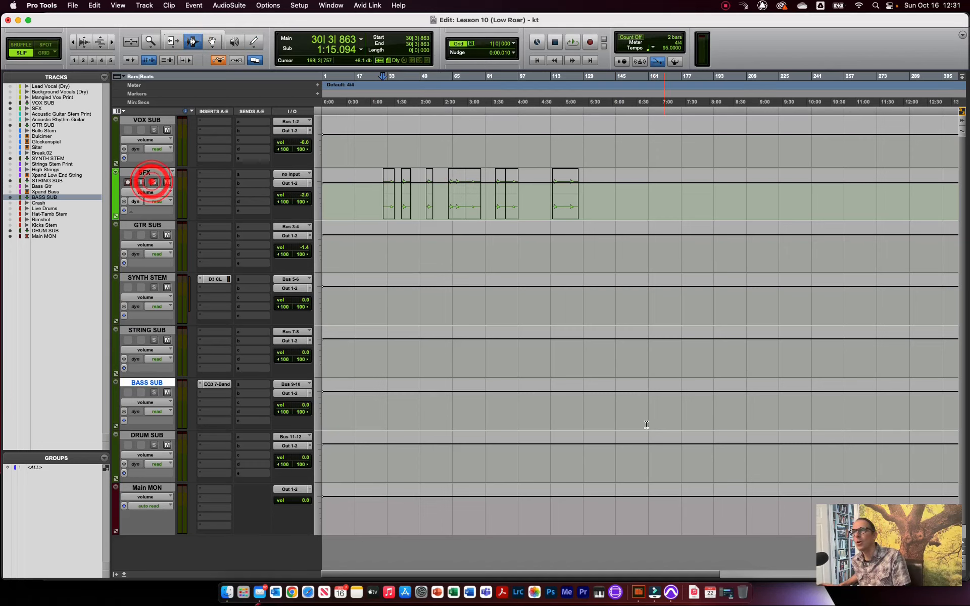
Consult the setup checklist in the Adobe Digital Editions e-book, and check in Pro Tools whether Loop Playback is enabled
click(639, 593)
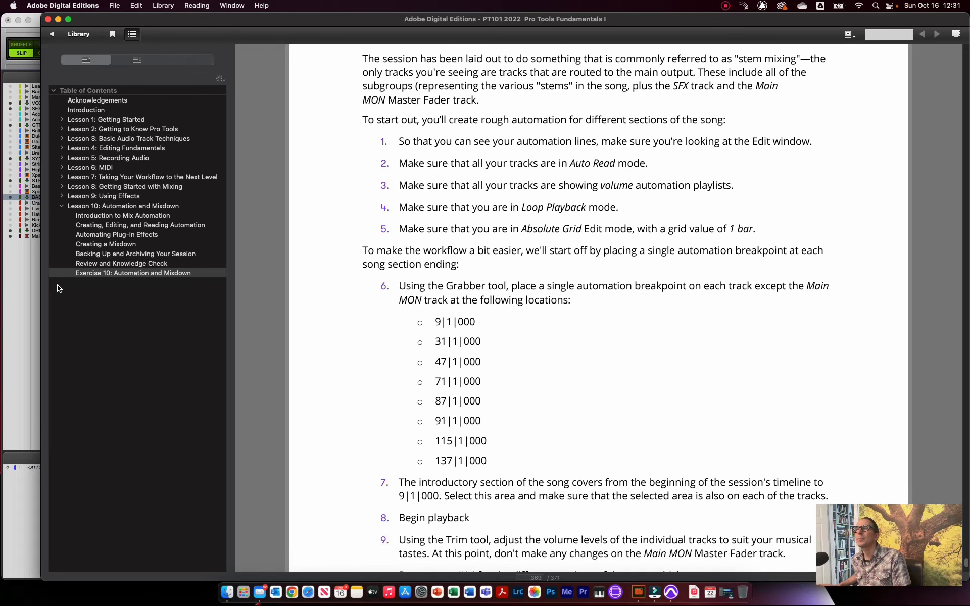
click(32, 309)
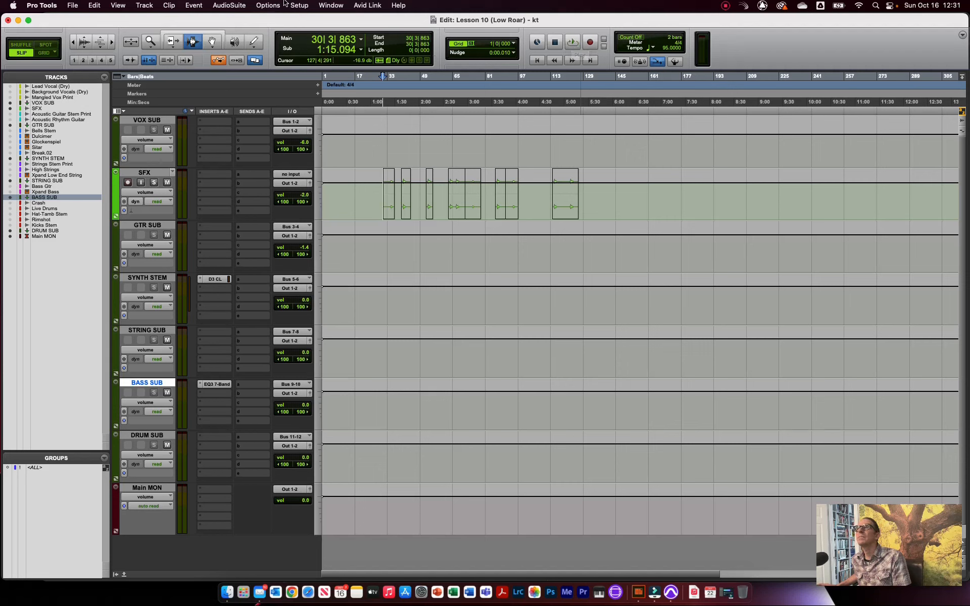
click(268, 5)
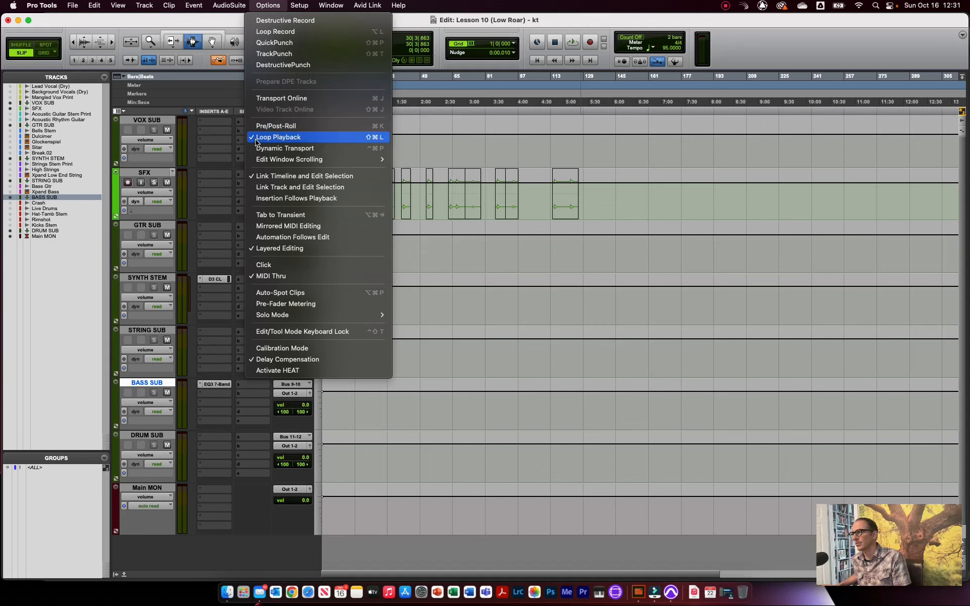
click(444, 146)
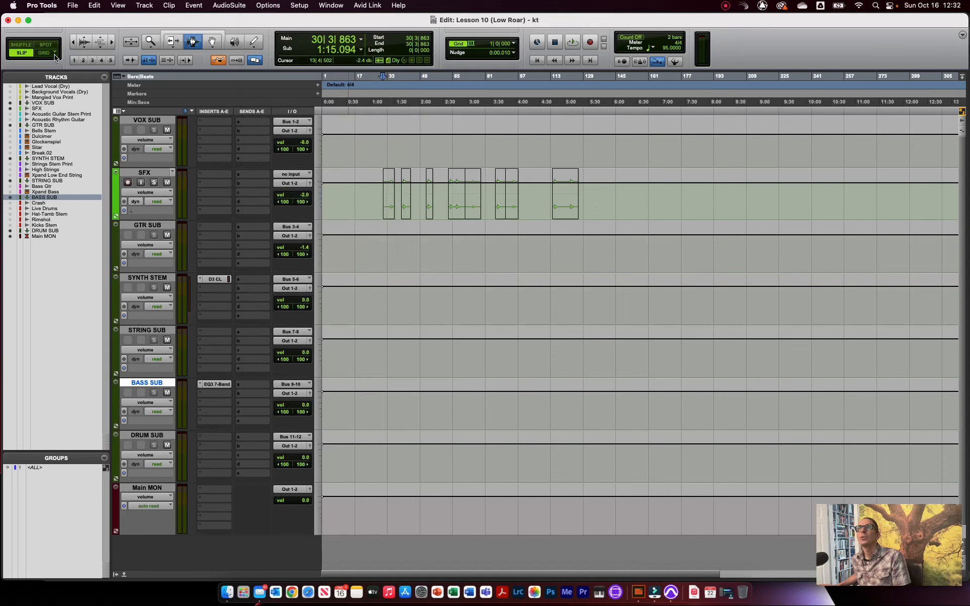
Set the edit mode to Absolute Grid
click(24, 46)
click(46, 45)
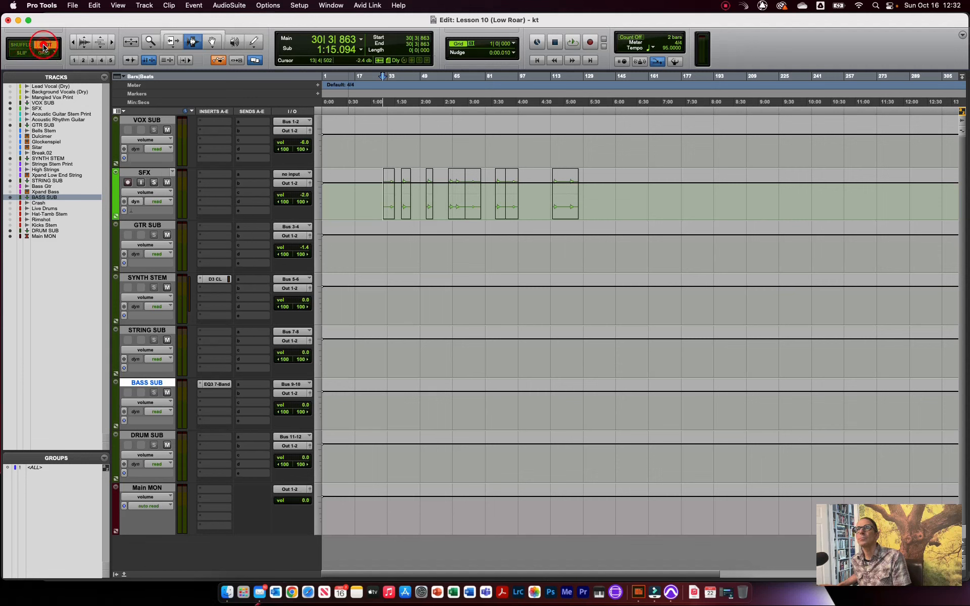
click(52, 53)
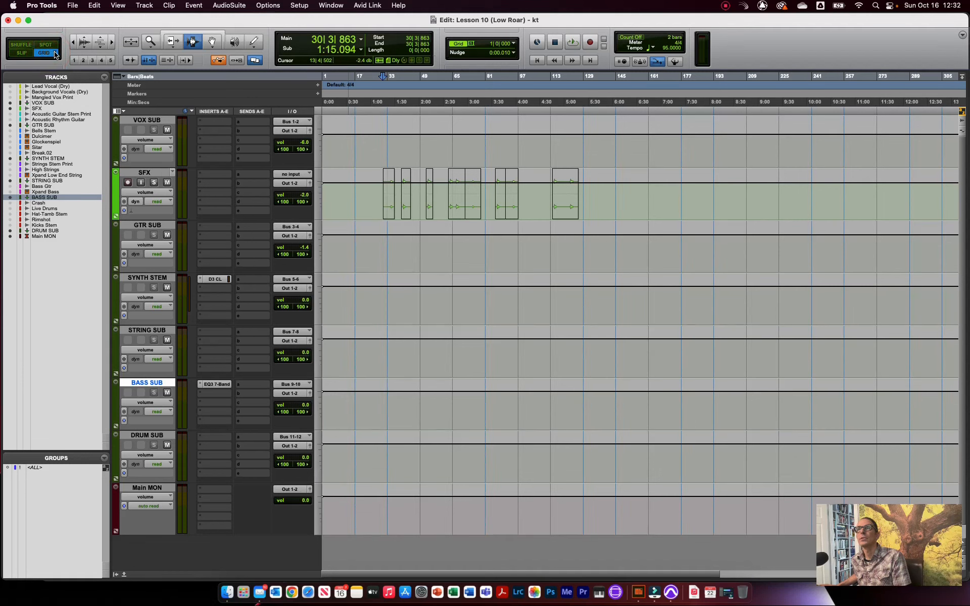
click(55, 53)
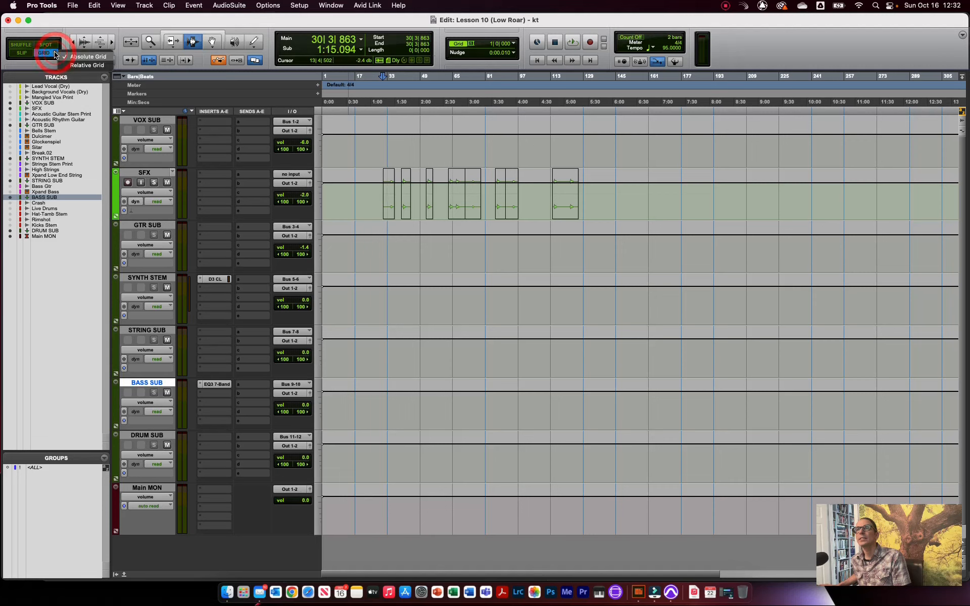
click(93, 57)
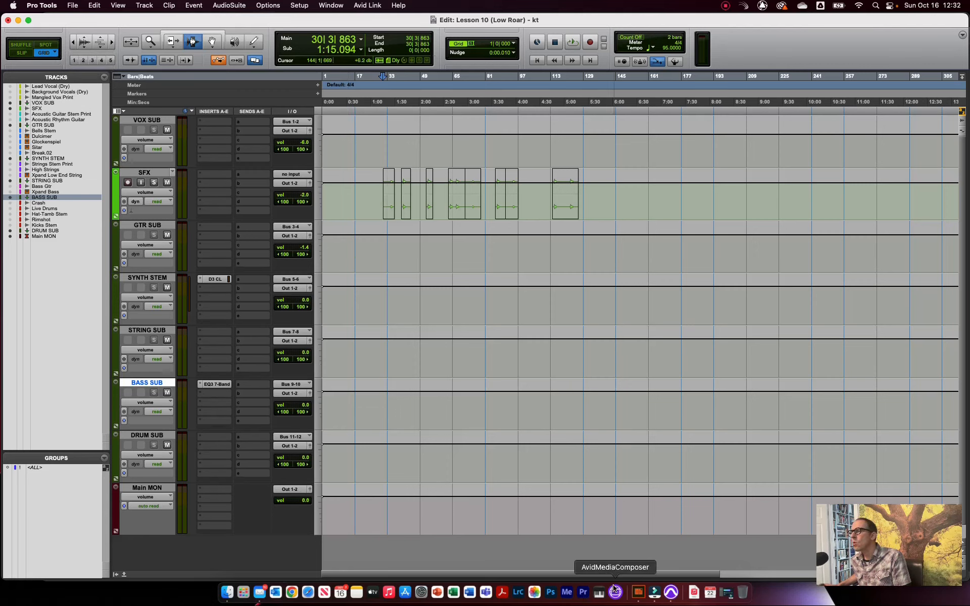
Check the e-book's grid value requirement, toggle the grid line display, and examine the grid value choices in Pro Tools
click(639, 593)
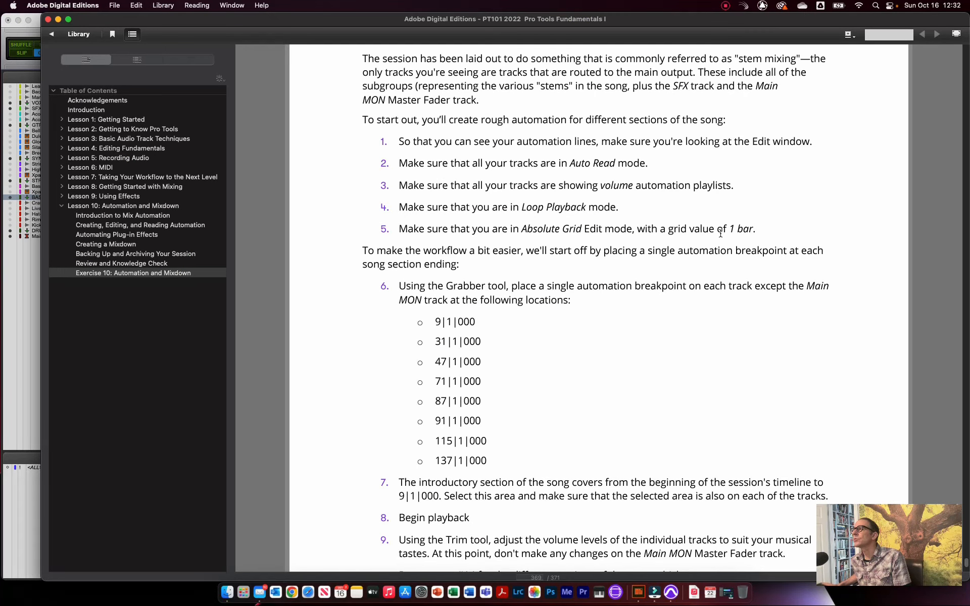
click(29, 331)
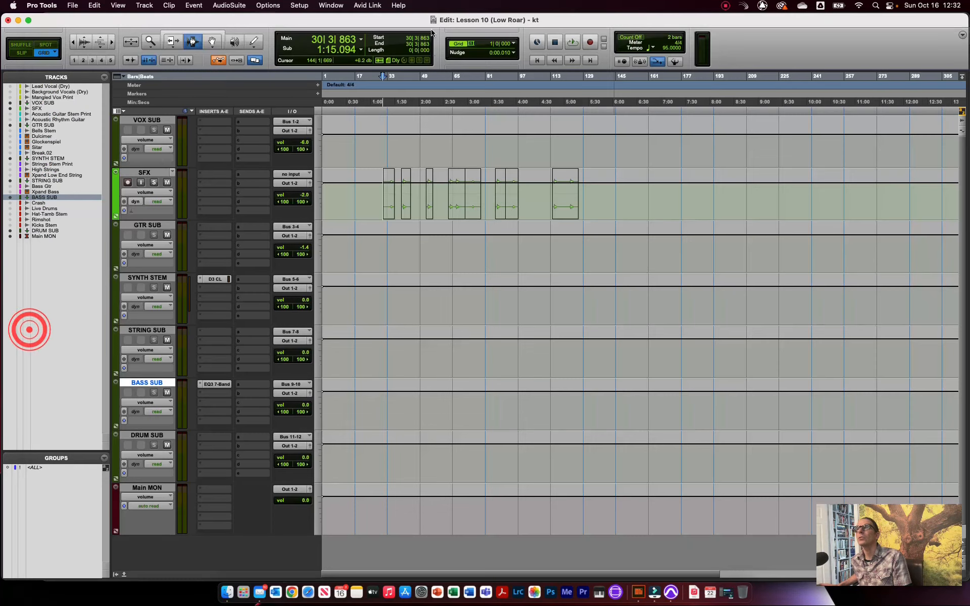
click(461, 45)
click(461, 45)
click(461, 45)
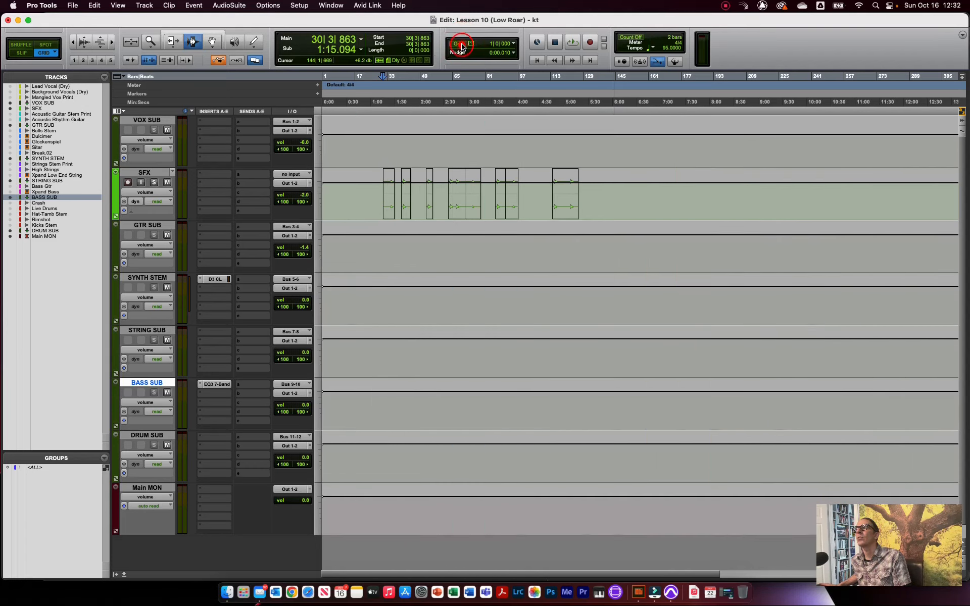
click(462, 45)
click(461, 45)
click(461, 45)
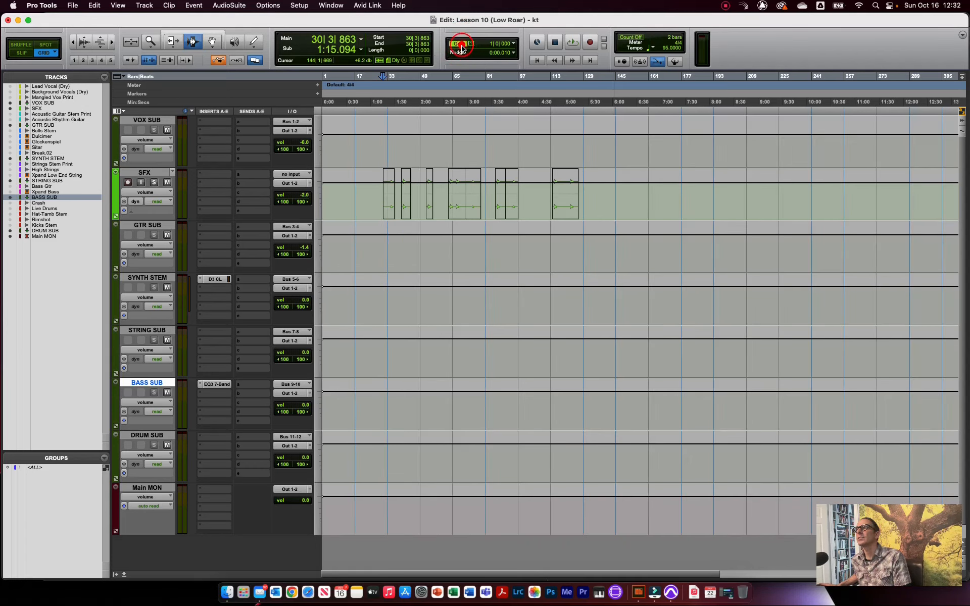
click(462, 45)
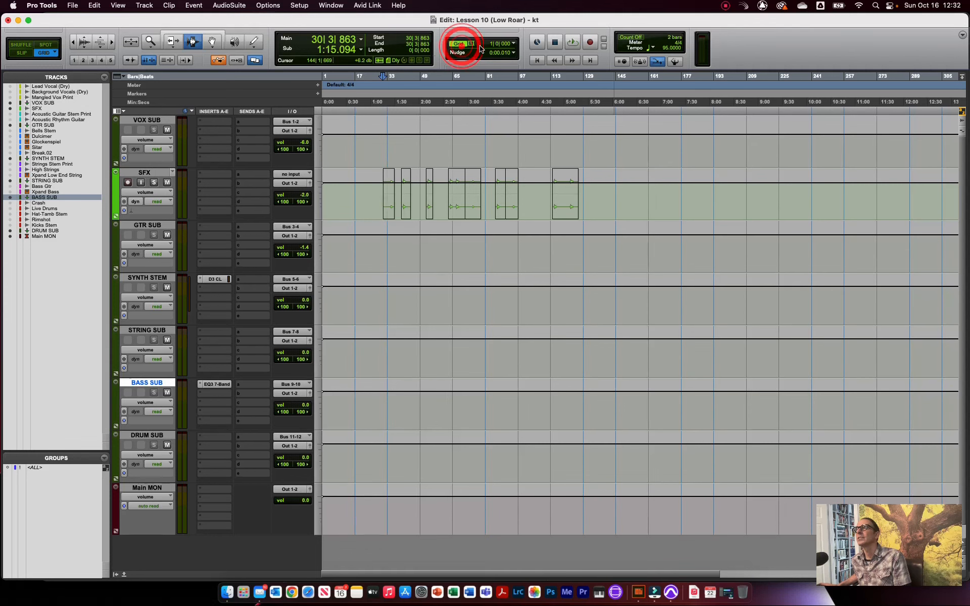
click(514, 45)
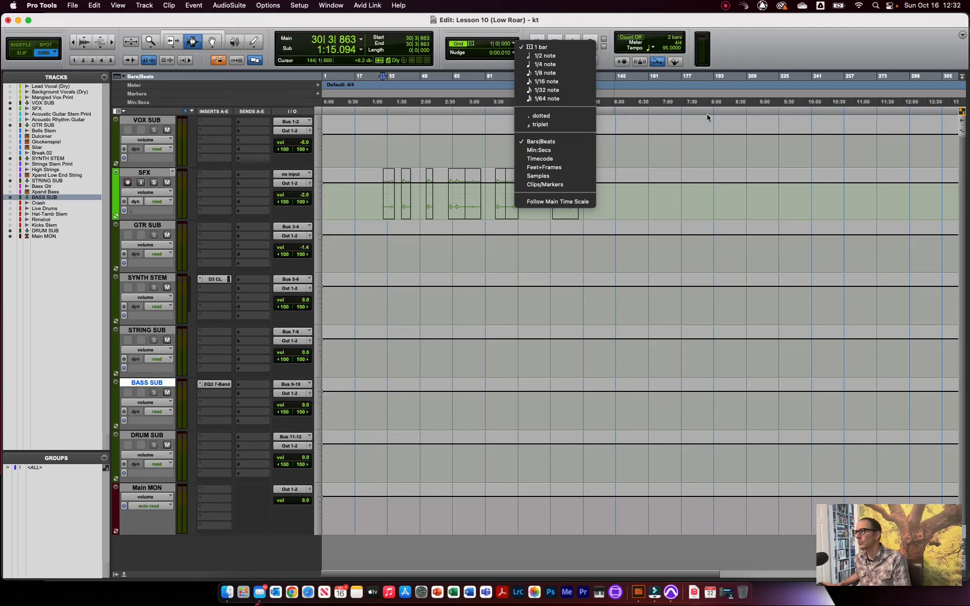
click(576, 256)
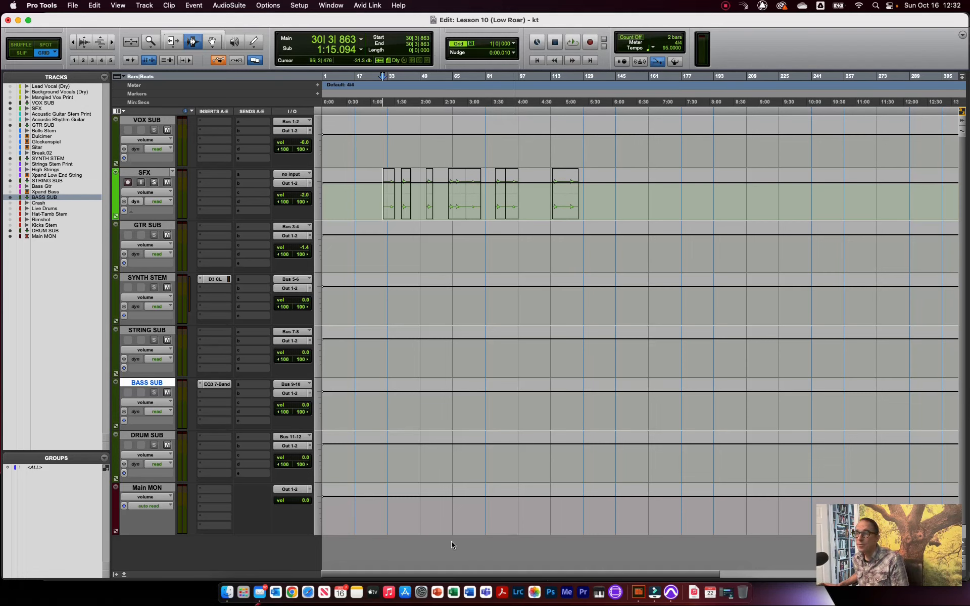
Read step 6 of the e-book exercise for the Grabber tool breakpoint instructions and bar locations, and return to Pro Tools
click(637, 591)
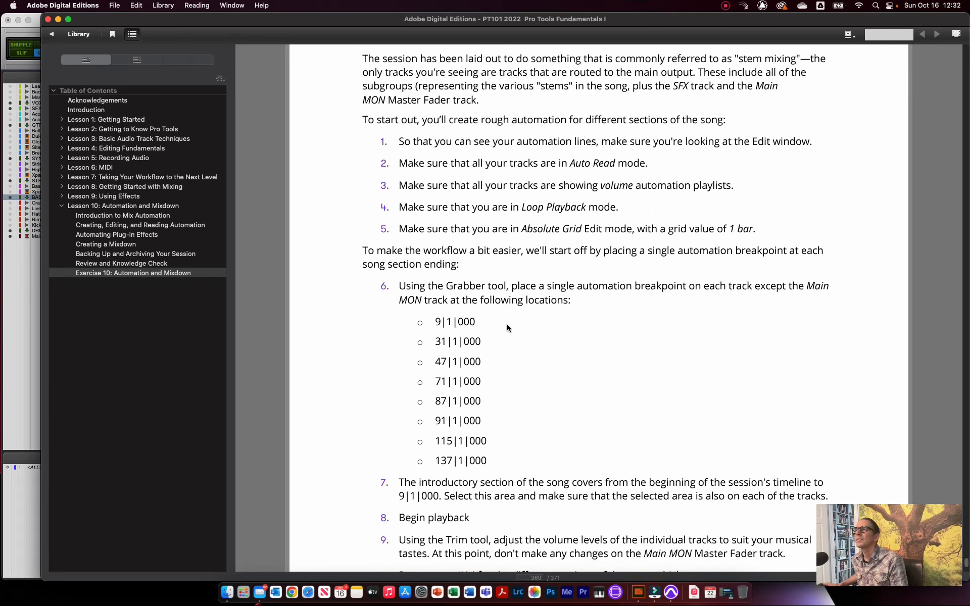
scroll(507, 327, down, 3)
scroll(508, 331, down, 4)
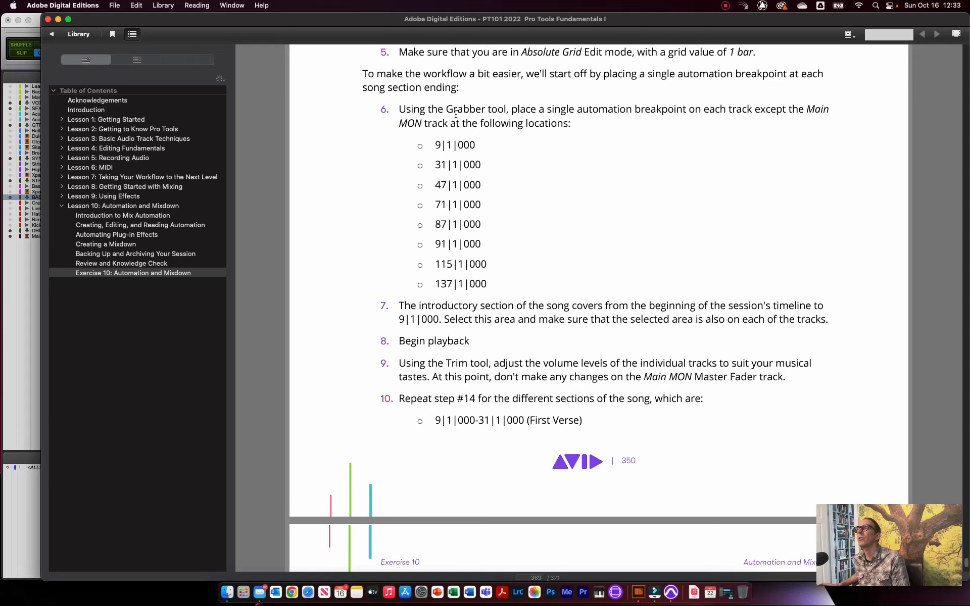
click(31, 297)
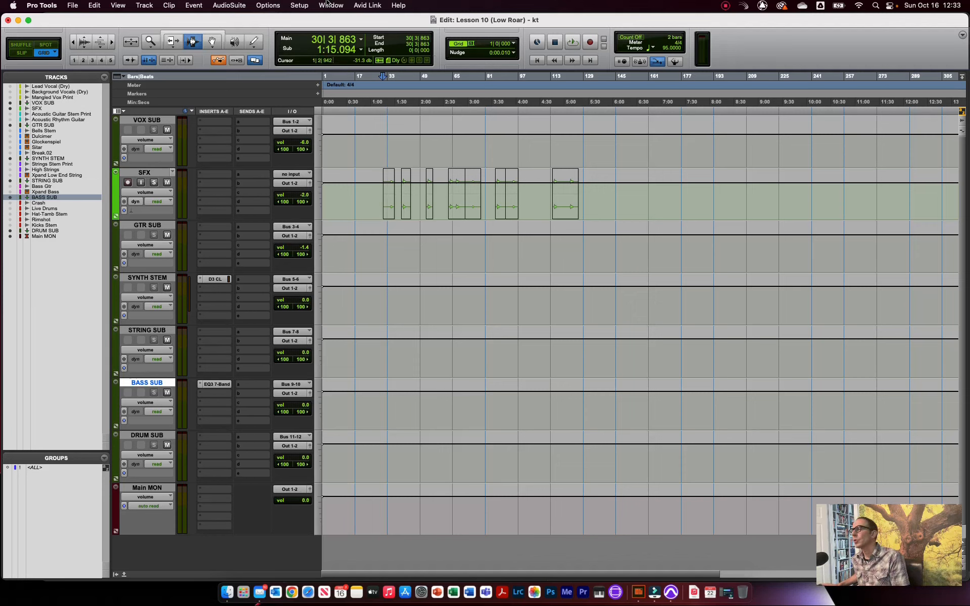
Open the Automation window over an empty part of the timeline and turn Suspend on and off again
click(326, 4)
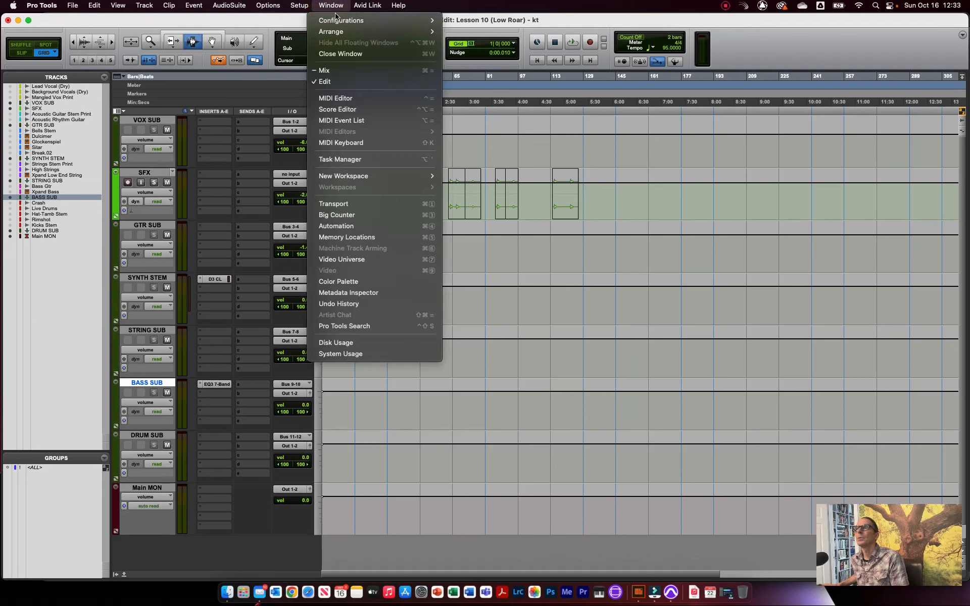
click(389, 231)
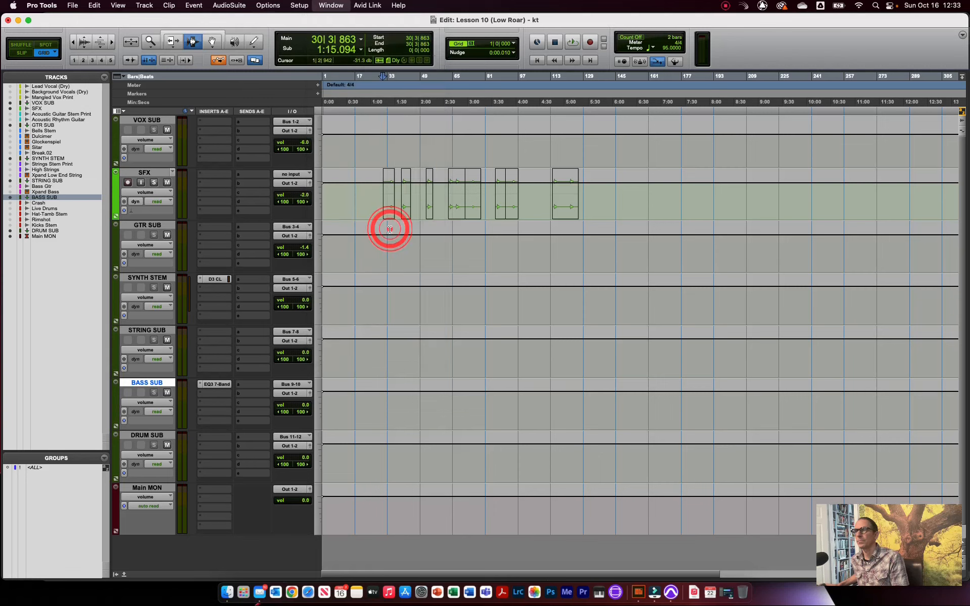
drag(218, 195, 636, 156)
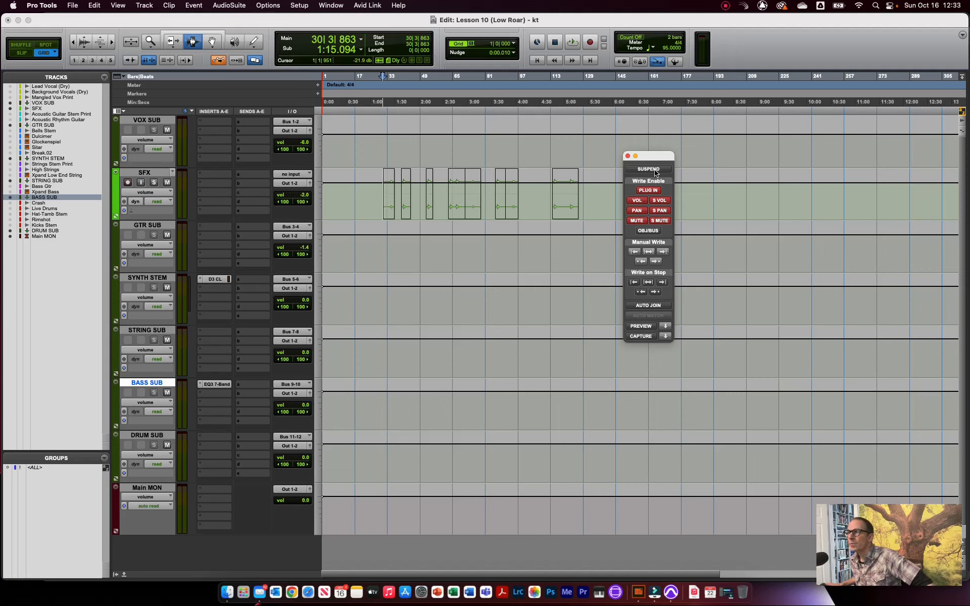
click(649, 170)
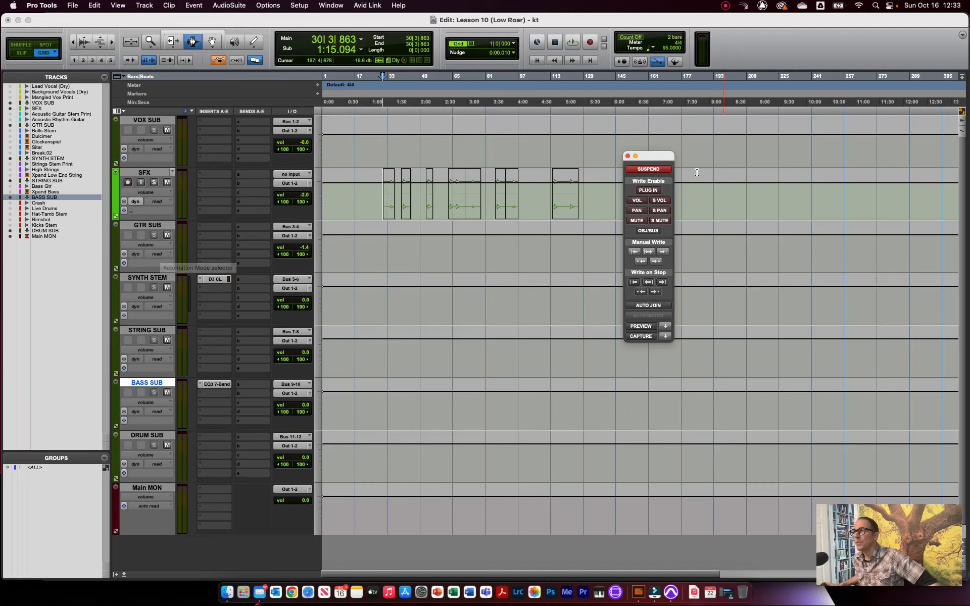
click(654, 169)
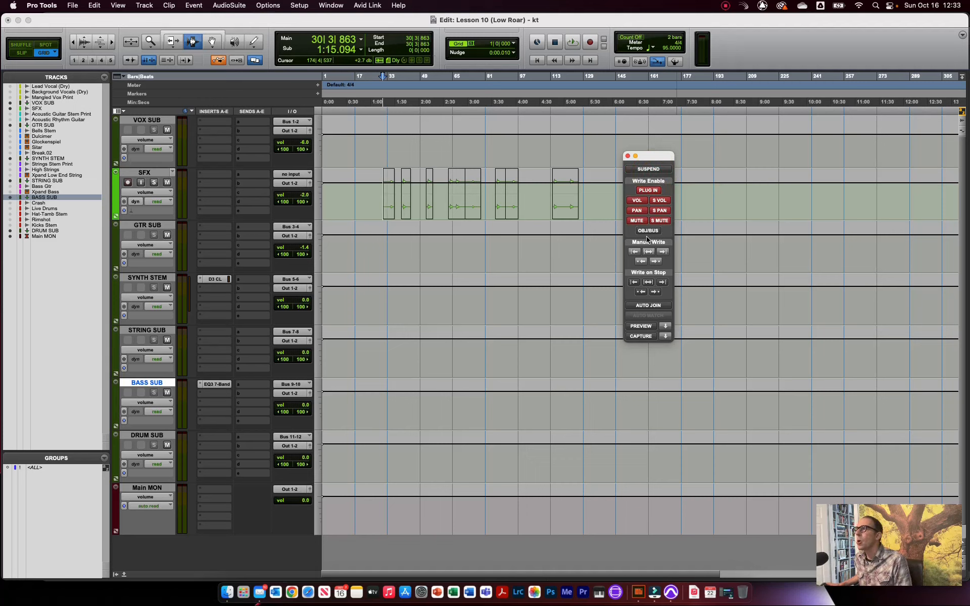
Toggle the volume and mute write enables off and back on, and close the Automation window
click(637, 199)
click(640, 200)
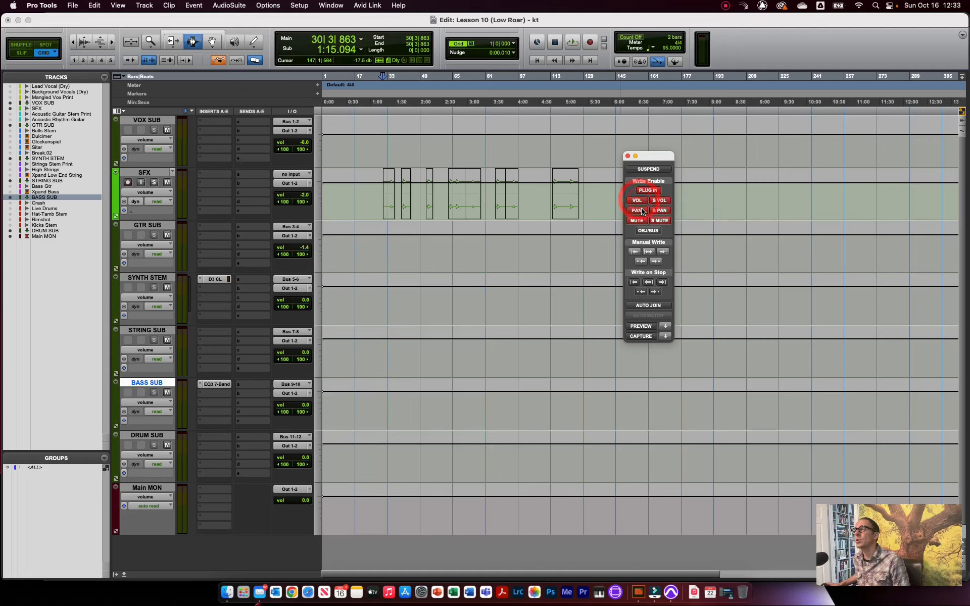
click(643, 221)
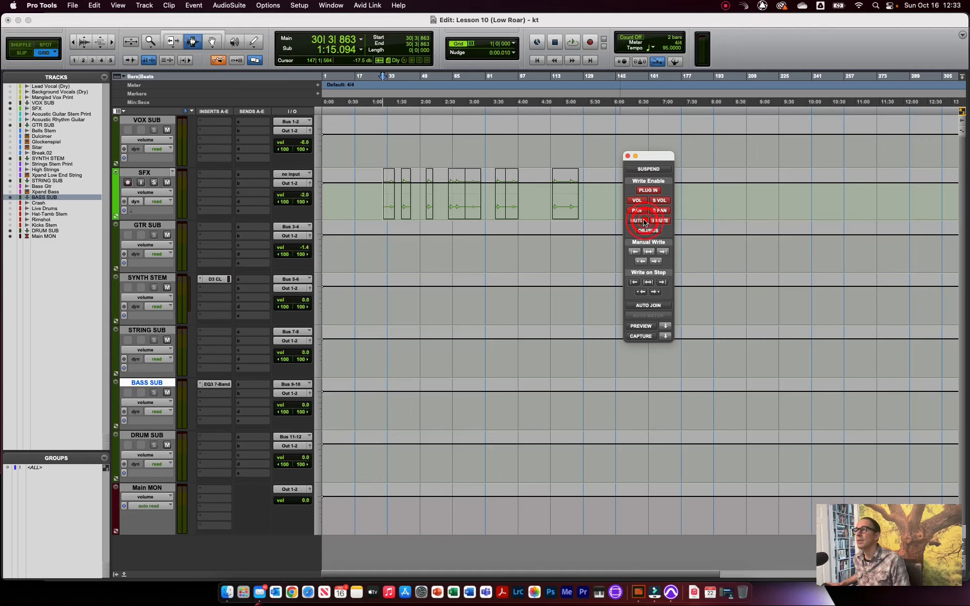
click(645, 222)
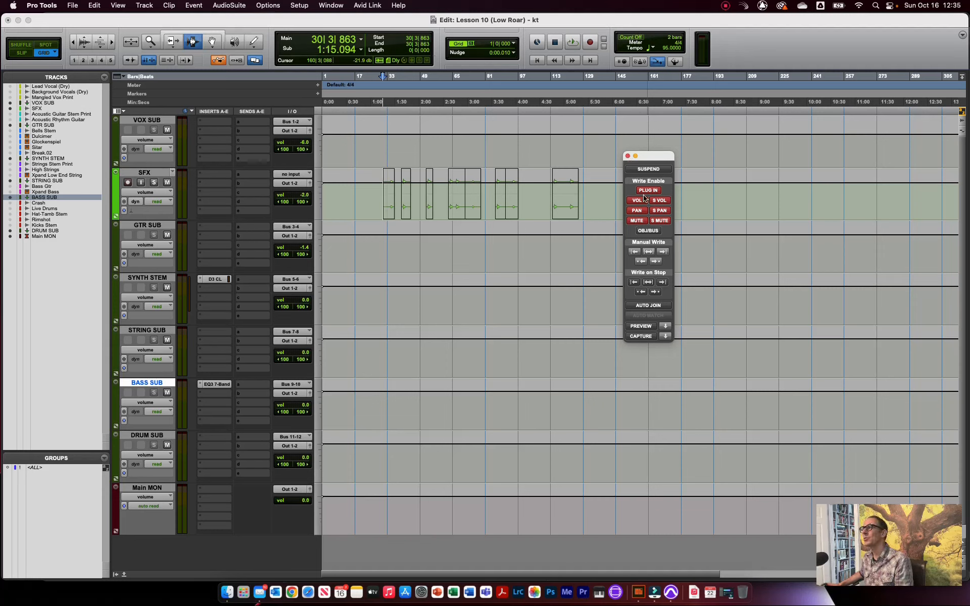
click(628, 156)
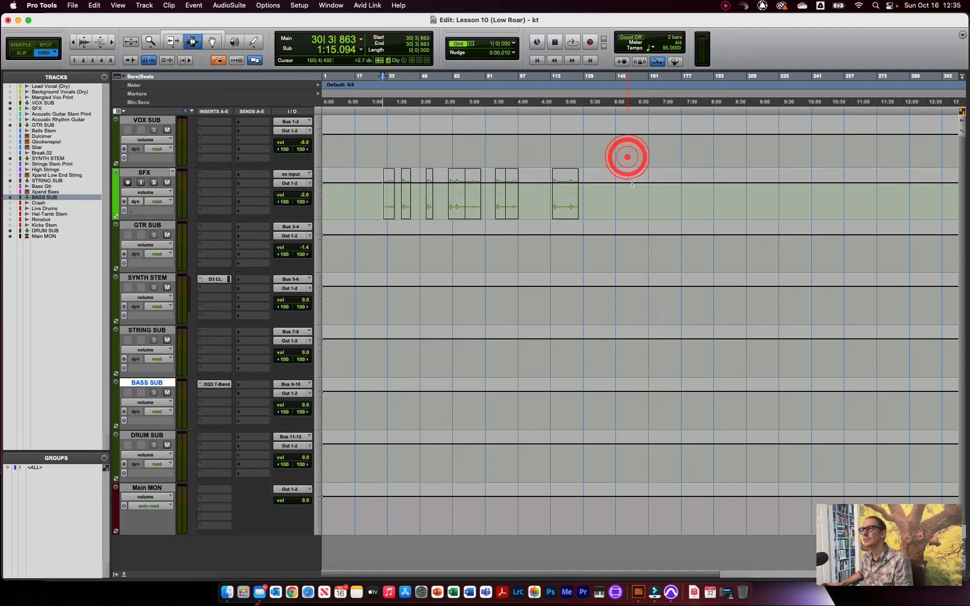
With the Grabber tool, grab the first SFX clip in waveform view at 31|1|000 and return the track to volume view
click(212, 43)
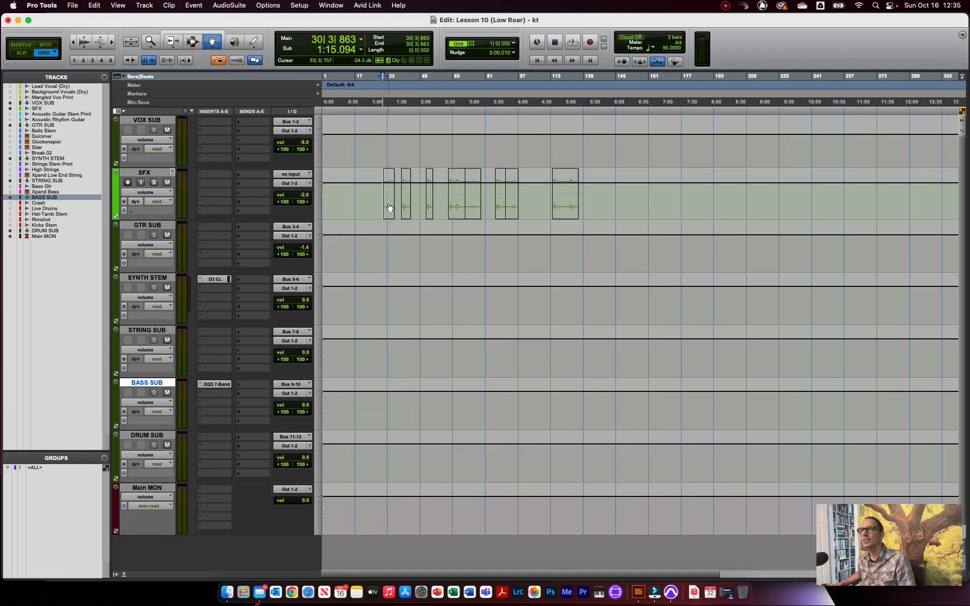
click(152, 192)
click(147, 185)
mouse_move(388, 197)
mouse_down()
mouse_move(361, 197)
mouse_move(384, 201)
mouse_up()
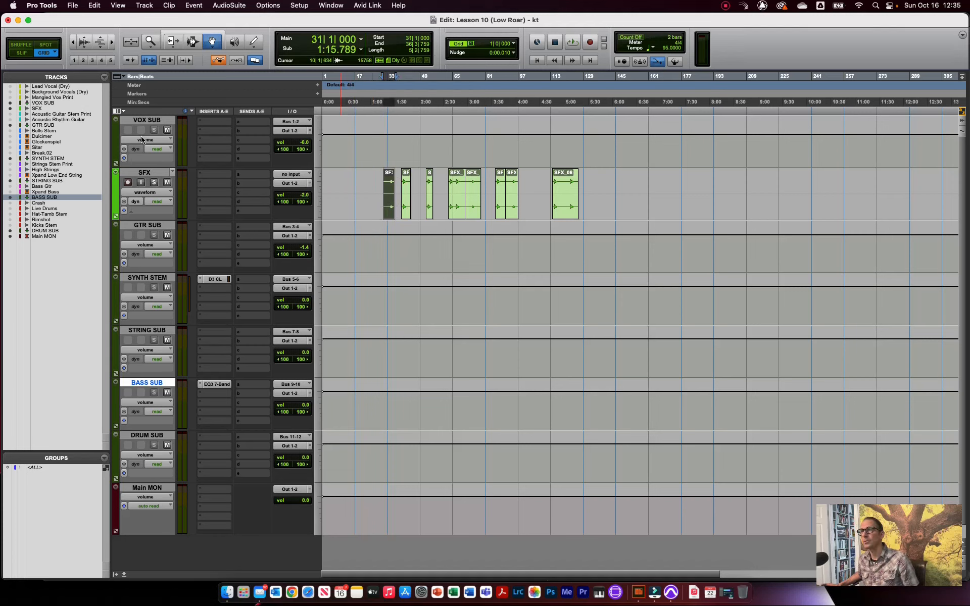
click(154, 195)
click(152, 203)
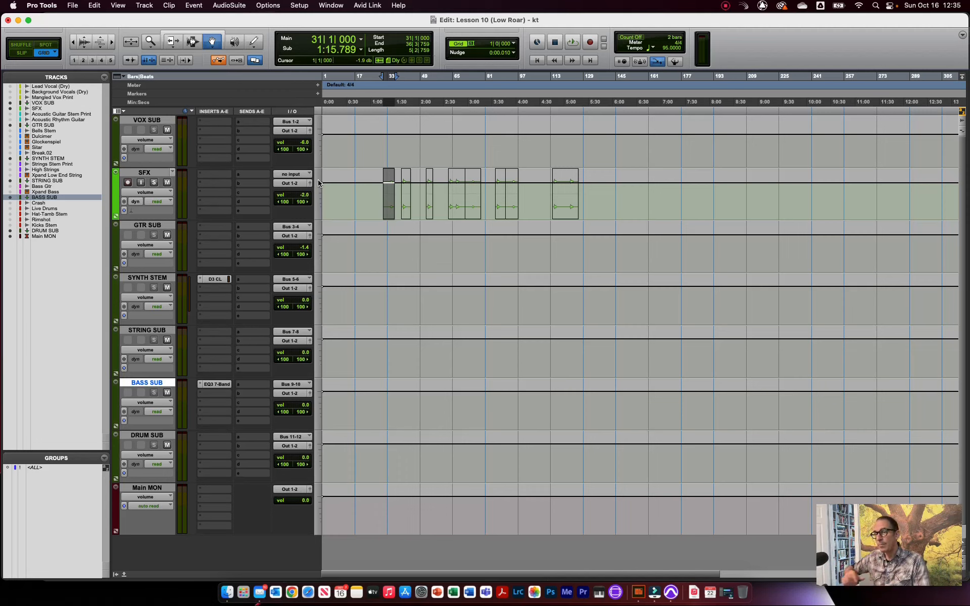
Reread step 6 in the e-book and go through the tracks from VOX SUB to Main MON to identify which need breakpoints
click(639, 593)
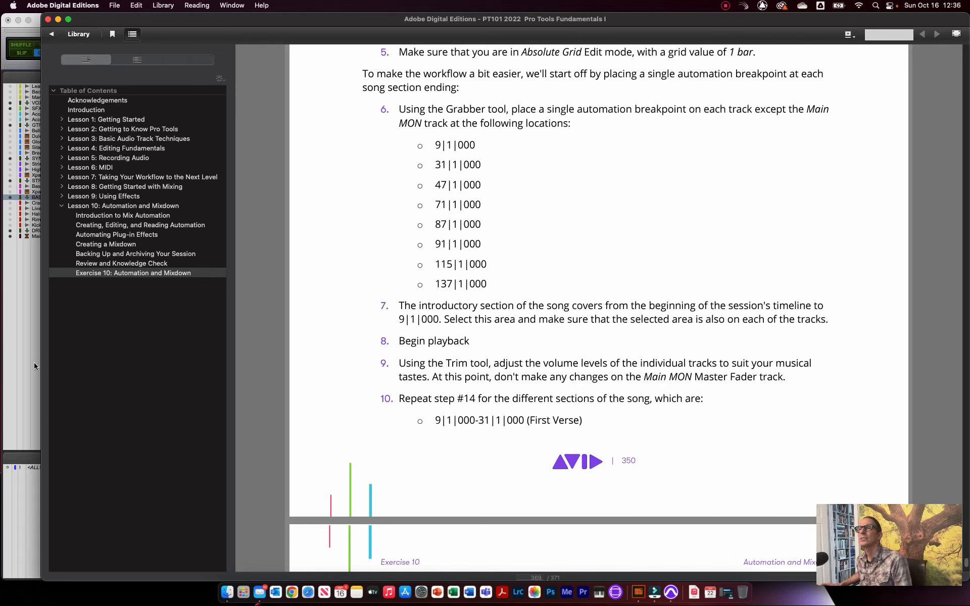
click(22, 369)
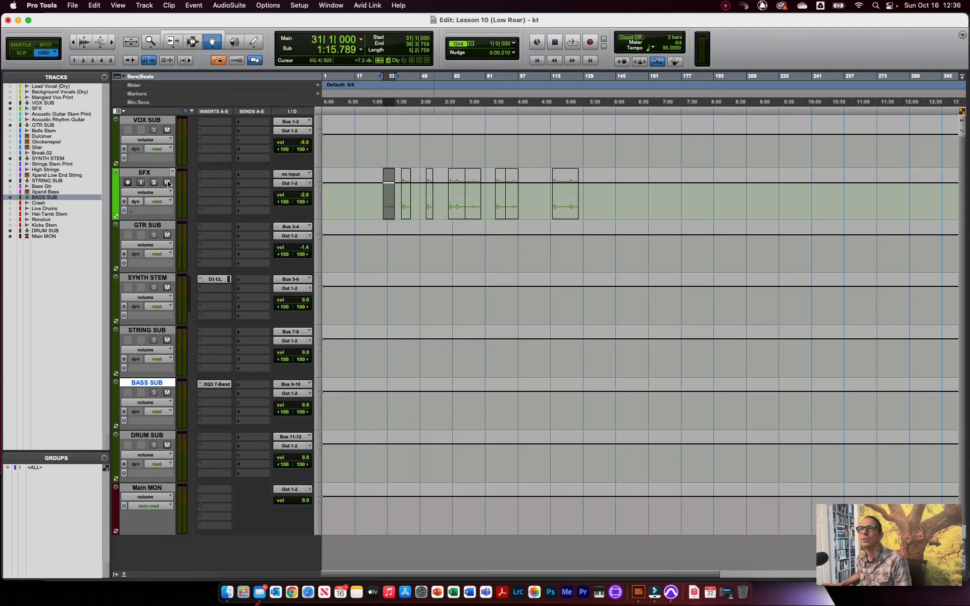
click(147, 120)
click(149, 172)
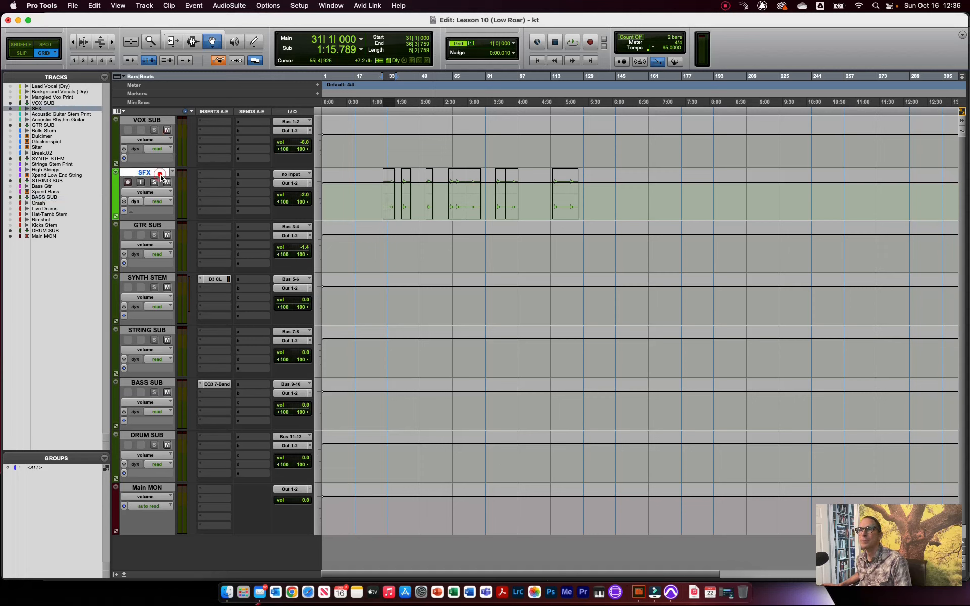
click(167, 225)
click(167, 278)
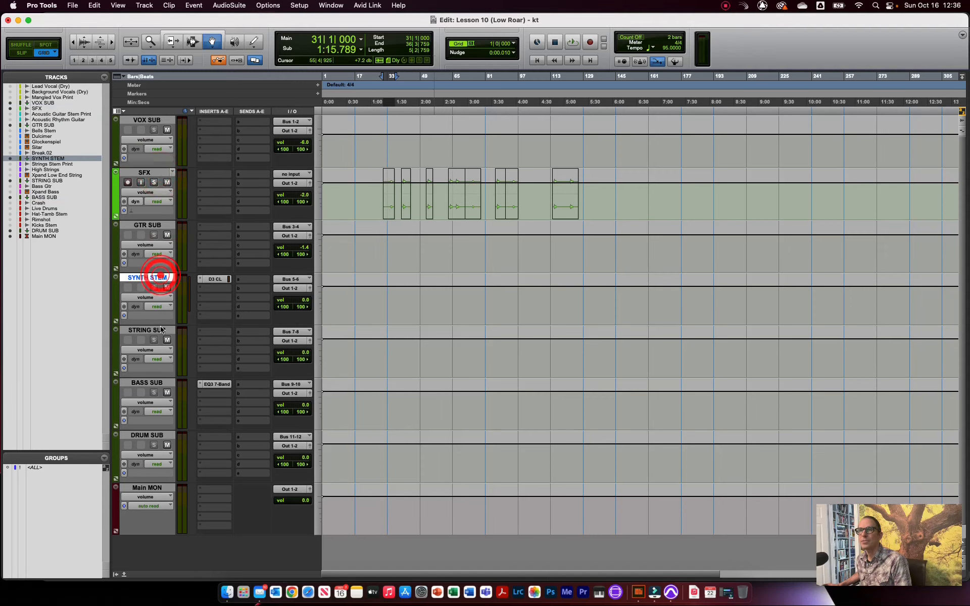
click(159, 331)
click(147, 383)
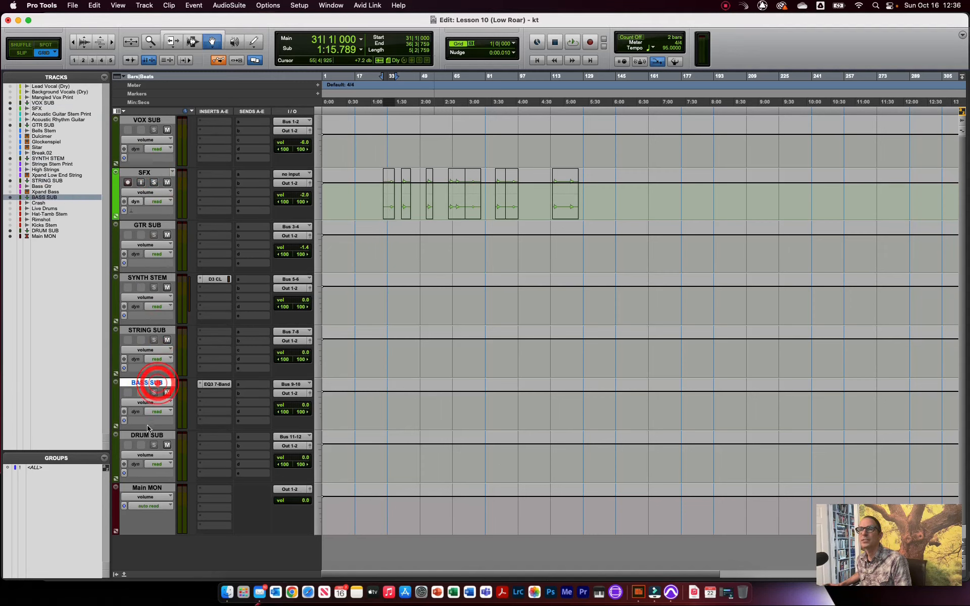
click(148, 435)
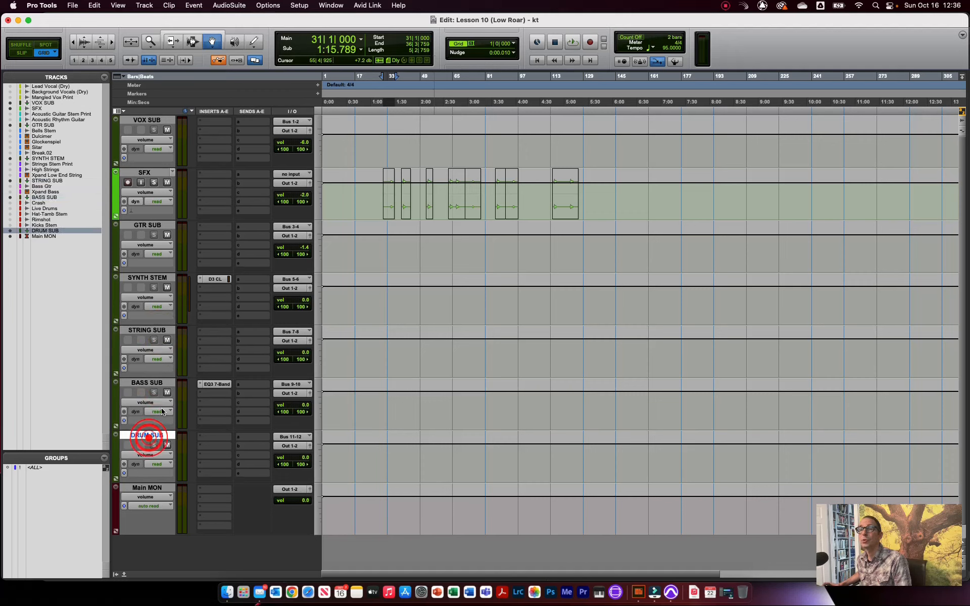
click(144, 491)
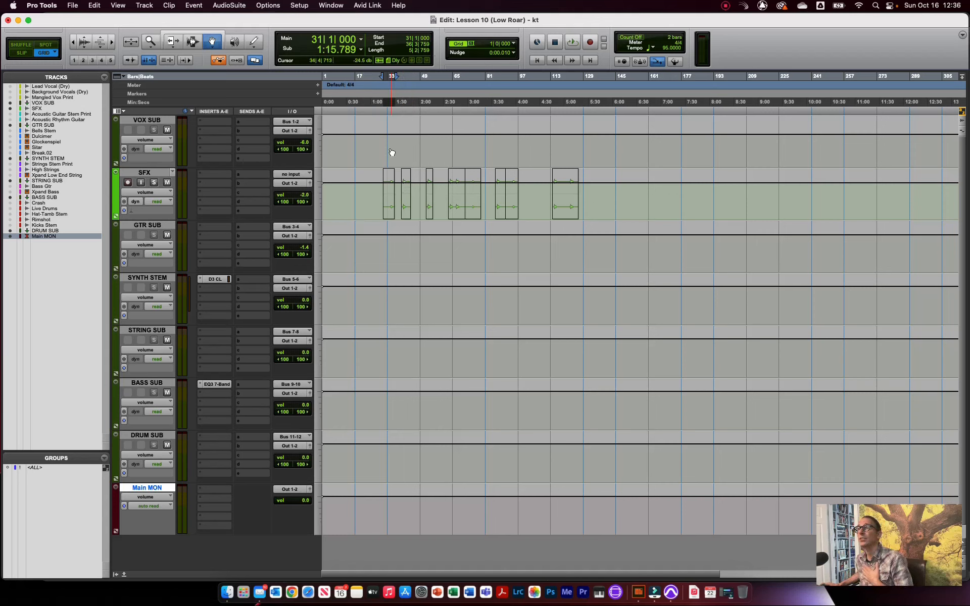
Check the e-book's location list and place a volume breakpoint at 9|1|000 on every track from VOX SUB to DRUM SUB
click(112, 43)
click(112, 43)
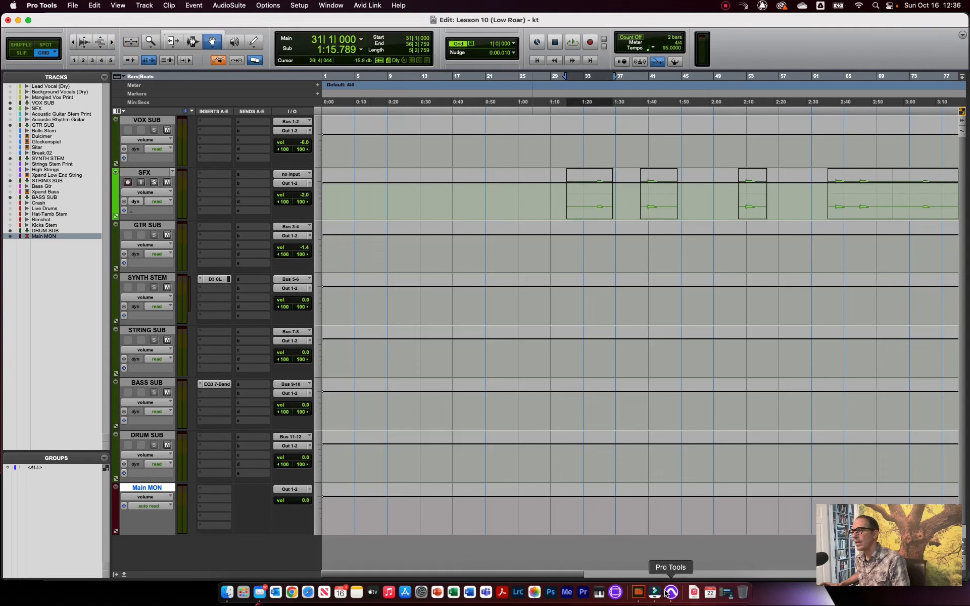
click(639, 595)
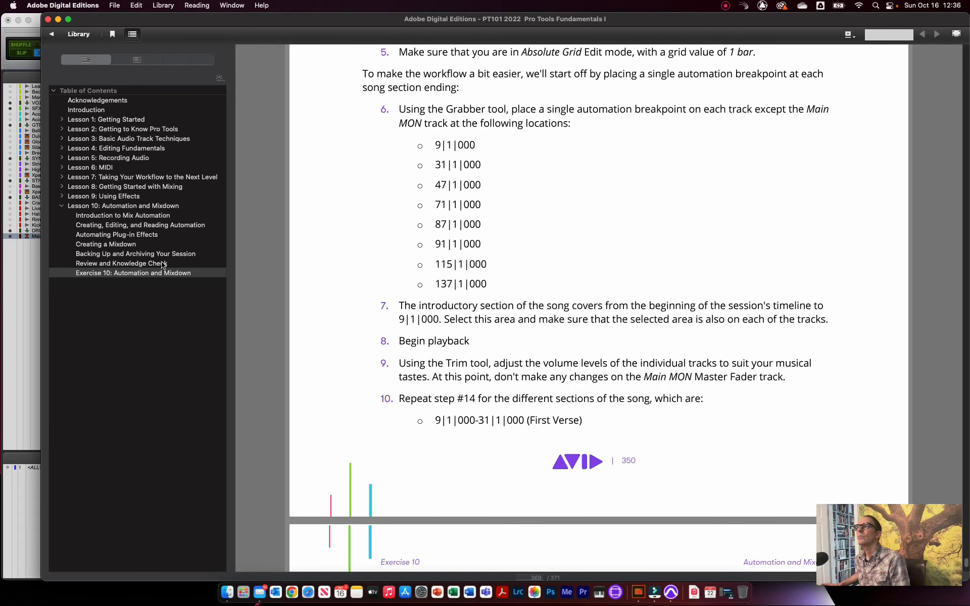
click(26, 334)
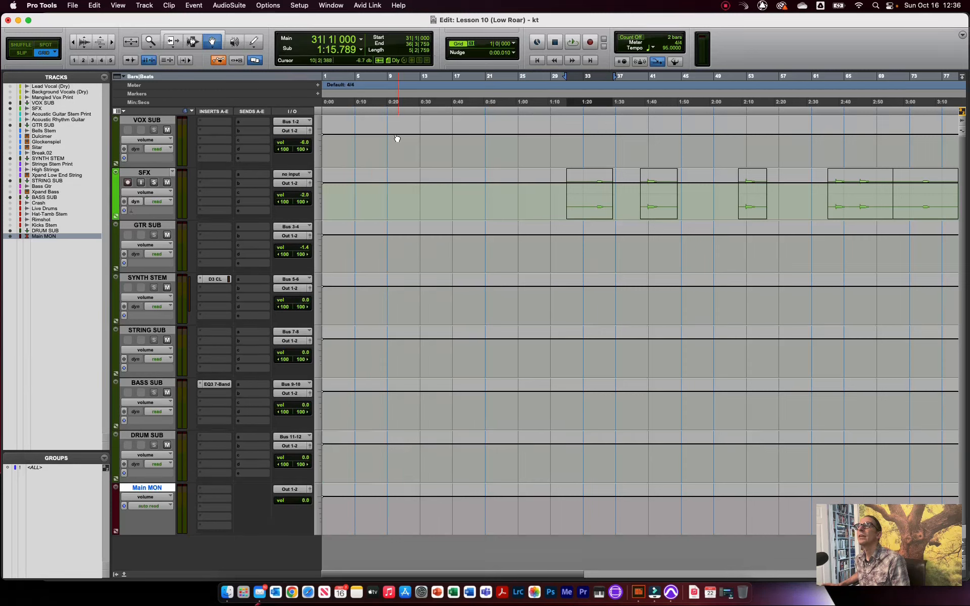
drag(387, 135, 388, 136)
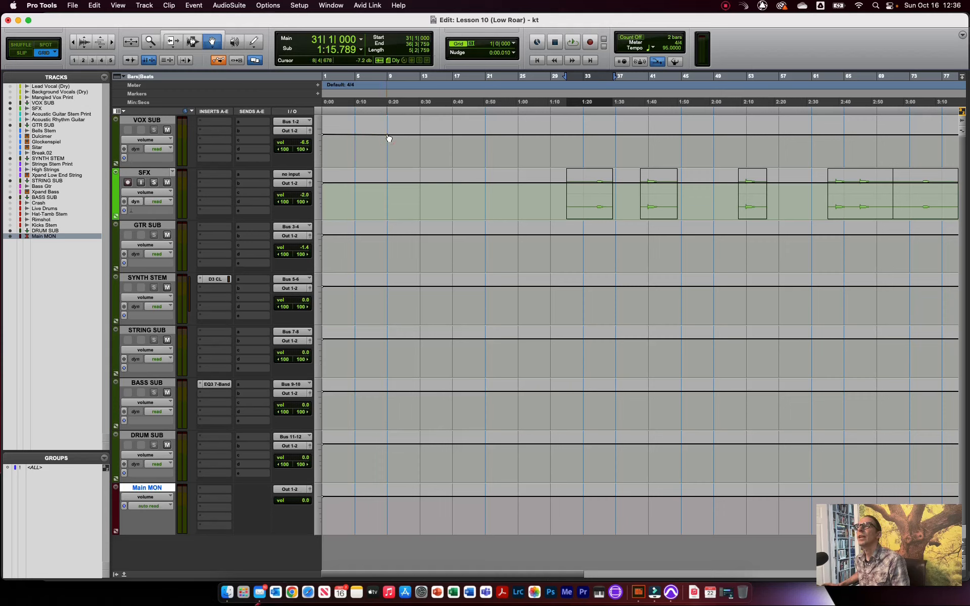
click(387, 183)
click(388, 235)
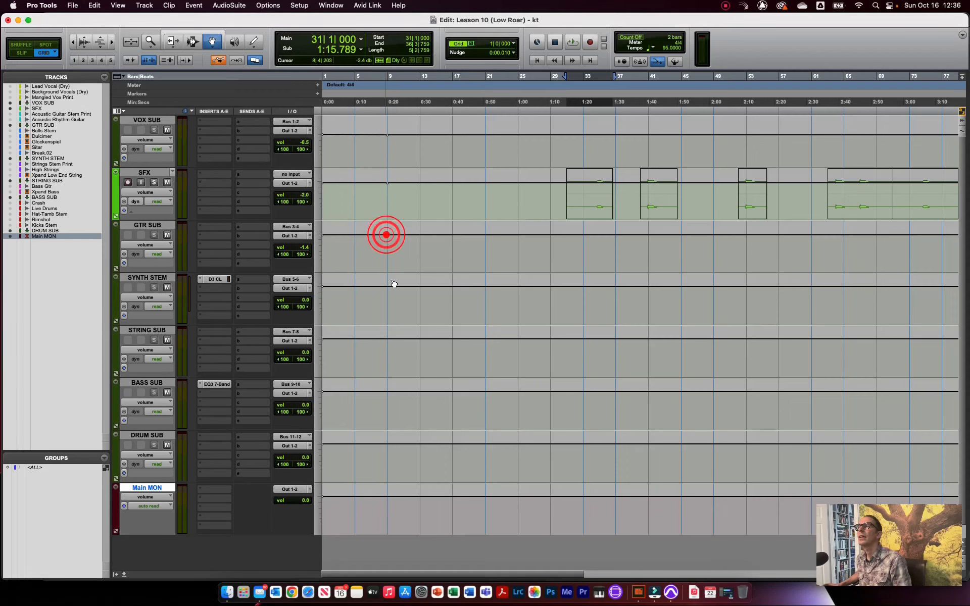
click(388, 286)
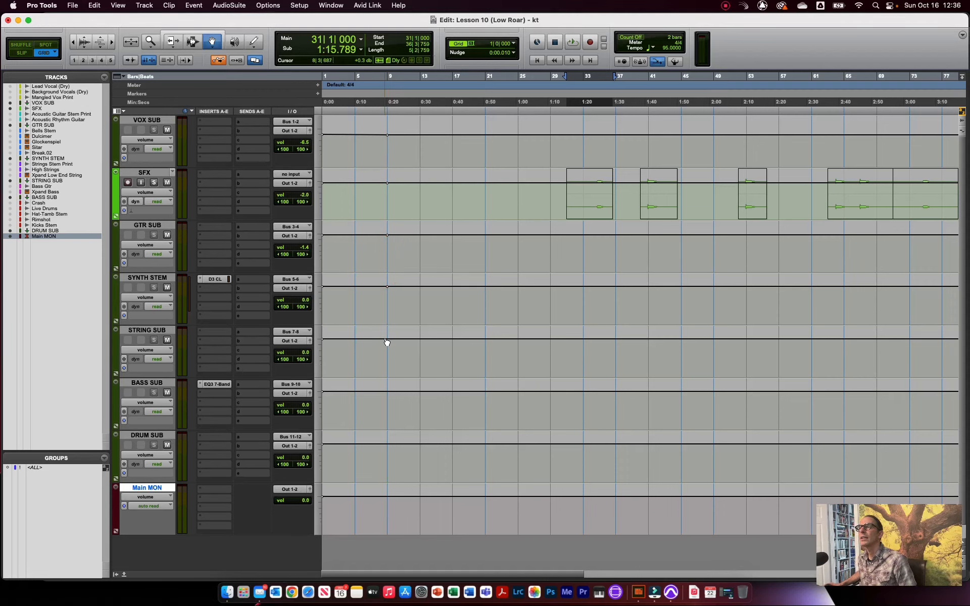
drag(387, 339, 387, 339)
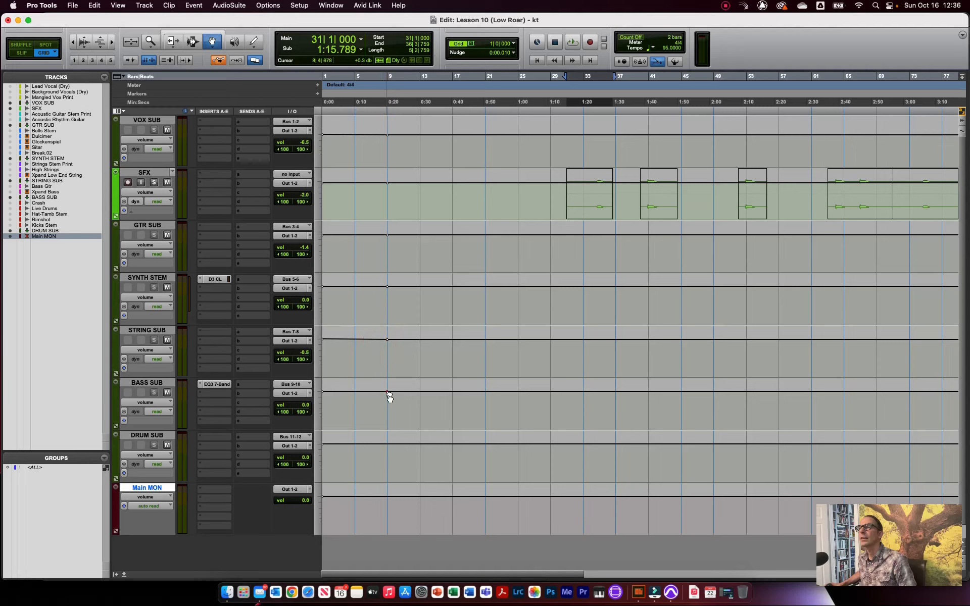
click(387, 391)
click(388, 444)
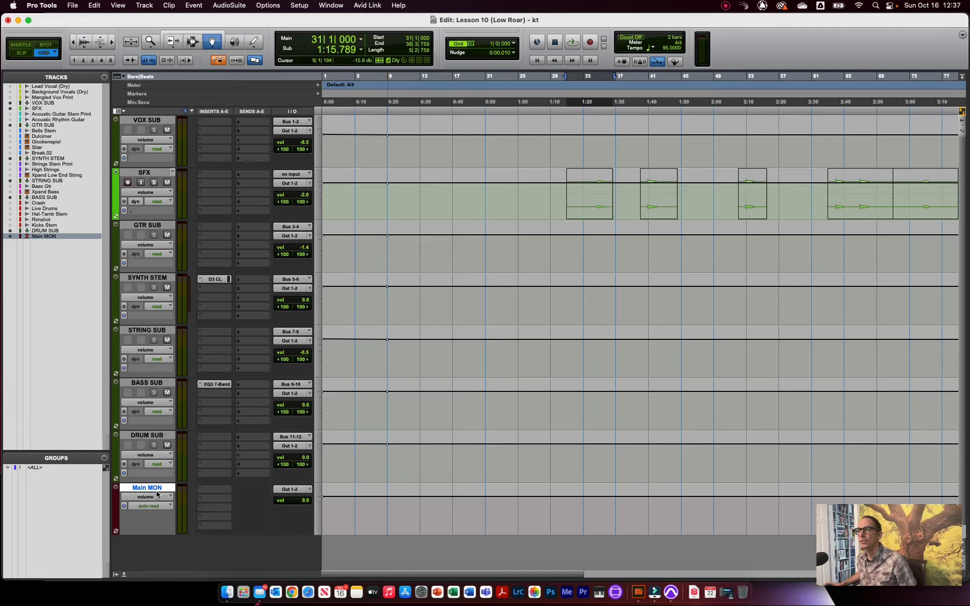
Look up the second location in the e-book's list and place a volume breakpoint at 31|1|000 on VOX SUB
click(639, 593)
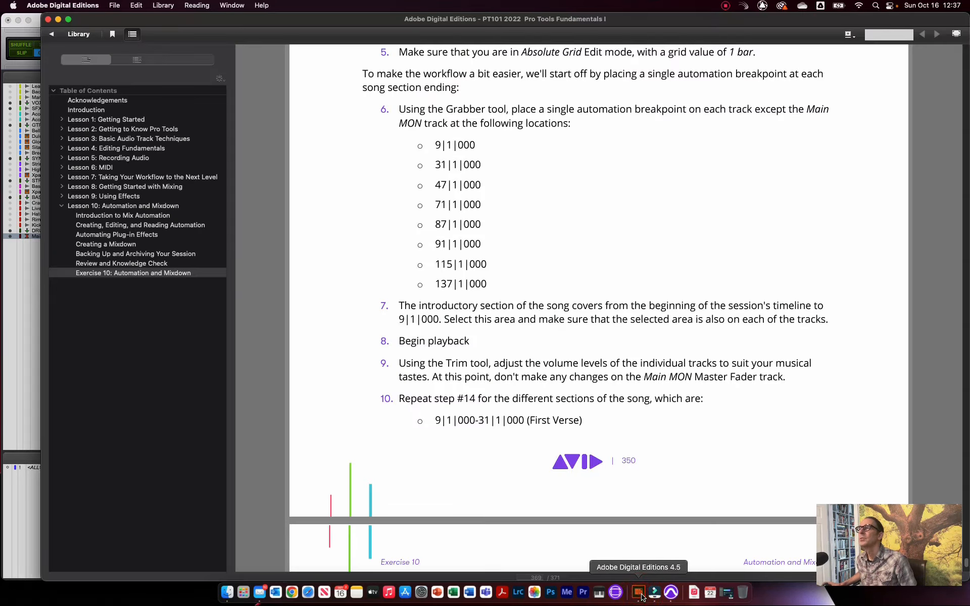
click(33, 379)
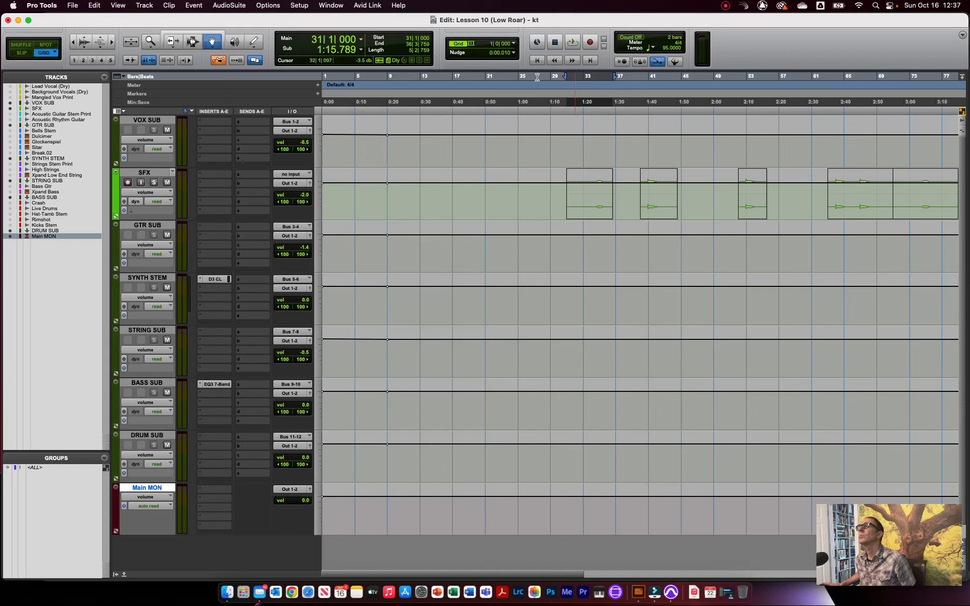
click(112, 42)
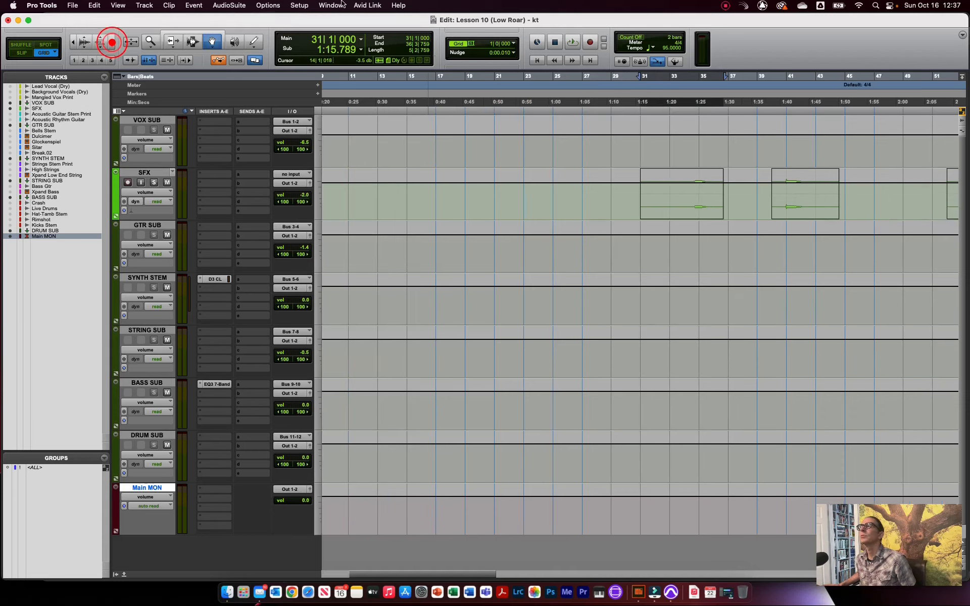
click(640, 135)
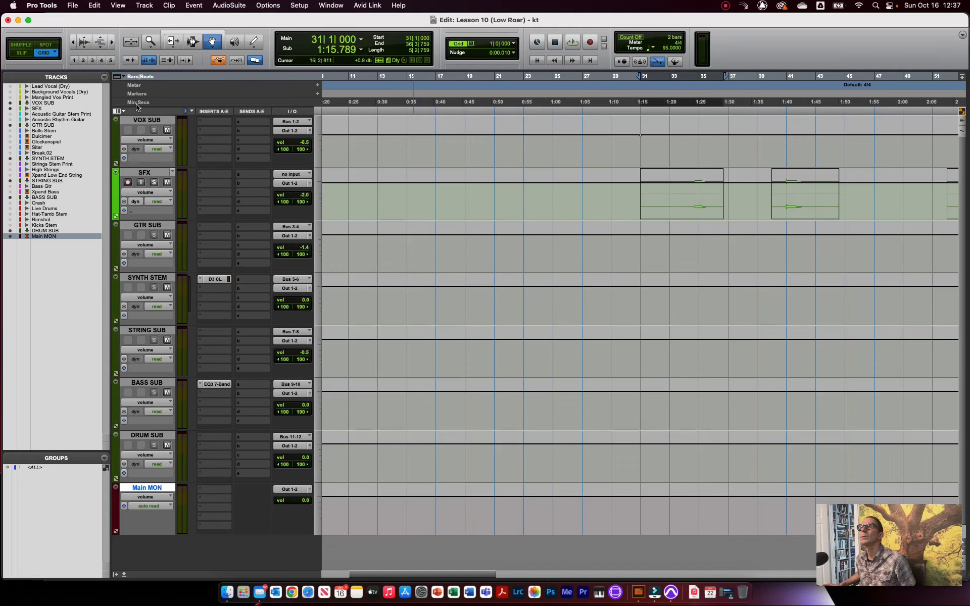
Select the tracks from VOX SUB to DRUM SUB and add volume breakpoints at 31|1|000 on SFX and GTR SUB
click(148, 120)
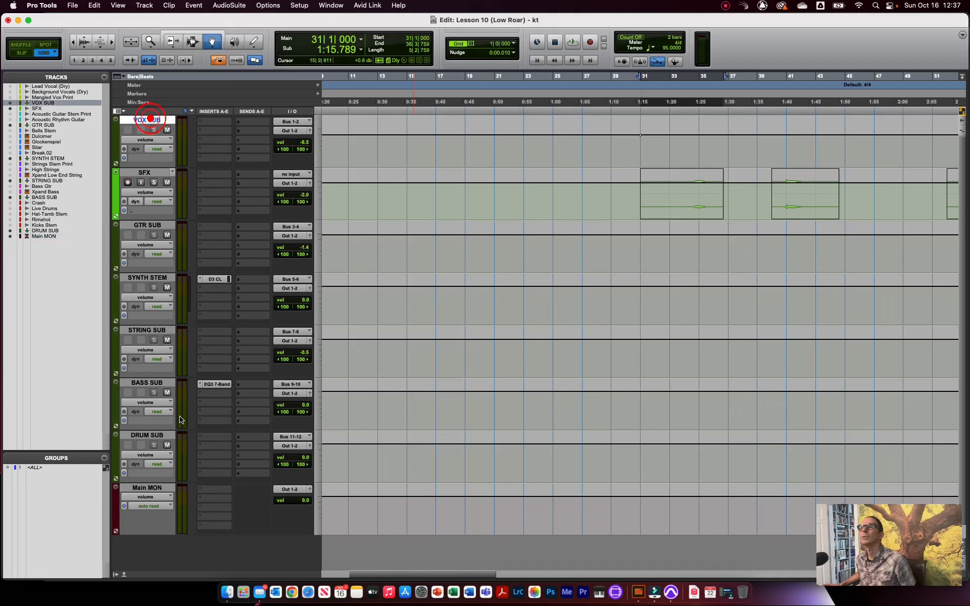
shift+click(159, 435)
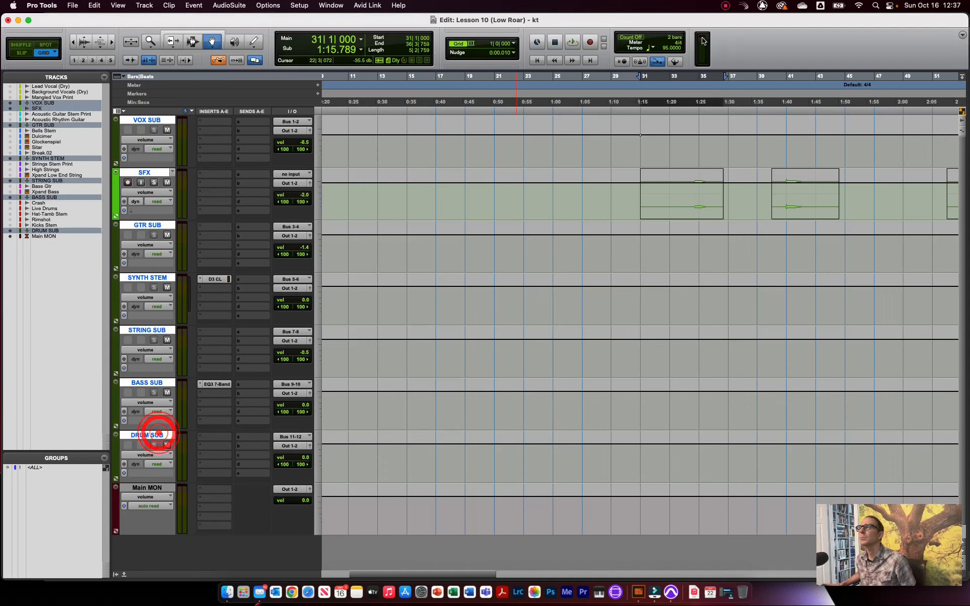
click(640, 183)
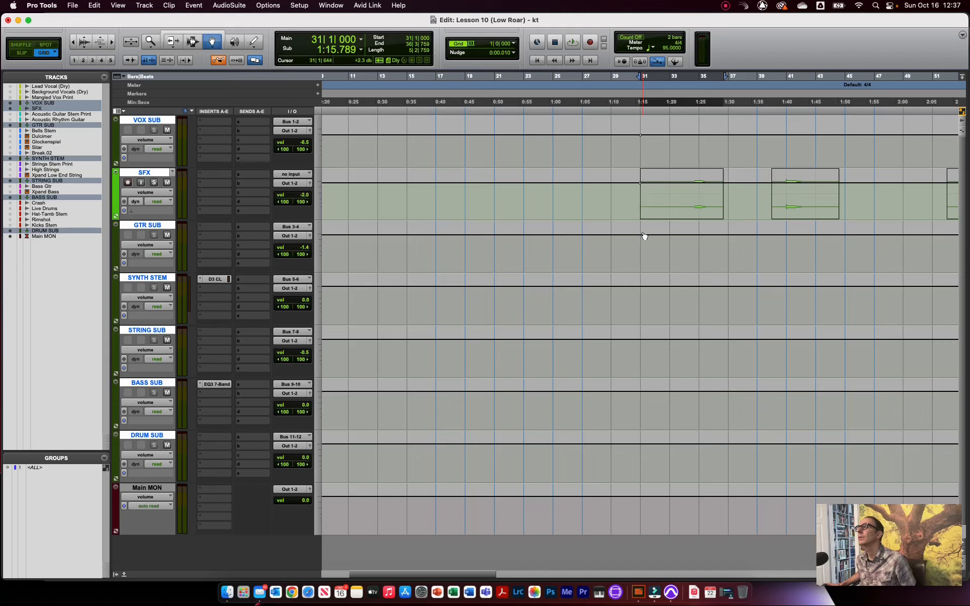
click(641, 235)
click(641, 286)
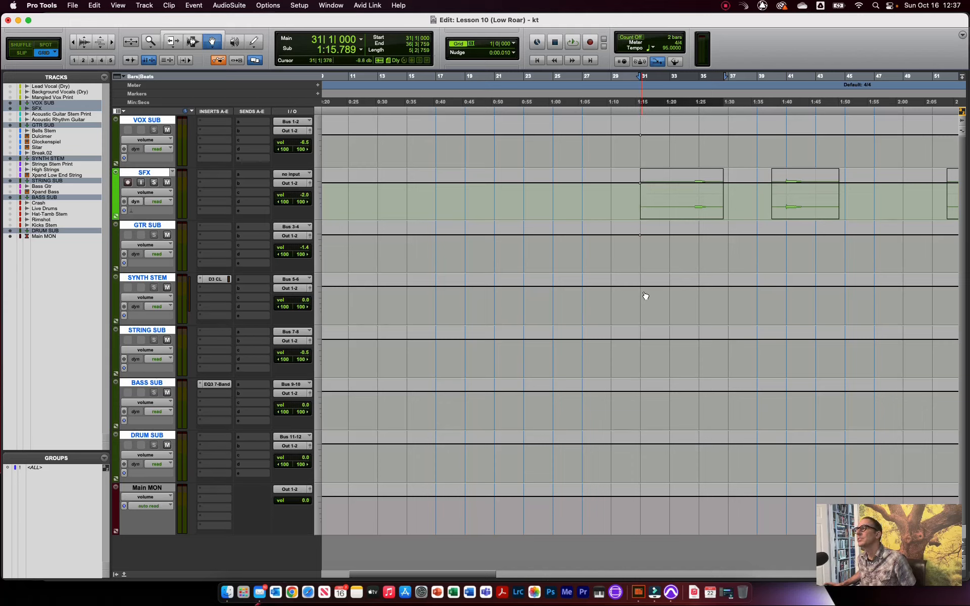
Delete the GTR SUB breakpoint at 31|1|000 and place it again
click(641, 236)
click(640, 236)
mouse_move(640, 235)
mouse_down()
mouse_move(611, 233)
mouse_move(641, 237)
mouse_up()
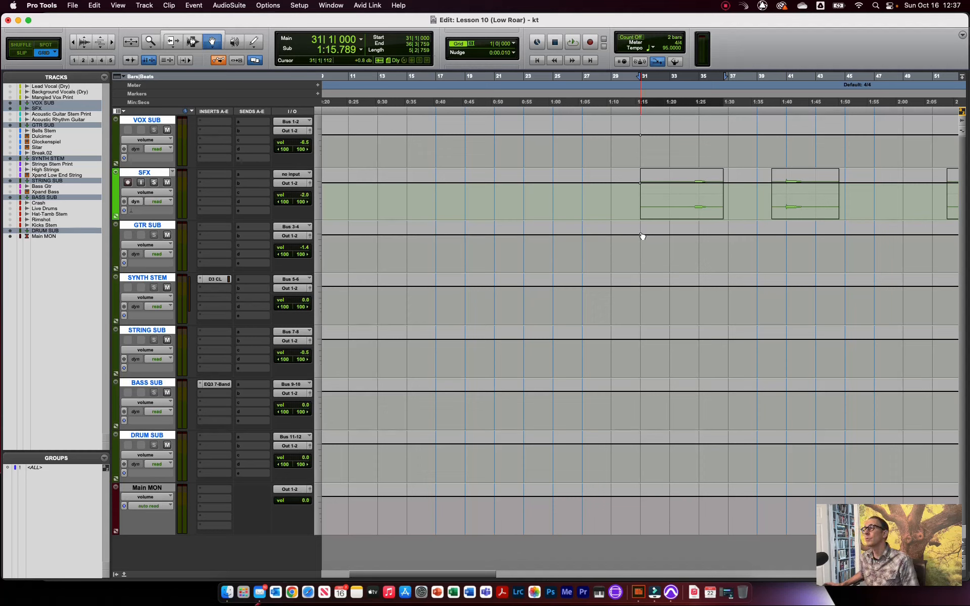
Place volume breakpoints at 31|1|000 on SYNTH STEM, STRING SUB, BASS SUB and DRUM SUB
click(641, 287)
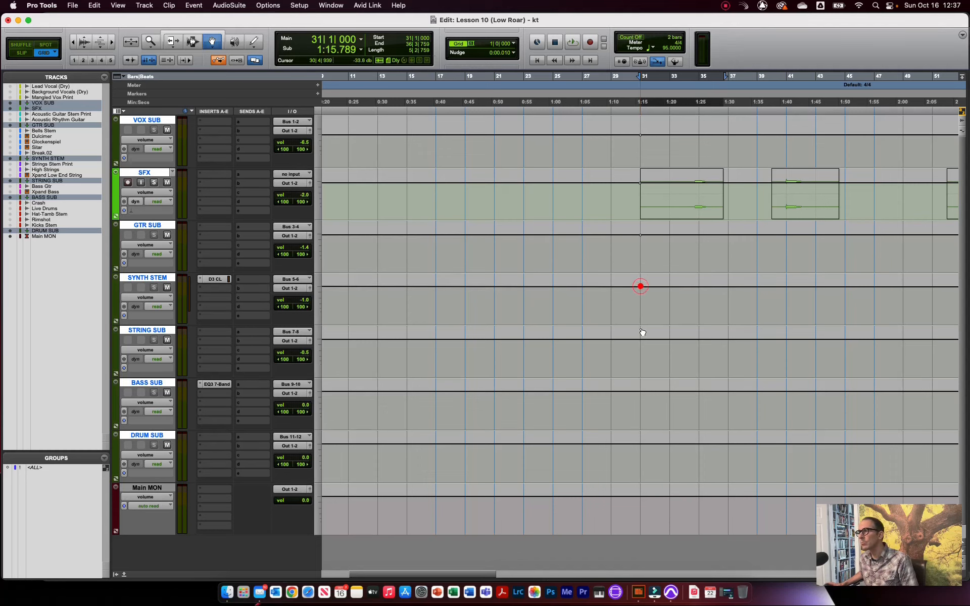
click(640, 340)
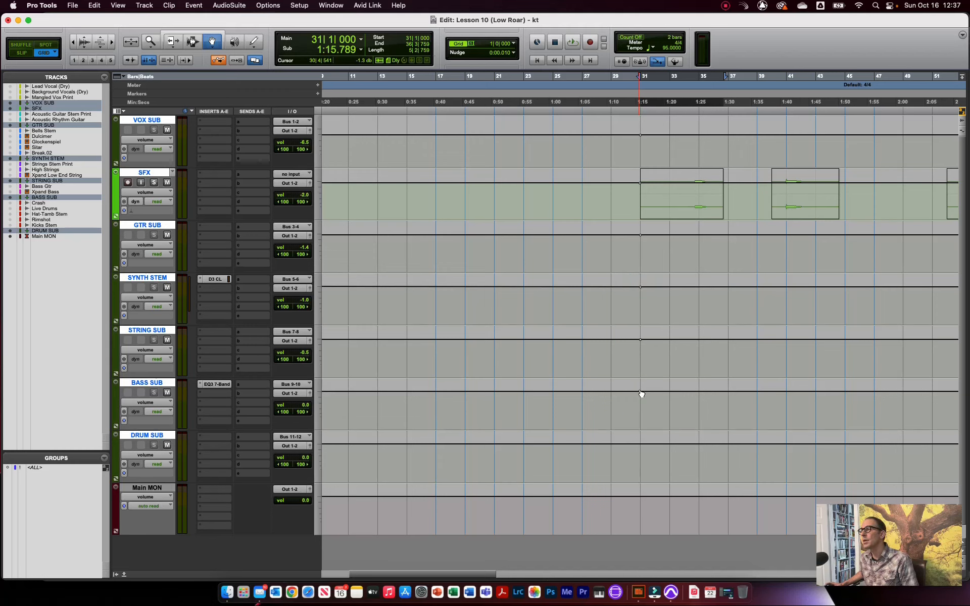
click(641, 392)
click(641, 444)
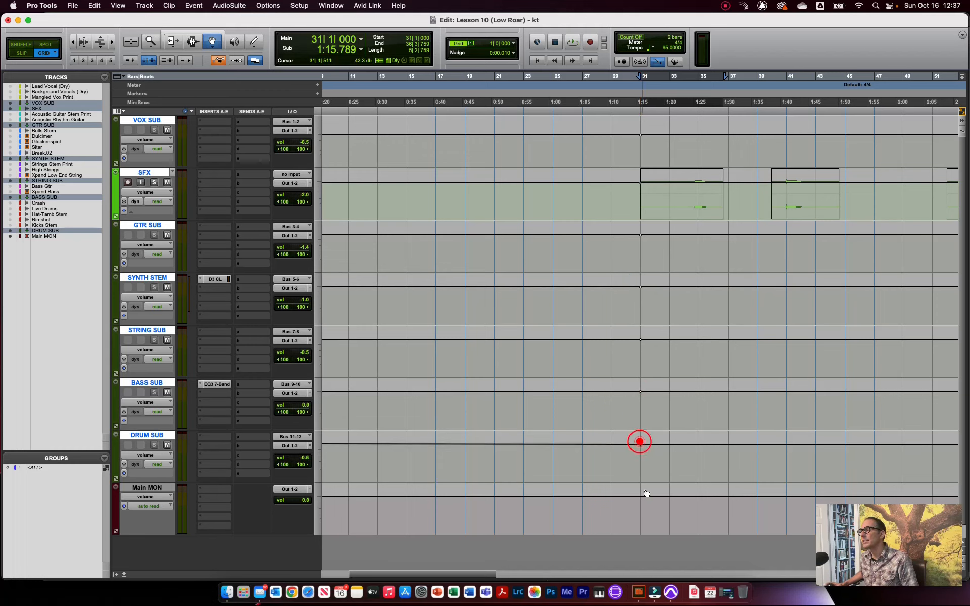
Add a volume breakpoint at 31|1|000 on the Main MON track and delete it again
click(642, 498)
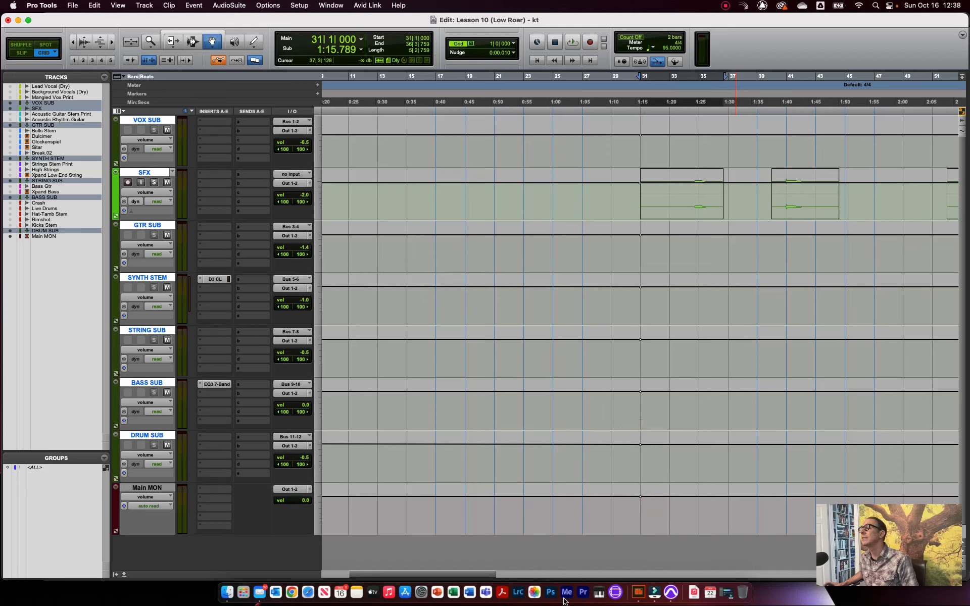
drag(475, 576, 505, 575)
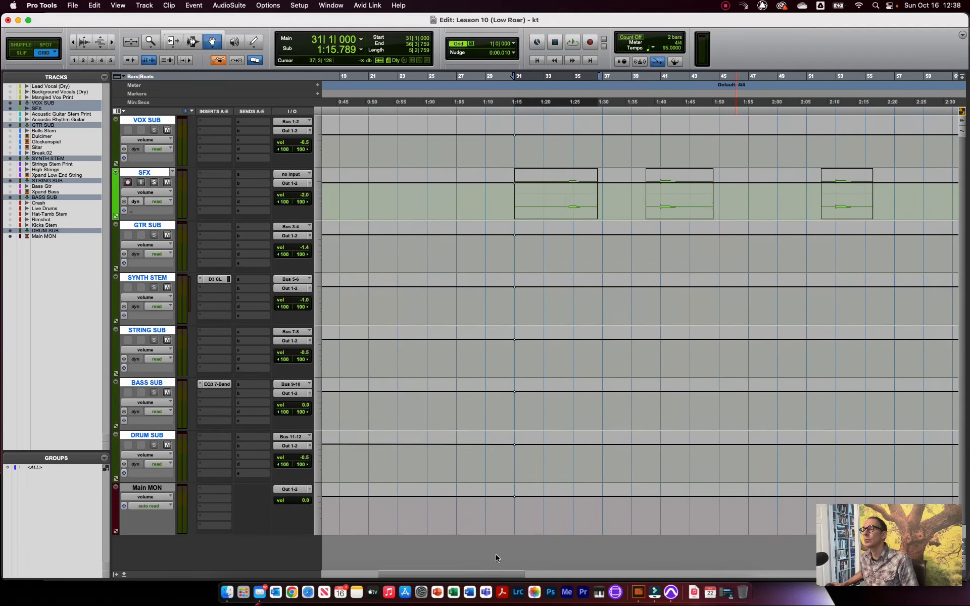
alt+click(514, 497)
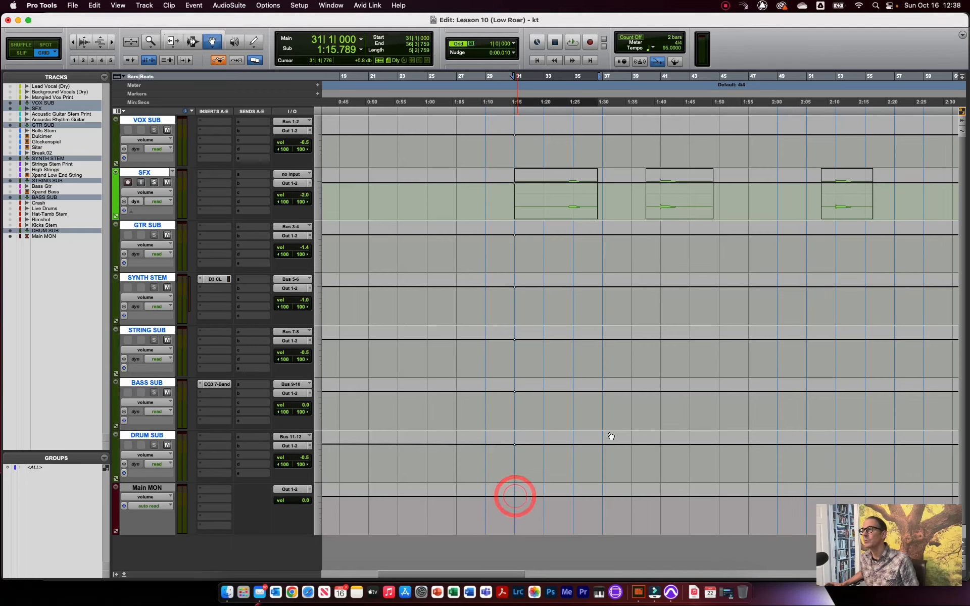
Consult the e-book's location list and place volume breakpoints at 41|1|000 on the tracks from VOX SUB to DRUM SUB
click(639, 593)
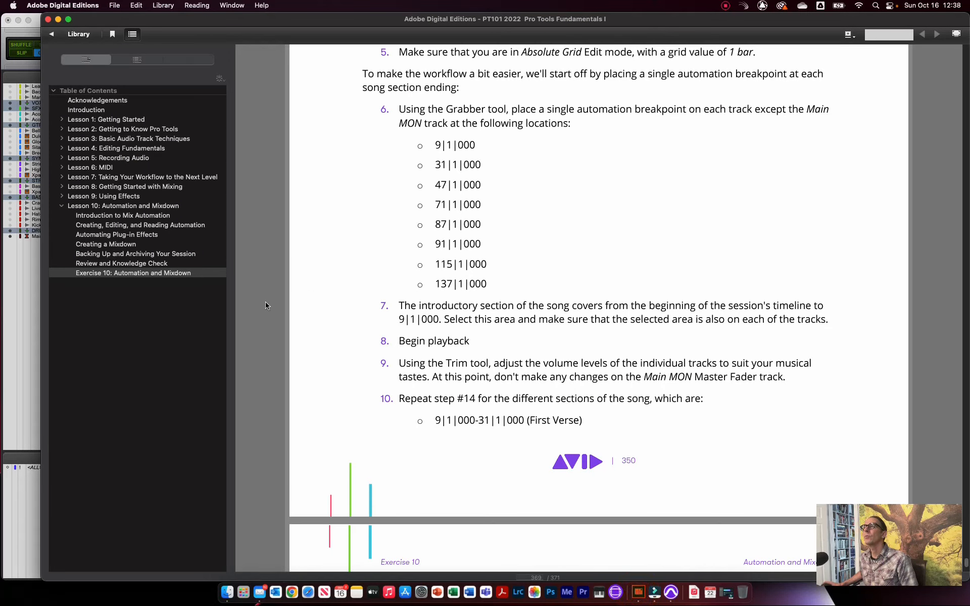
click(32, 347)
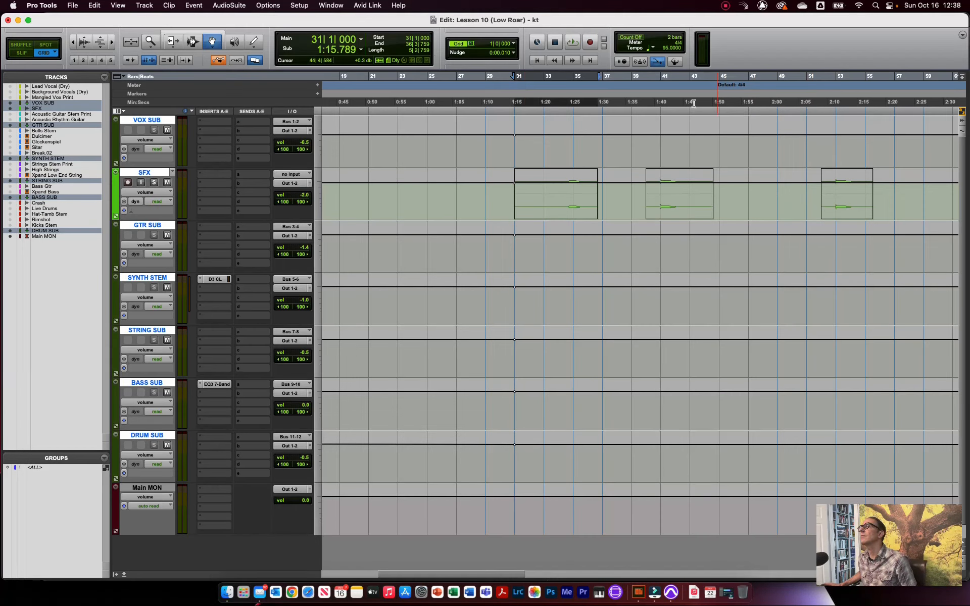
click(661, 135)
click(660, 182)
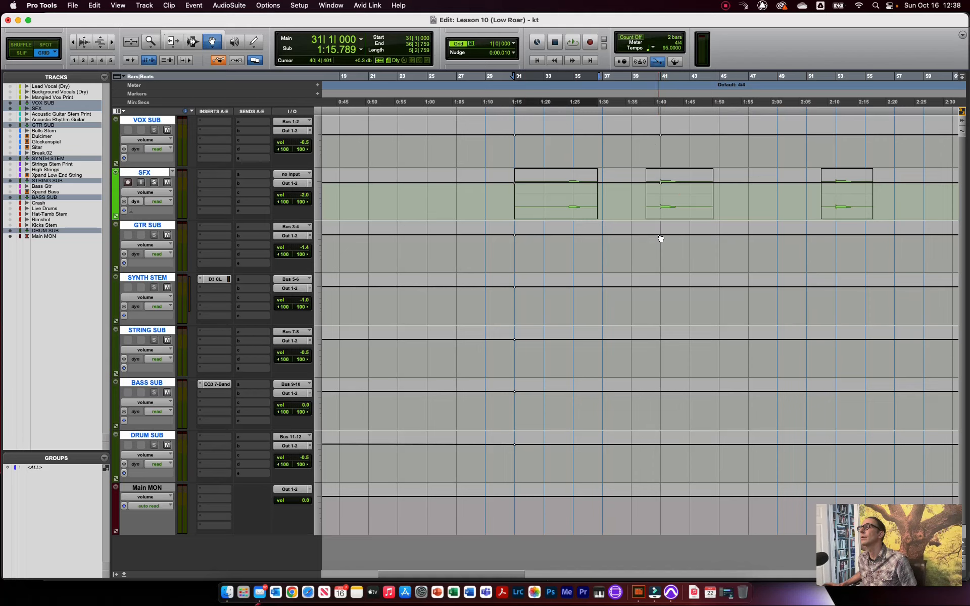
click(661, 235)
click(661, 287)
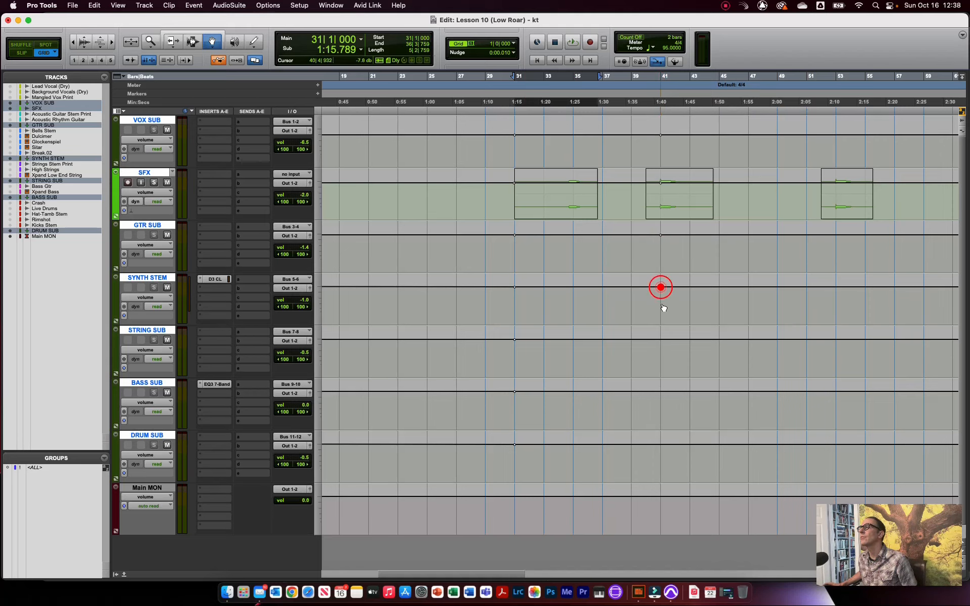
click(661, 340)
click(661, 392)
click(661, 444)
Recheck the section locations in the e-book and undo the breakpoints placed at 41|1|000
drag(500, 575, 585, 553)
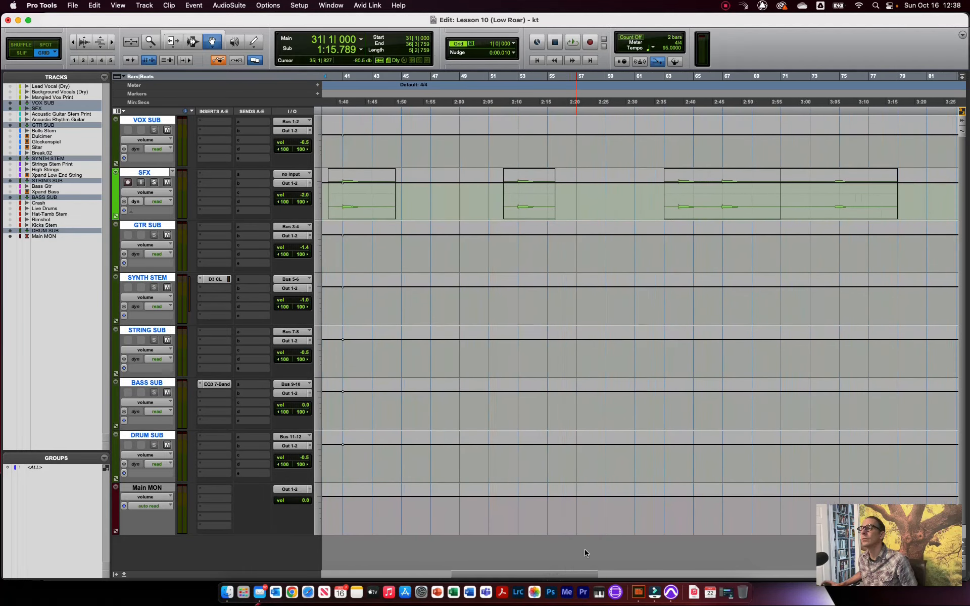
click(638, 594)
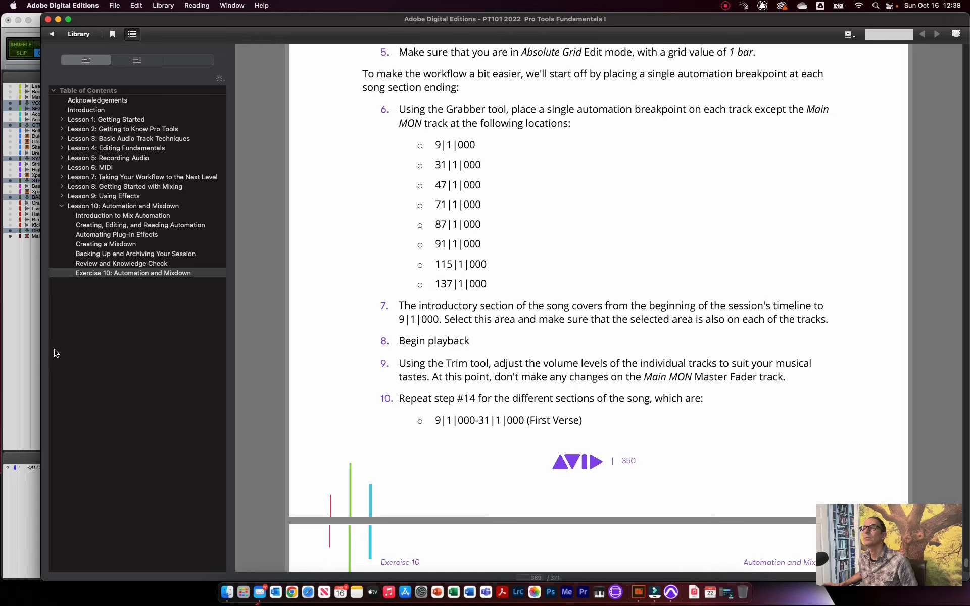
click(32, 353)
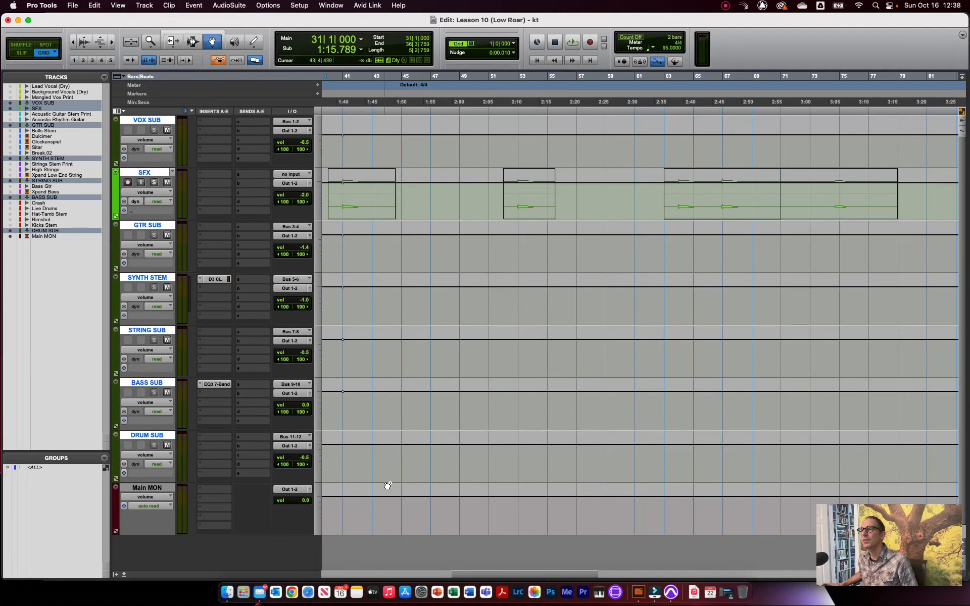
key(super+z)
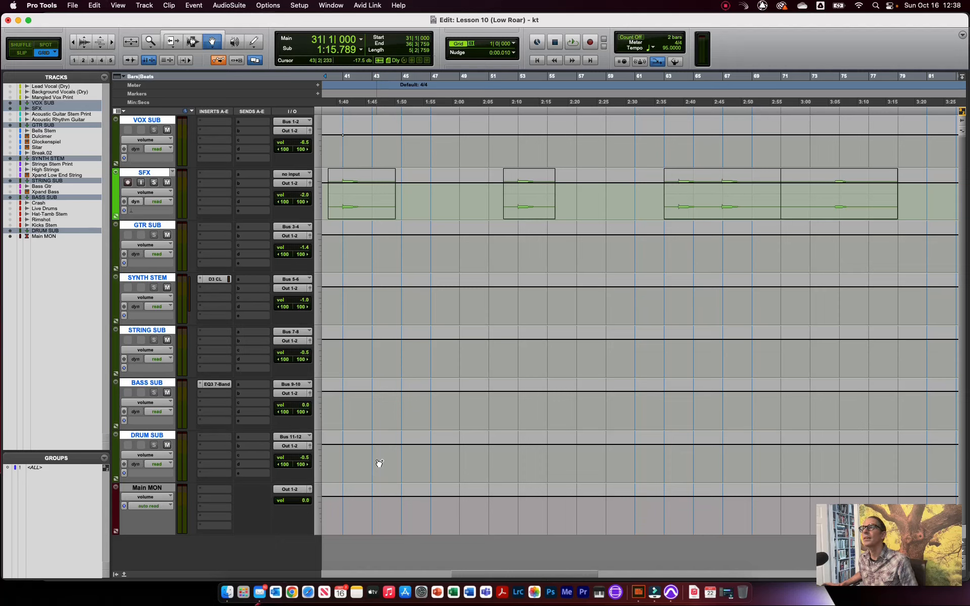
Place a volume breakpoint at 47|1|000 on every track from VOX SUB to DRUM SUB
click(431, 135)
click(430, 182)
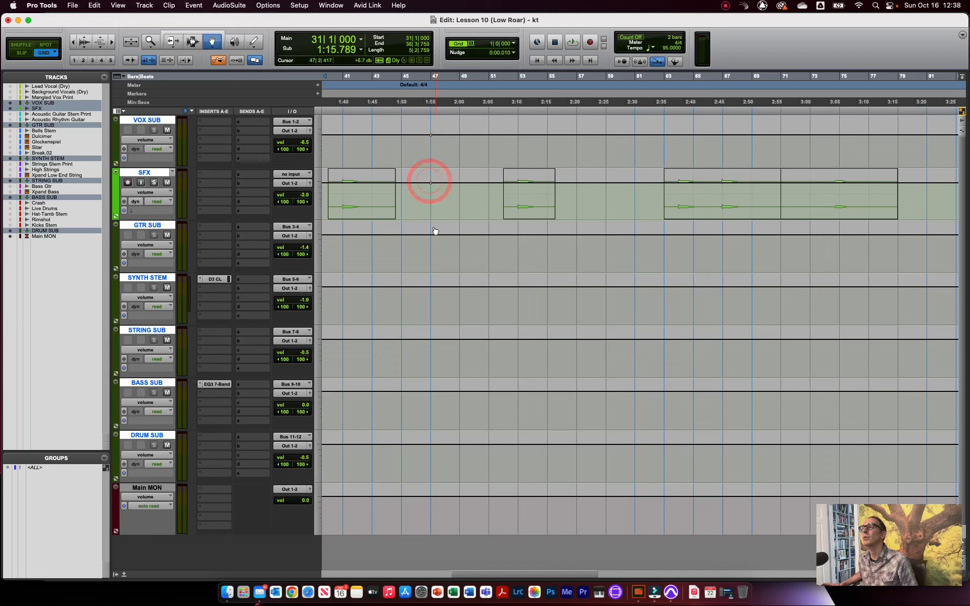
click(431, 287)
click(431, 340)
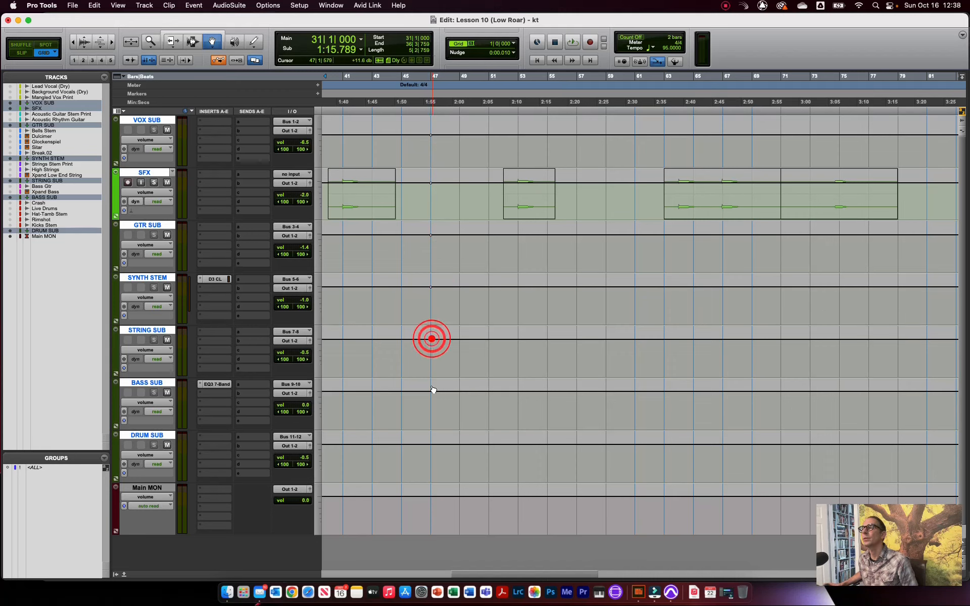
click(431, 392)
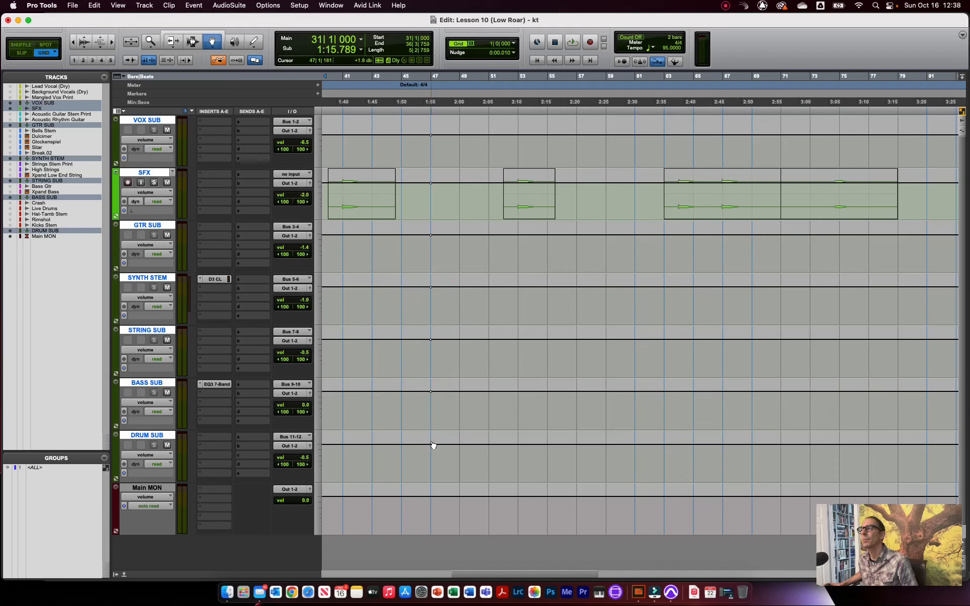
click(431, 445)
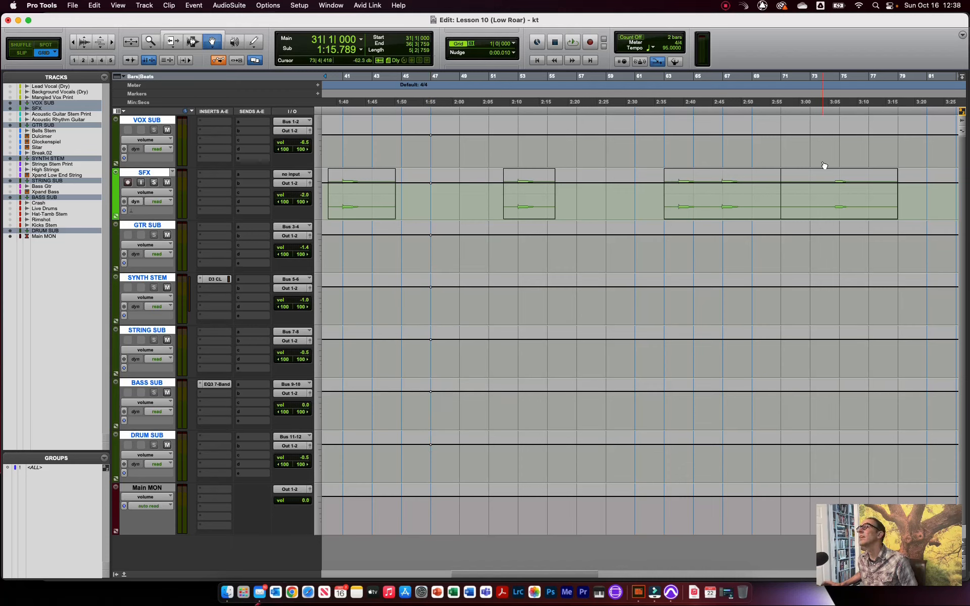
Place a volume breakpoint at 71|1|000 on every track from VOX SUB to DRUM SUB
click(781, 135)
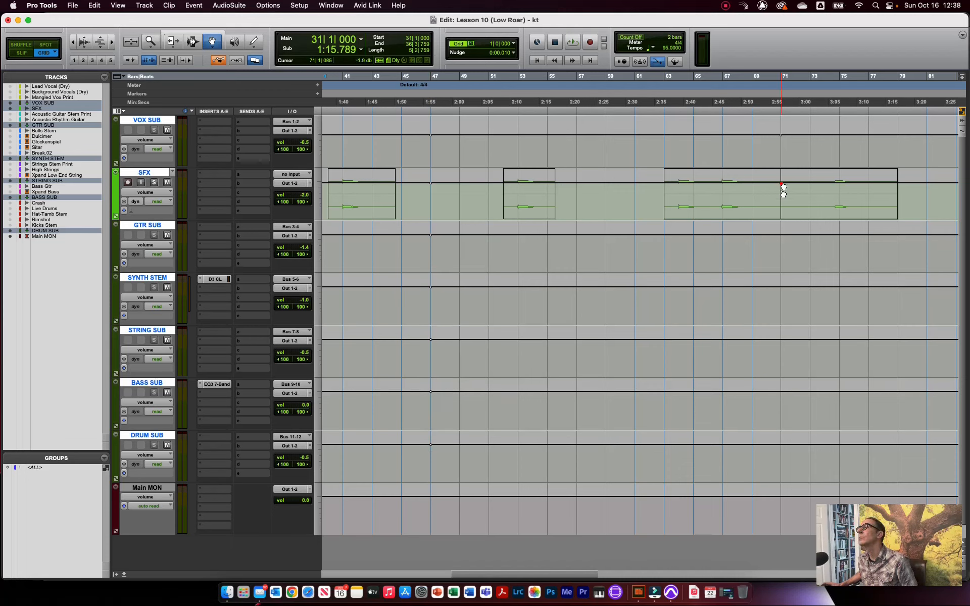
click(781, 183)
click(782, 235)
click(782, 287)
click(781, 340)
click(781, 392)
click(781, 444)
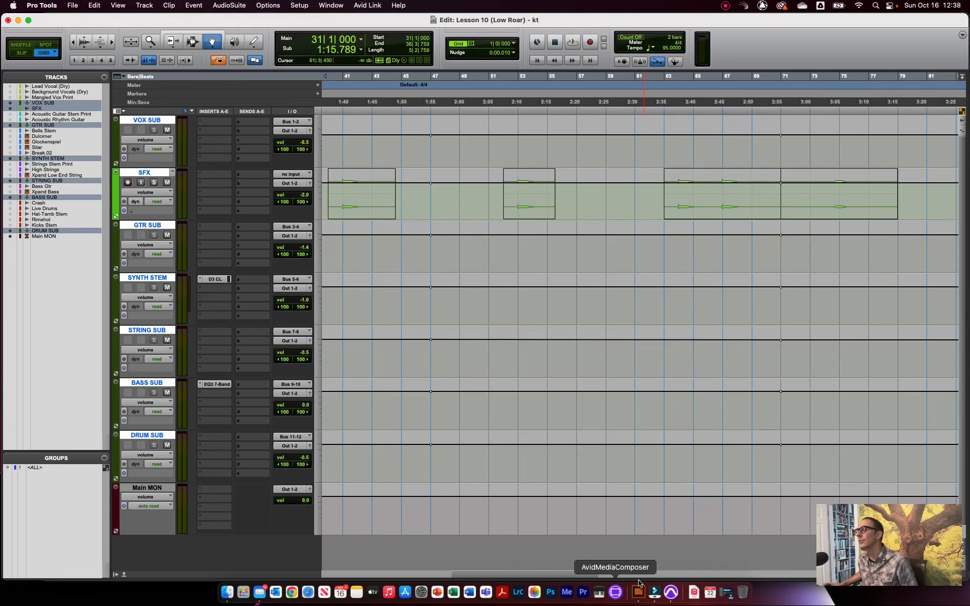
Check the e-book's location list and place a volume breakpoint at 87|1|000 on every track from VOX SUB to DRUM SUB
click(639, 593)
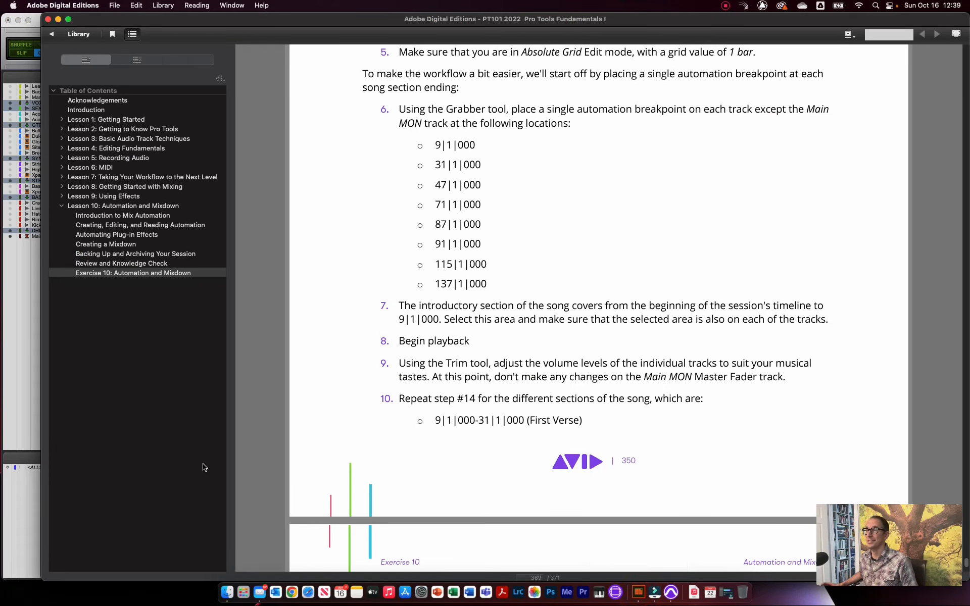
click(22, 421)
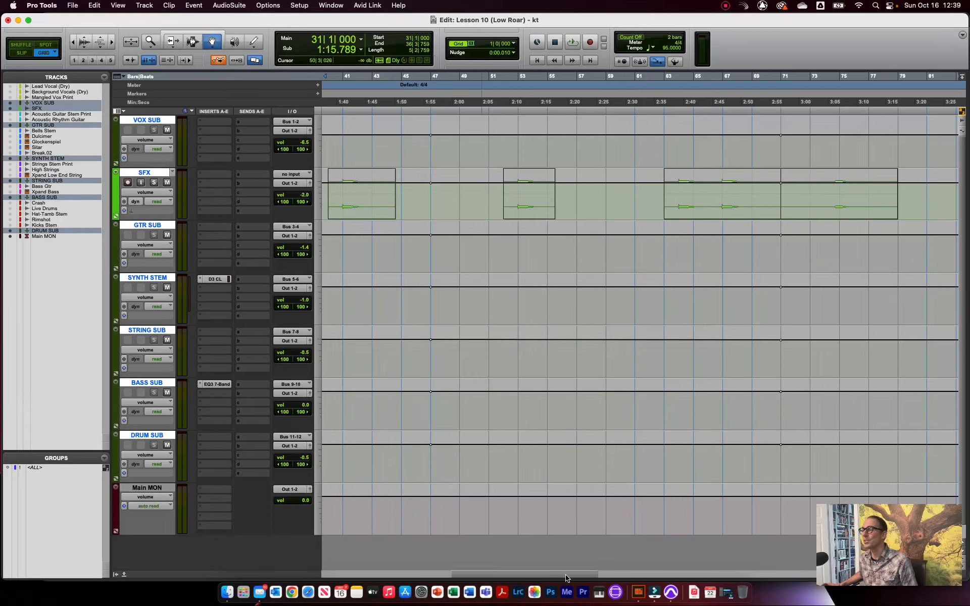
drag(568, 574, 676, 554)
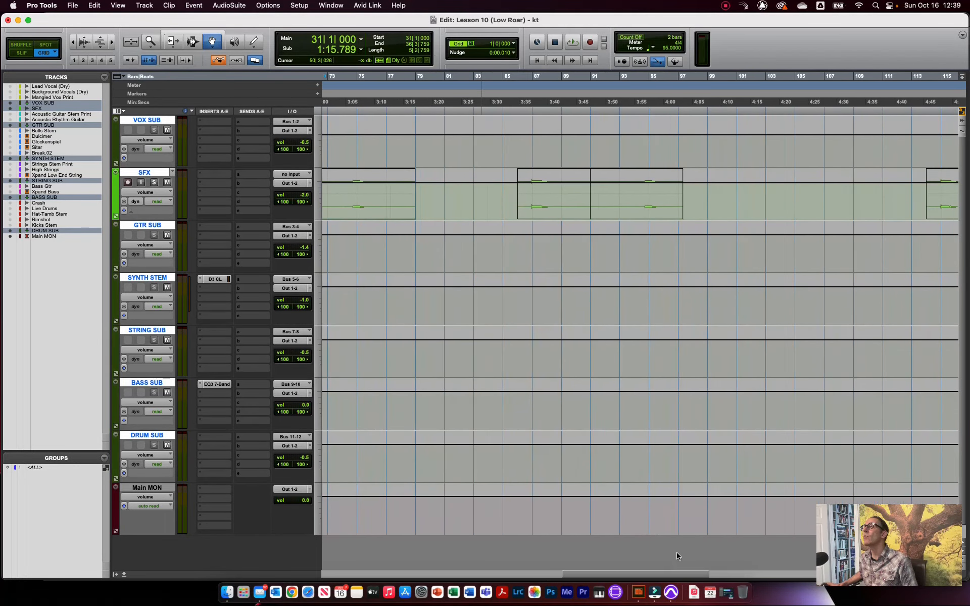
click(534, 136)
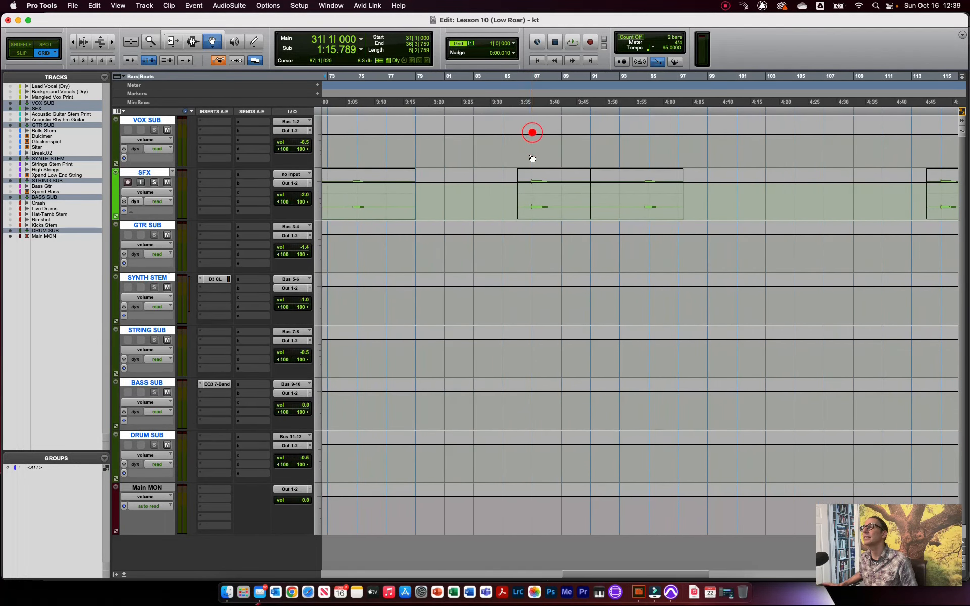
click(532, 183)
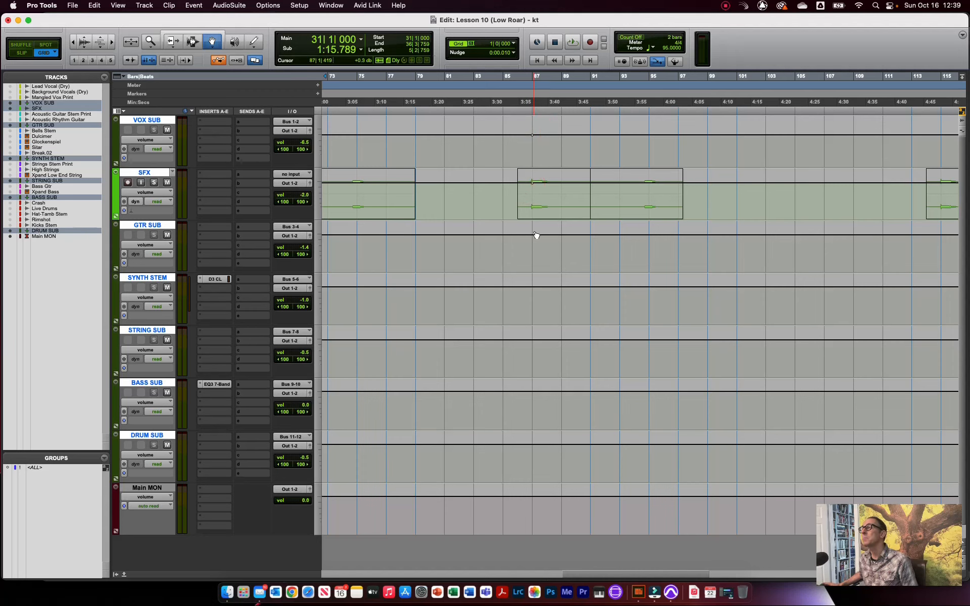
click(534, 236)
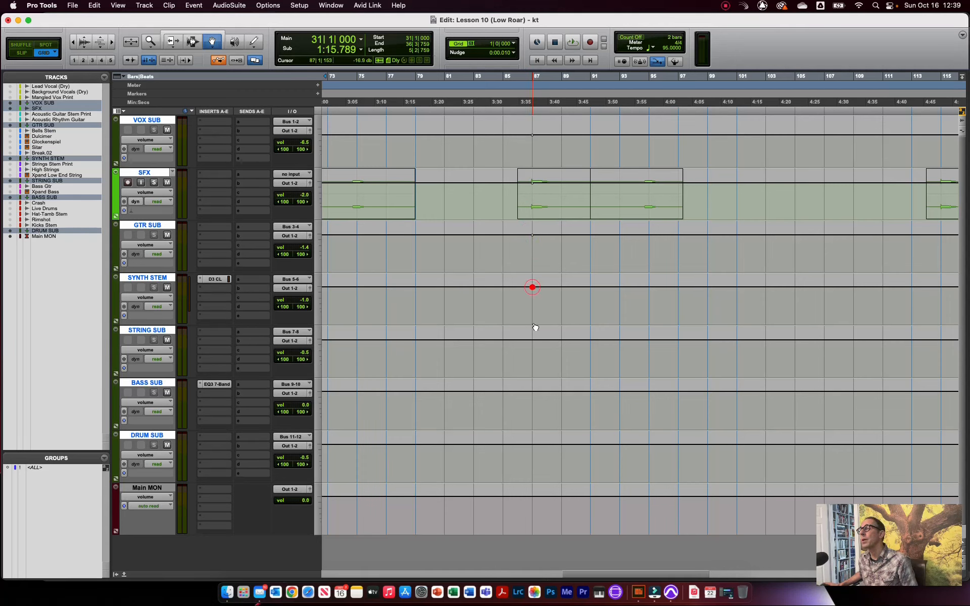
click(532, 340)
click(531, 391)
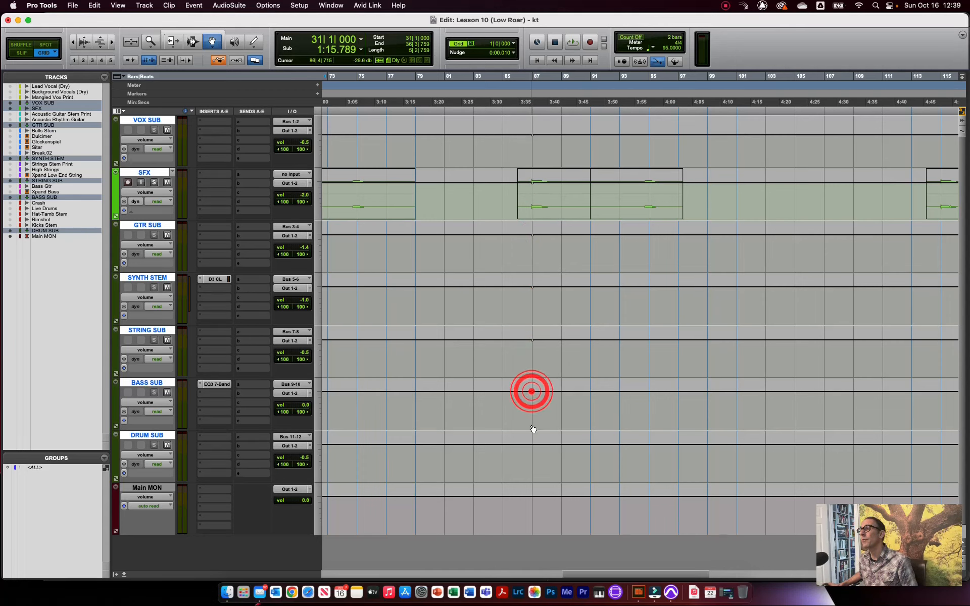
click(533, 444)
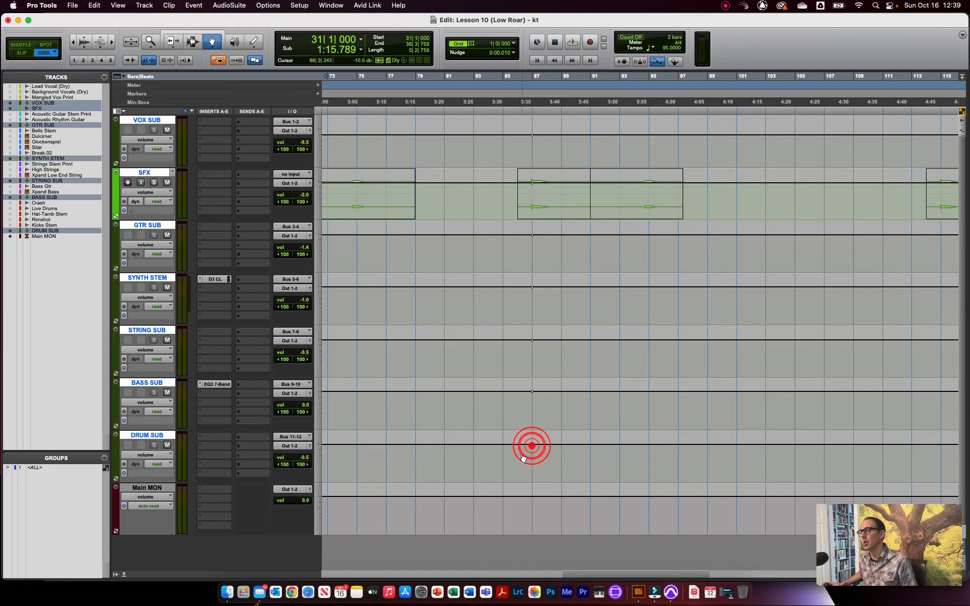
Consult the e-book's location list and place a volume breakpoint at 91|1|000 on every track from VOX SUB to DRUM SUB
click(638, 593)
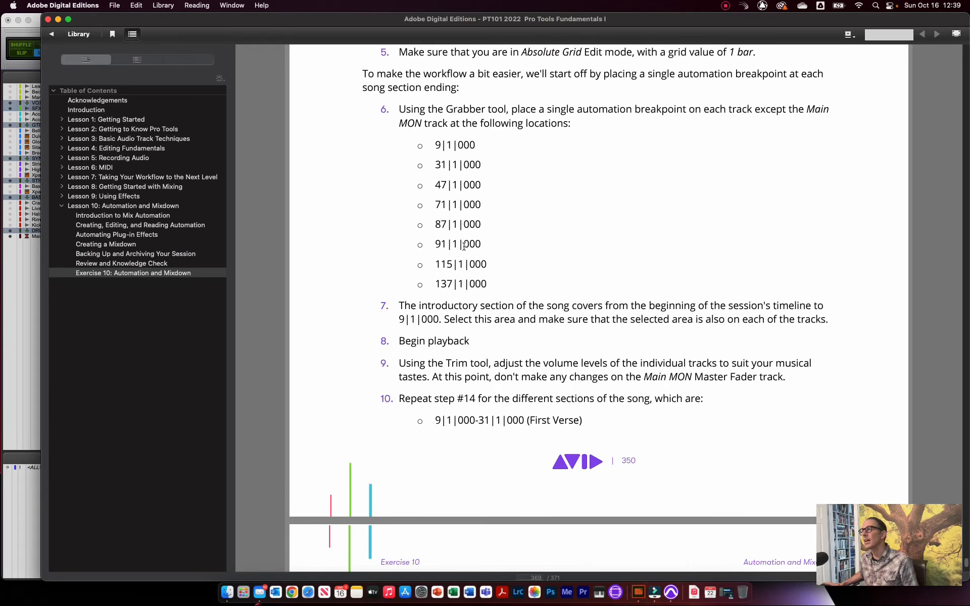
click(22, 356)
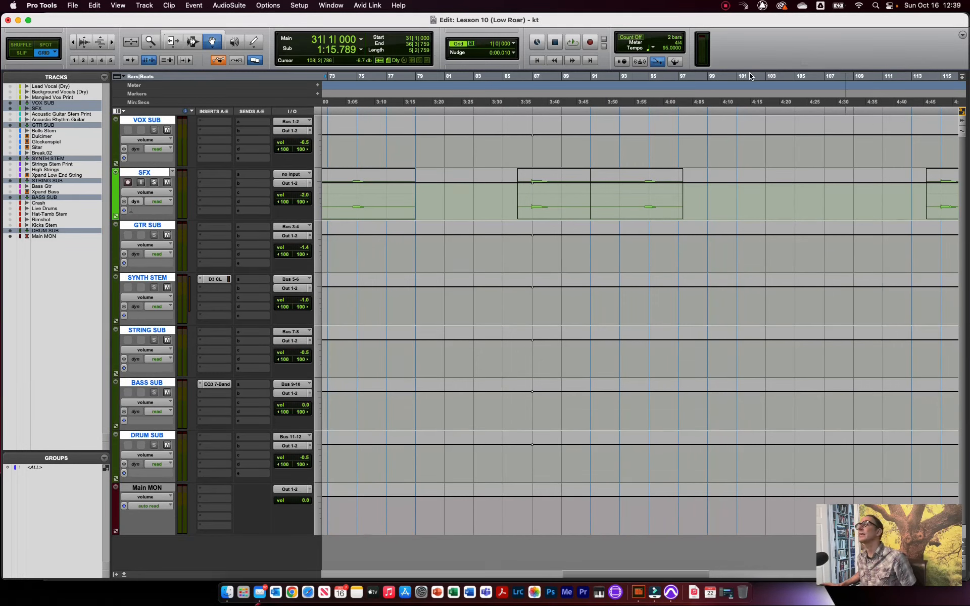
click(591, 135)
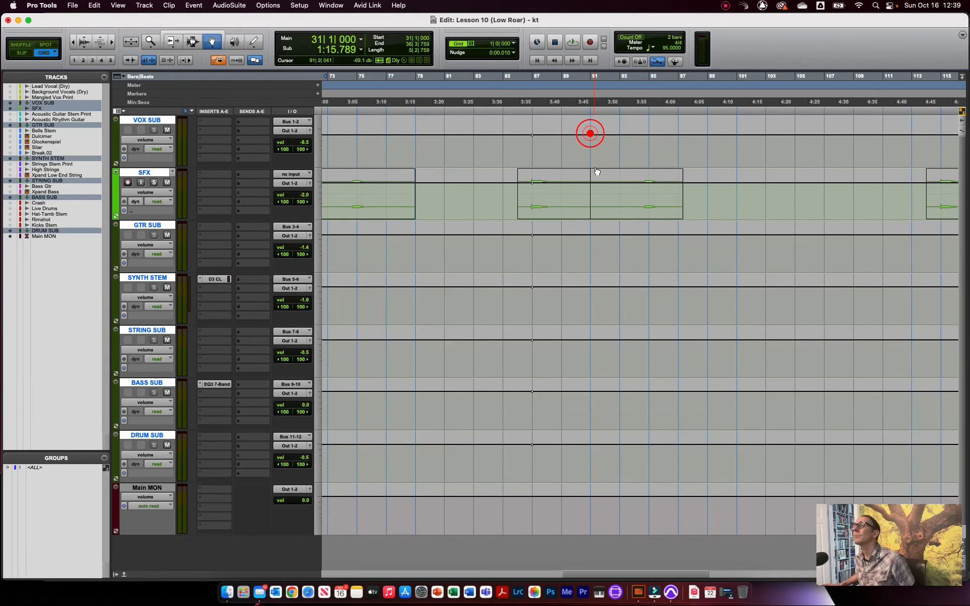
click(591, 183)
click(591, 235)
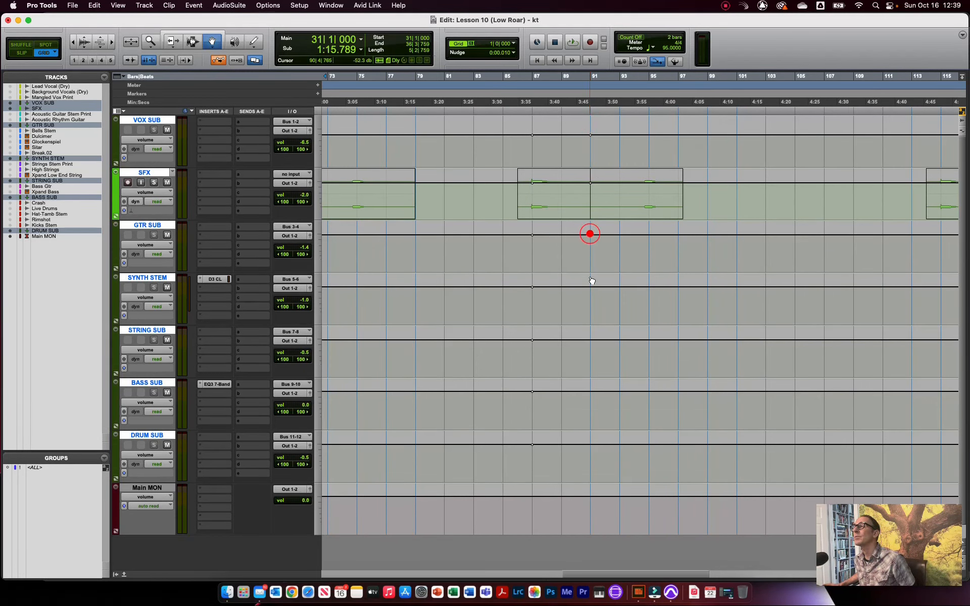
click(591, 287)
click(590, 340)
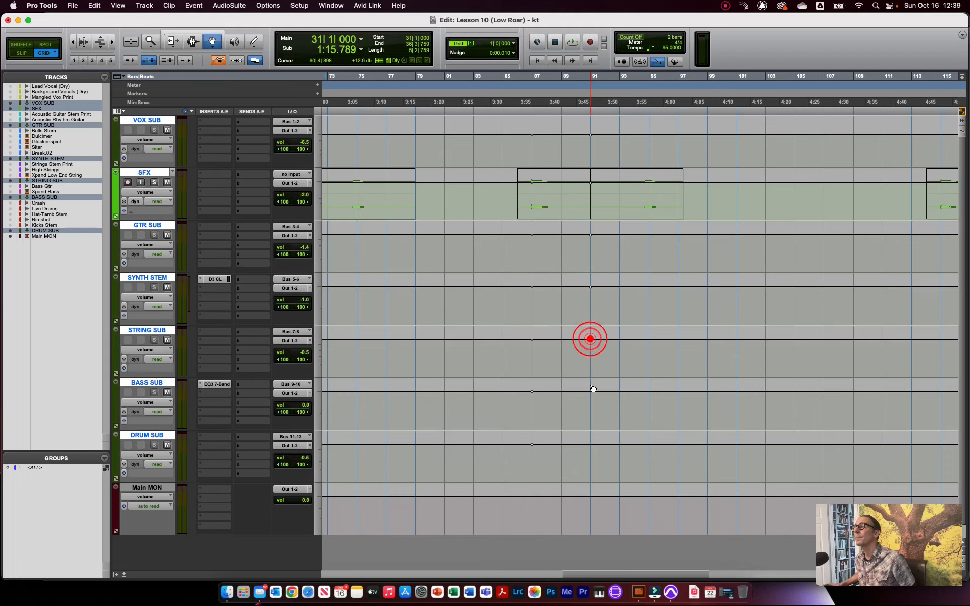
click(590, 392)
click(591, 445)
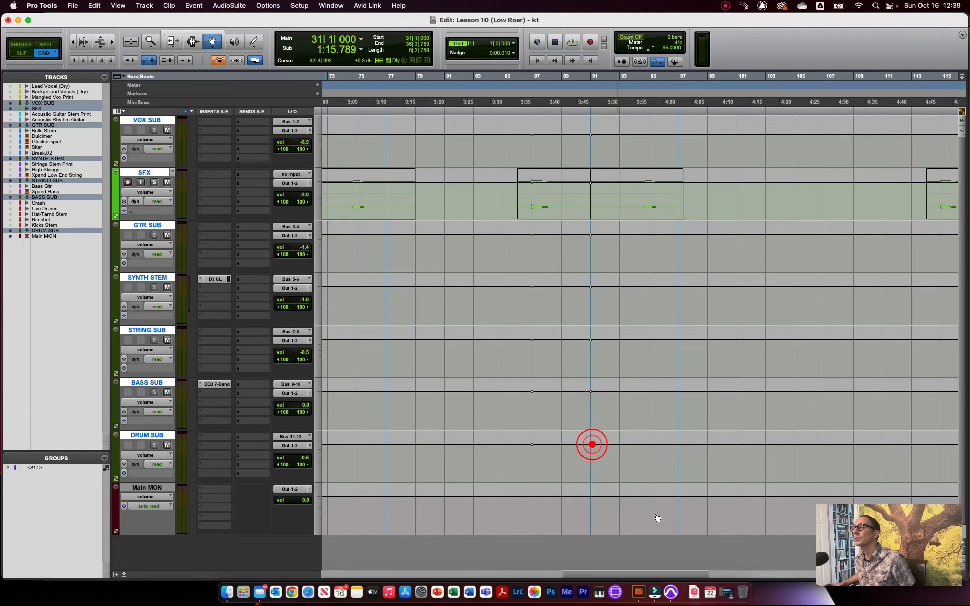
Look up the next location in the e-book and place a volume breakpoint at 115|1|000 on every track from VOX SUB to DRUM SUB
click(639, 593)
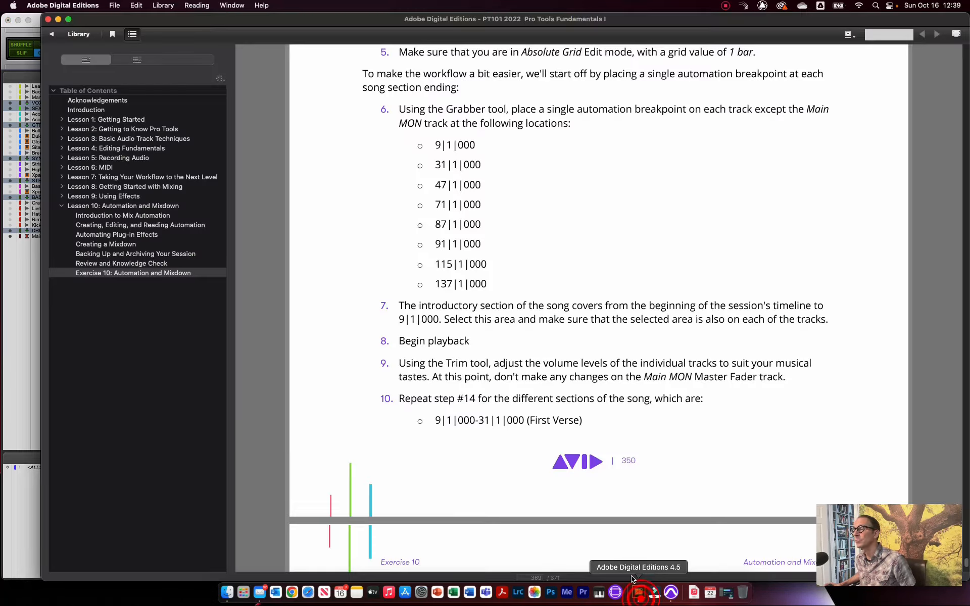
click(23, 350)
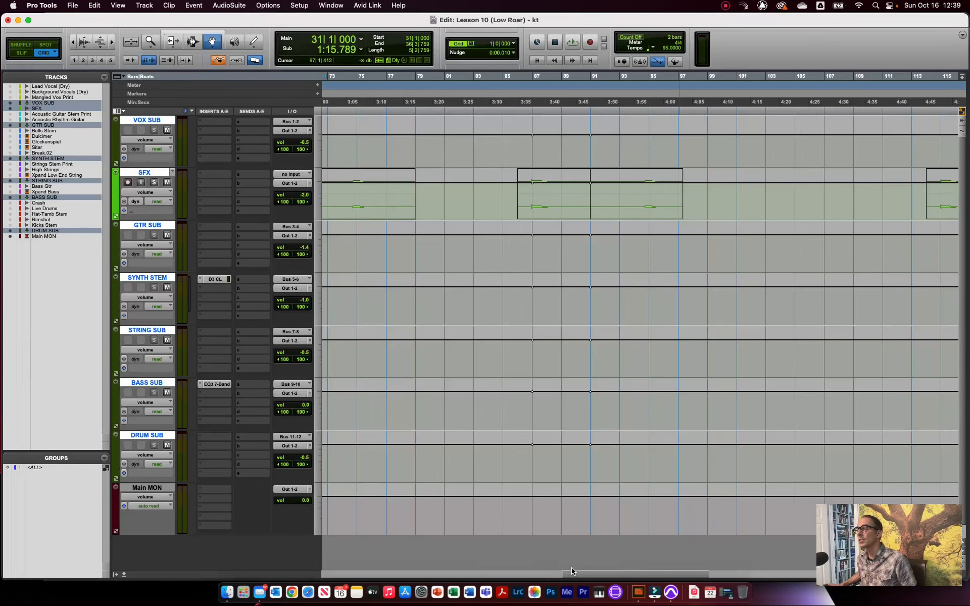
drag(579, 572, 680, 573)
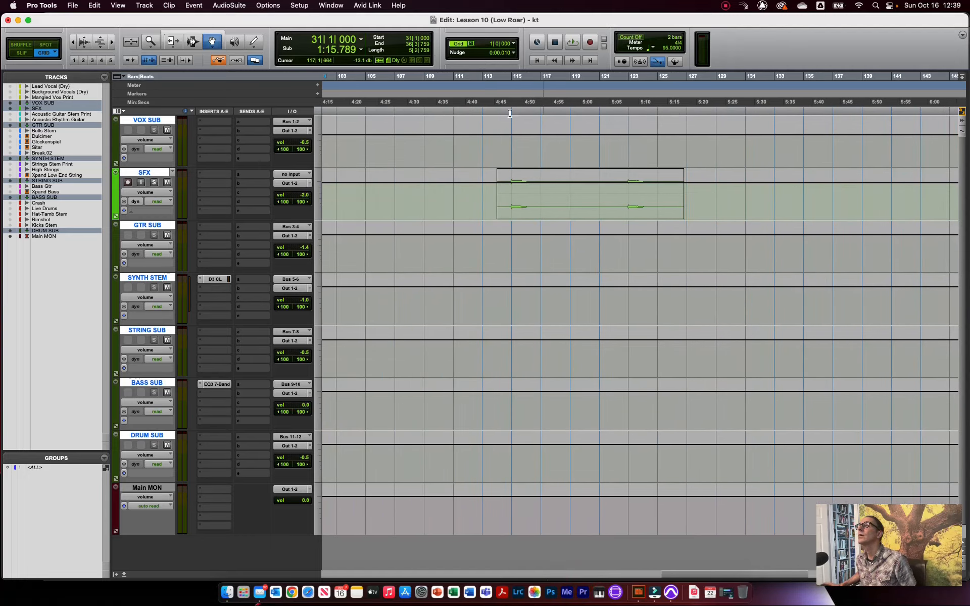
click(512, 135)
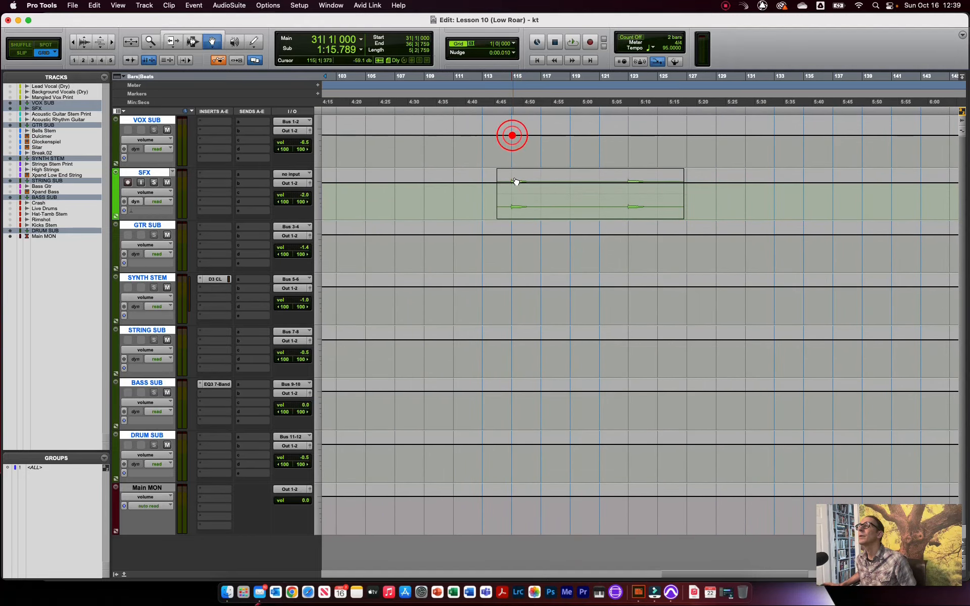
click(512, 183)
click(512, 236)
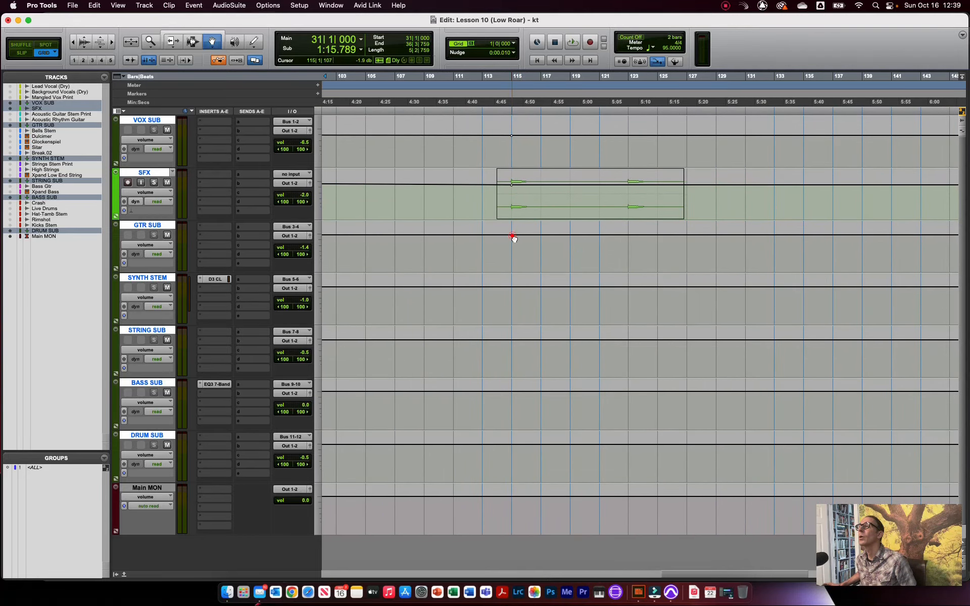
click(512, 287)
click(512, 339)
click(512, 392)
click(512, 445)
Place a volume breakpoint at 137|1|000 on every track from VOX SUB to DRUM SUB, undoing and replacing the lowered one on DRUM SUB
click(833, 136)
click(833, 185)
click(833, 235)
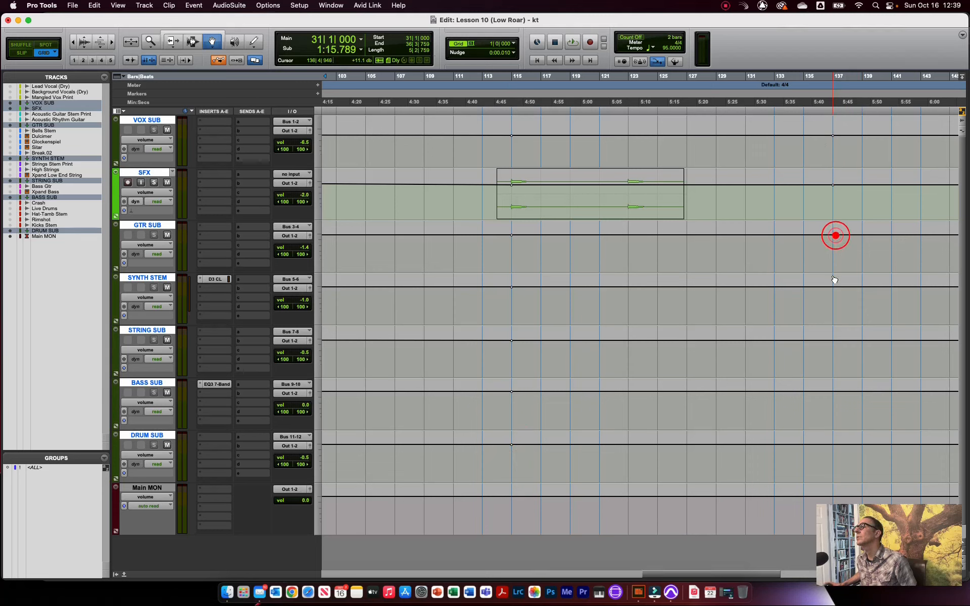
click(834, 288)
click(833, 341)
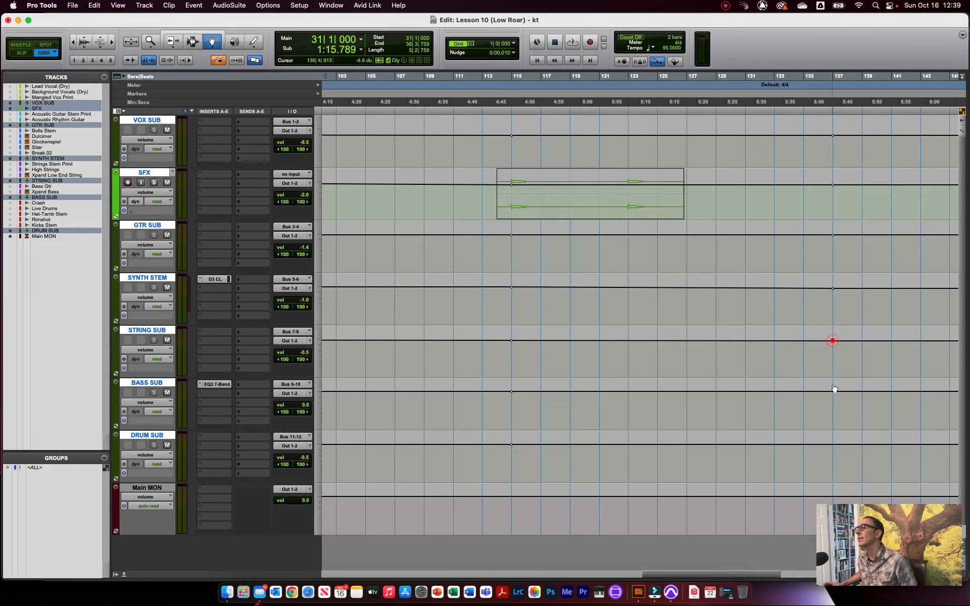
click(833, 391)
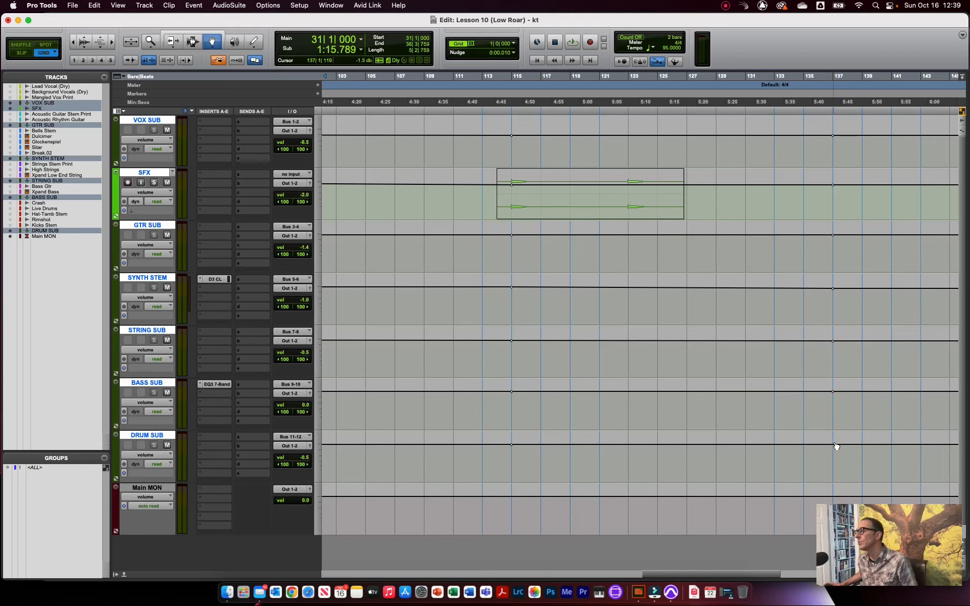
drag(835, 447, 833, 472)
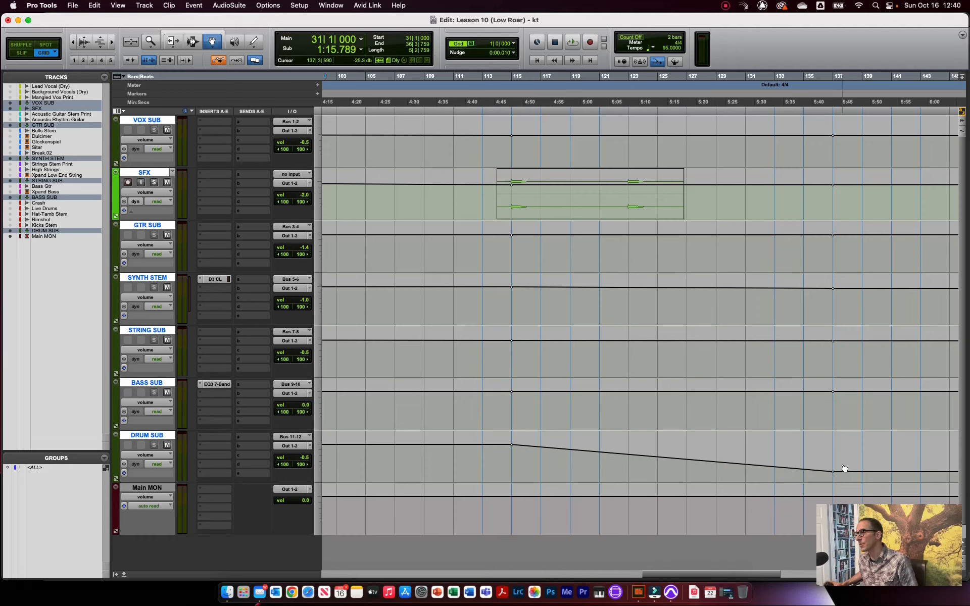
key(super+z)
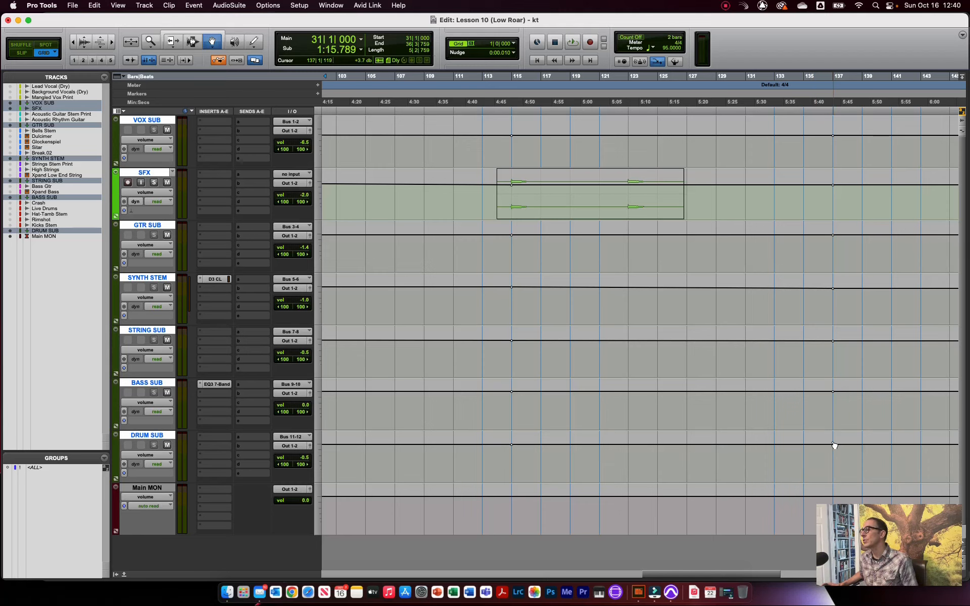
click(834, 445)
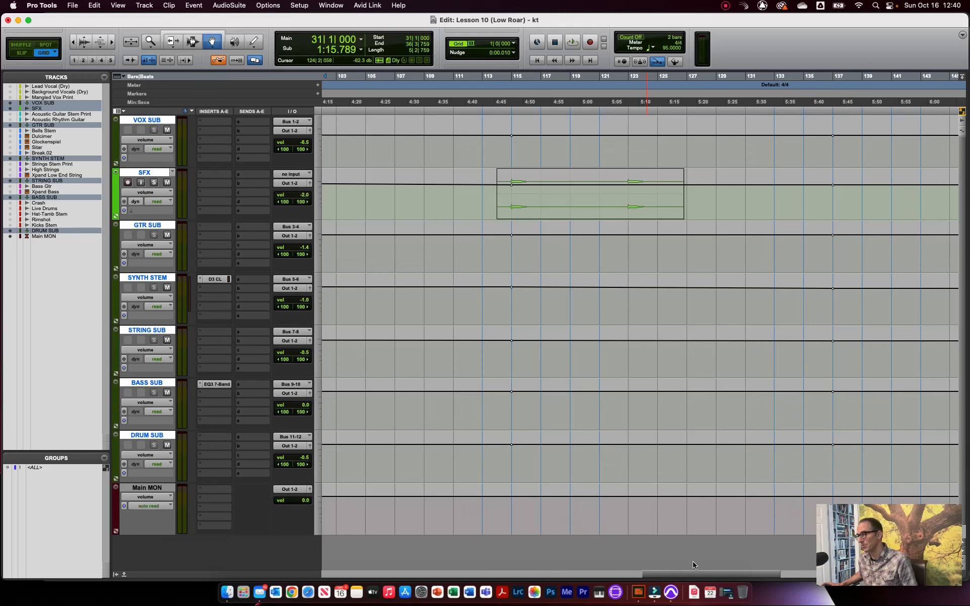
Read steps 7 to 10 and the song section ranges of Exercise 10 in Adobe Digital Editions, and return to the Pro Tools timeline
click(639, 592)
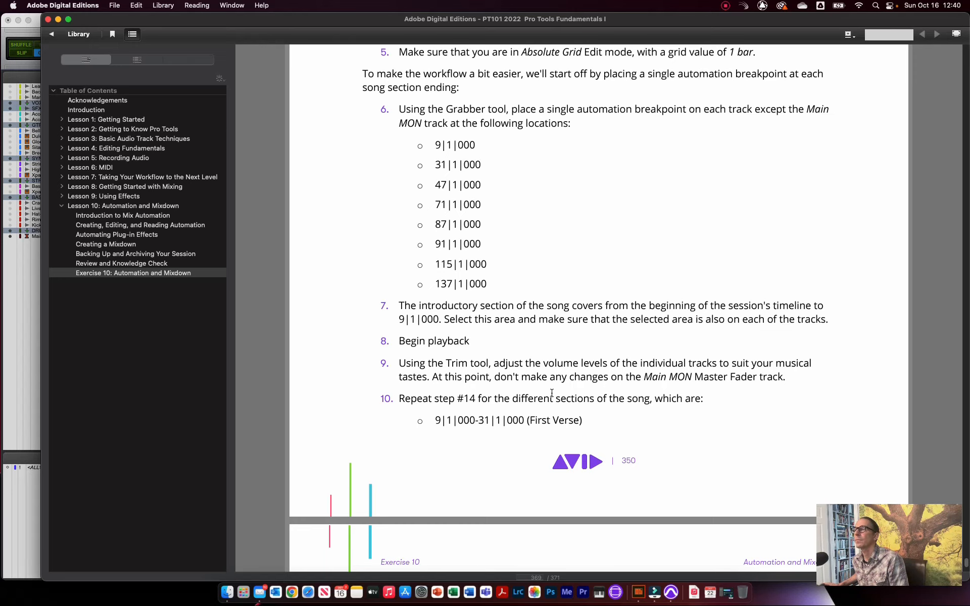
scroll(552, 392, down, 10)
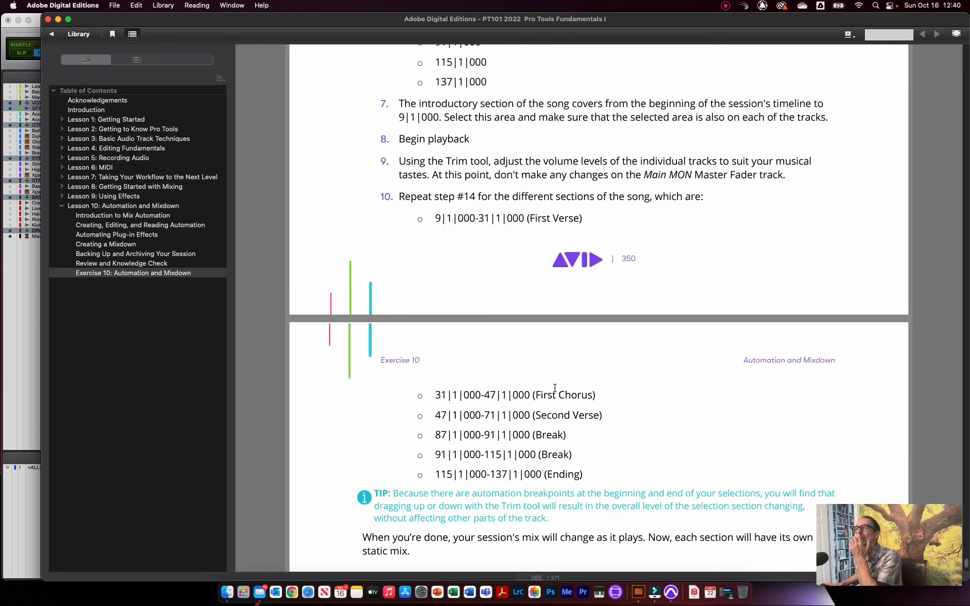
scroll(556, 387, up, 11)
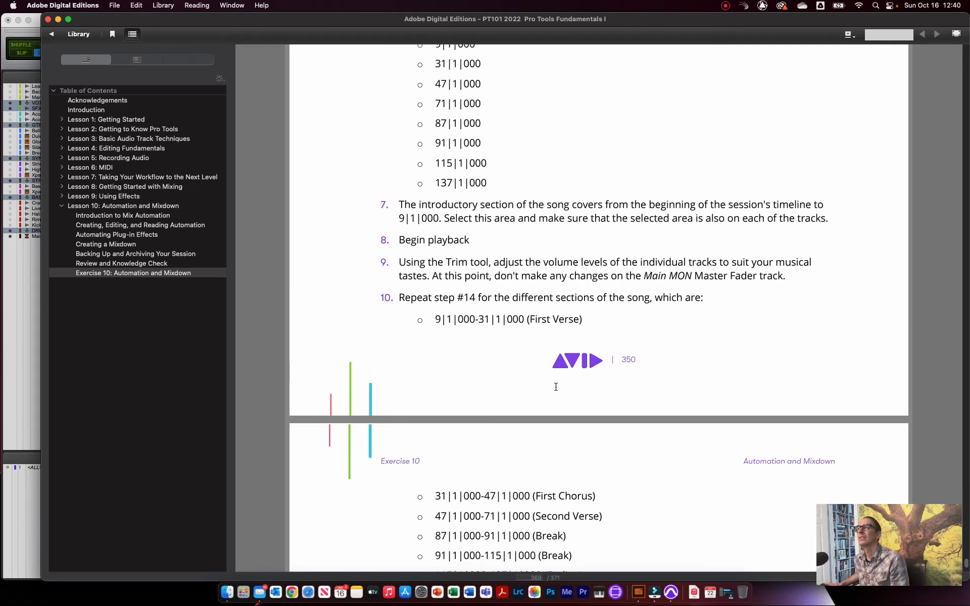
scroll(556, 386, down, 4)
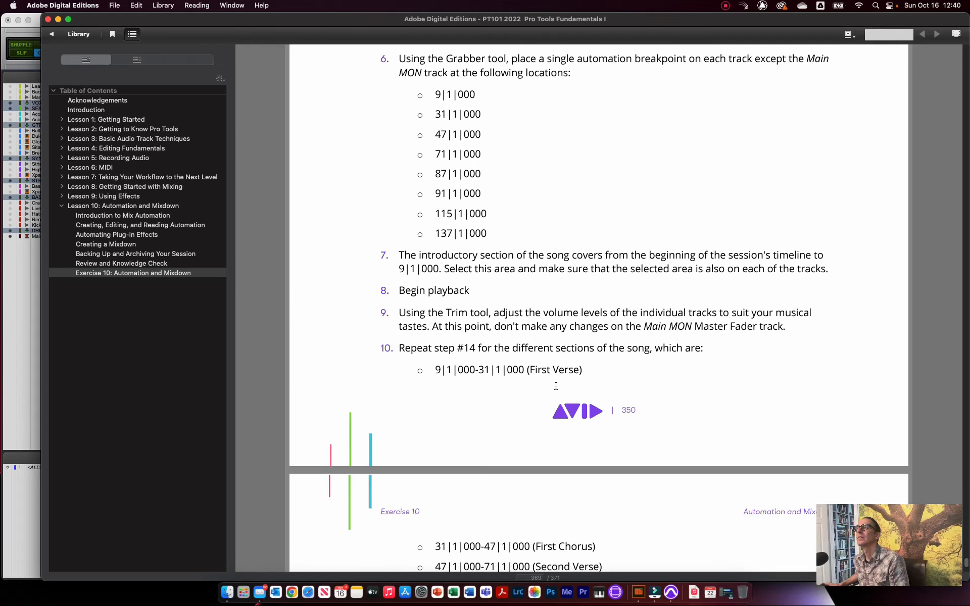
scroll(556, 386, up, 8)
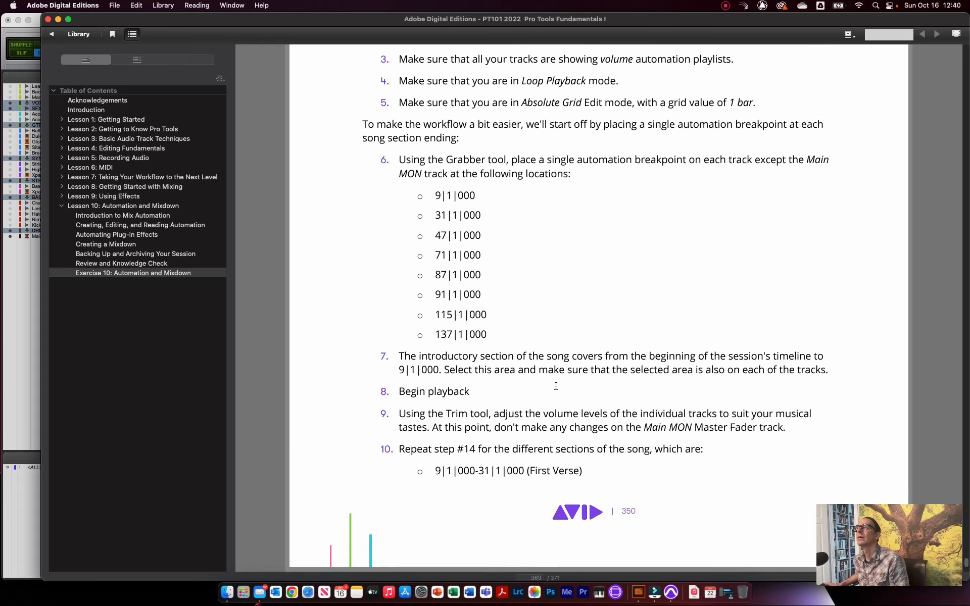
scroll(556, 386, down, 9)
scroll(555, 386, down, 4)
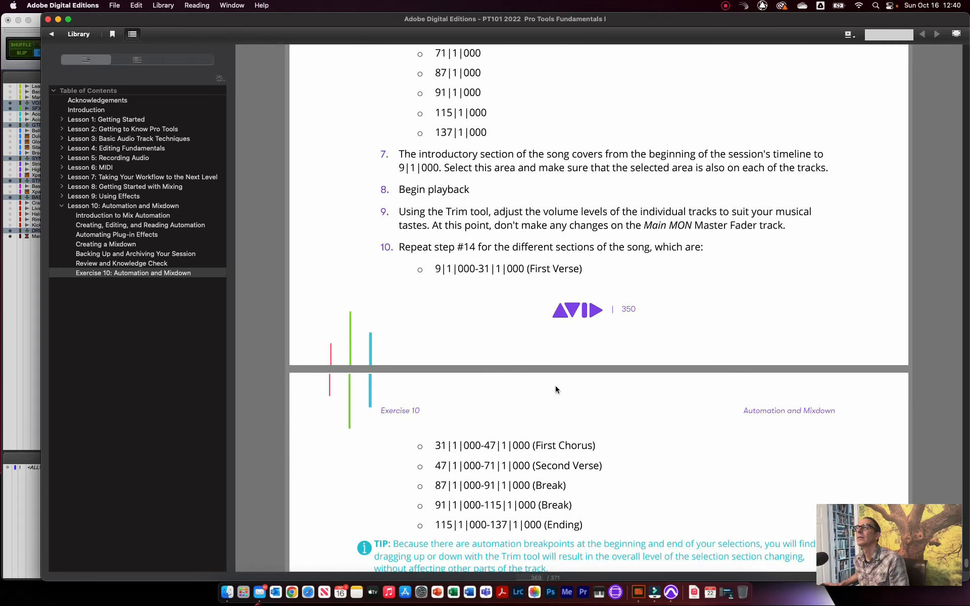
click(18, 393)
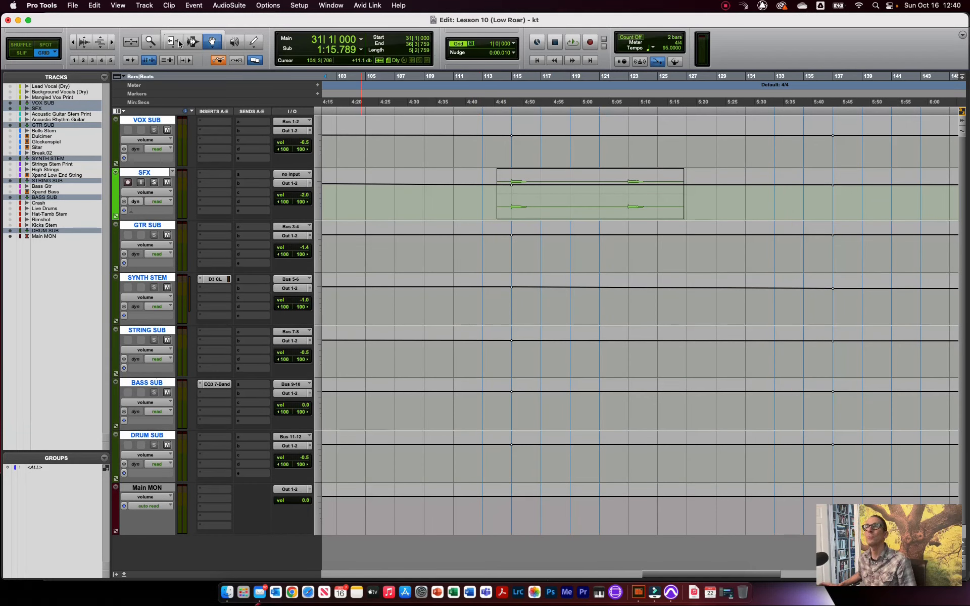
click(73, 44)
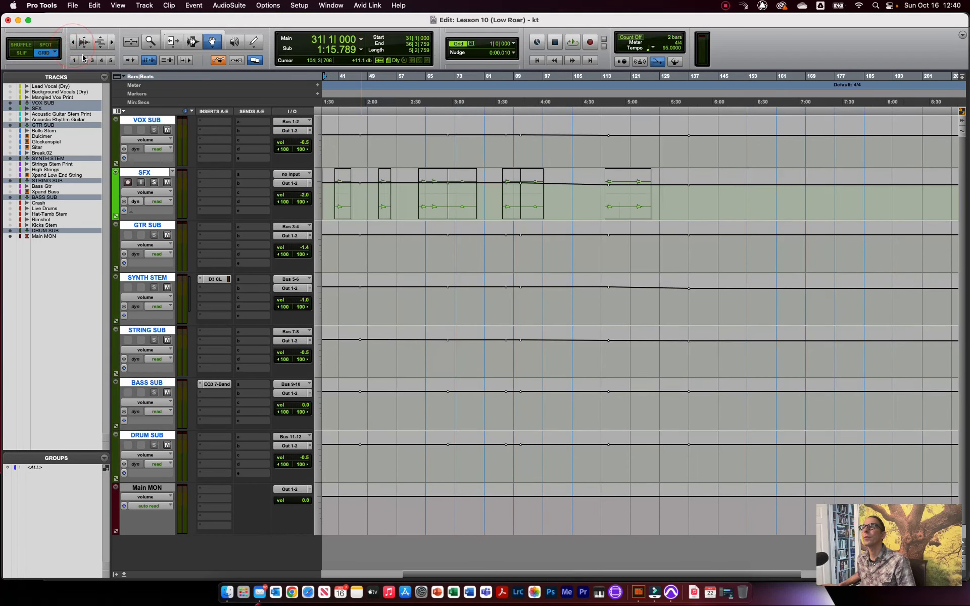
Consult step 7 of Exercise 10 in Adobe Digital Editions, and place the Pro Tools edit cursor at 9|1|000 with the Selector tool
scroll(548, 574, left, 10)
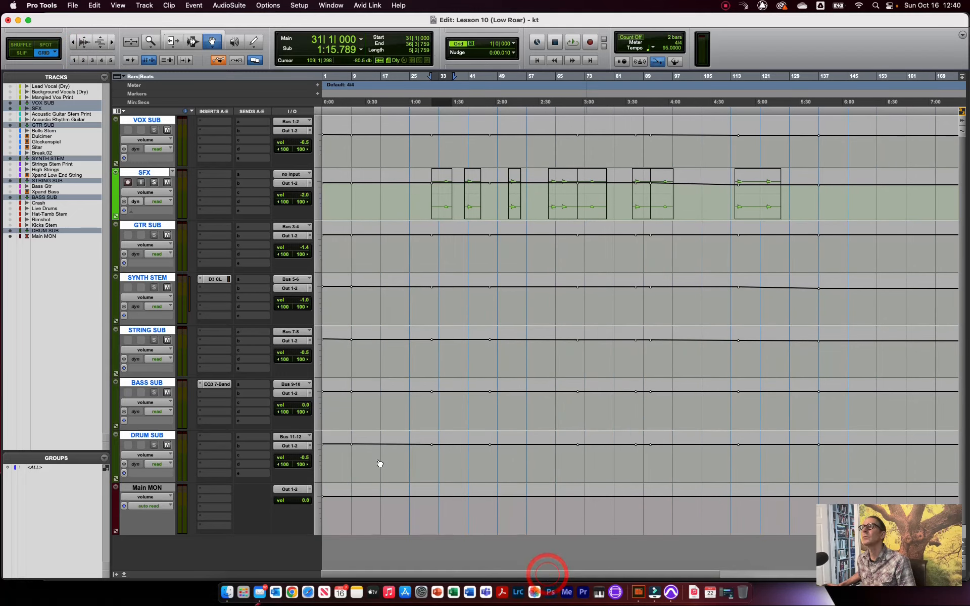
click(639, 592)
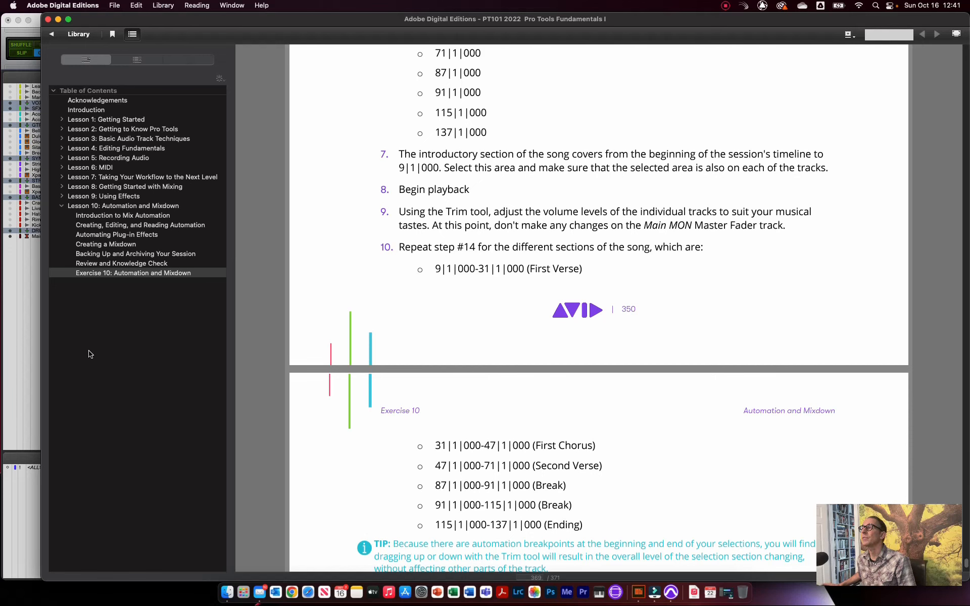
click(17, 338)
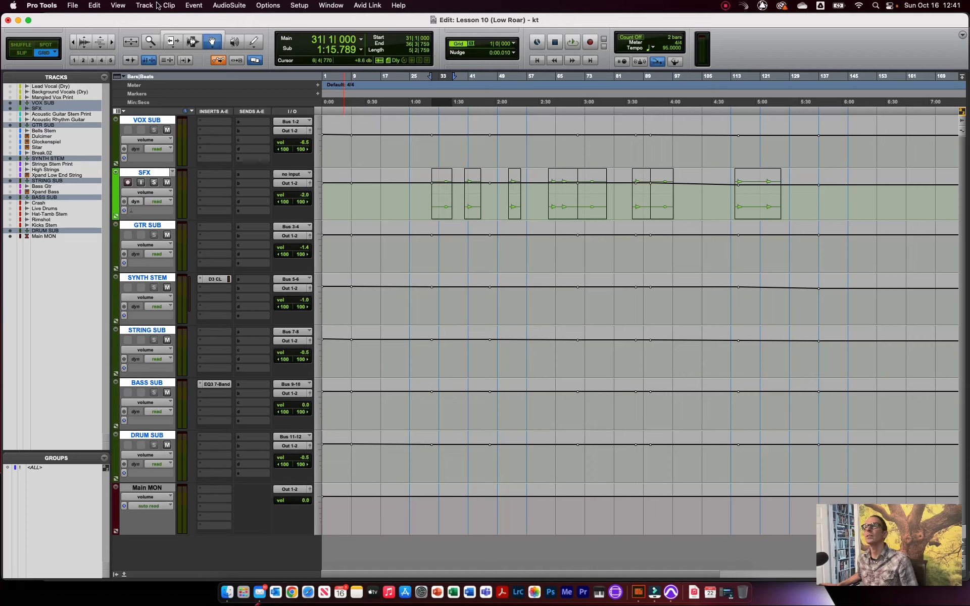
click(192, 42)
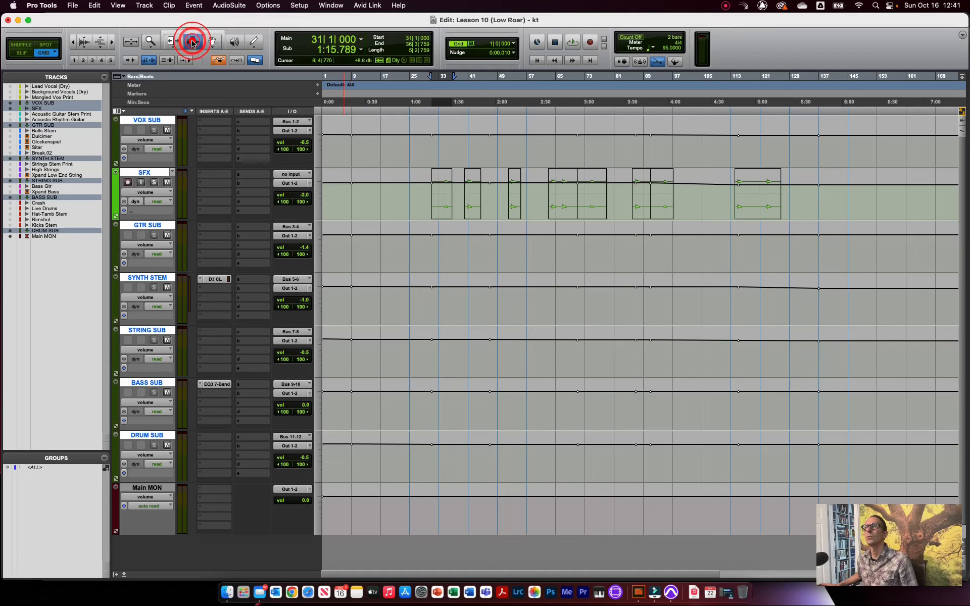
click(353, 125)
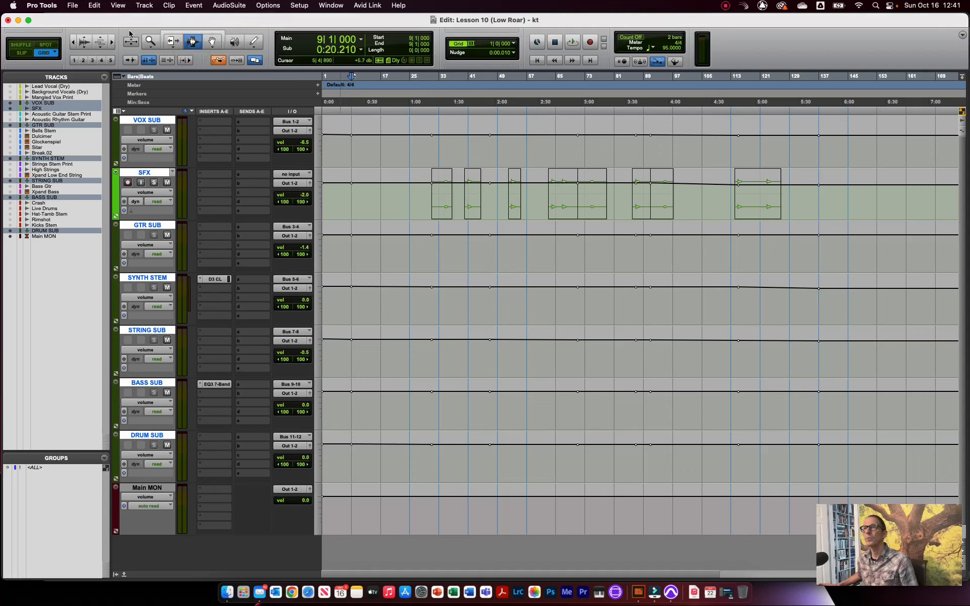
click(111, 43)
click(111, 43)
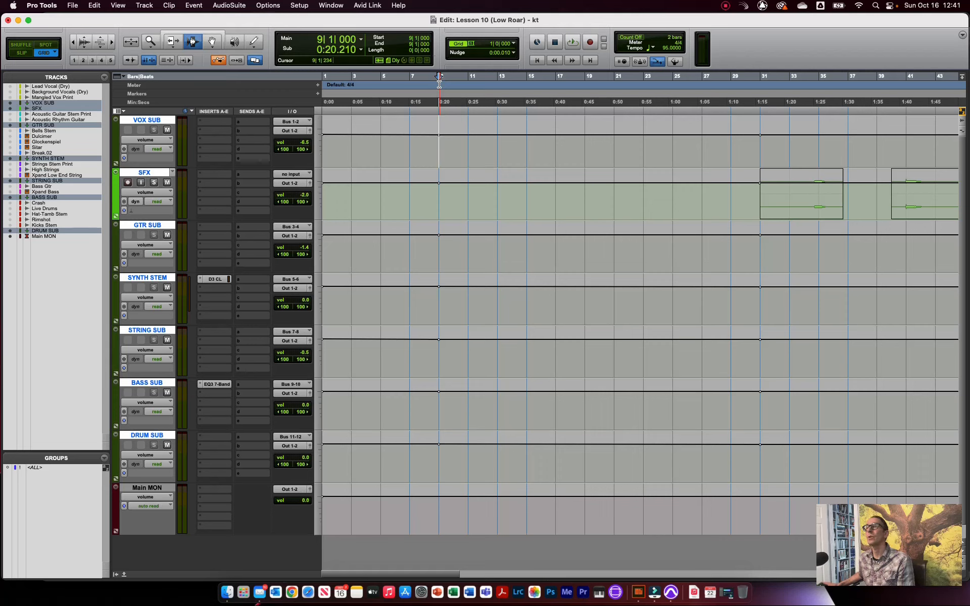
Select the song's introductory section from 1|1|000 to 9|1|000 across all tracks
drag(439, 83, 352, 77)
click(422, 75)
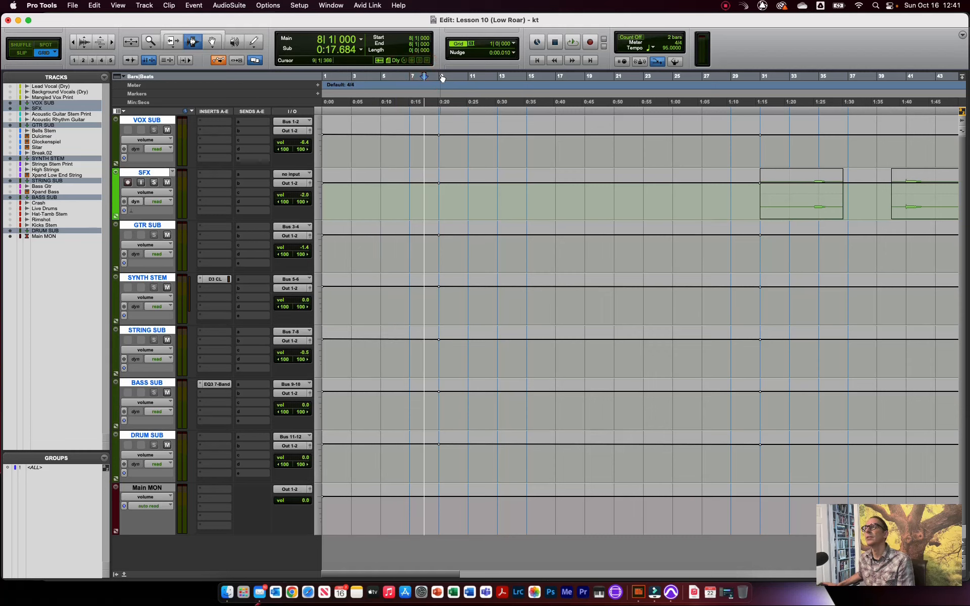
drag(441, 76, 414, 77)
drag(398, 77, 310, 77)
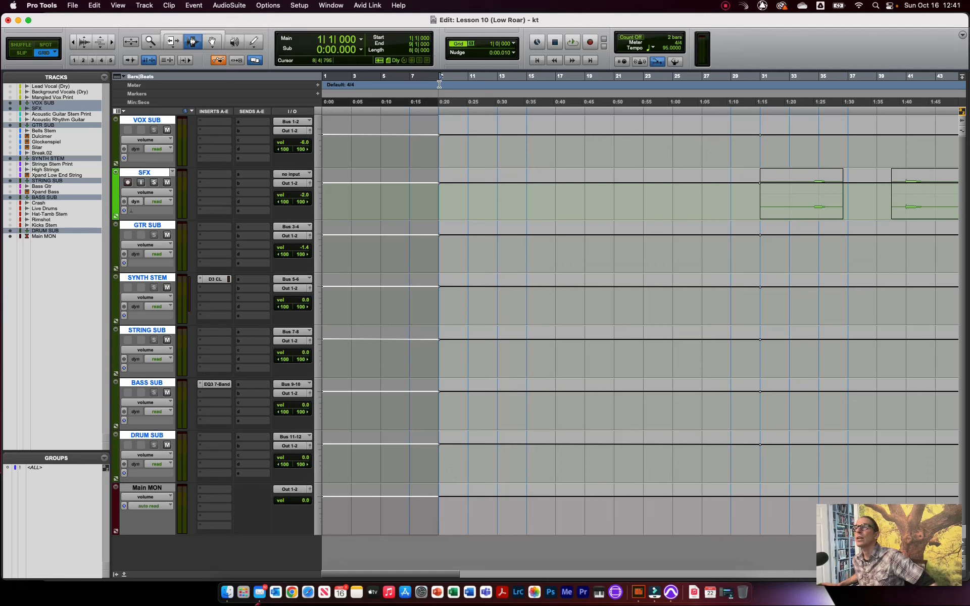
scroll(412, 318, down, 1)
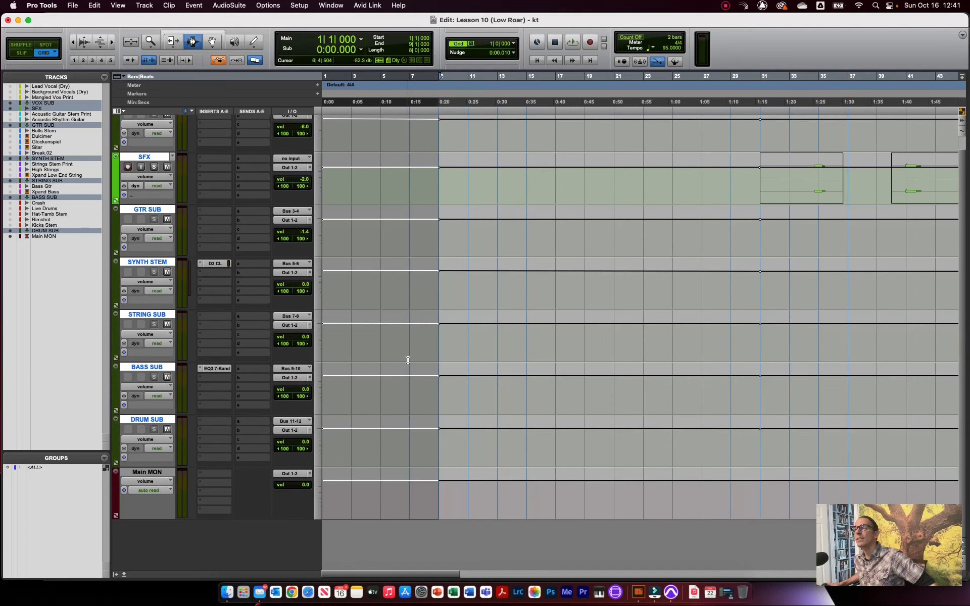
scroll(407, 358, up, 1)
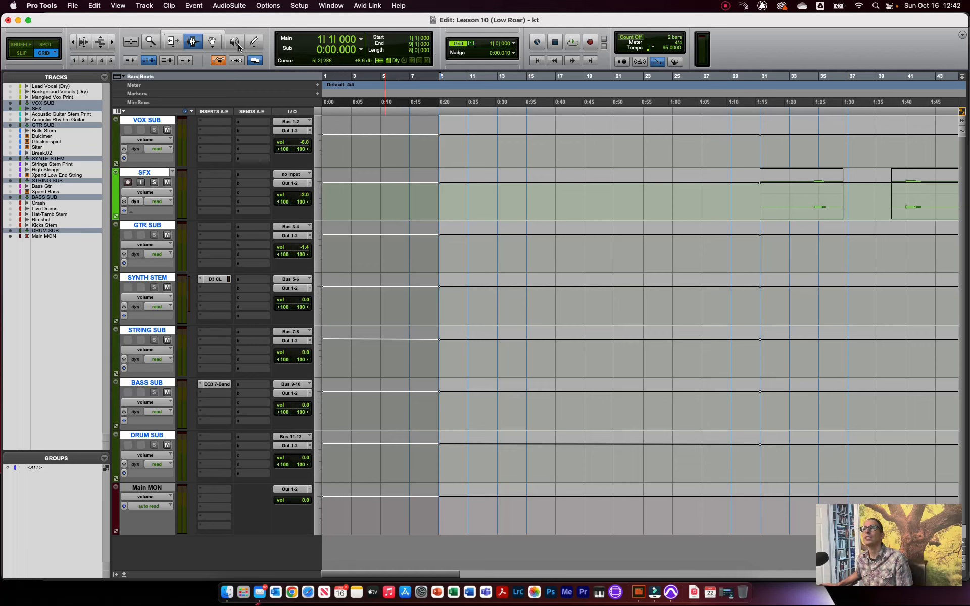
Activate the Trim tool and listen to the selected introduction twice from its beginning
click(170, 42)
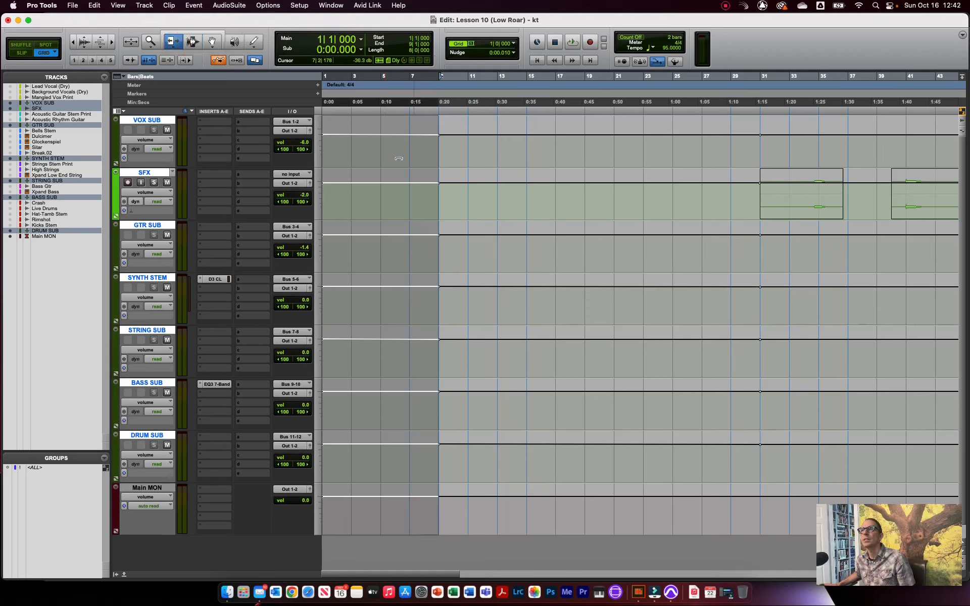
key(space)
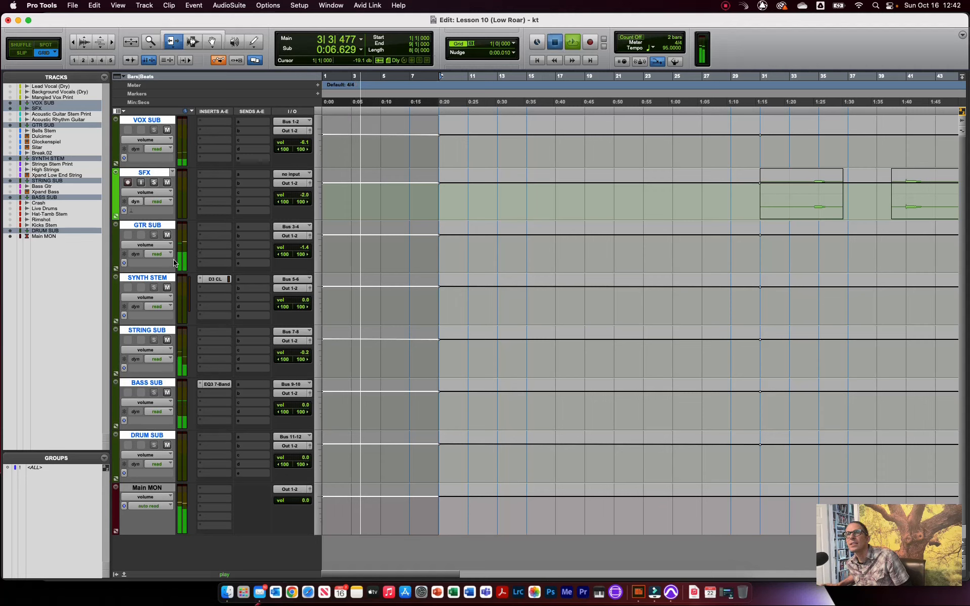
key(space)
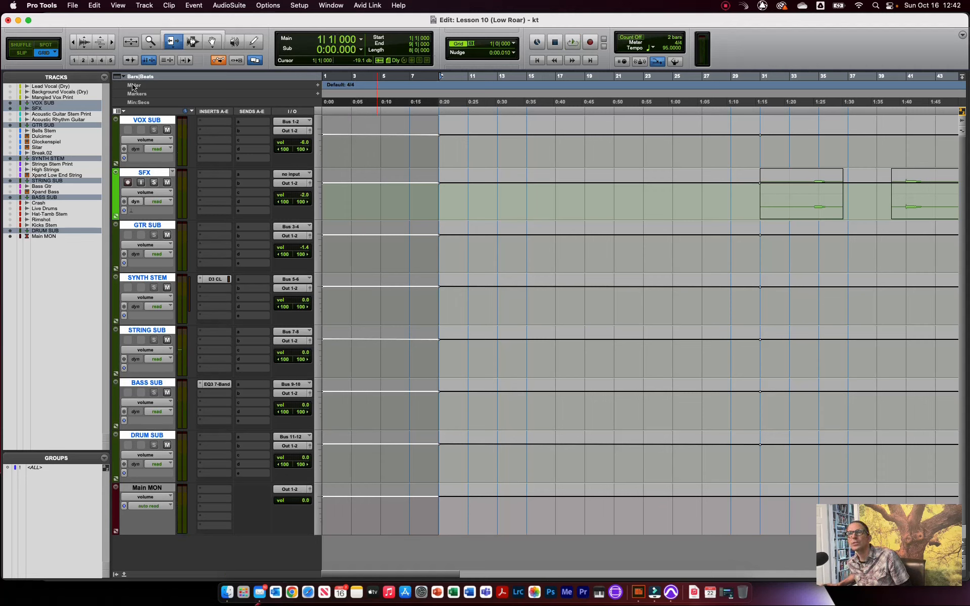
key(space)
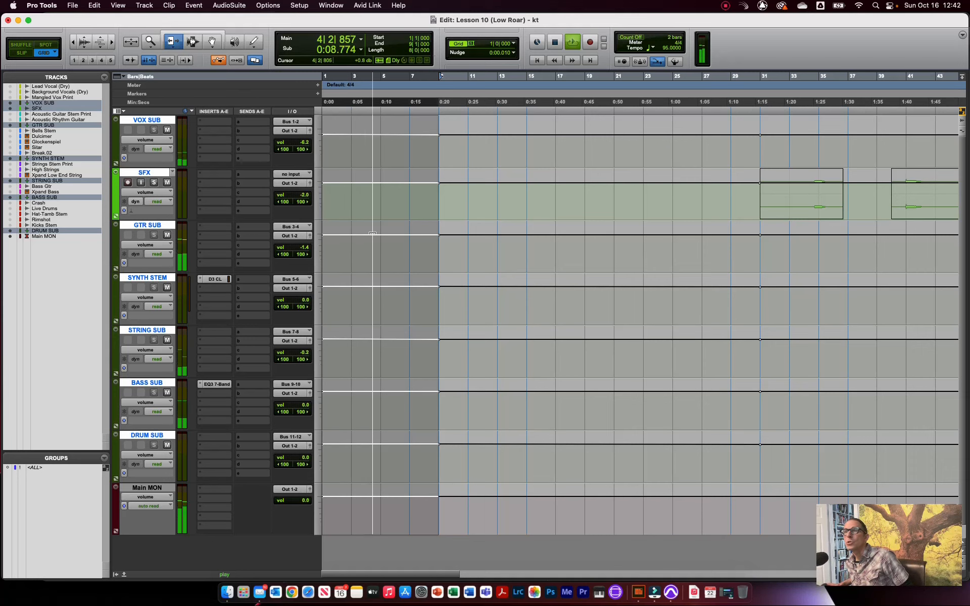
key(space)
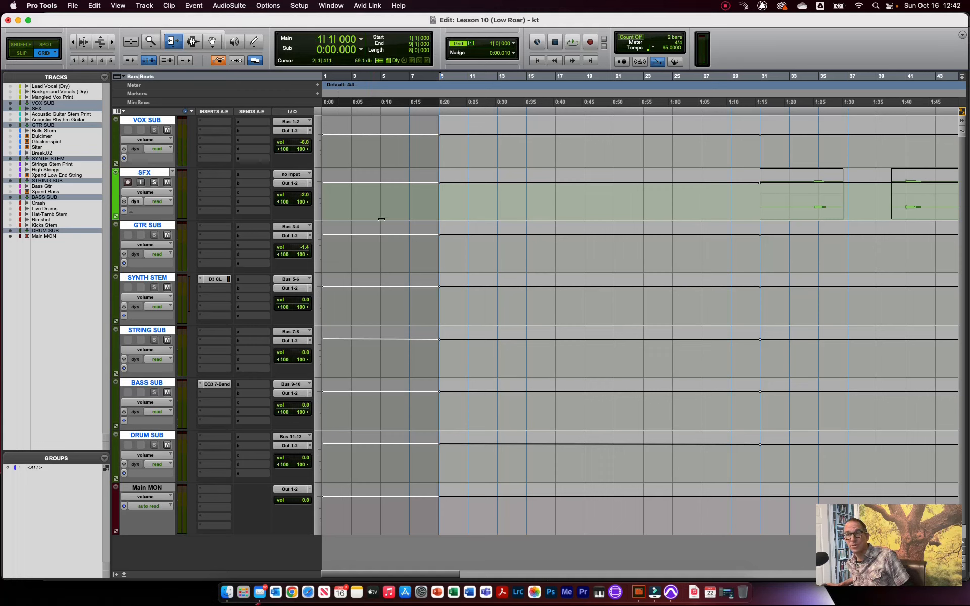
Try lowering GTR SUB's intro volume to -22.4 dB and, during playback, to -32.5 dB, undoing each change
drag(377, 233, 375, 246)
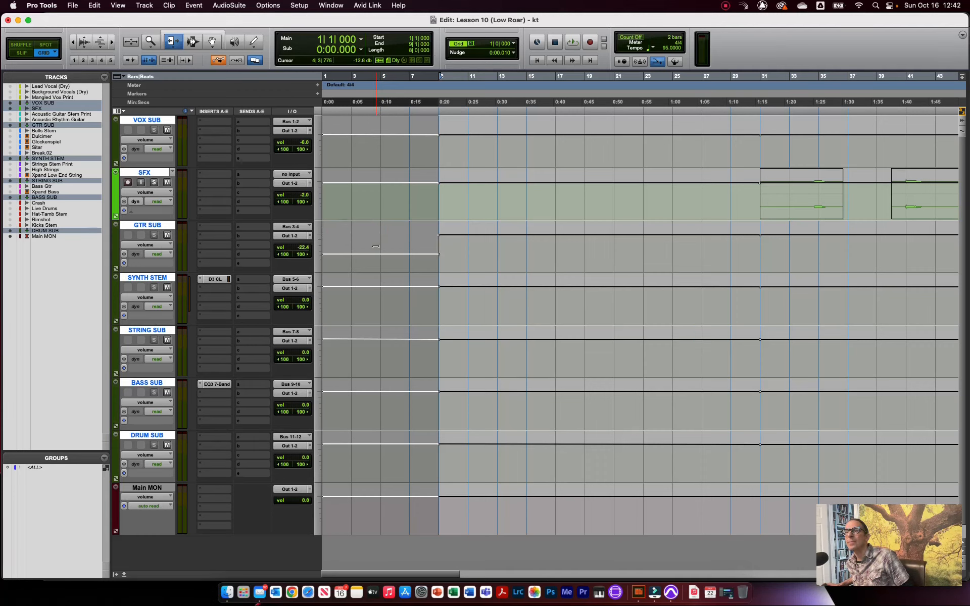
key(super+z)
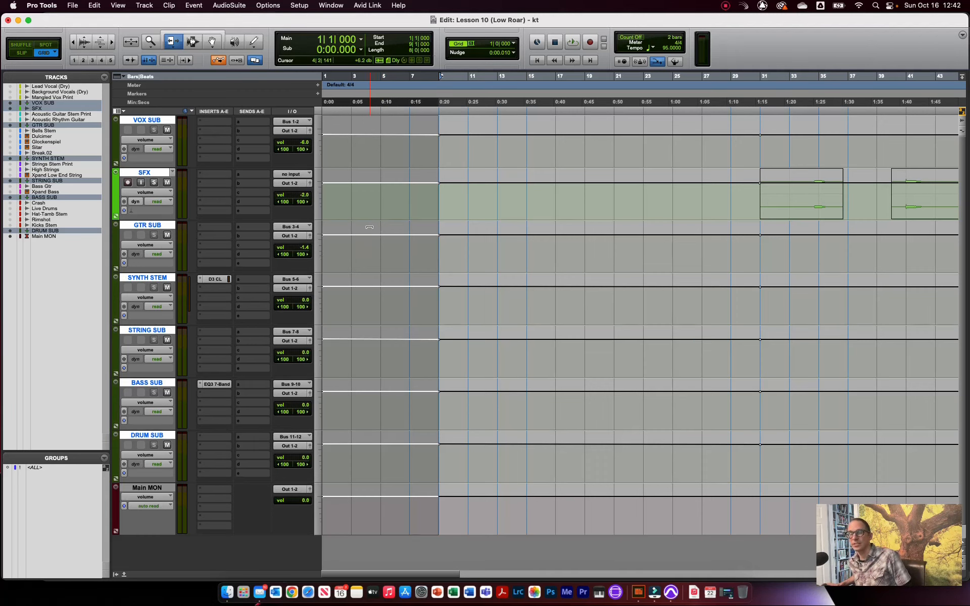
key(space)
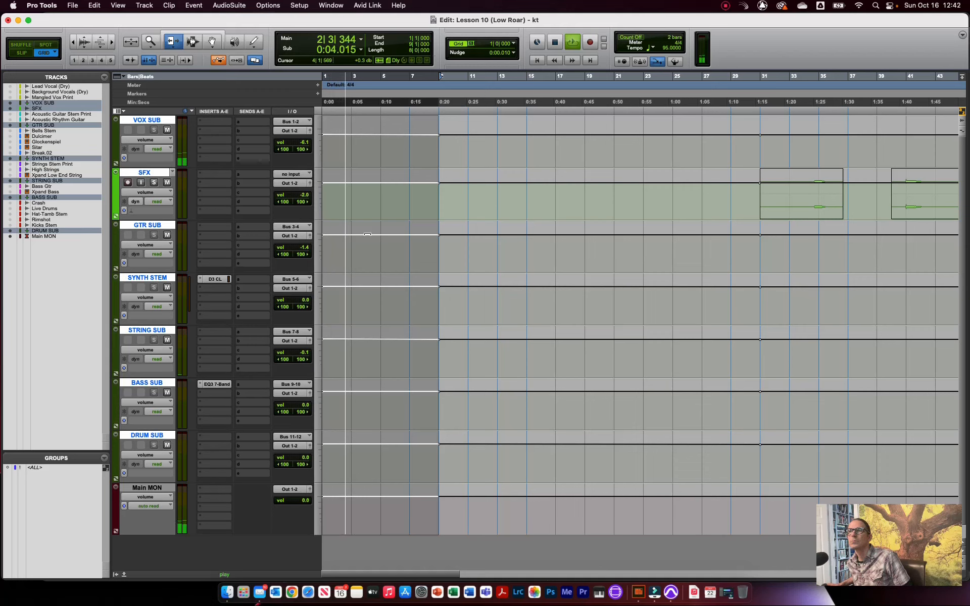
drag(367, 235, 368, 259)
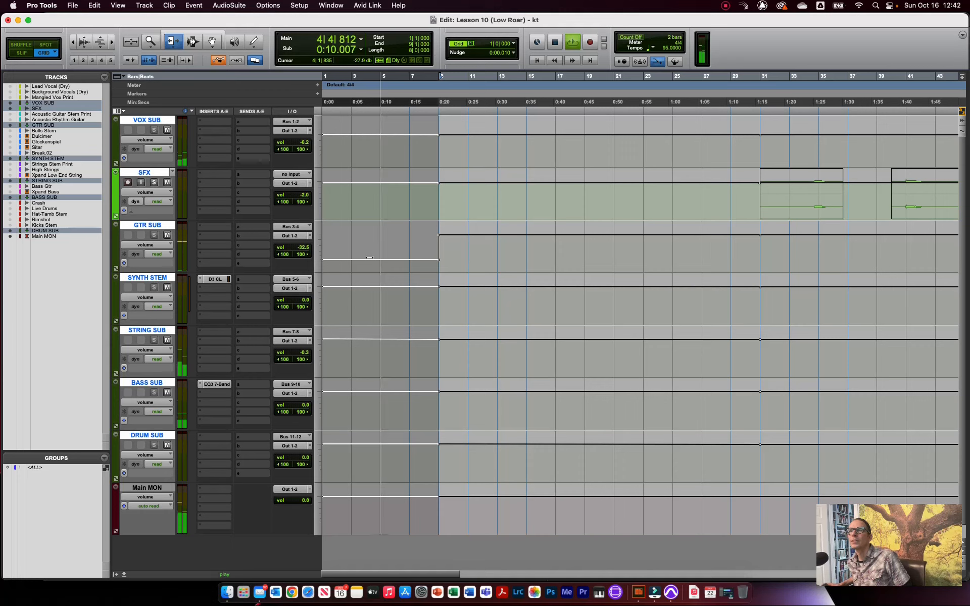
key(space)
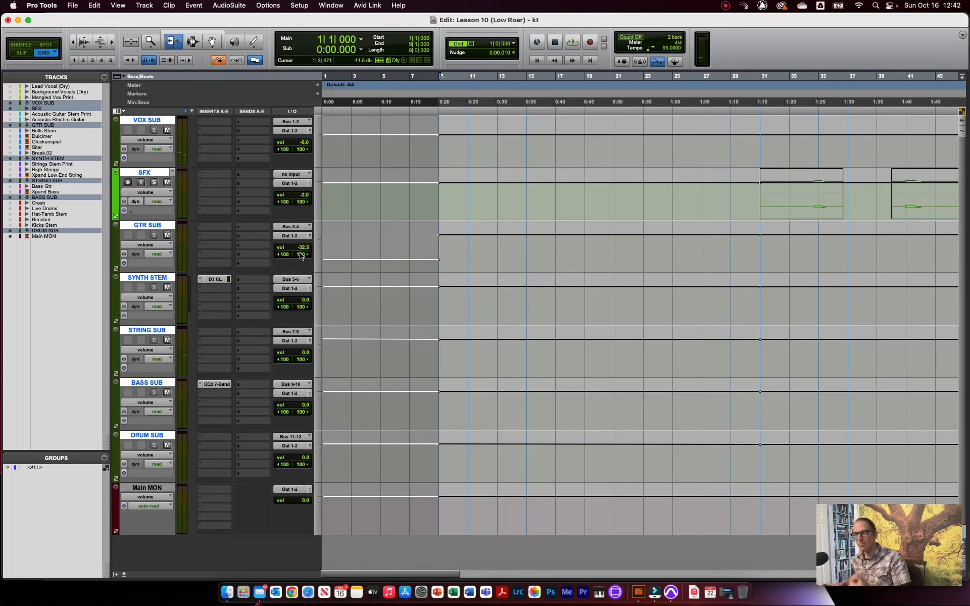
key(super+z)
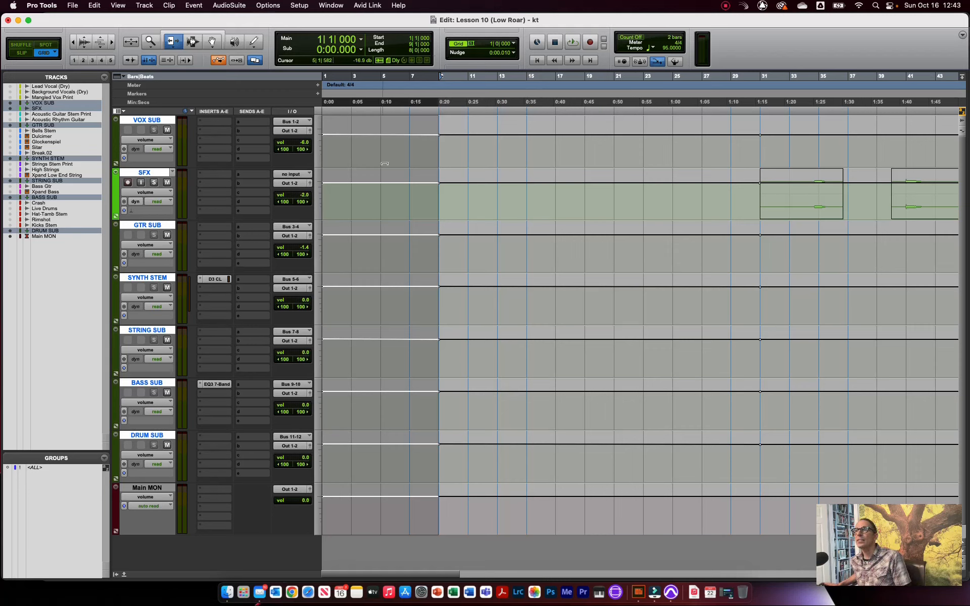
Trim the intro volumes: SFX to -18.3, VOX SUB +3.3, SYNTH STEM -11.8, STRING SUB +6.2, BASS SUB -14.0 and DRUM SUB +3.9 dB
drag(388, 182, 388, 199)
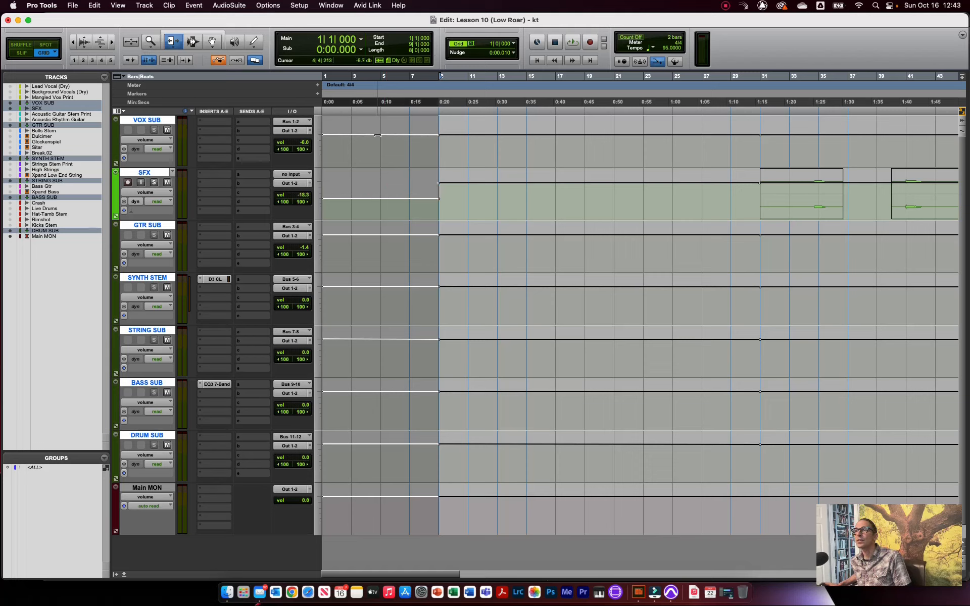
drag(377, 136, 377, 126)
drag(386, 286, 386, 298)
drag(377, 338, 377, 333)
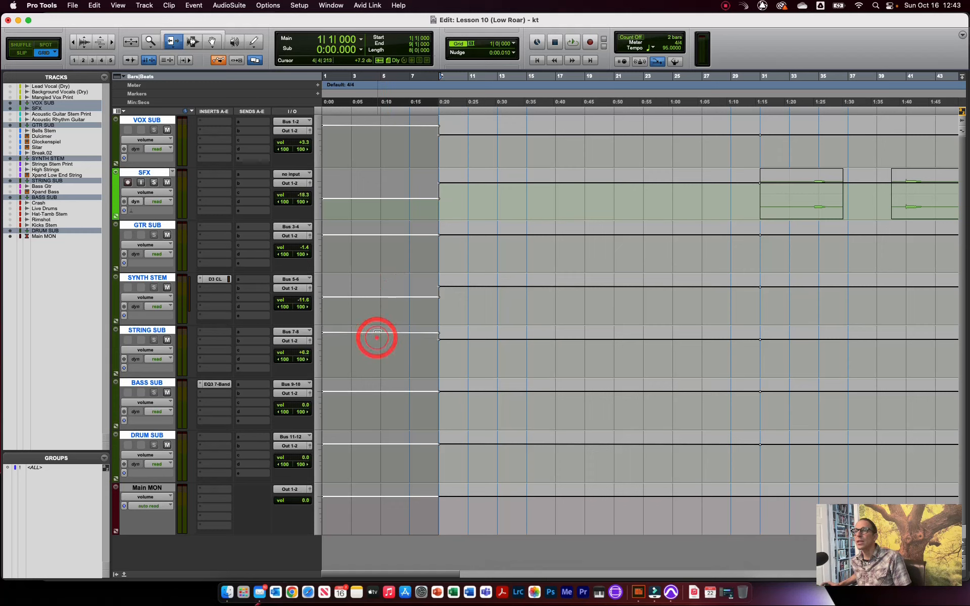
drag(391, 393, 390, 405)
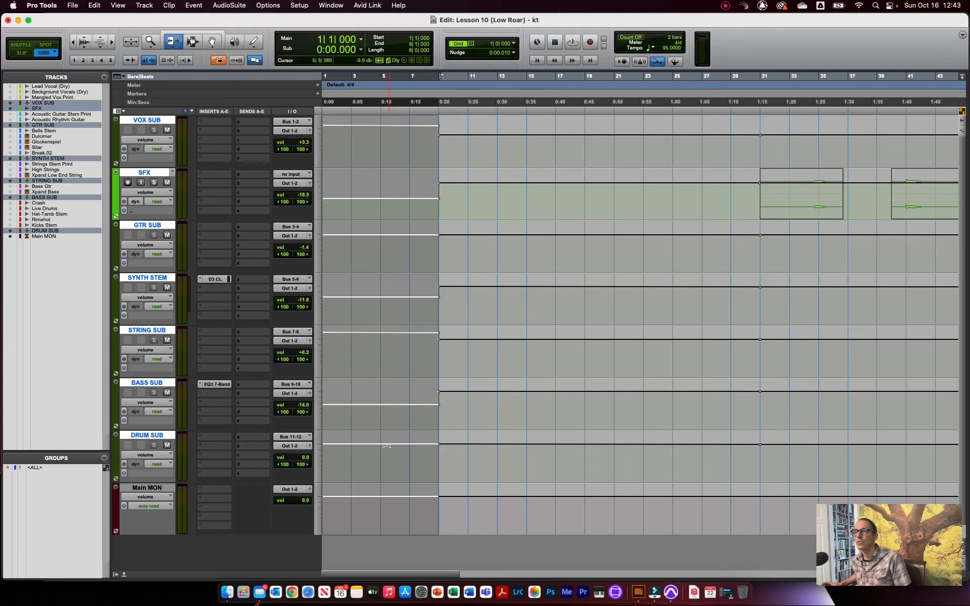
drag(386, 445, 387, 440)
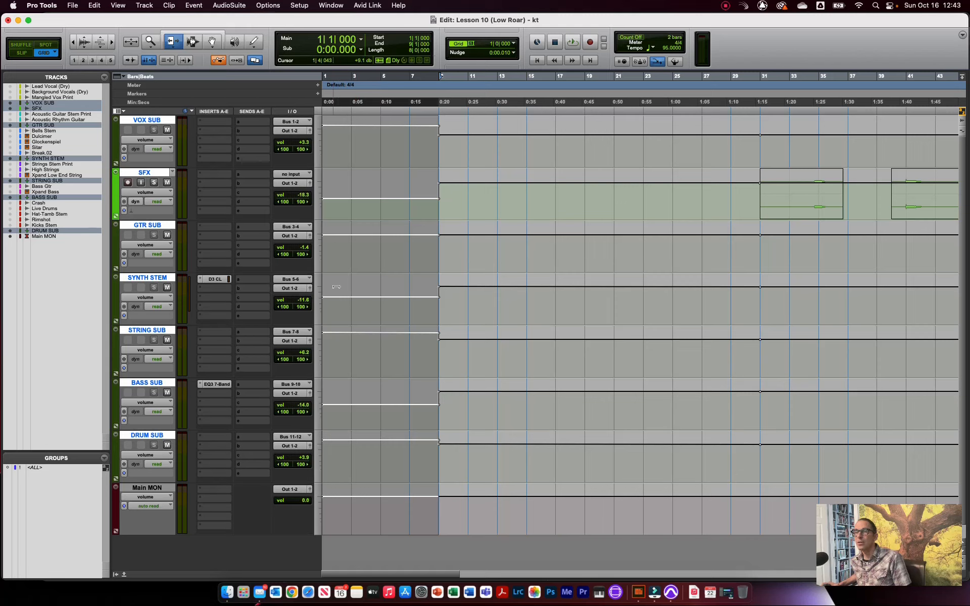
While playing the introduction, trim GTR SUB to +0.9 dB, STRING SUB to about -3.1 dB and BASS SUB to -3.8 dB
key(space)
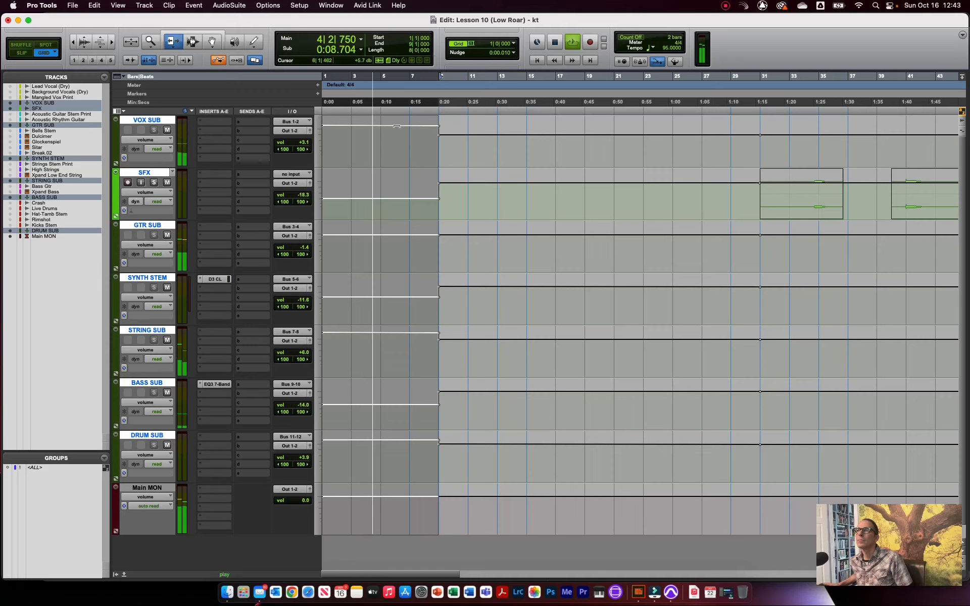
click(378, 234)
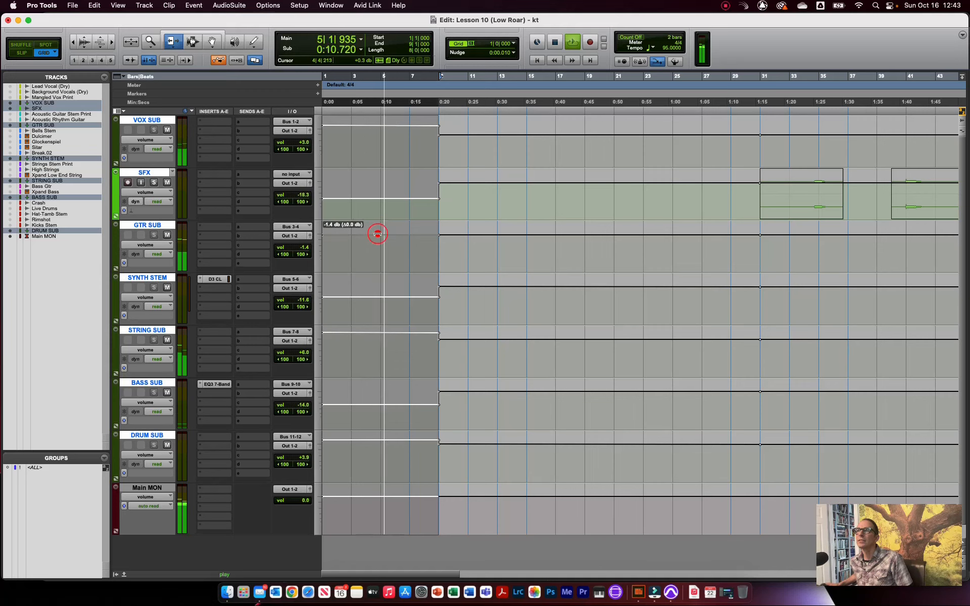
drag(378, 234, 377, 234)
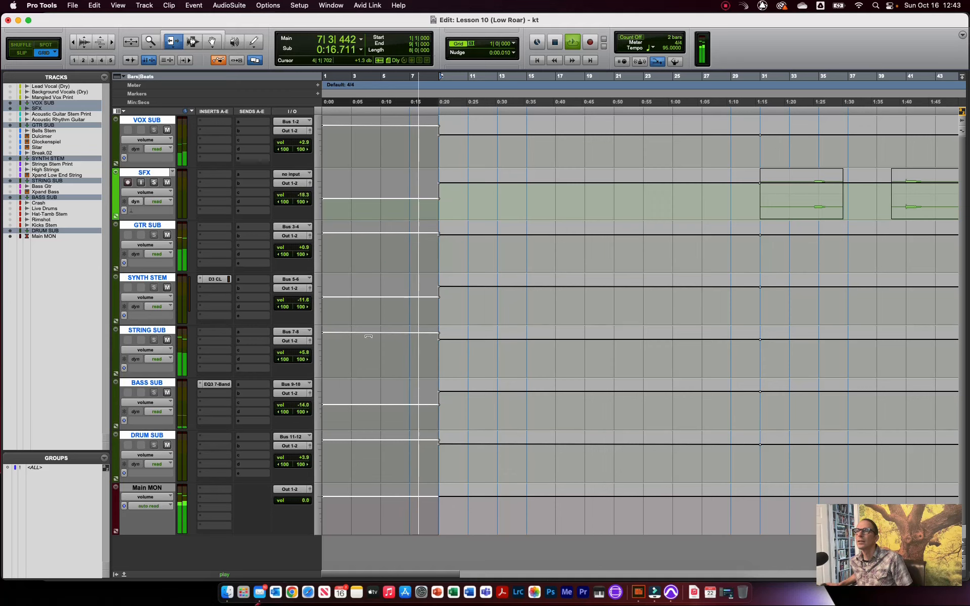
drag(369, 334, 369, 341)
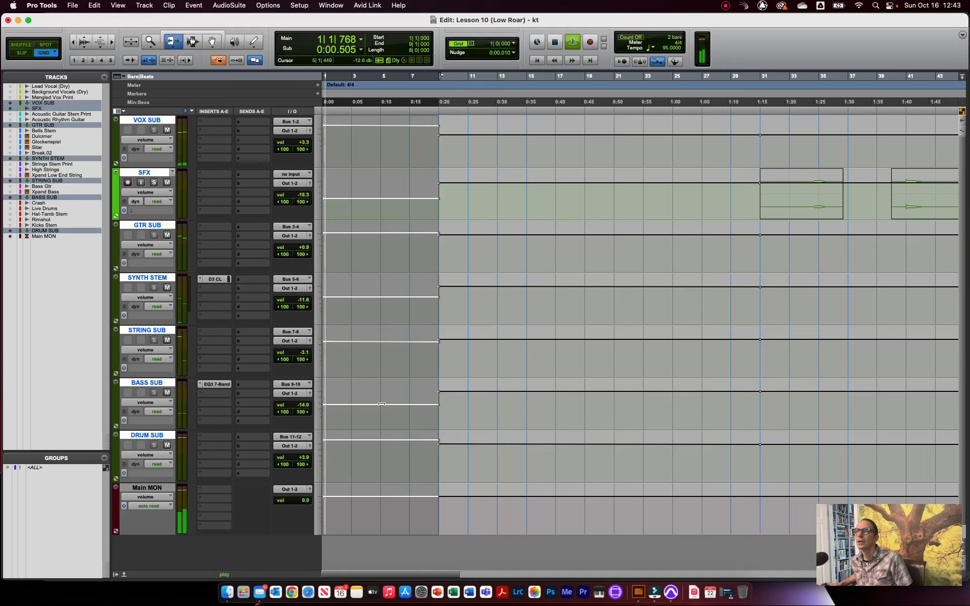
drag(382, 405, 382, 398)
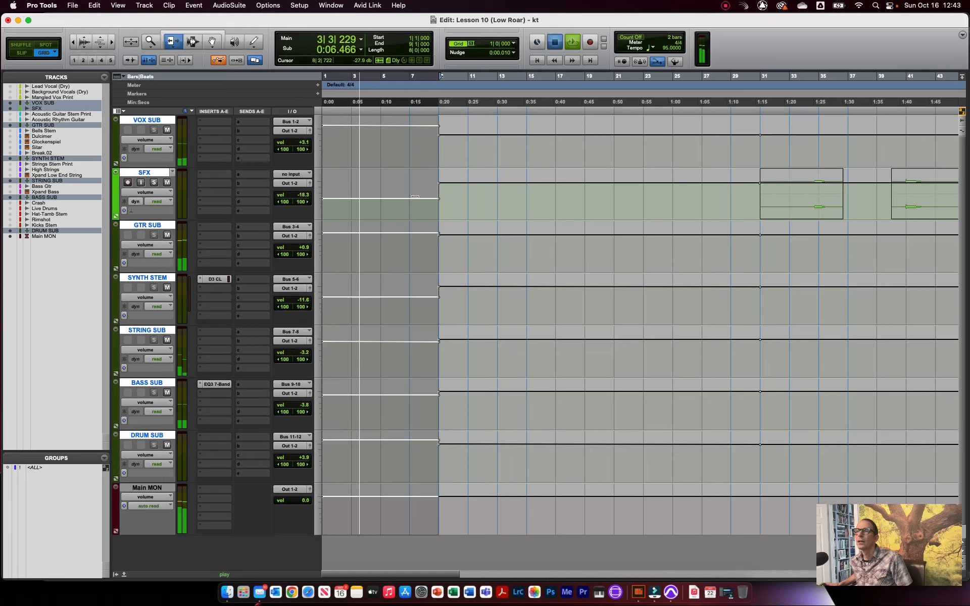
key(space)
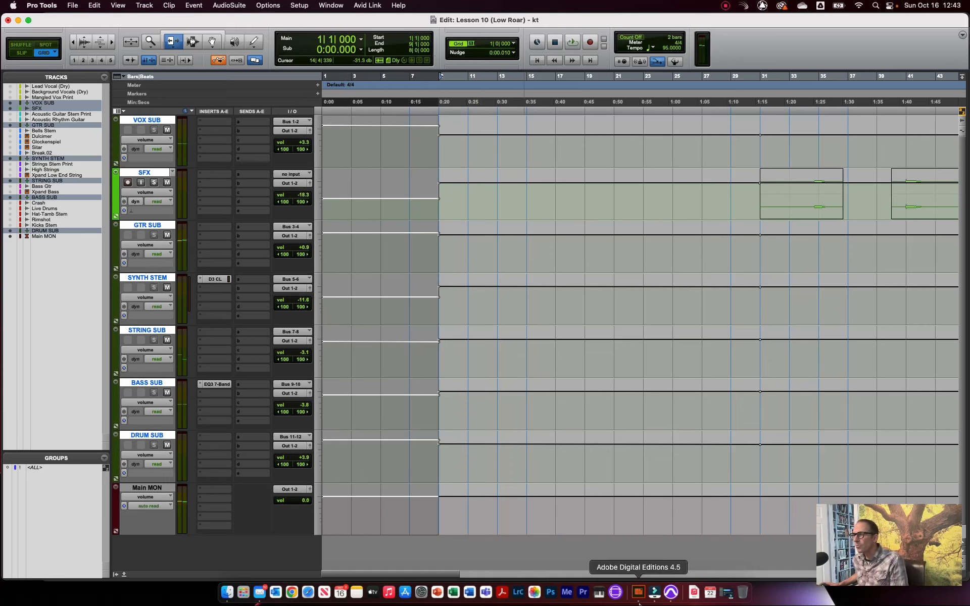
Look up the First Verse range in the e-book and trim VOX SUB to about -4.2 dB between 9|1|000 and 31|1|000 during playback
click(640, 602)
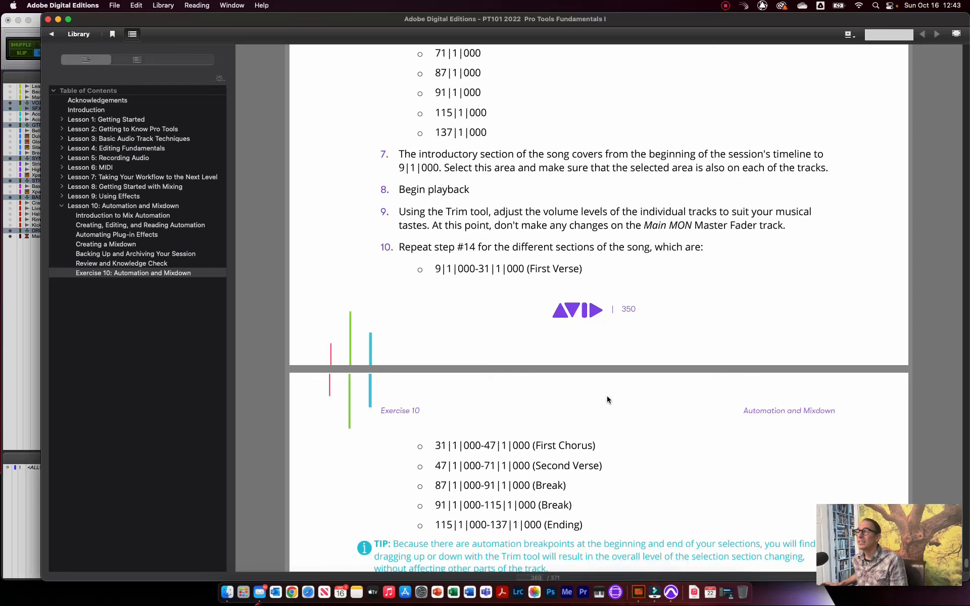
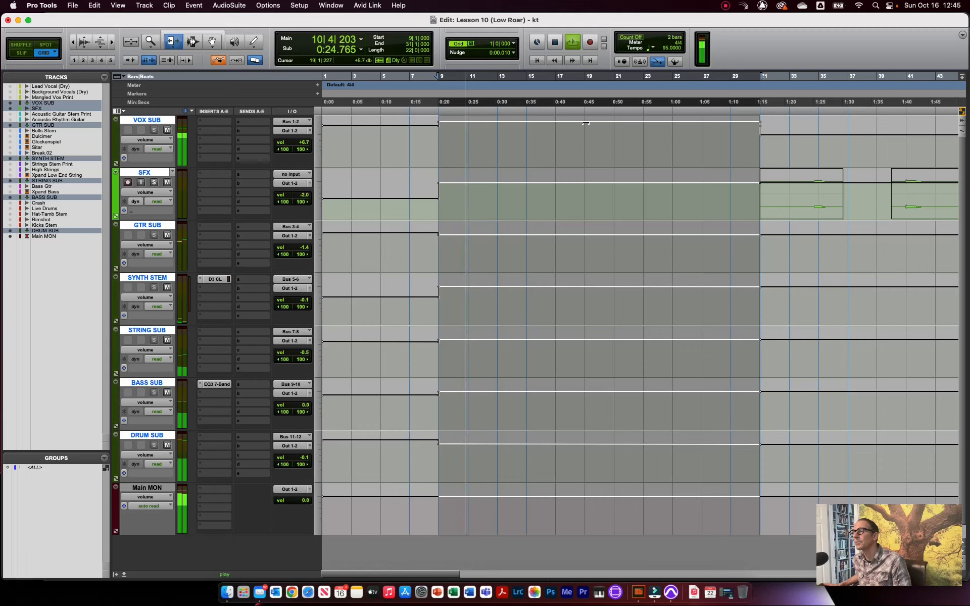
drag(585, 122, 587, 131)
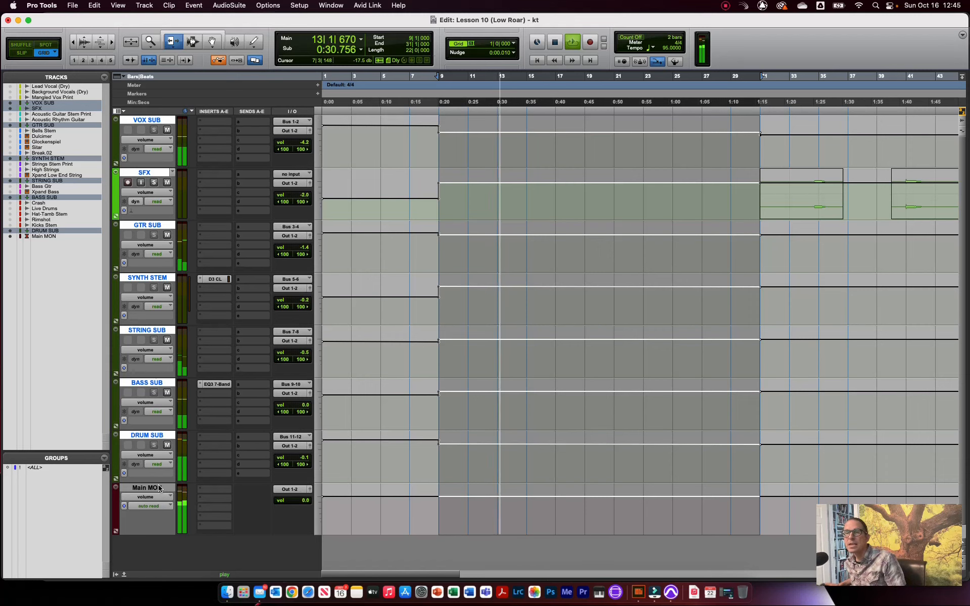
Open the Main MON track's output fader window and place it clear of the selected first-verse section
click(310, 490)
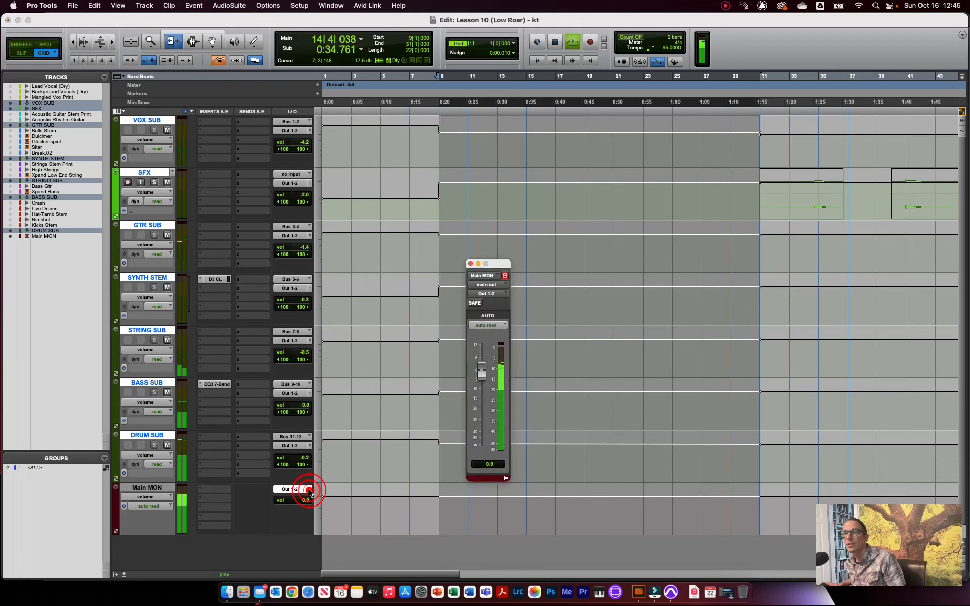
drag(479, 267, 354, 300)
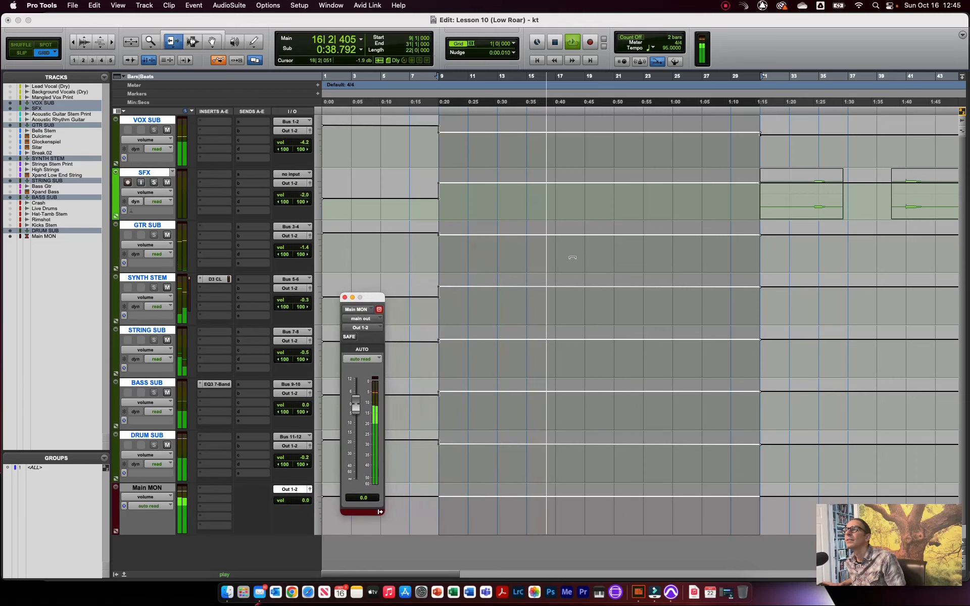
During first-verse playback, trim SYNTH STEM to about -6.2 dB, SFX to -14.4 dB and DRUM SUB to about -0.8 dB
drag(568, 290, 565, 290)
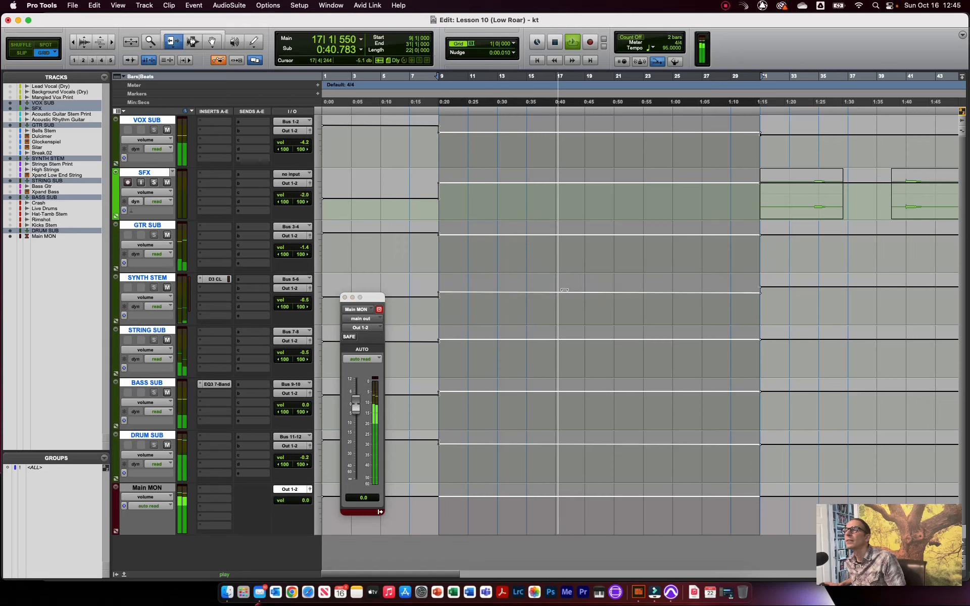
drag(551, 184, 550, 195)
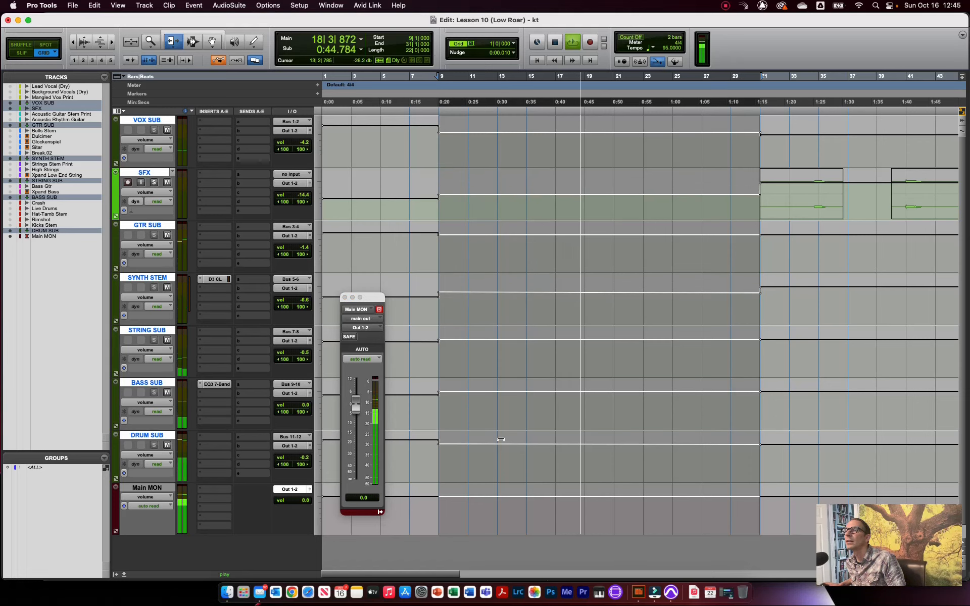
drag(500, 439, 500, 438)
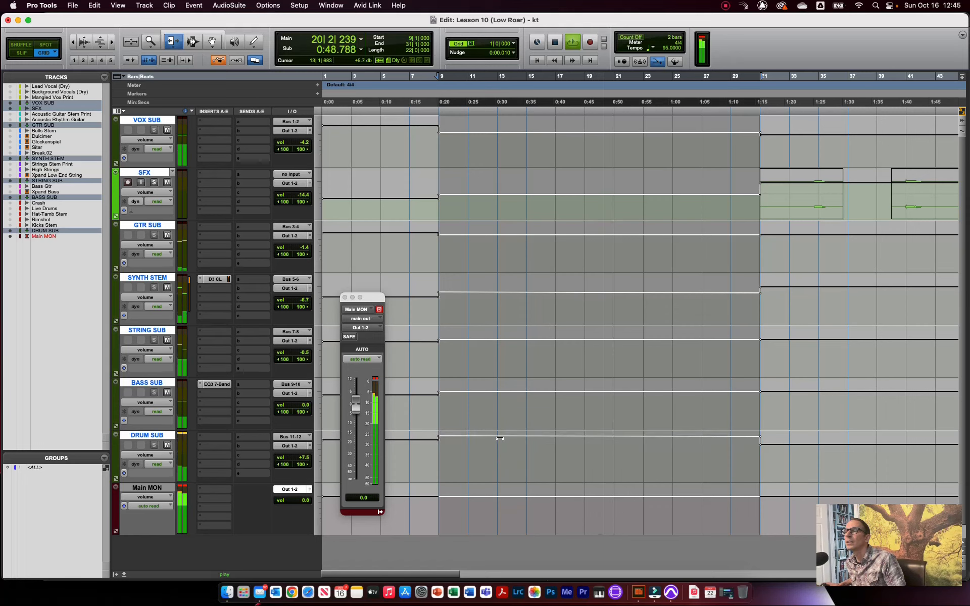
drag(500, 438, 500, 443)
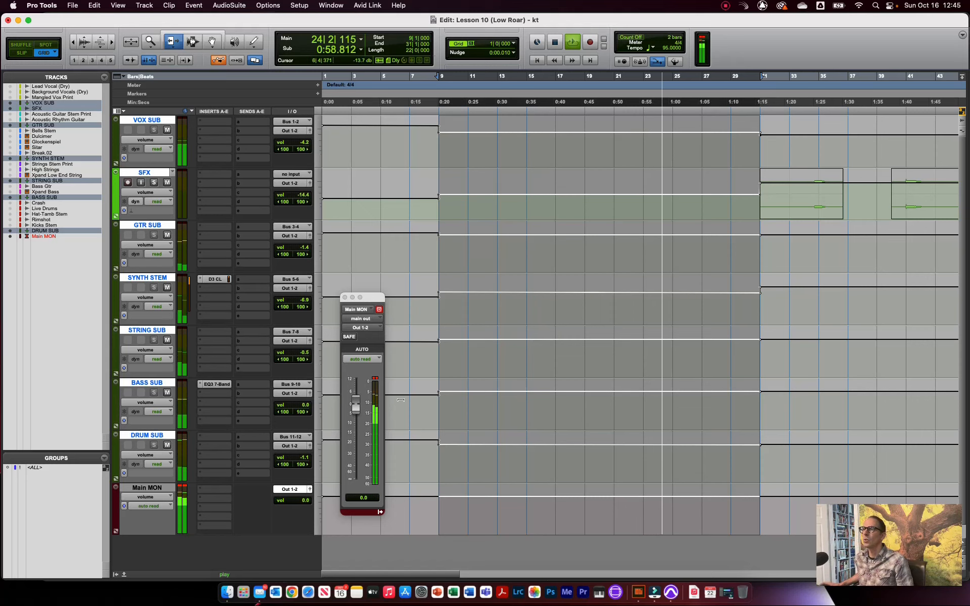
key(space)
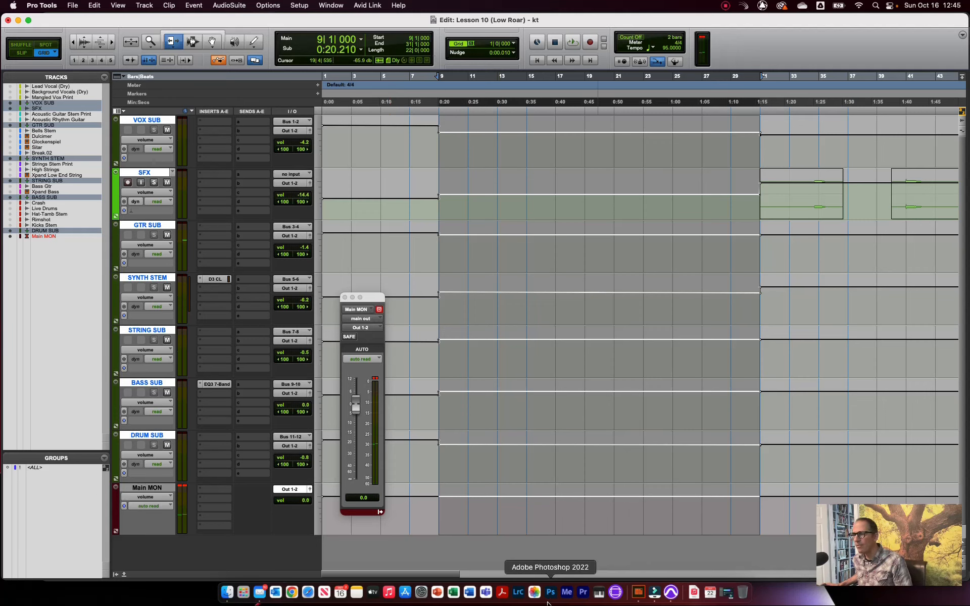
Select 31|1|000 to 47|1|000 across all tracks and trim SYNTH STEM to about -8.1 dB during playback
drag(449, 573, 528, 567)
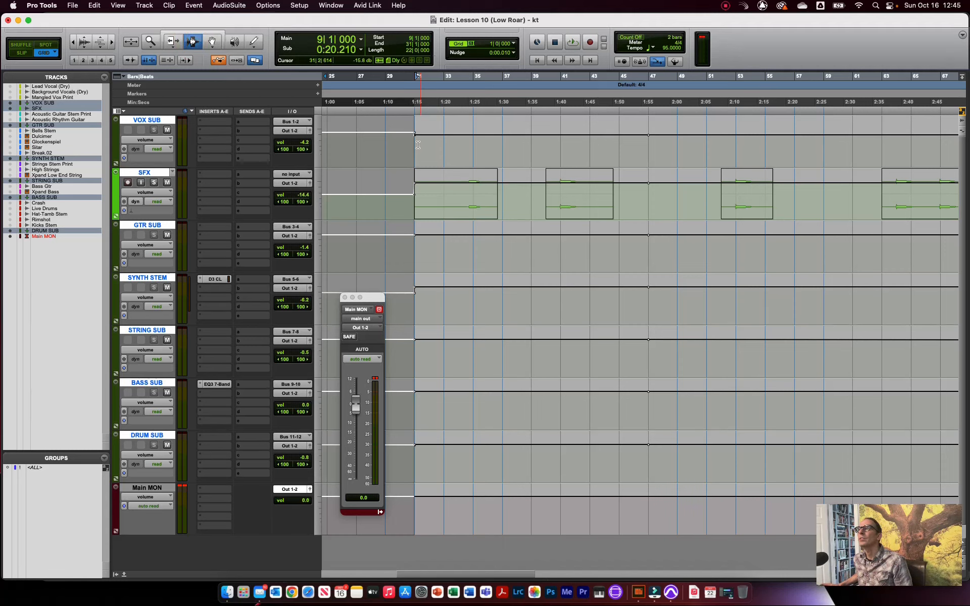
drag(418, 145, 469, 146)
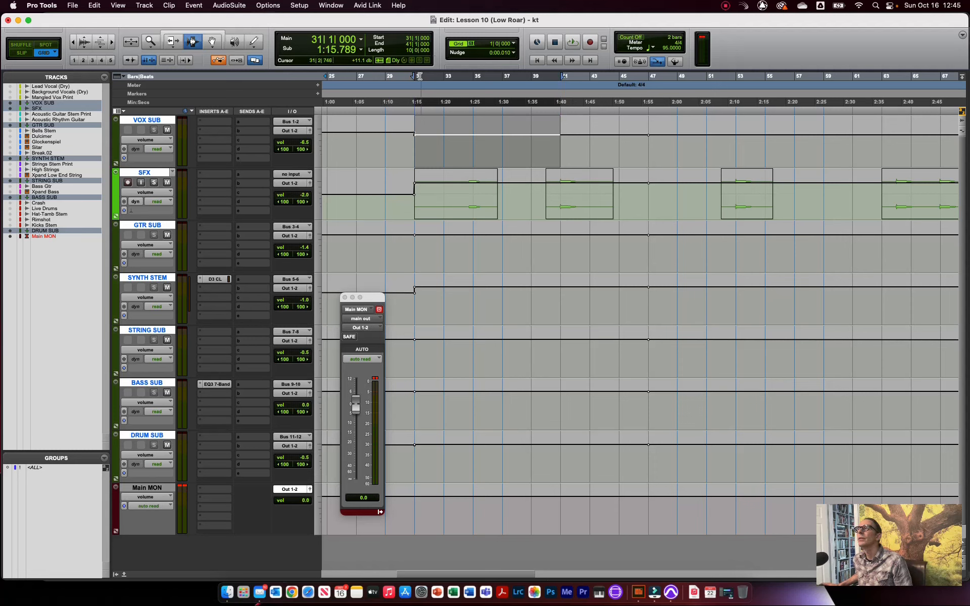
drag(420, 76, 644, 88)
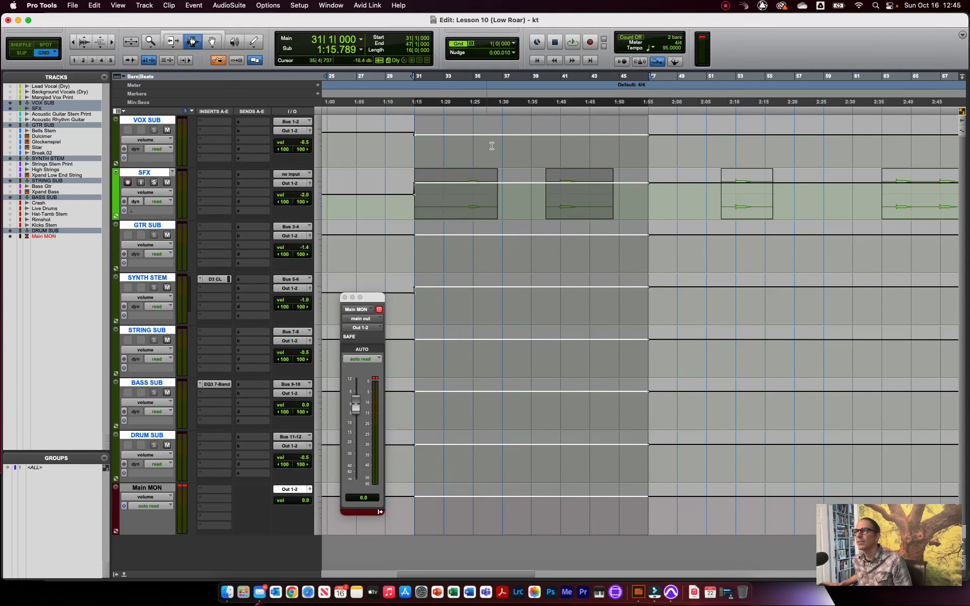
key(space)
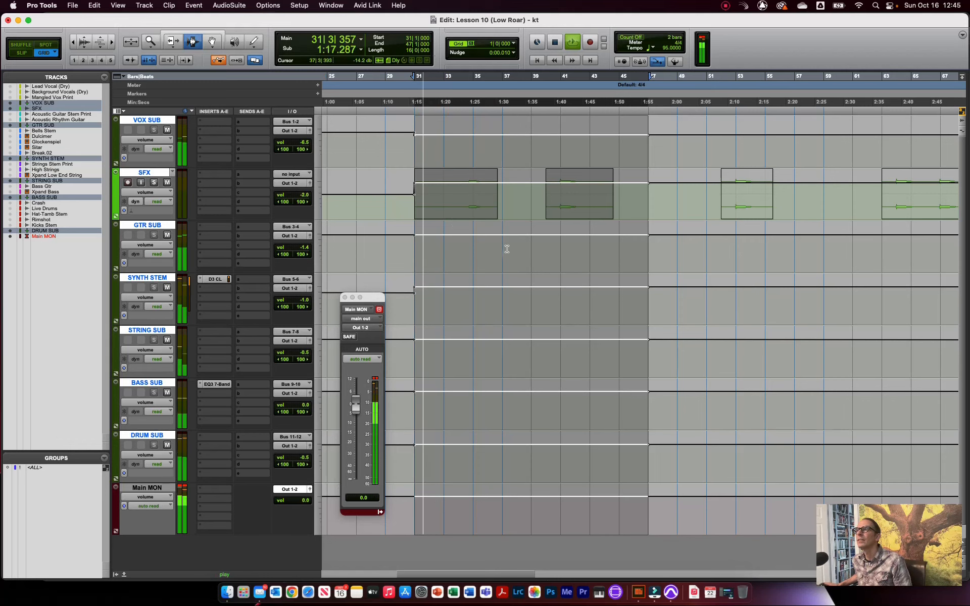
click(173, 40)
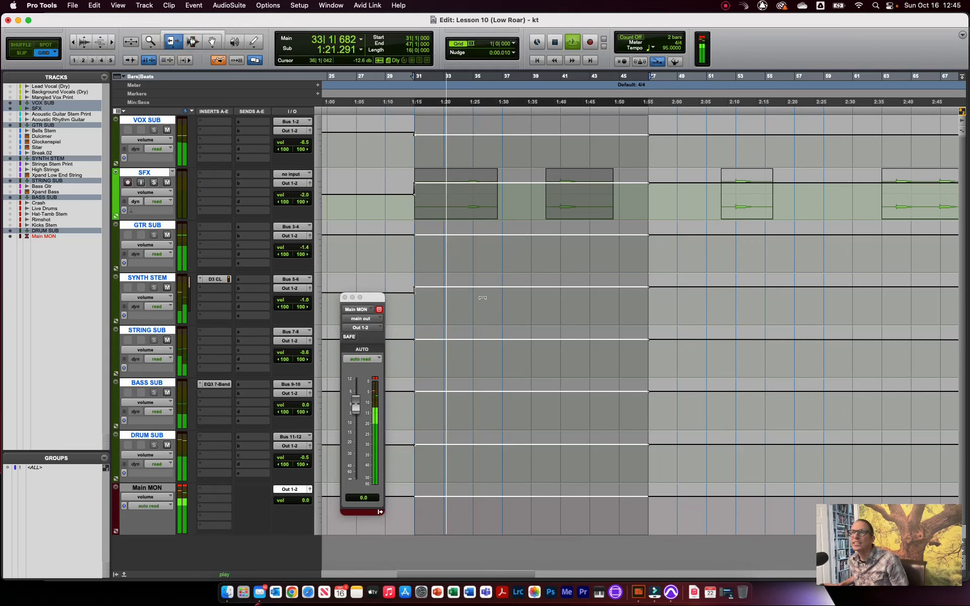
click(472, 287)
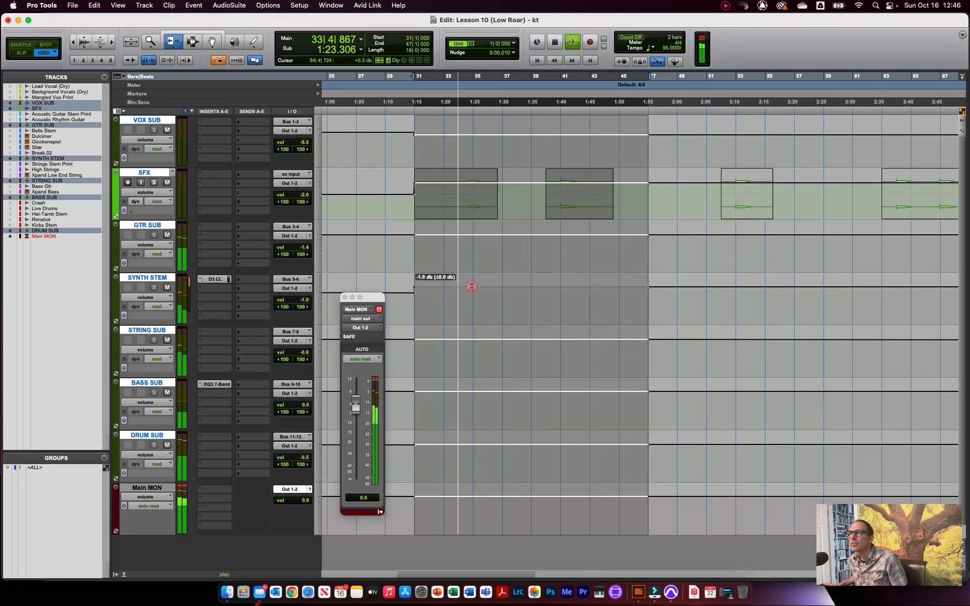
drag(472, 286, 472, 293)
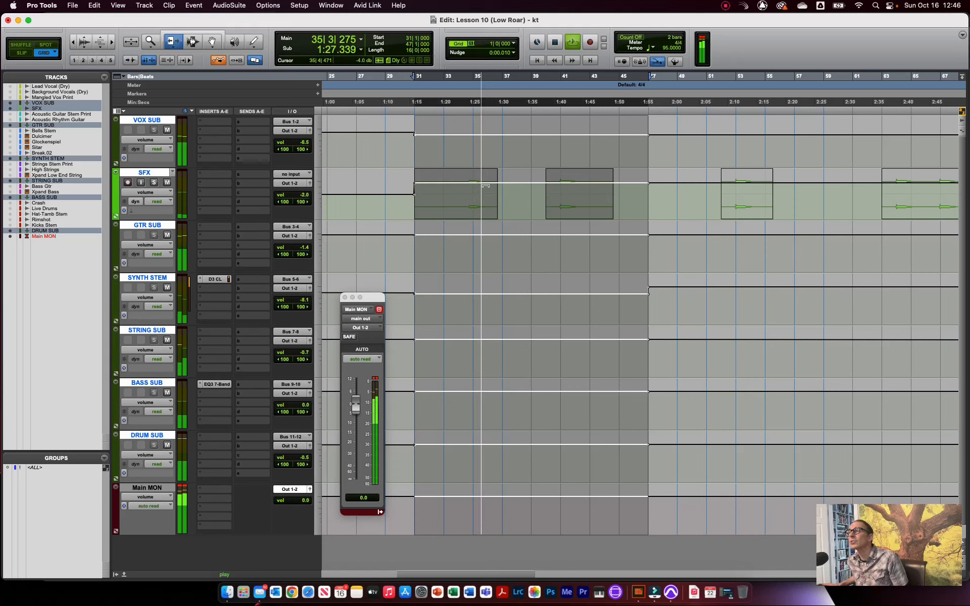
Trim SFX between bars 31 and 47 to -12.1 dB, replay the section and raise SFX to -7.5 dB
drag(486, 186, 499, 190)
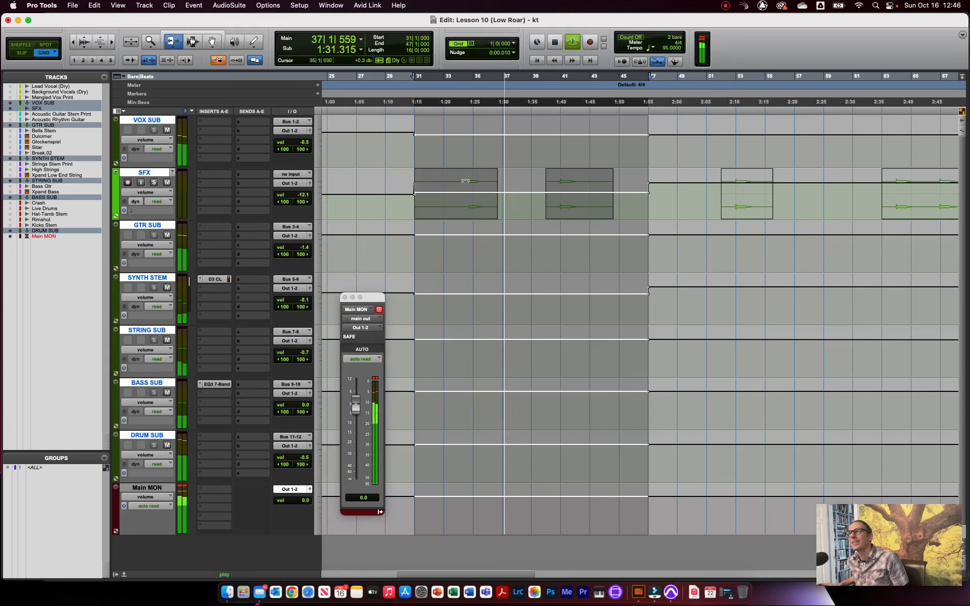
key(space)
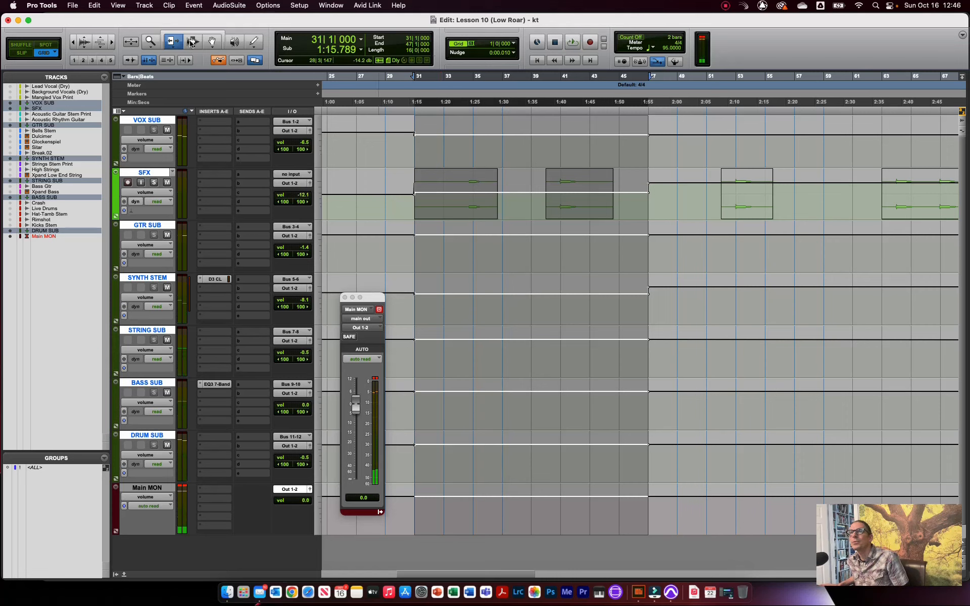
key(space)
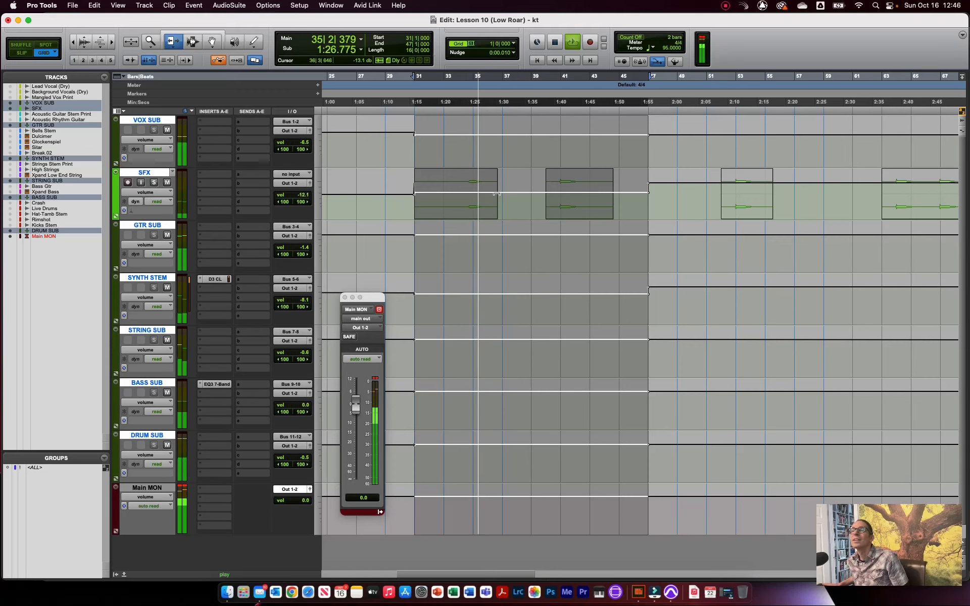
drag(496, 195, 502, 191)
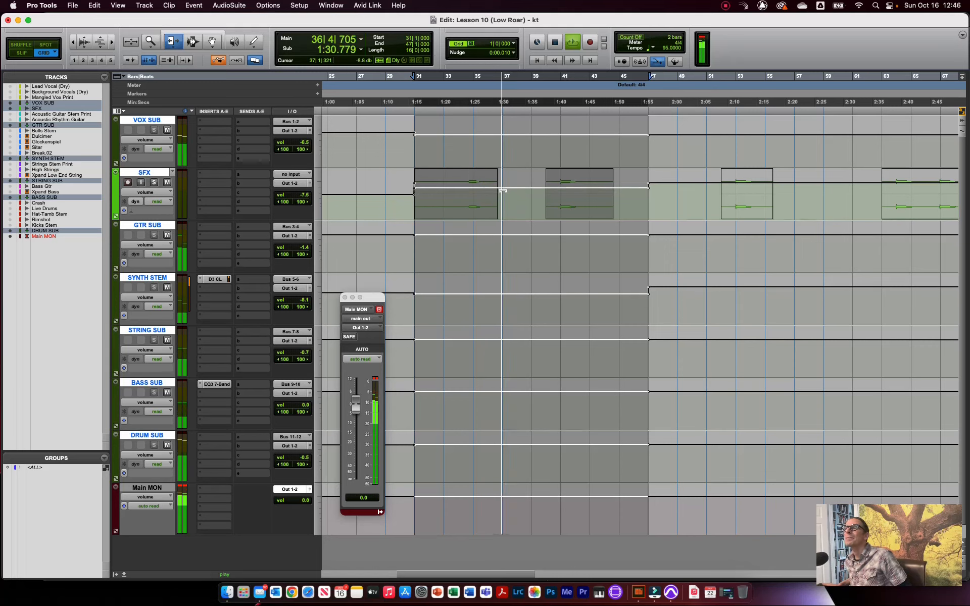
key(space)
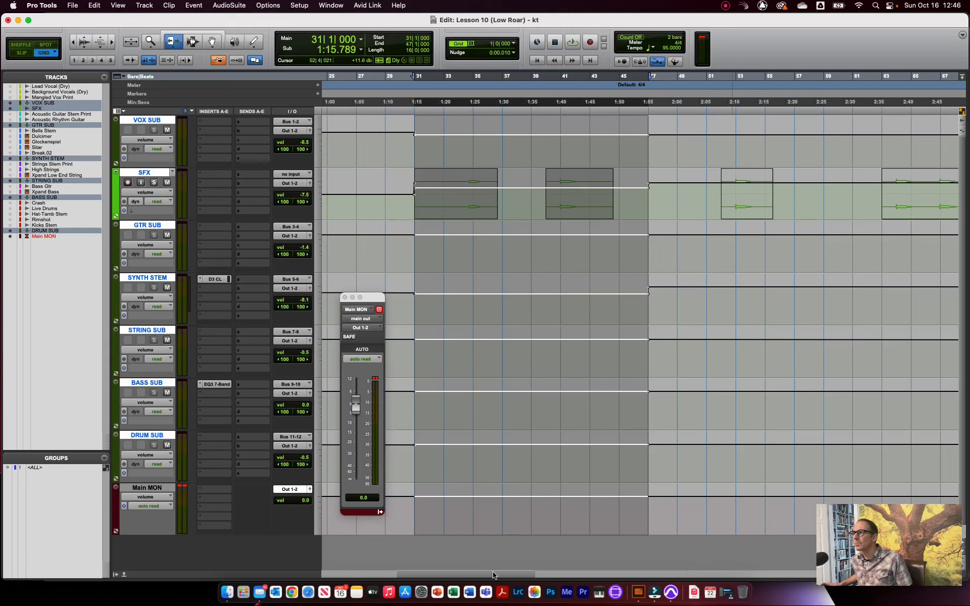
Select 48|1|000 to 71|1|000 across all tracks and trim BASS SUB to +3.1 dB during playback
drag(494, 575, 541, 572)
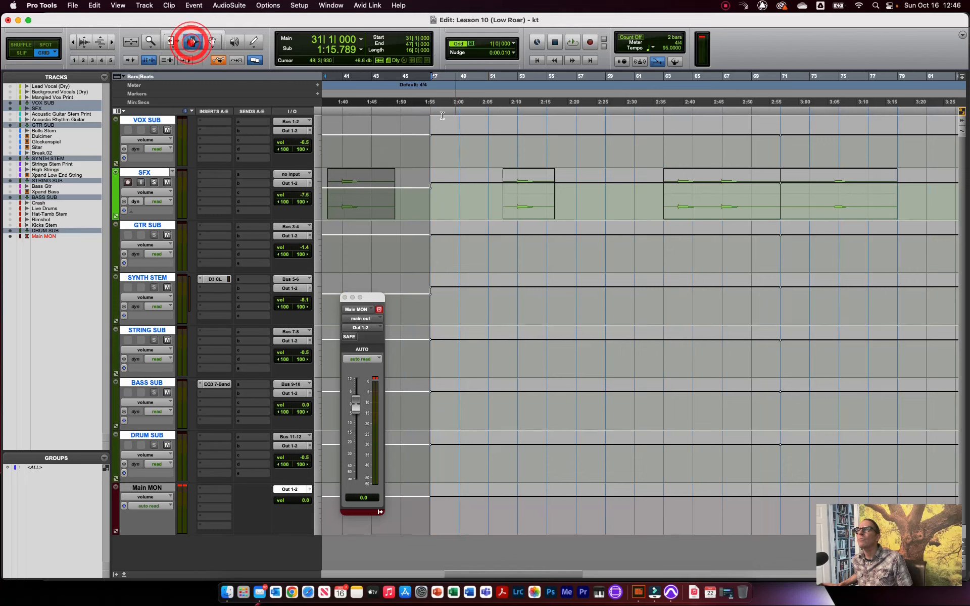
drag(435, 77, 778, 106)
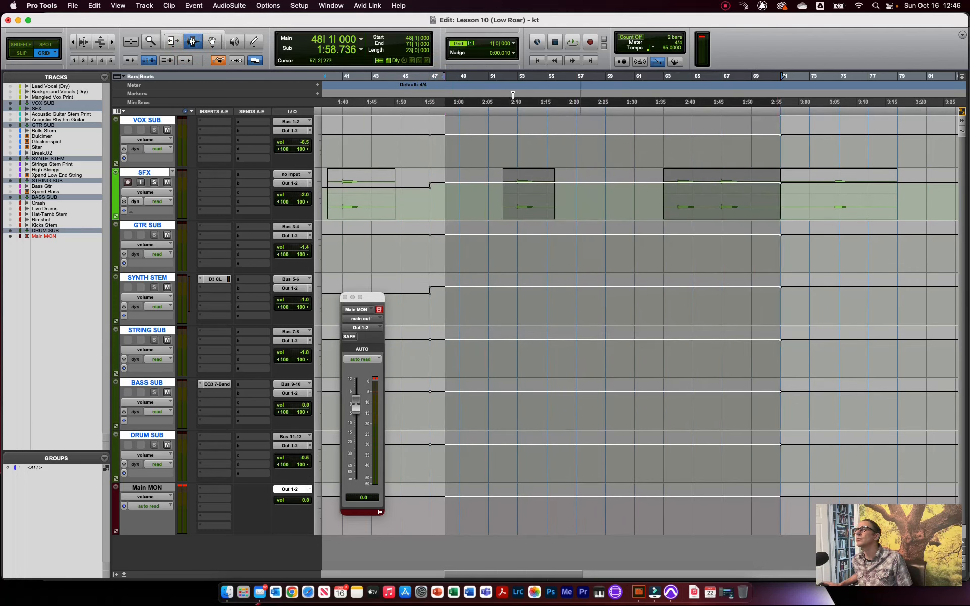
click(173, 44)
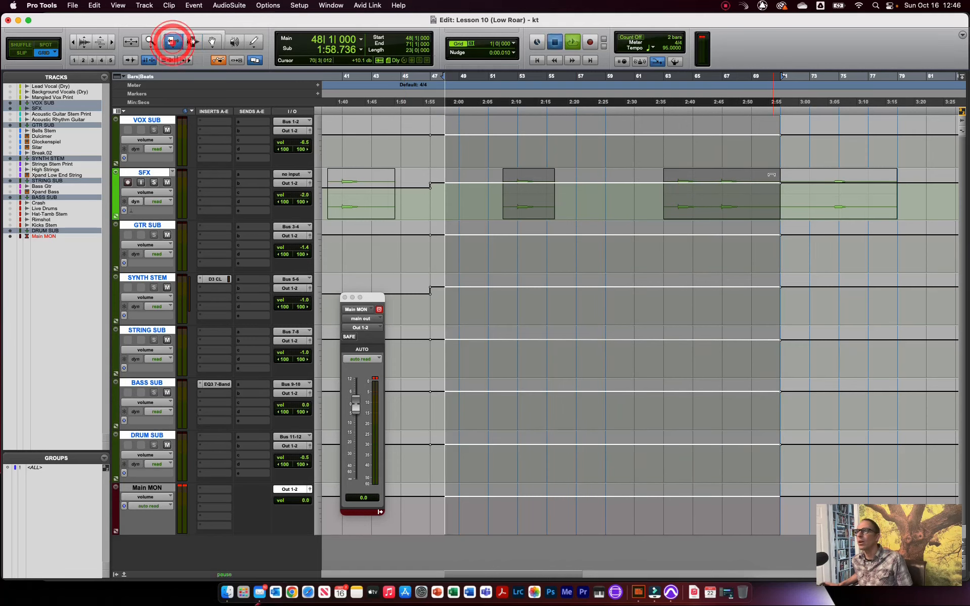
key(space)
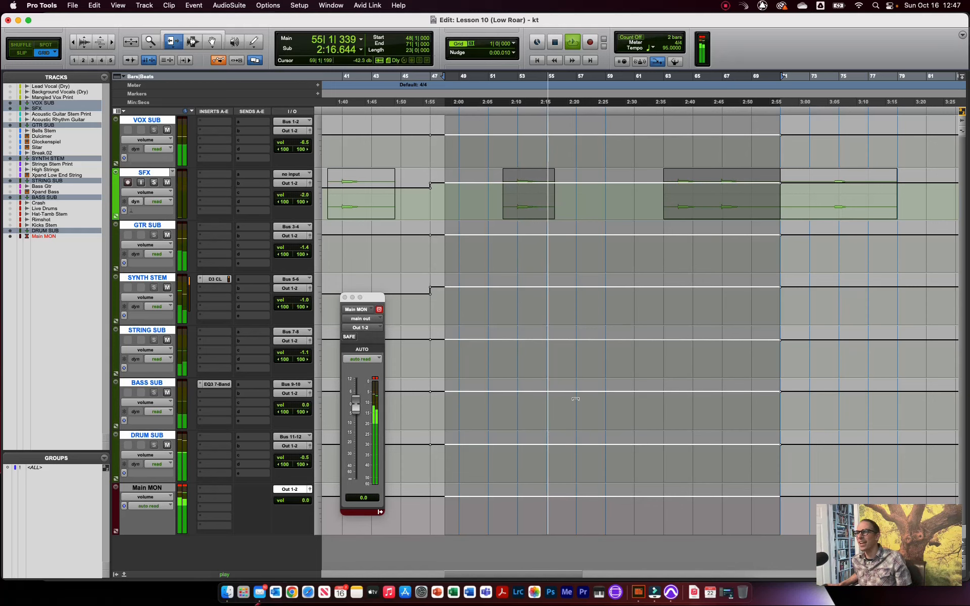
click(510, 391)
drag(509, 390, 510, 390)
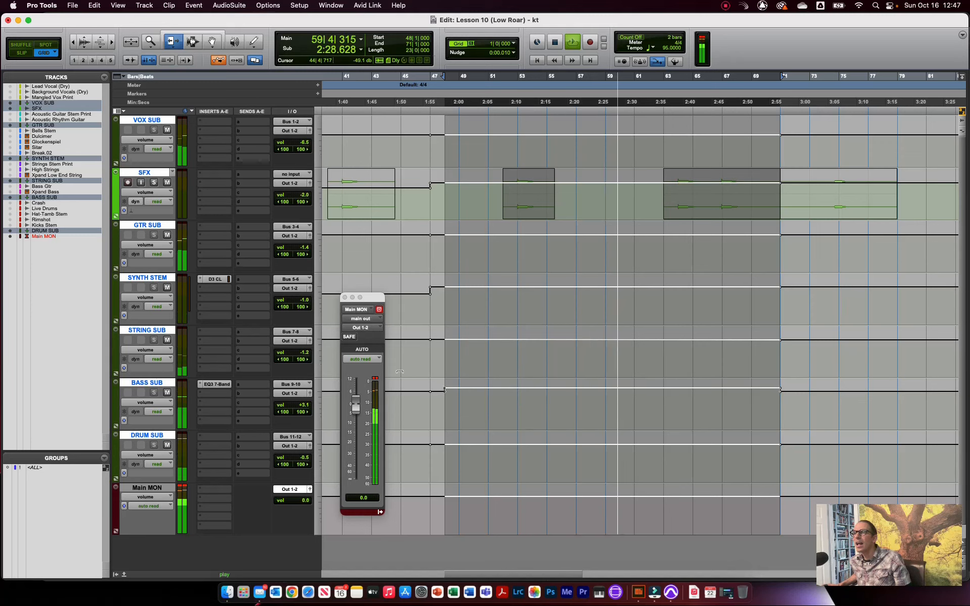
key(space)
Select 71|1|000 to 87|1|000 across all tracks and trim SFX to -5.1 dB
drag(551, 574, 650, 544)
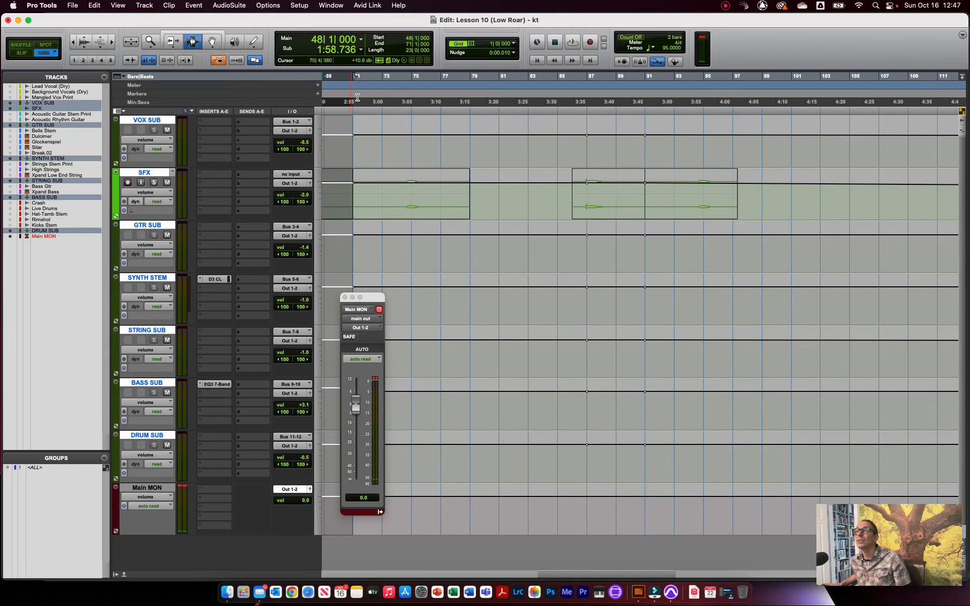
drag(358, 76, 386, 78)
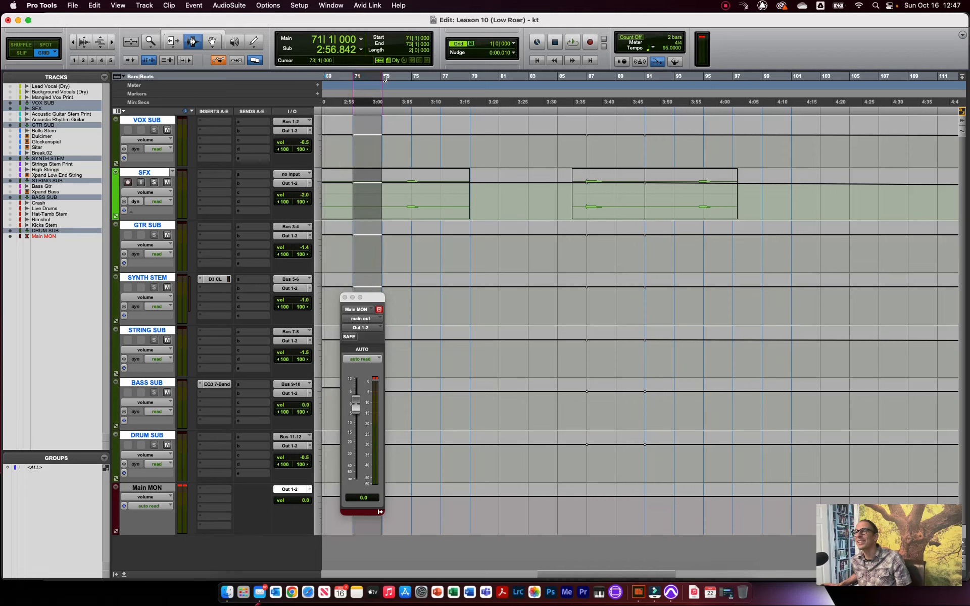
shift+click(401, 76)
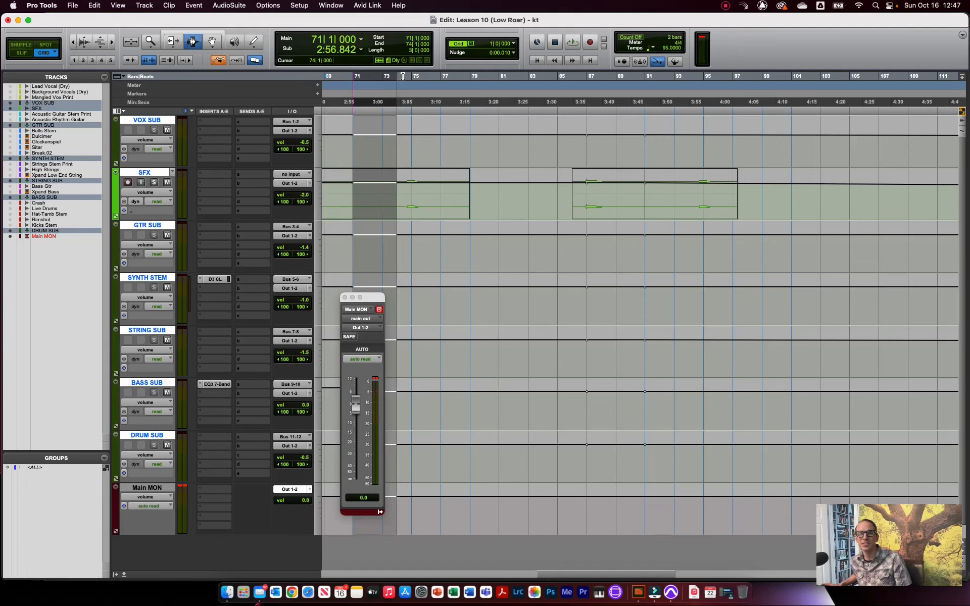
drag(416, 79, 588, 98)
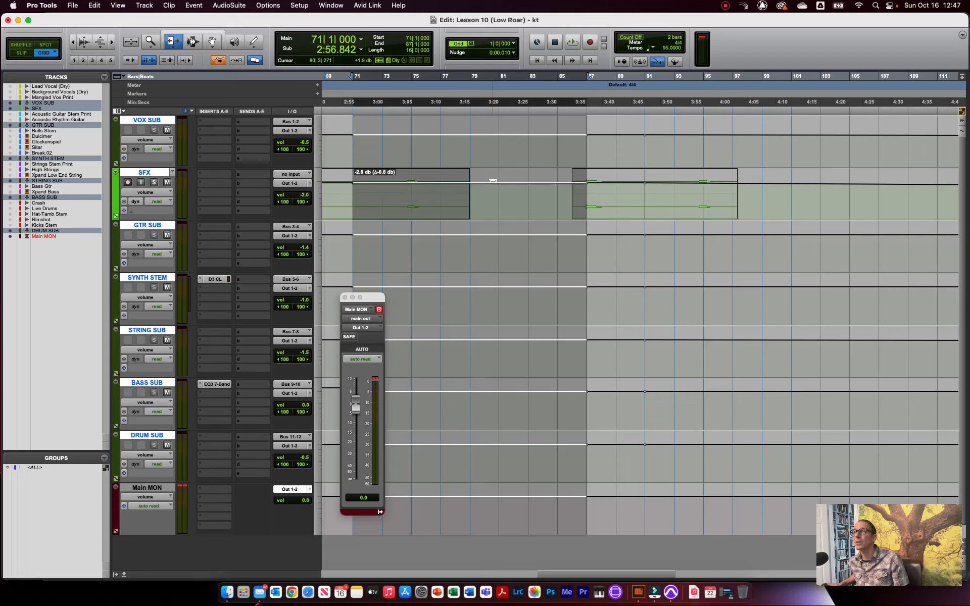
drag(492, 181, 493, 180)
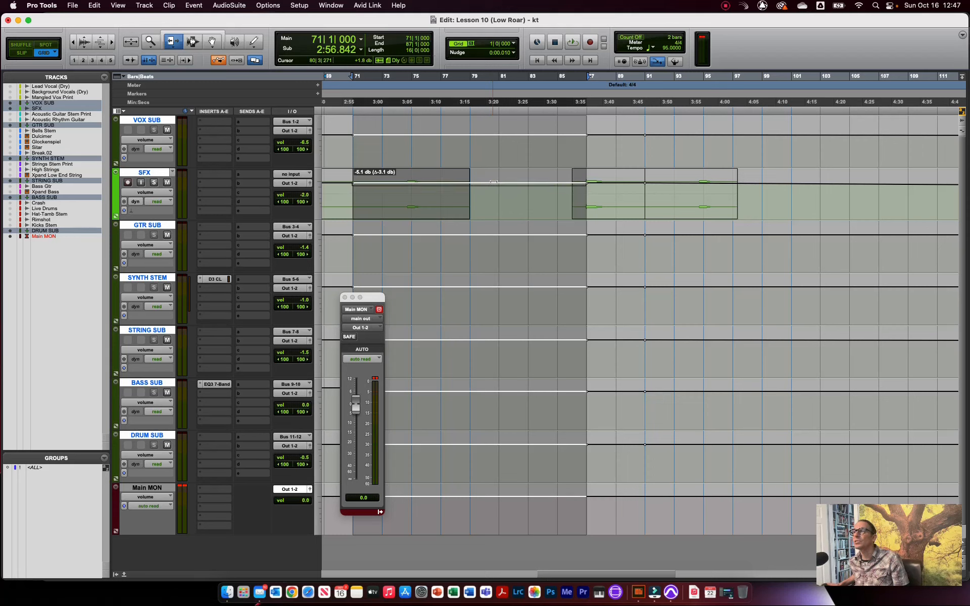
Move the Main MON window beyond bar 87 and, while playing from bar 71, trim STRING SUB to about +0.8 dB
key(space)
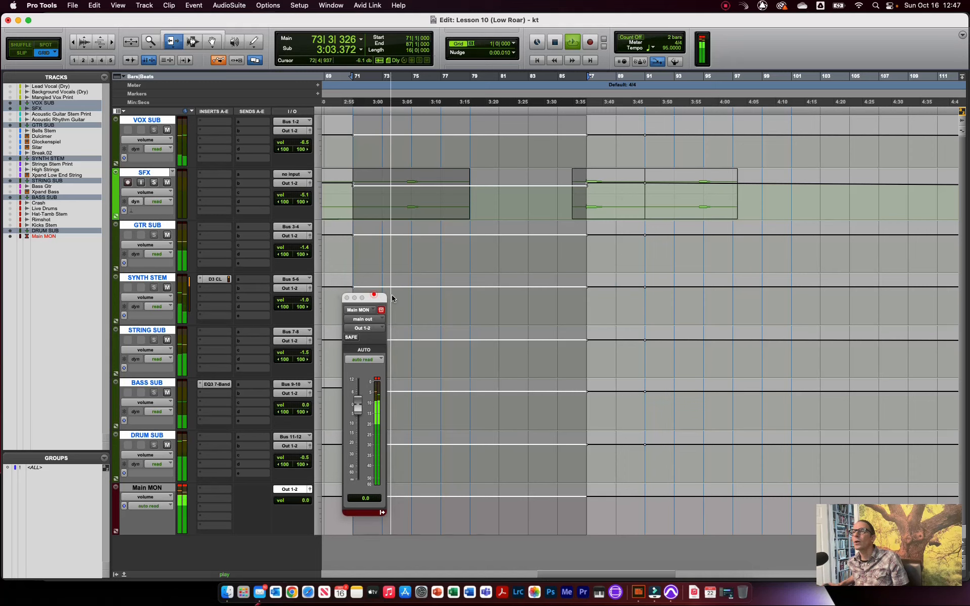
drag(371, 297, 727, 283)
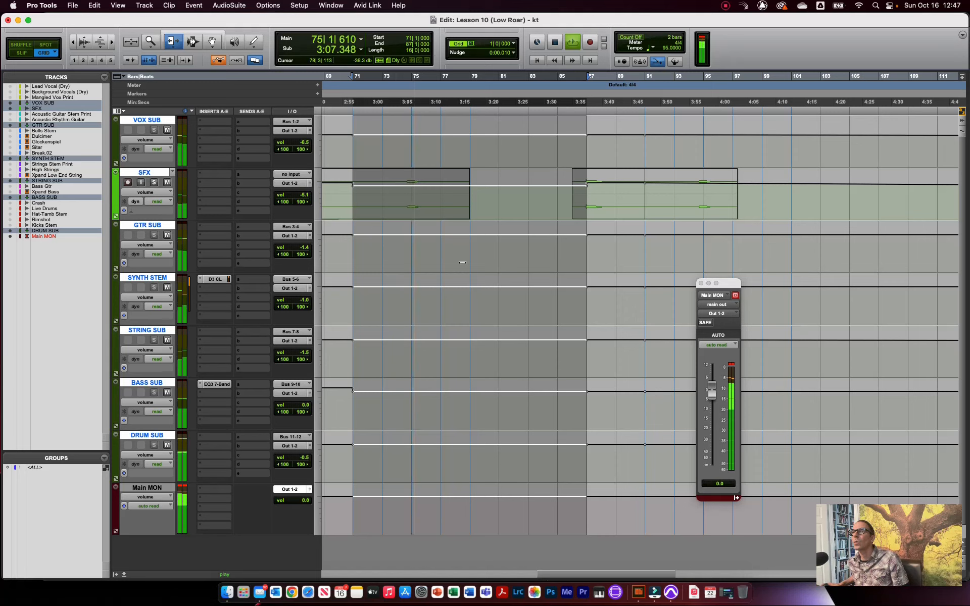
key(space)
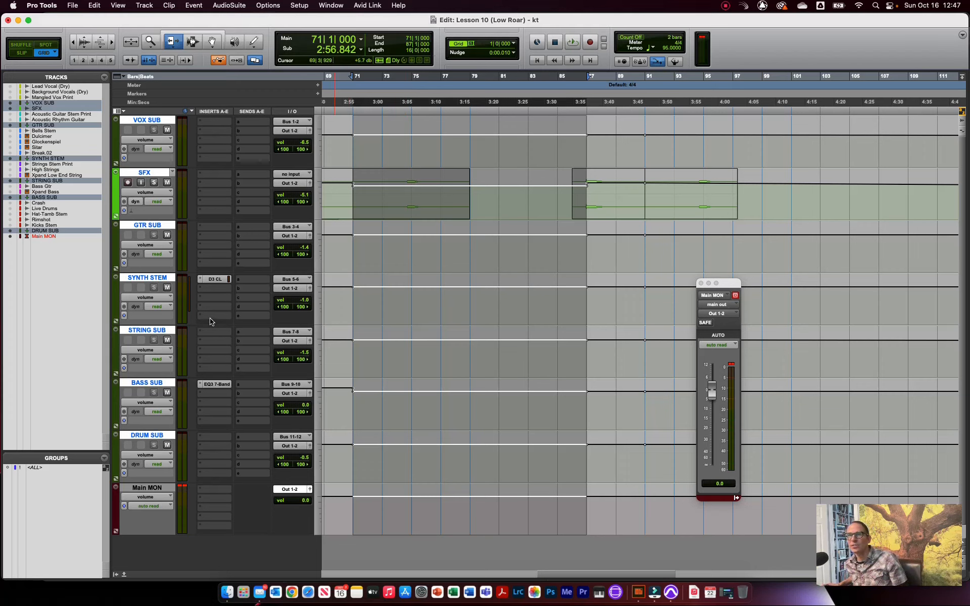
key(space)
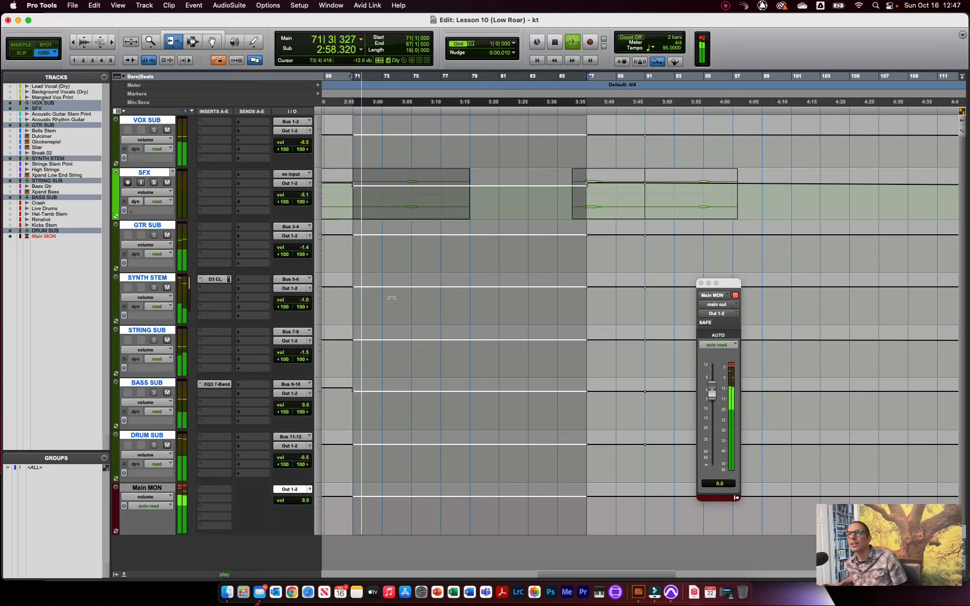
click(394, 340)
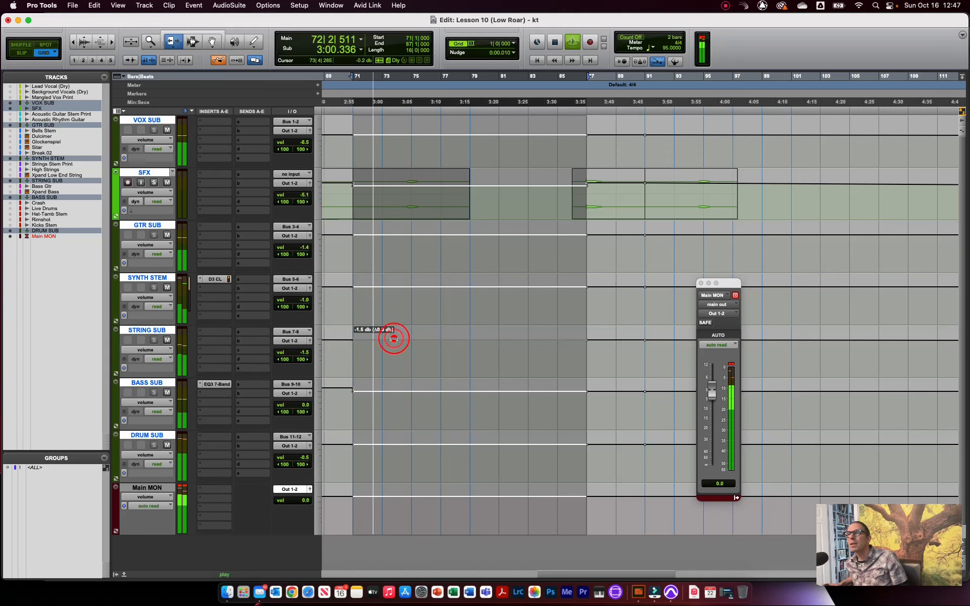
drag(395, 340, 394, 338)
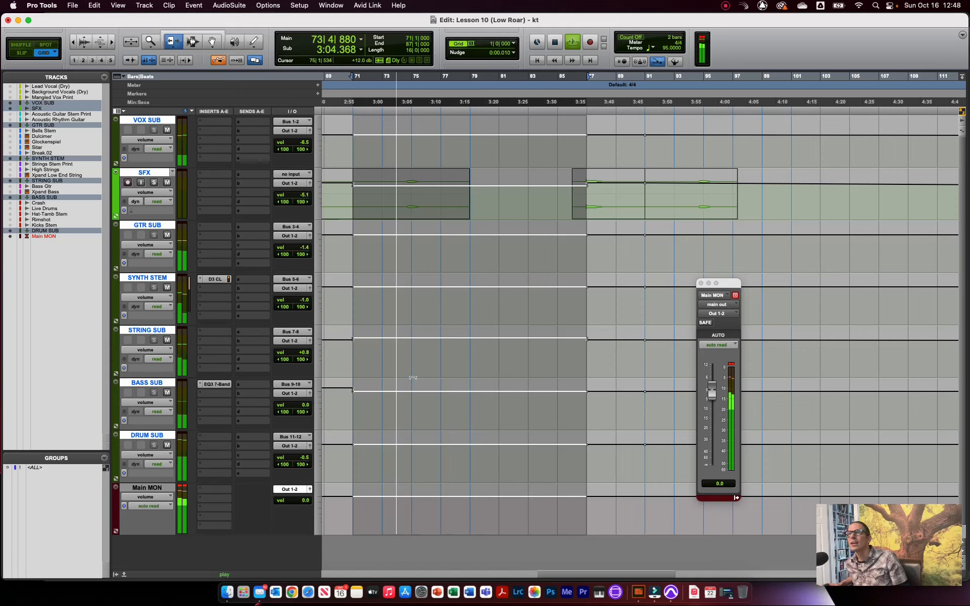
Replay bars 71 to 87 and, during playback, trim SYNTH STEM to -4.1 dB and SFX to -7.4 dB
key(space)
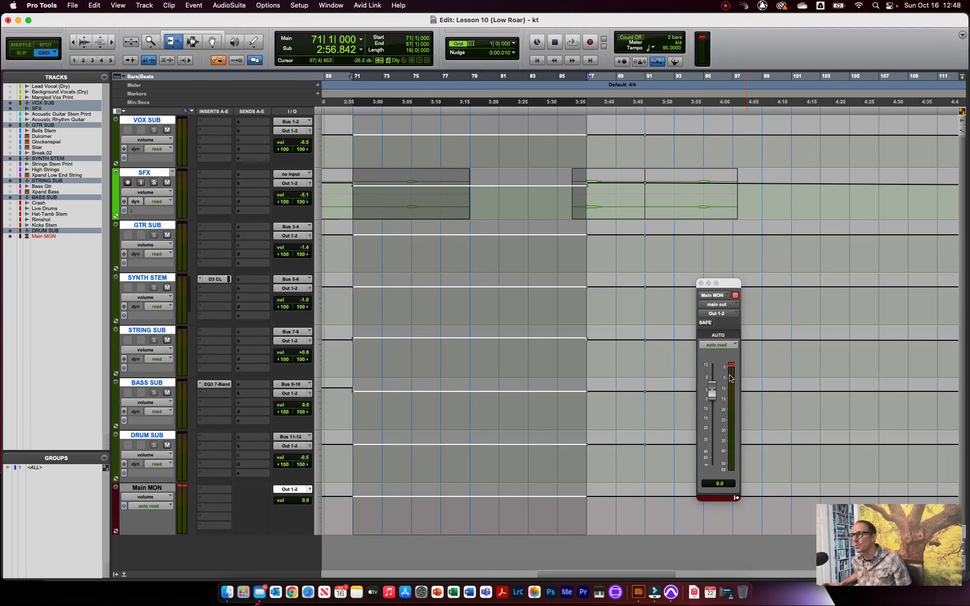
key(space)
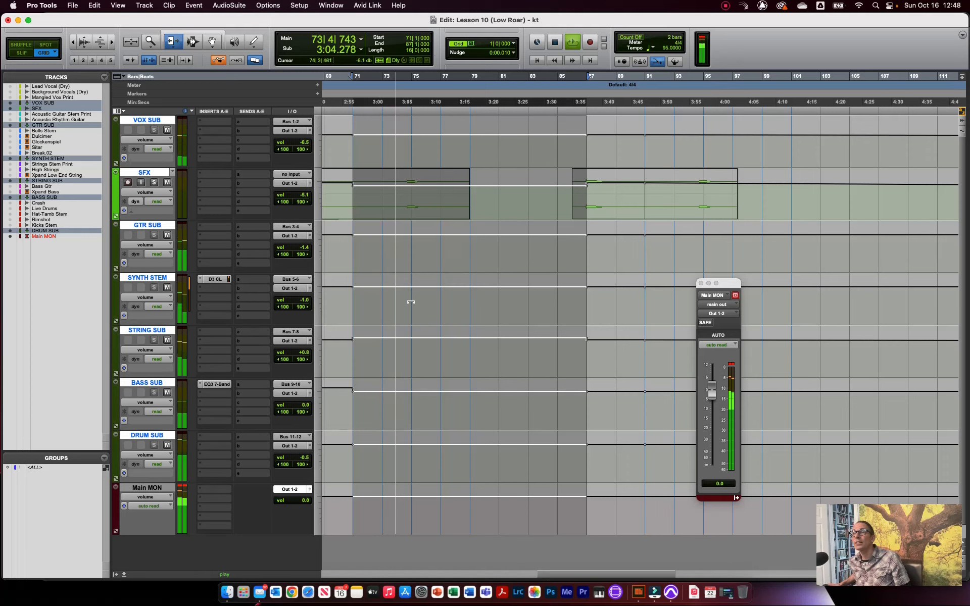
drag(416, 286, 414, 289)
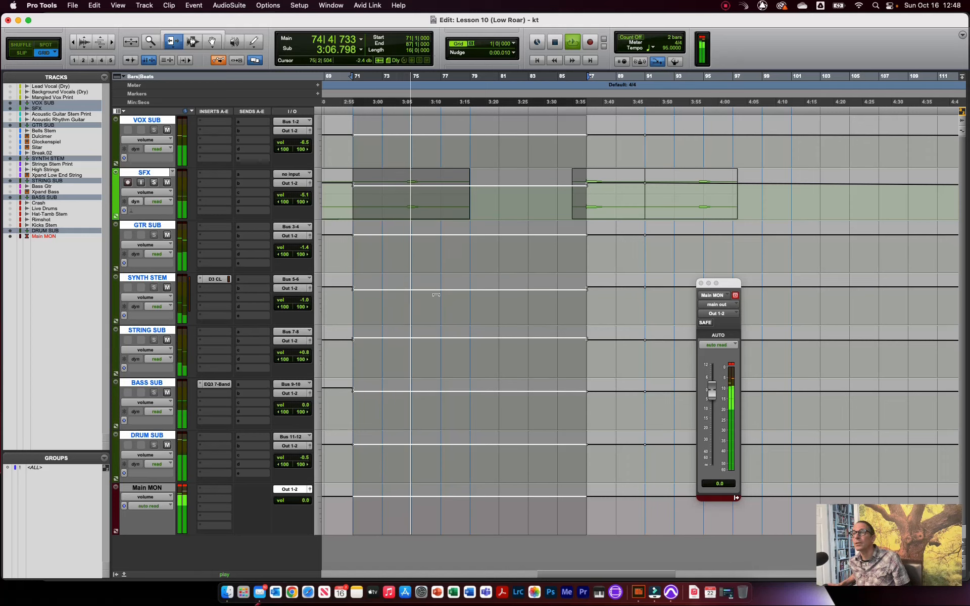
click(399, 186)
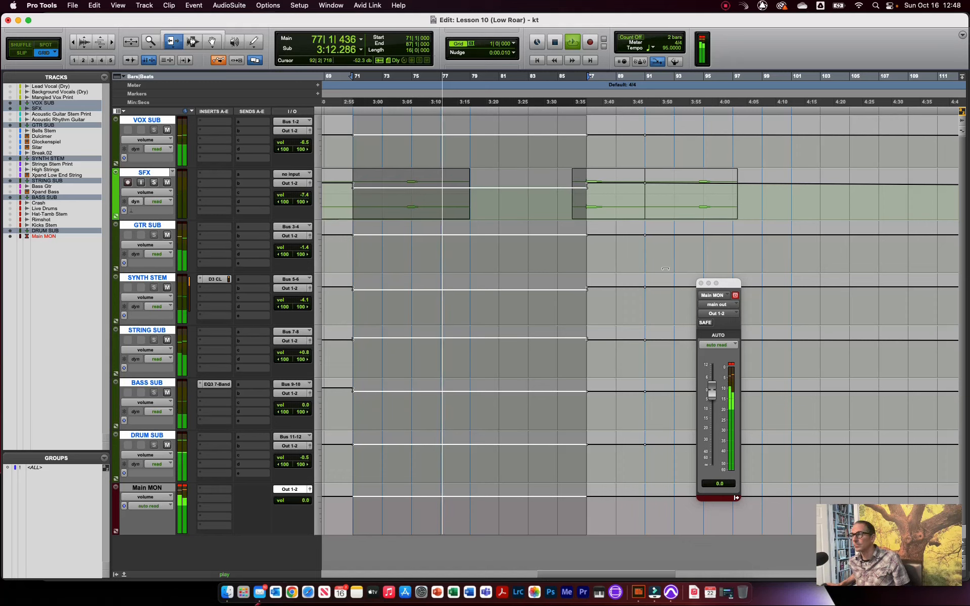
key(space)
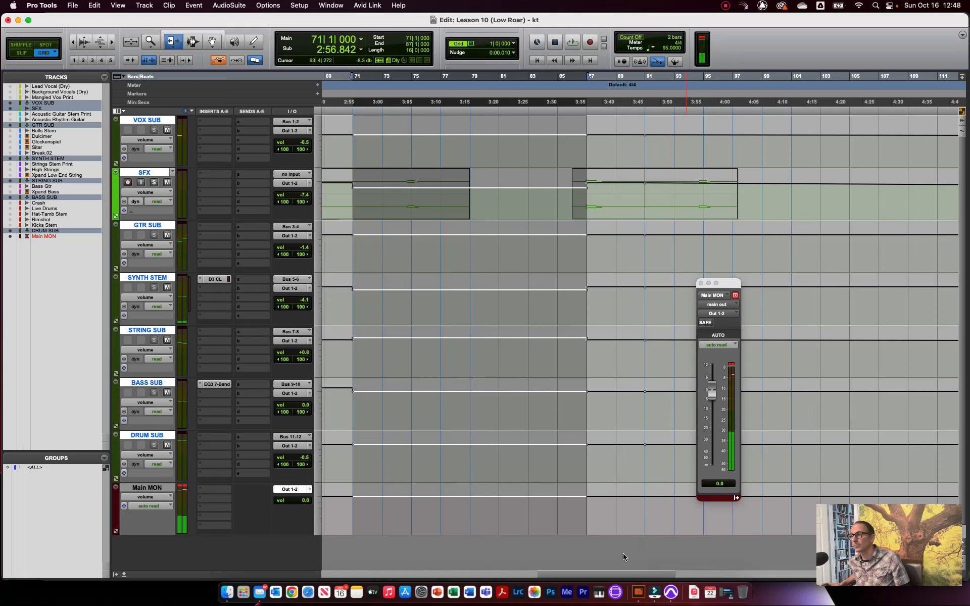
Select 87|1|000 to 91|1|000 across all tracks and trim SFX to about -5.8 dB during playback
drag(609, 574, 662, 569)
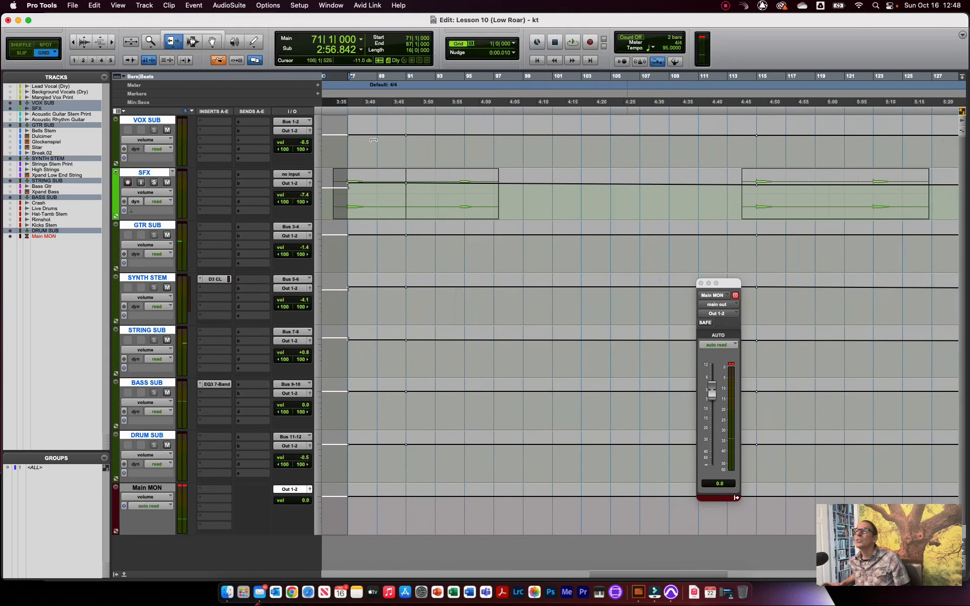
click(193, 41)
drag(359, 82, 406, 77)
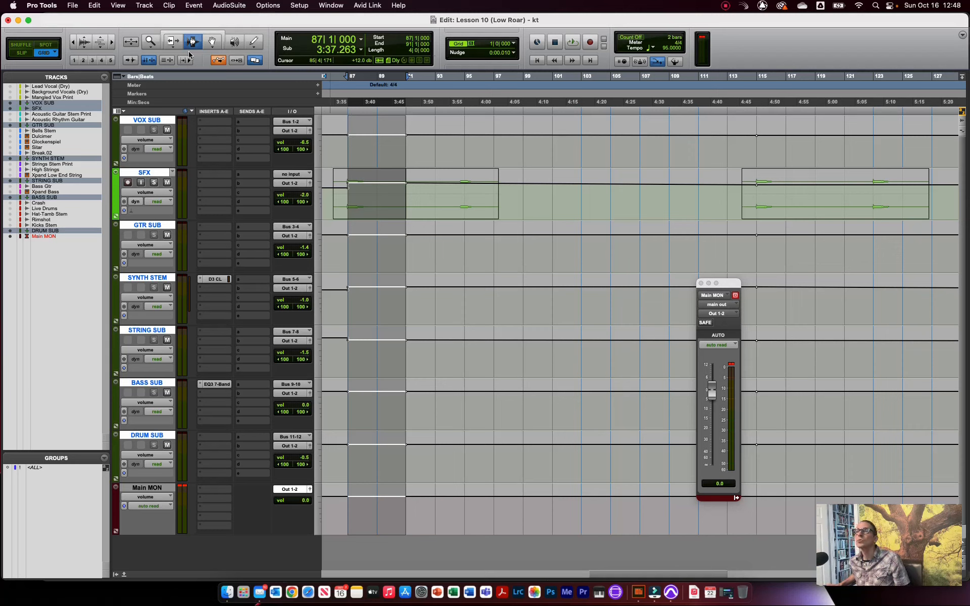
key(space)
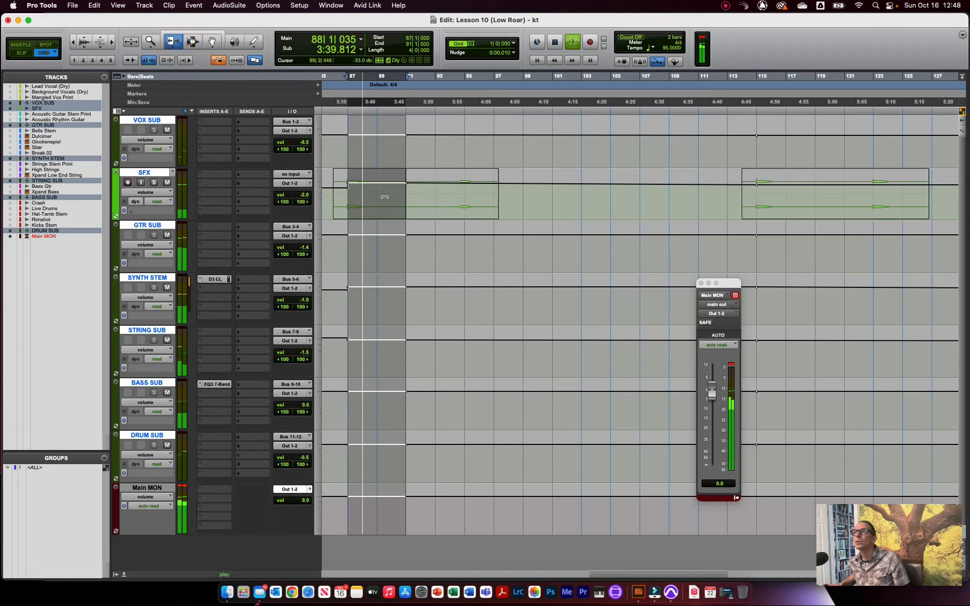
drag(386, 181, 386, 186)
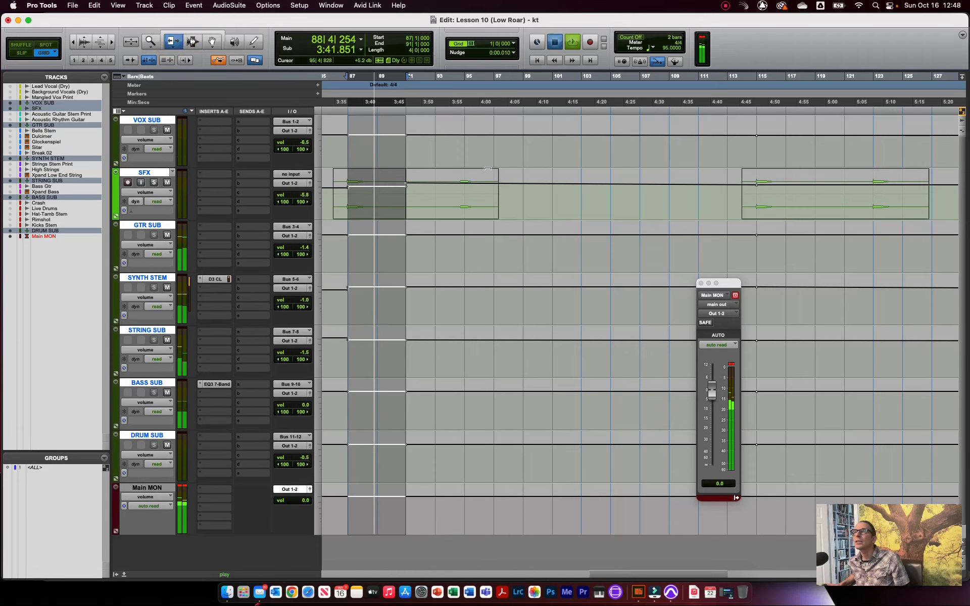
key(space)
Select 91|1|000 to 115|1|000 across all tracks and play the section while checking levels on Main MON
click(193, 41)
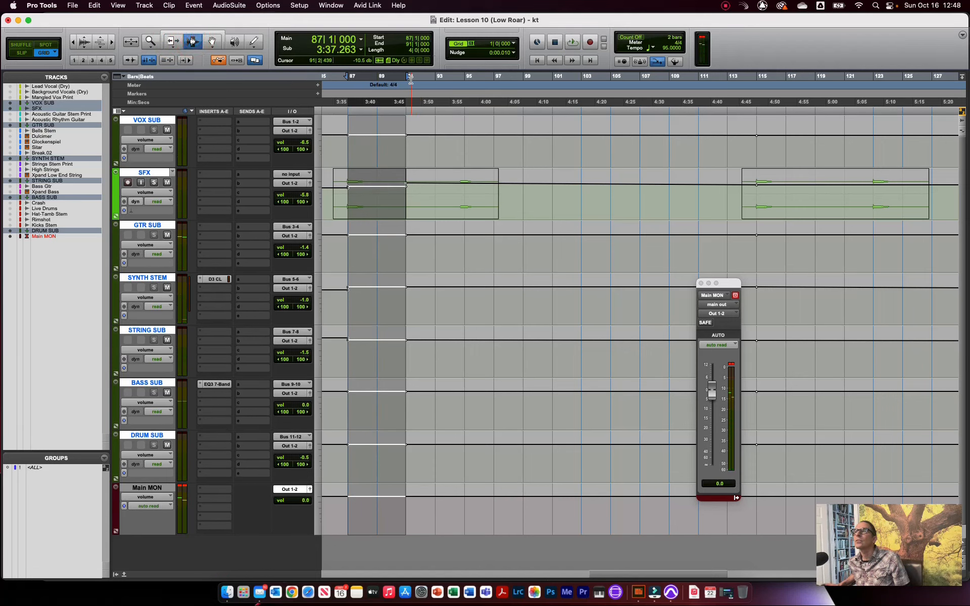
drag(411, 76, 756, 76)
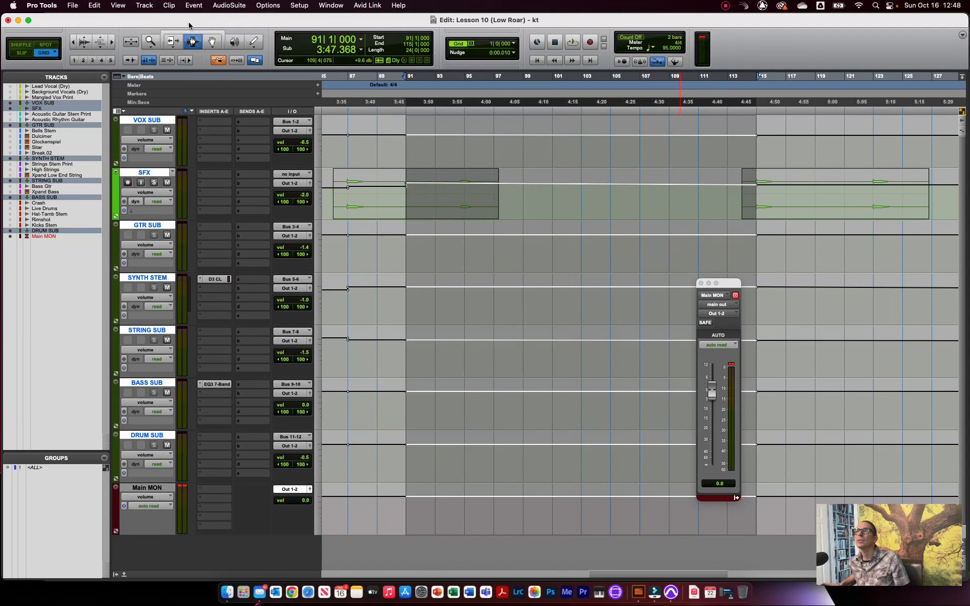
click(172, 41)
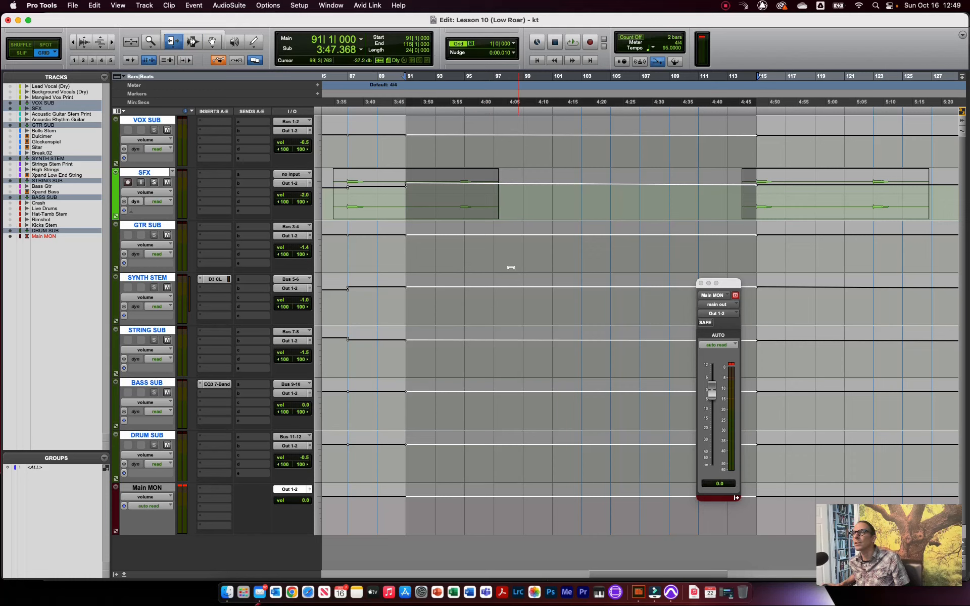
key(space)
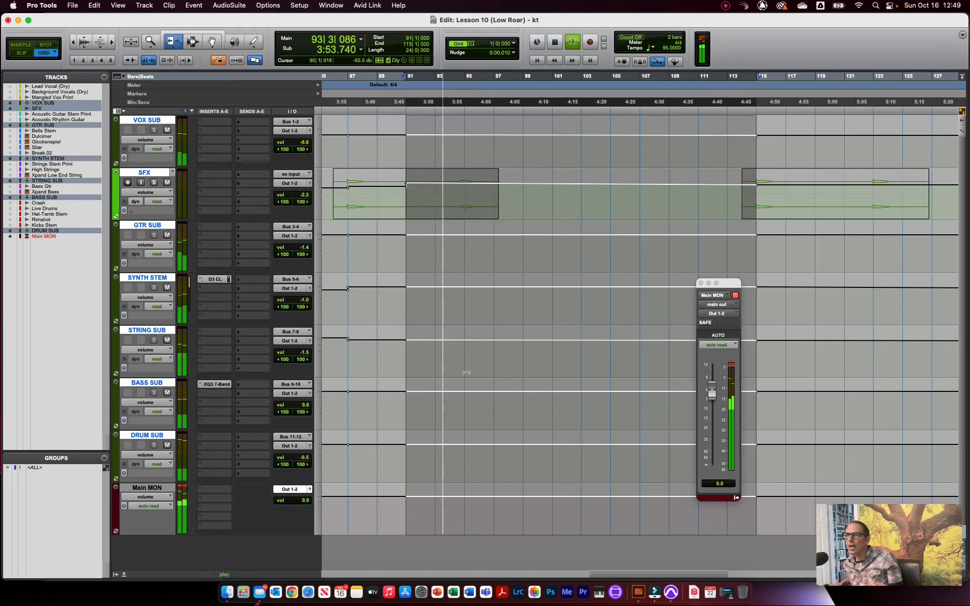
drag(451, 407, 456, 392)
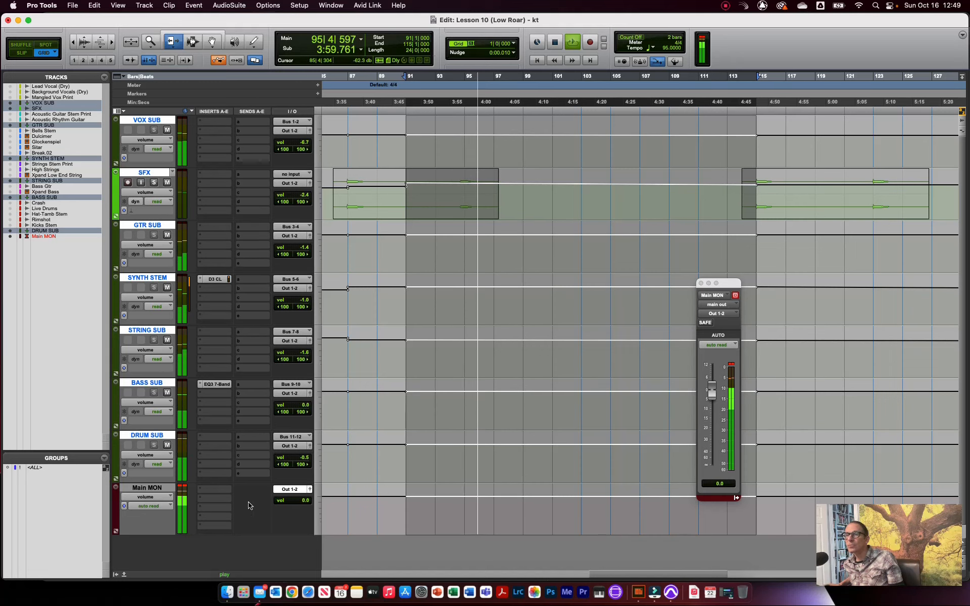
click(310, 489)
click(310, 489)
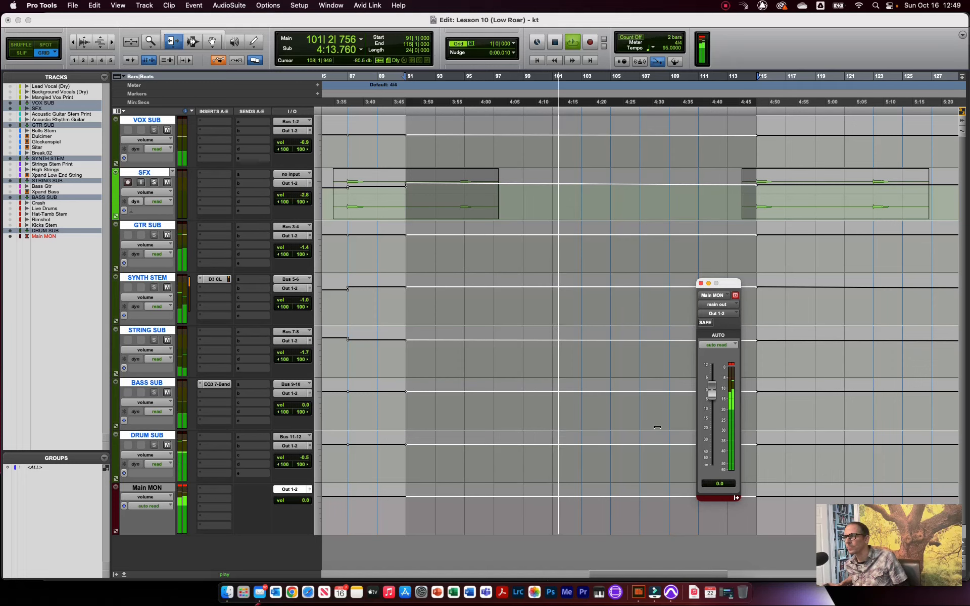
key(space)
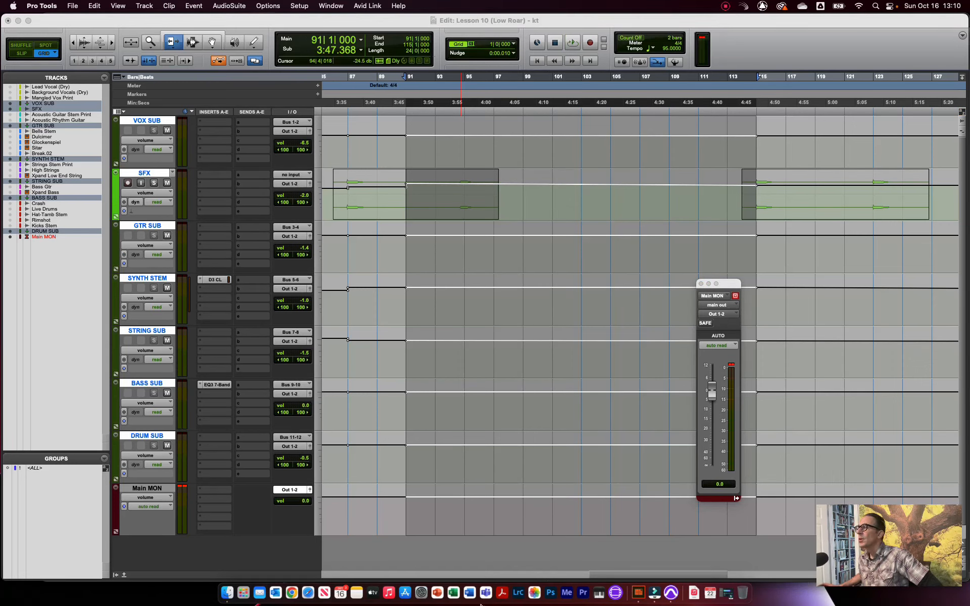
Switch to Adobe Digital Editions, read the Exercise 10 instructions on to Part 3, Tweaking with Tools, and return to Pro Tools
click(638, 593)
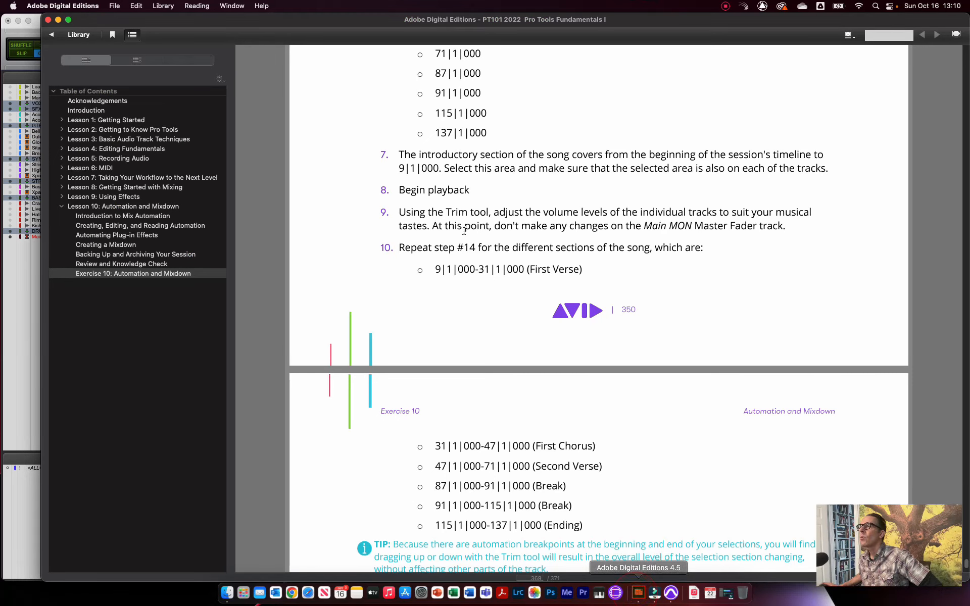
scroll(436, 349, down, 10)
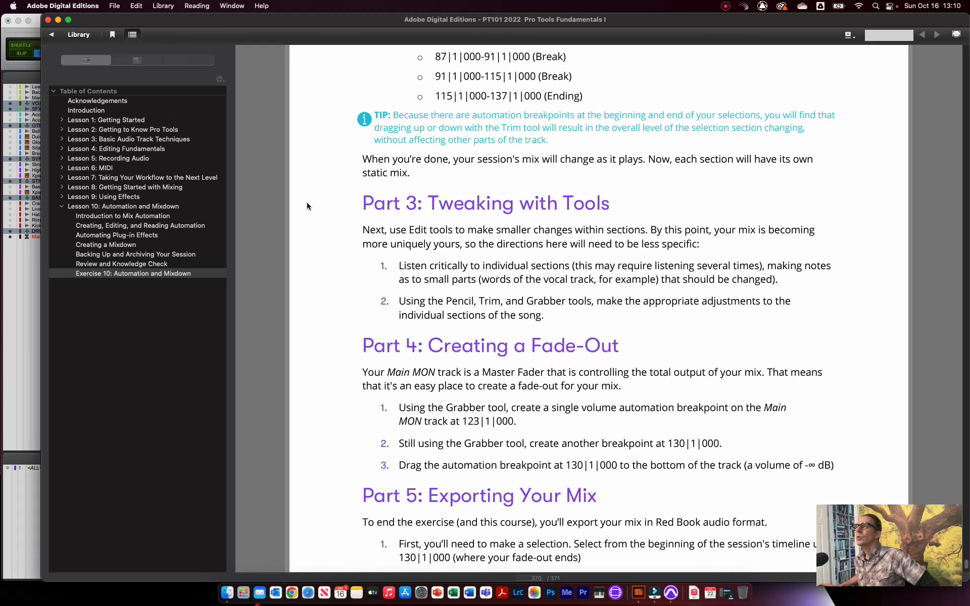
click(26, 324)
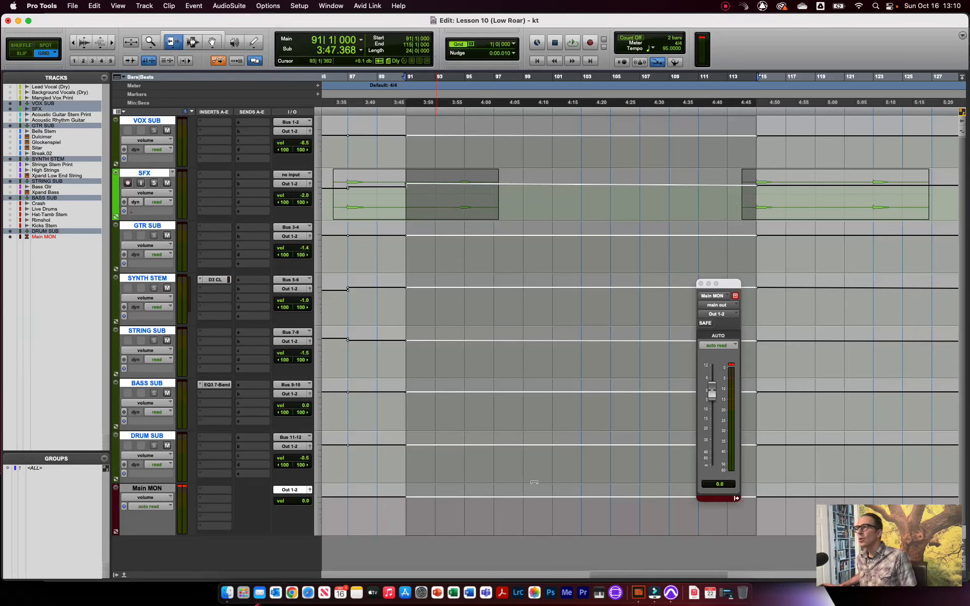
Set the playback start to 7|1|000 with the Selector tool and show the Mix window
drag(600, 575, 253, 599)
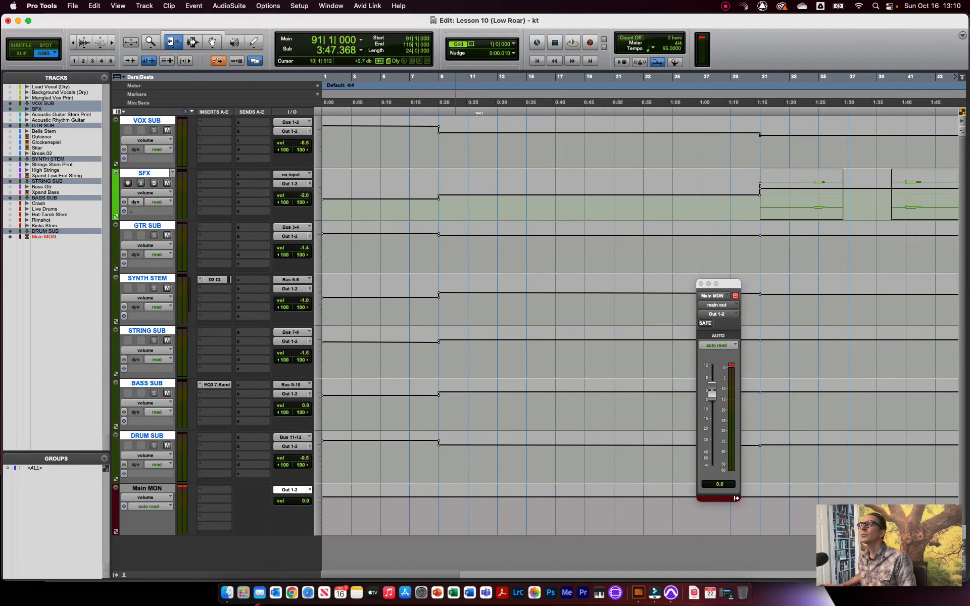
click(191, 41)
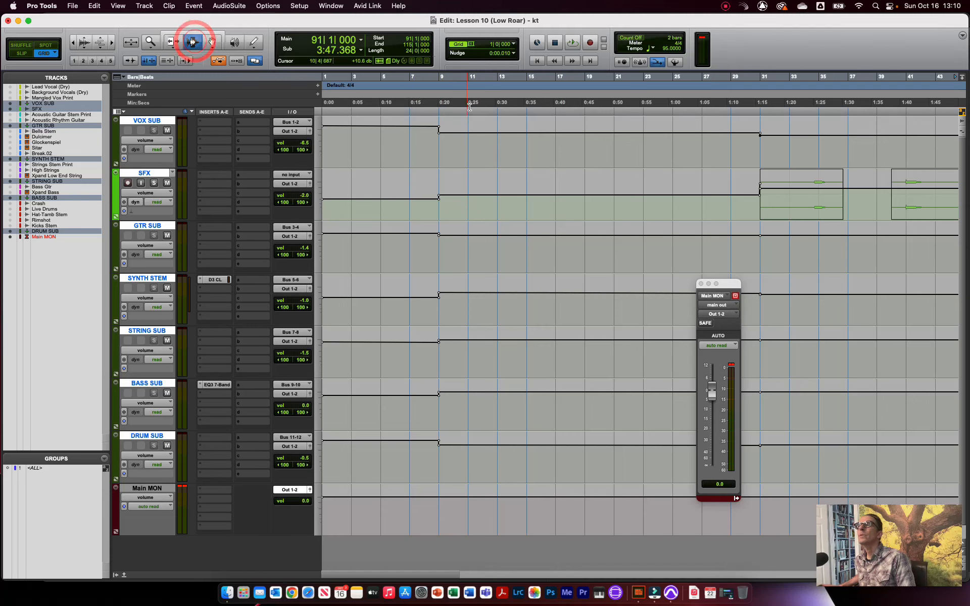
click(410, 135)
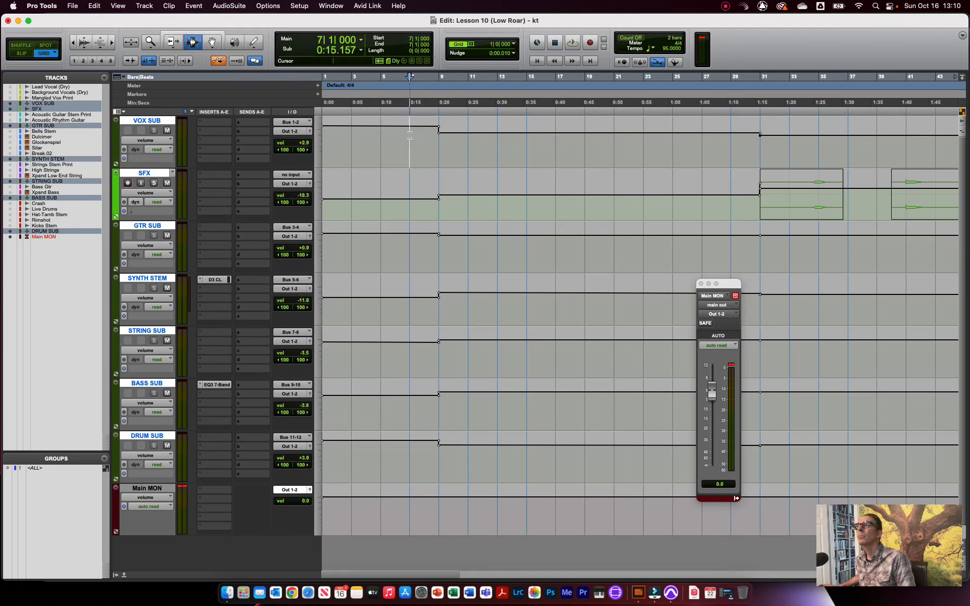
click(328, 4)
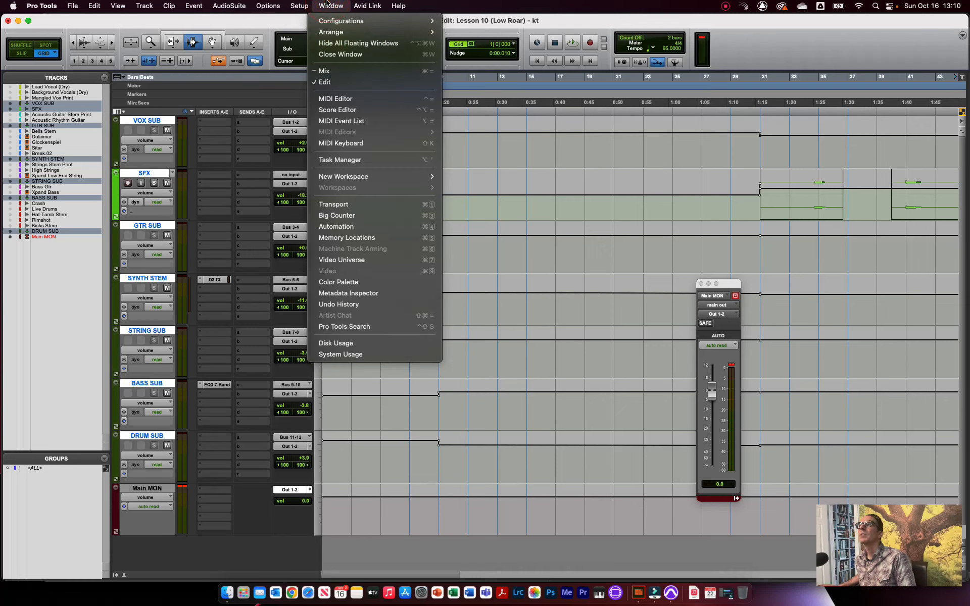
click(362, 70)
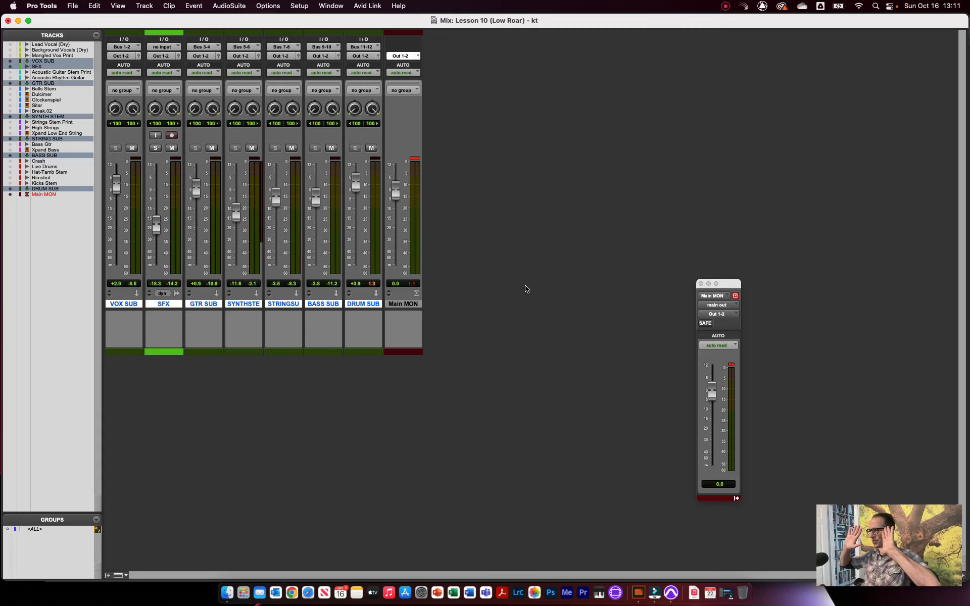
Play from bar 7 past the change at bar 9, watching the automated faders, and lower the system volume
key(space)
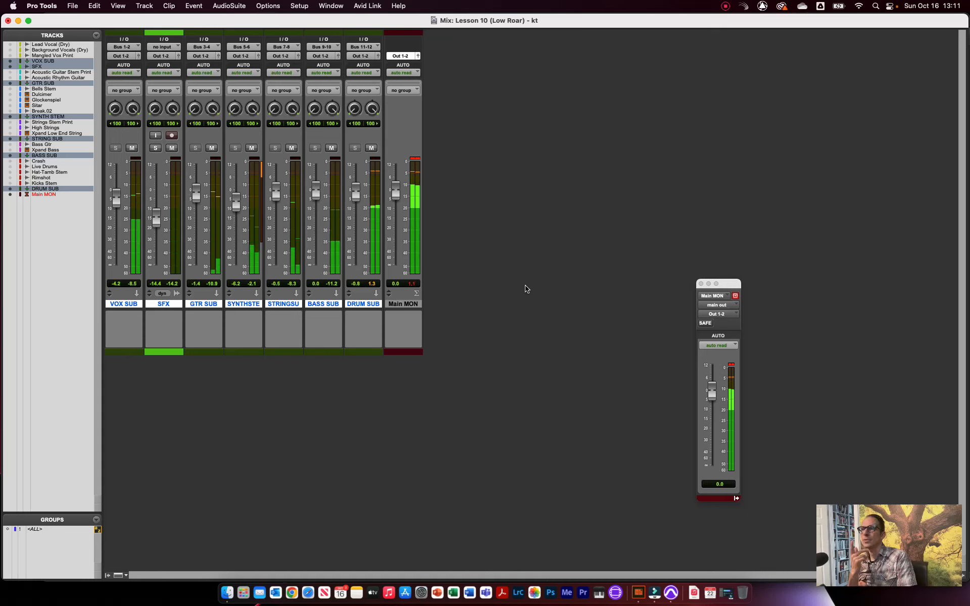
key(XF86AudioLowerVolume)
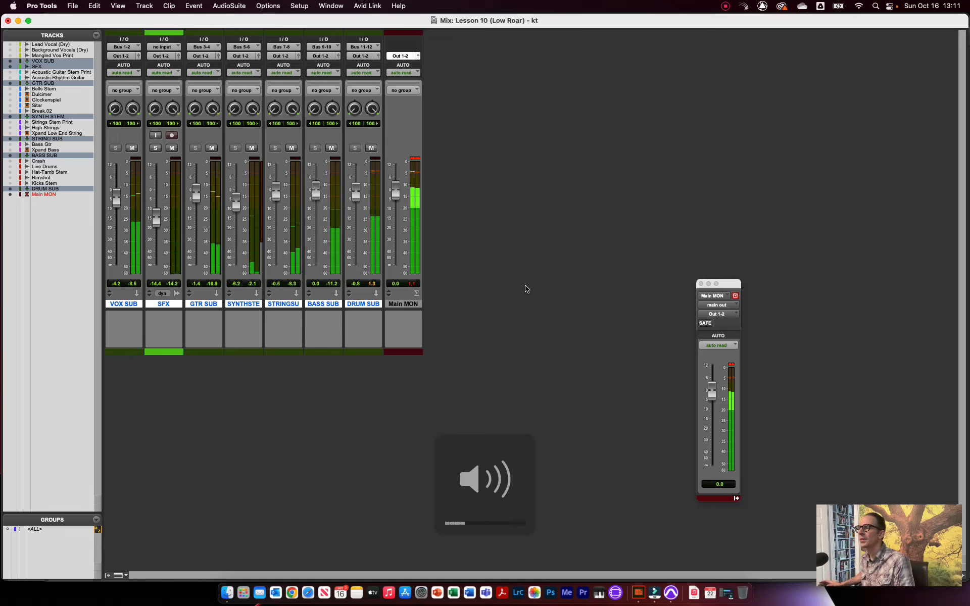
key(XF86AudioLowerVolume)
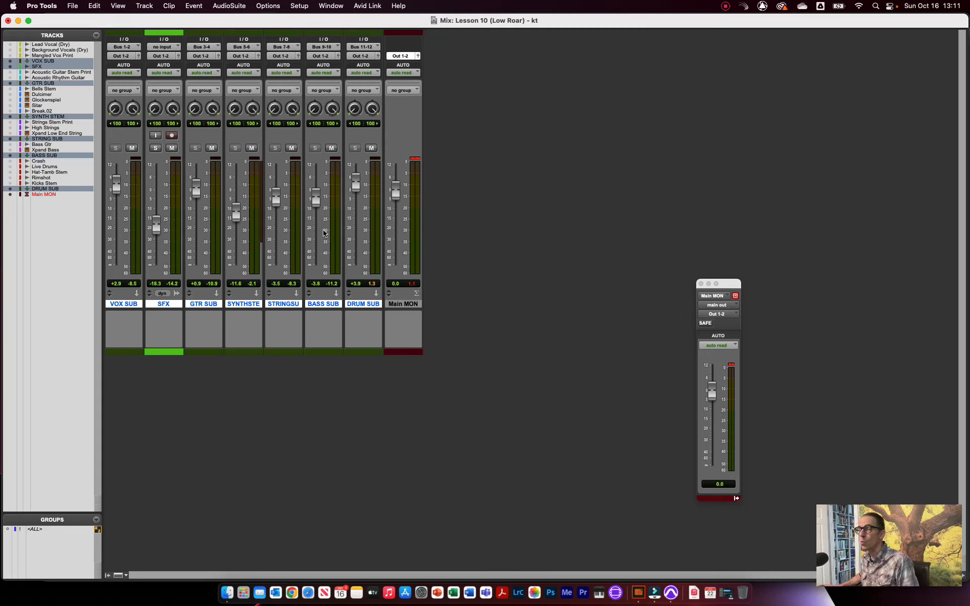
Switch to Adobe Digital Editions, review Parts 3 to 5 of Exercise 10, and return to Pro Tools
click(638, 593)
scroll(574, 301, down, 5)
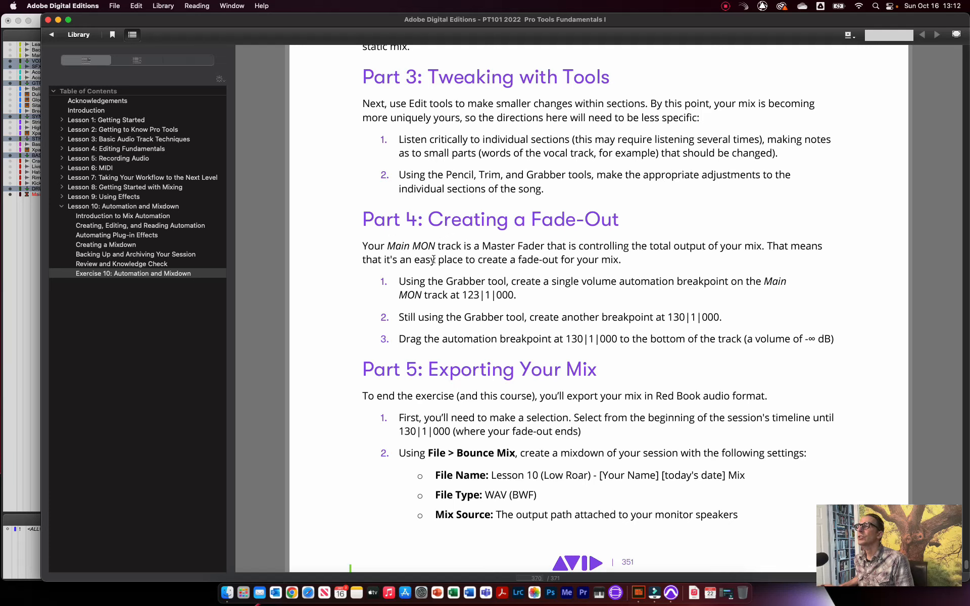
click(28, 334)
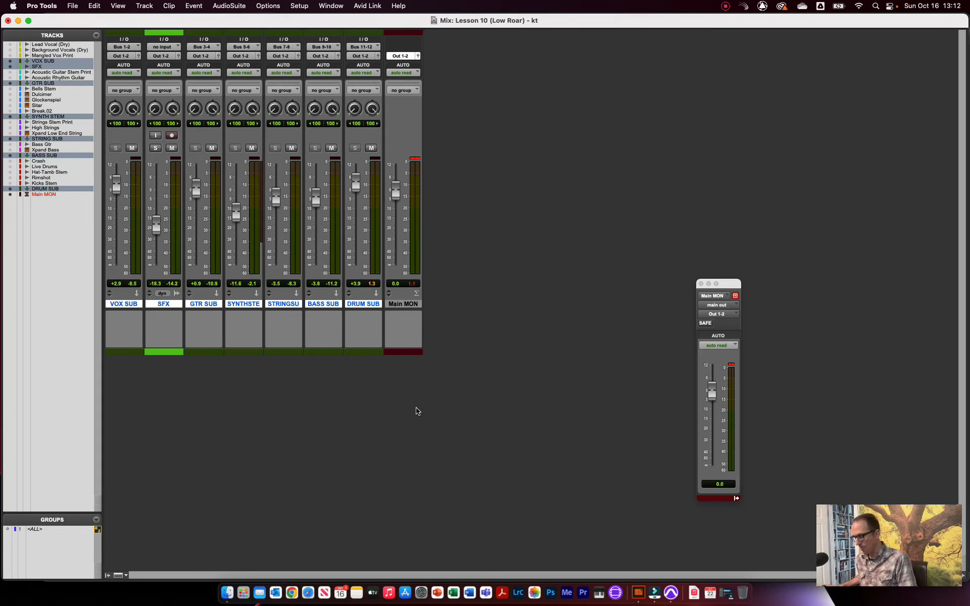
Go back to the Edit window and select 31|1|000 to 47|1|000 across all tracks
key(super+equal)
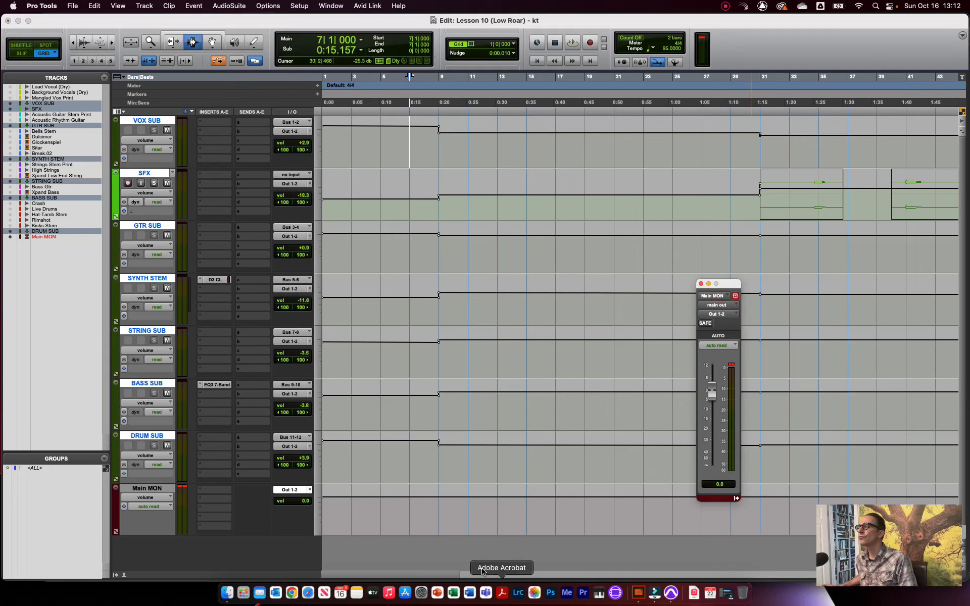
drag(444, 575, 522, 554)
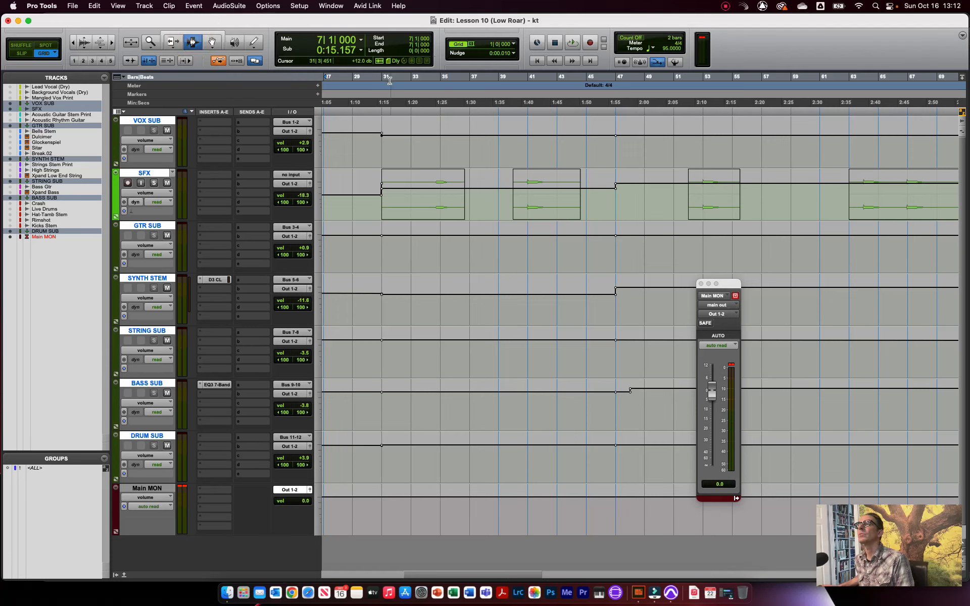
drag(386, 79, 613, 80)
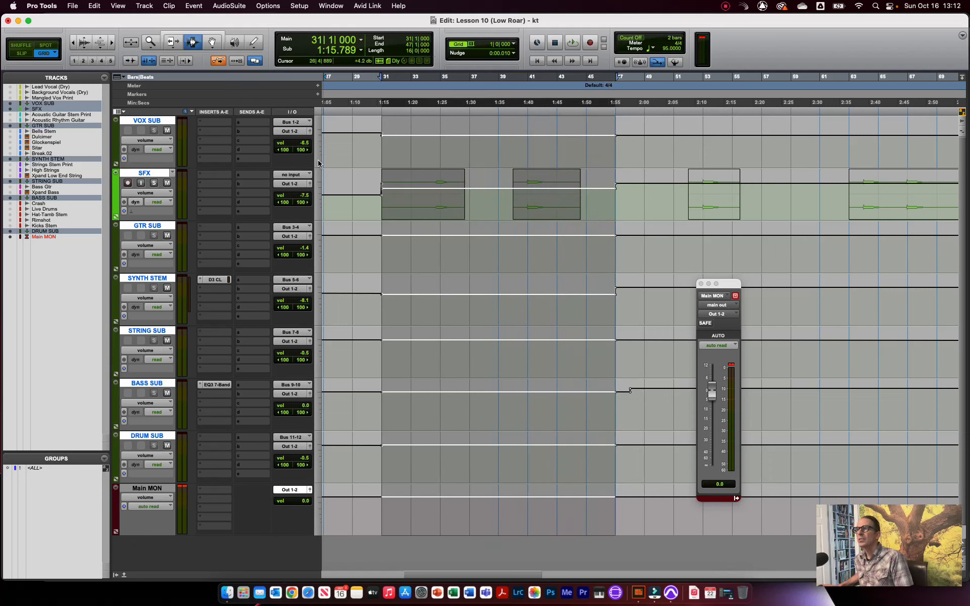
Choose the Free Hand Pencil tool and audition the selected section from bar 31
key(space)
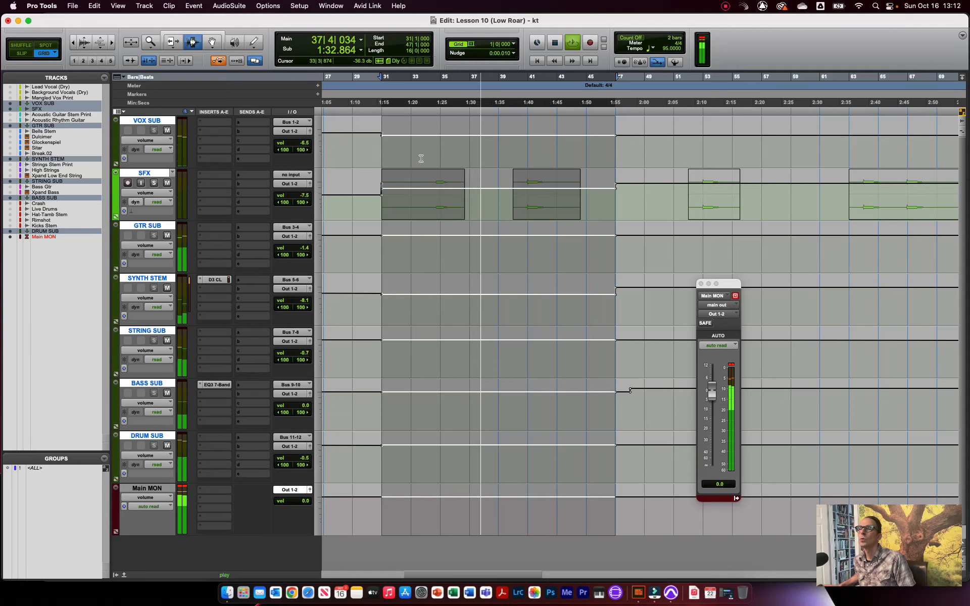
key(space)
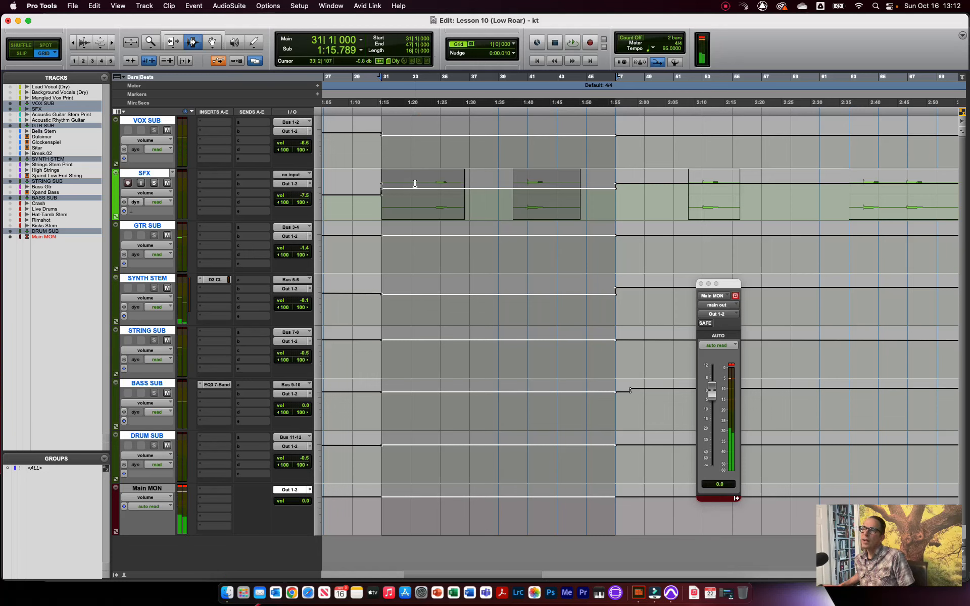
click(256, 43)
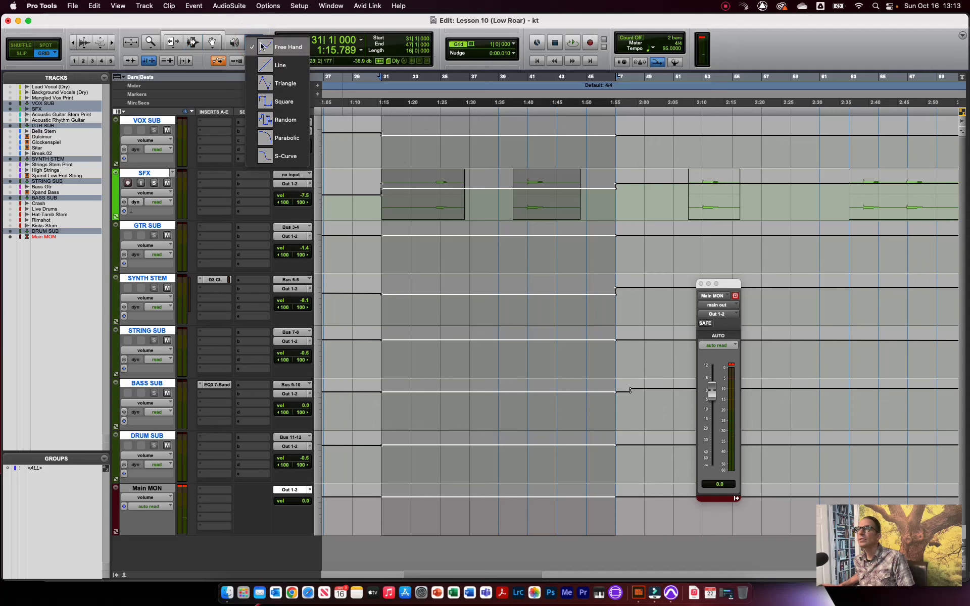
click(267, 46)
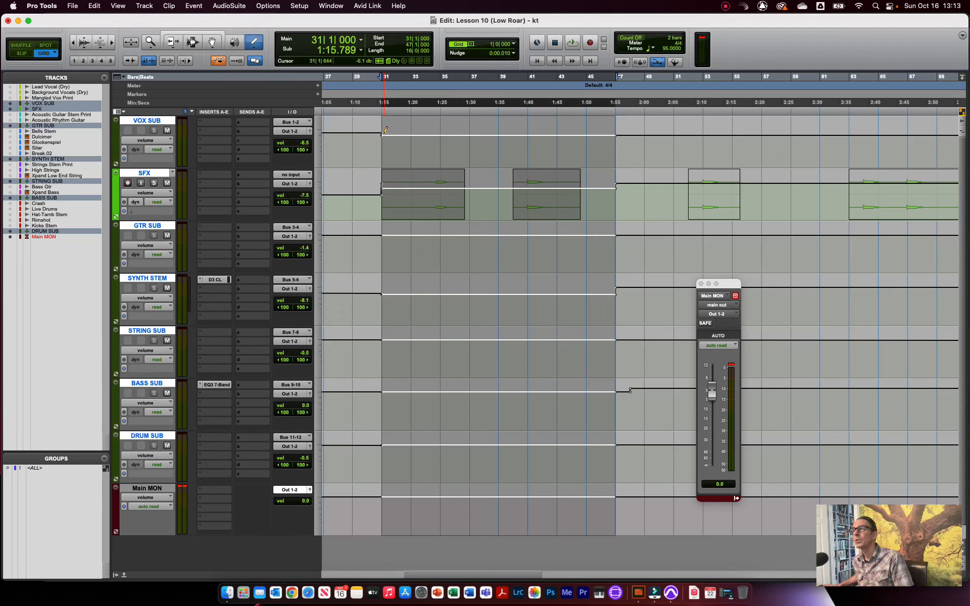
key(space)
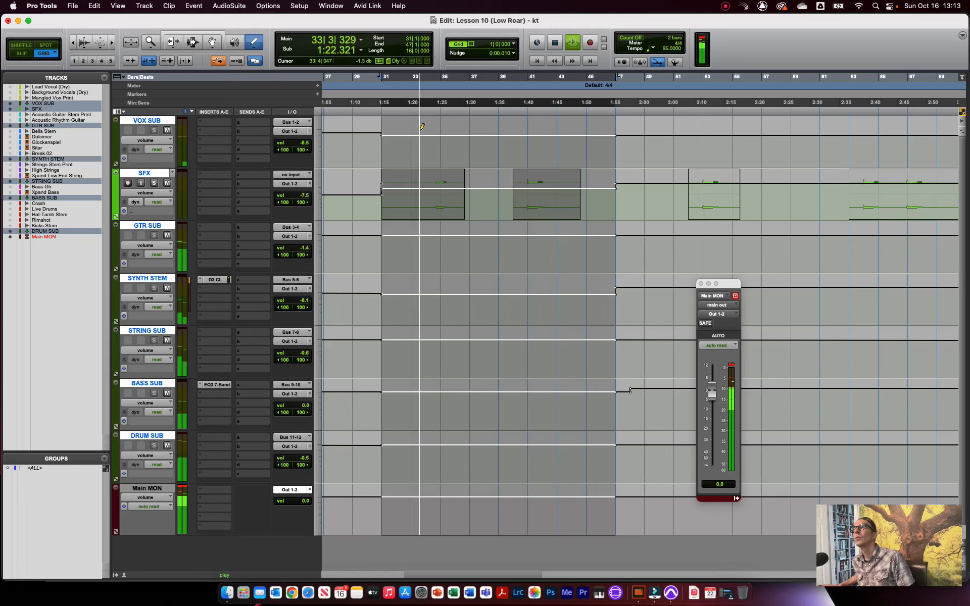
key(space)
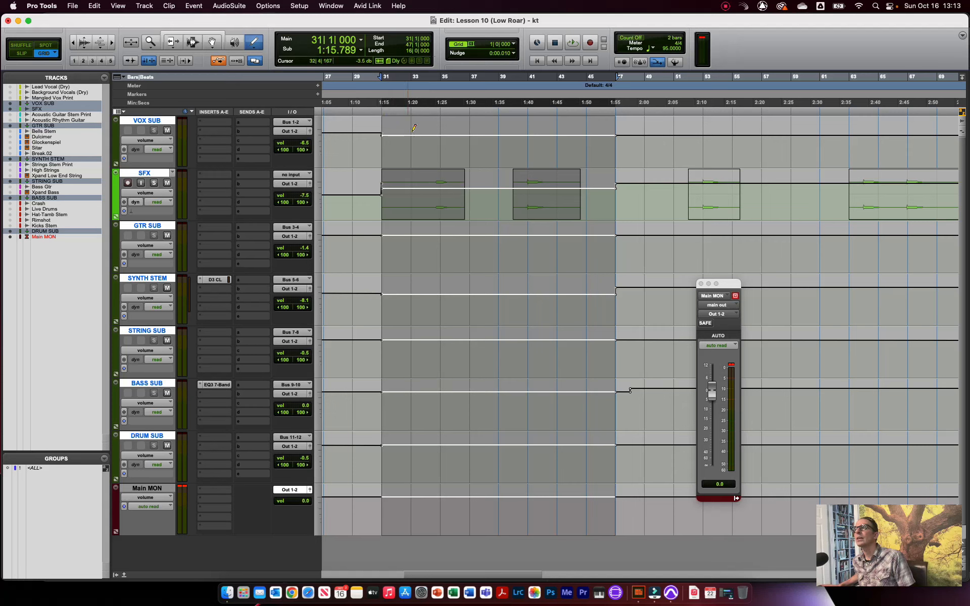
Add a breakpoint with the Grabber tool to the VOX SUB volume automation at about bar 35
click(213, 46)
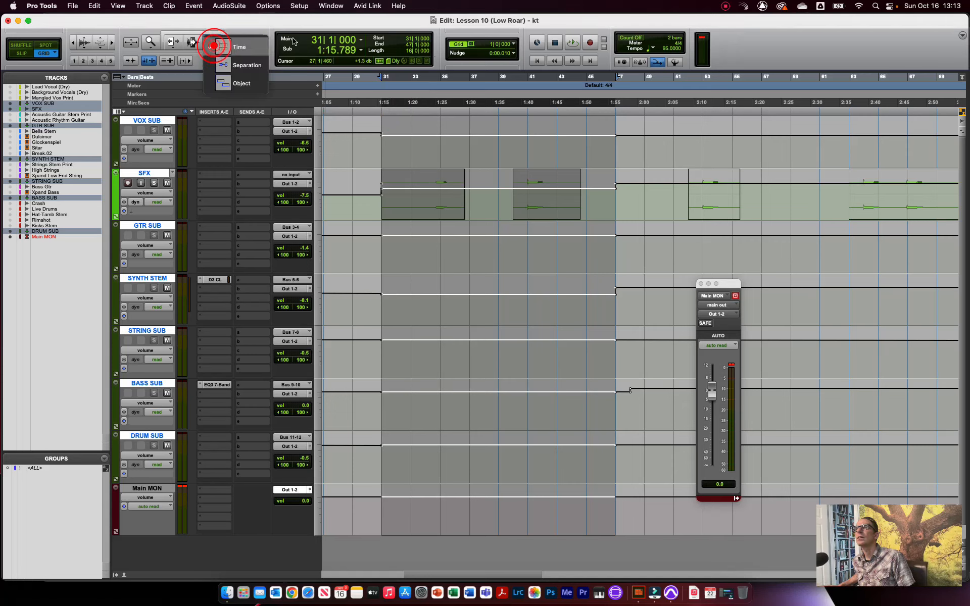
click(212, 41)
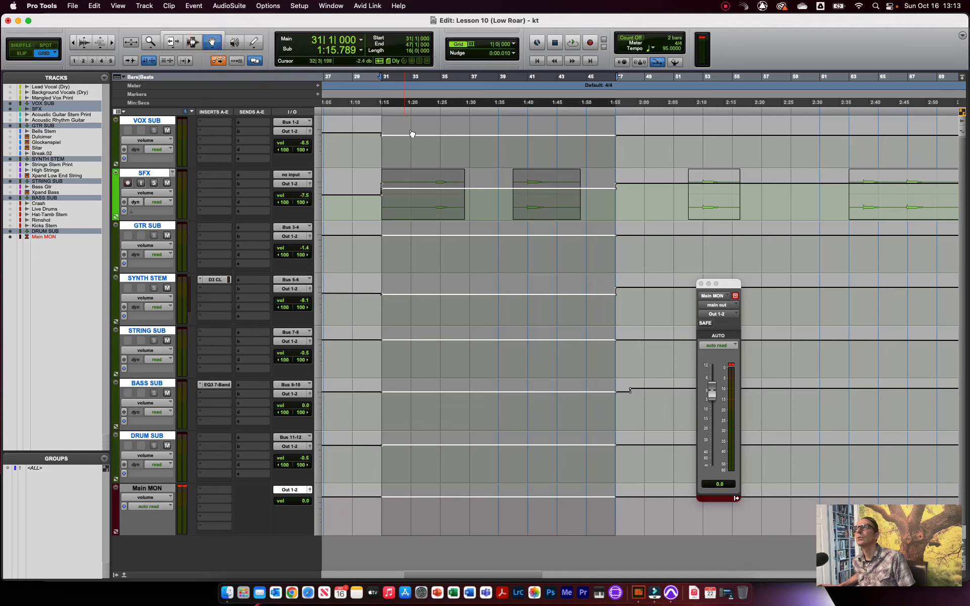
click(442, 136)
Draw a curved freehand dip in the VOX SUB volume automation from bar 31 to about bar 34, and play it back
click(255, 44)
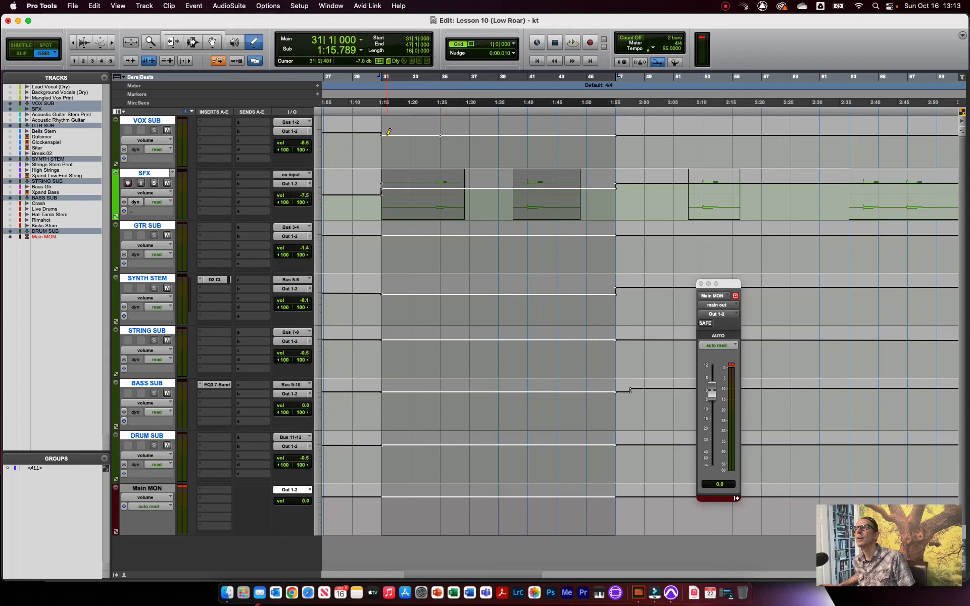
drag(387, 132, 395, 137)
drag(429, 137, 431, 132)
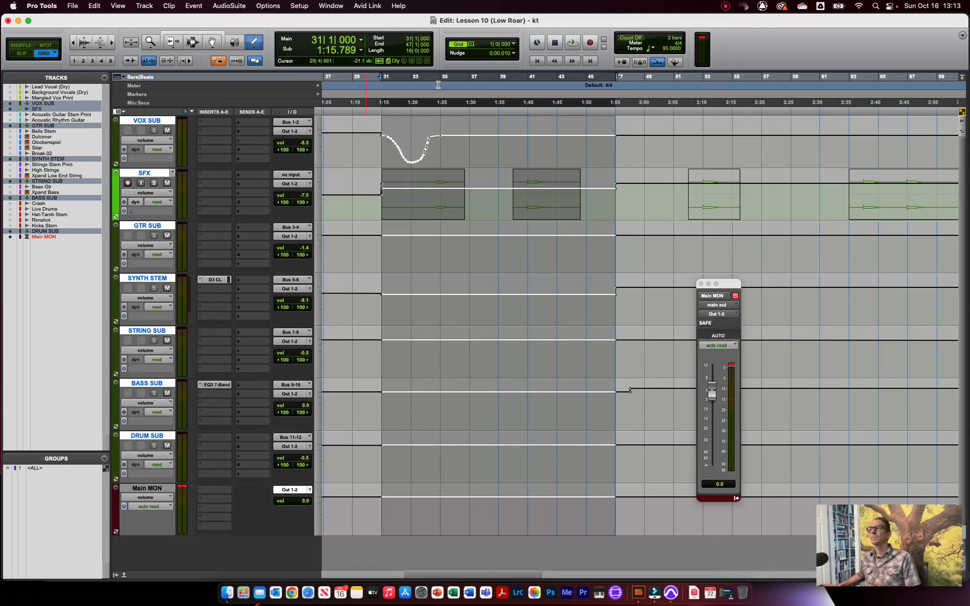
key(space)
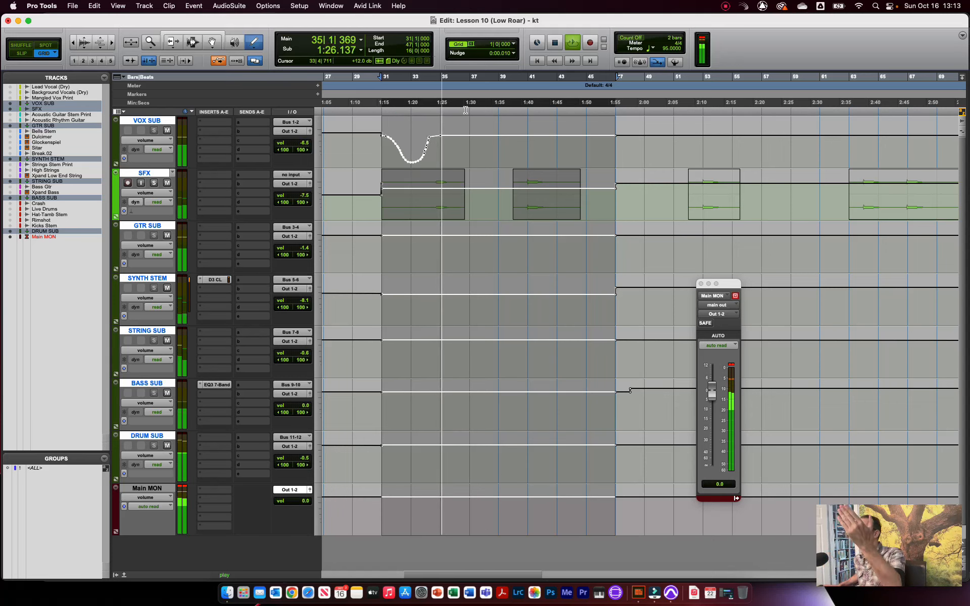
key(space)
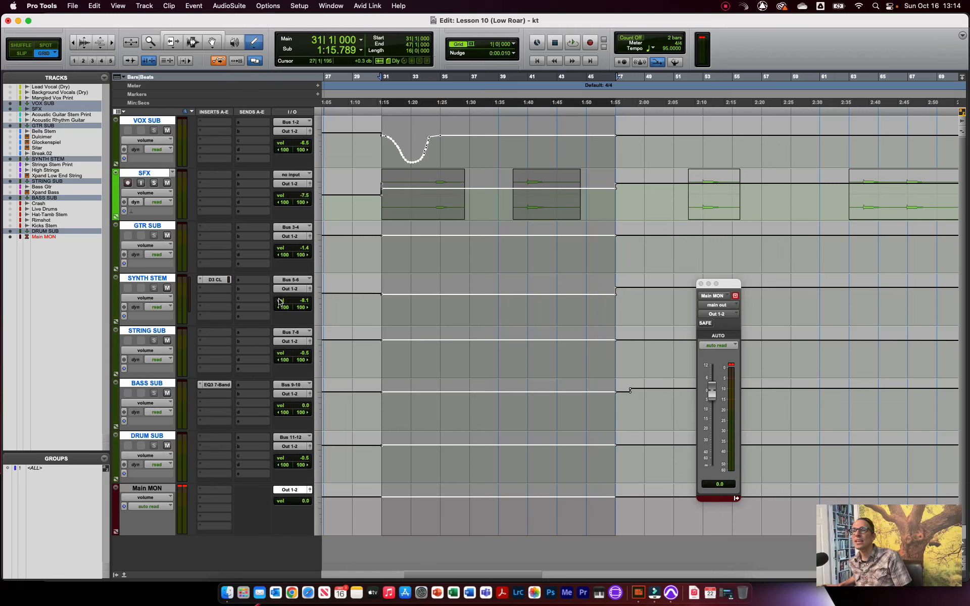
Draw a long, gradual freehand dip in the GTR SUB volume automation from bar 31 to about bar 41, and play it back
key(space)
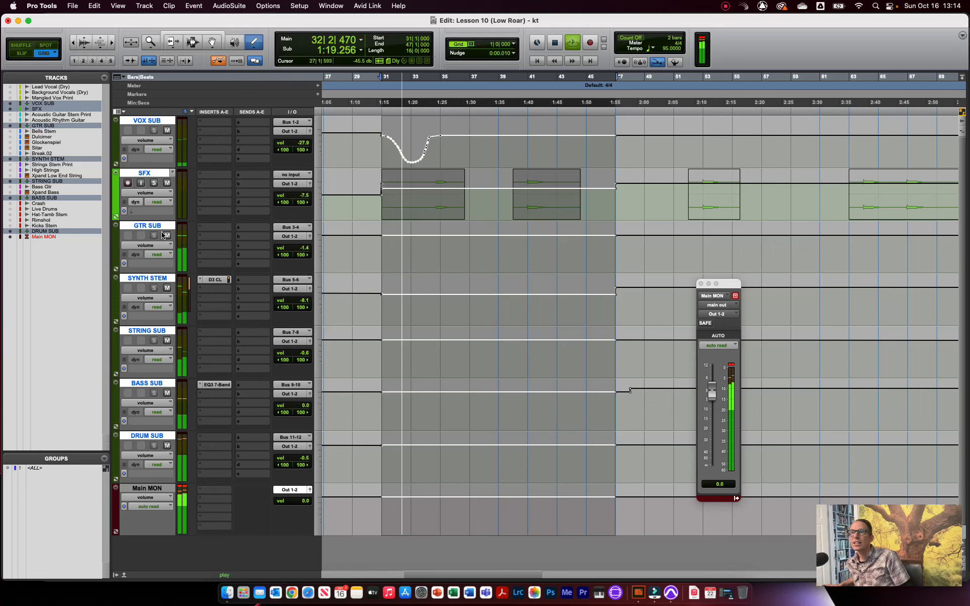
key(space)
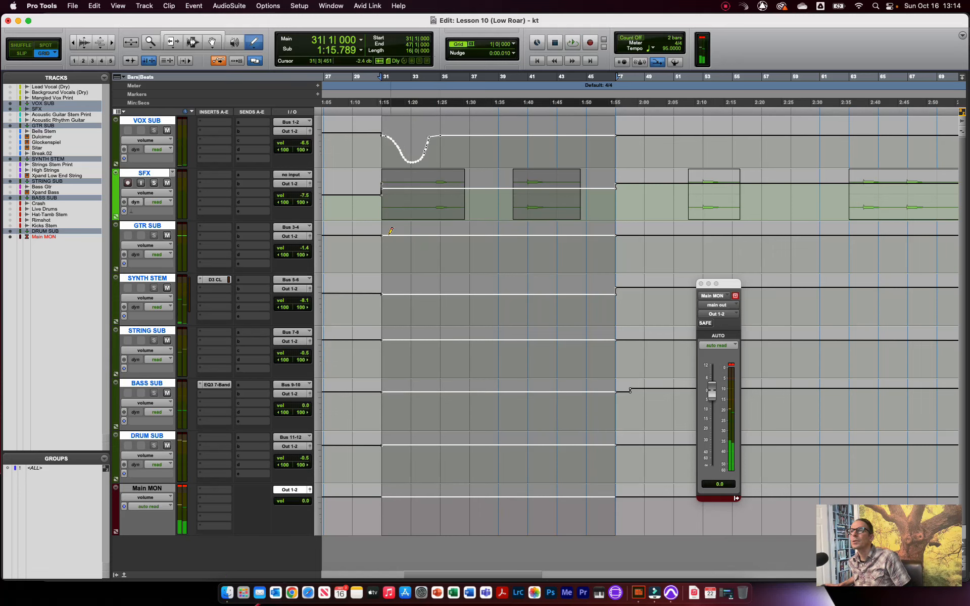
drag(385, 234, 425, 245)
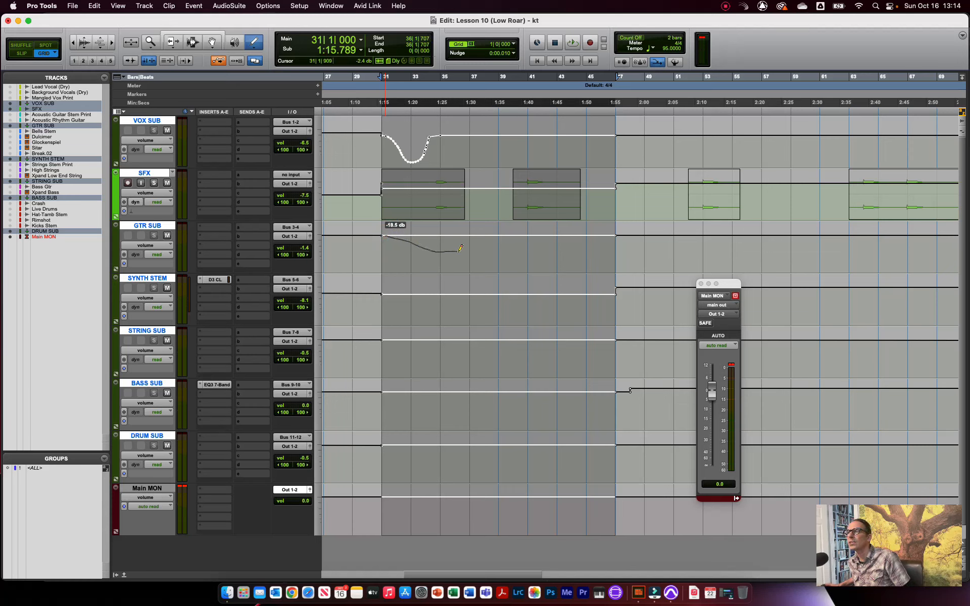
drag(469, 251, 527, 234)
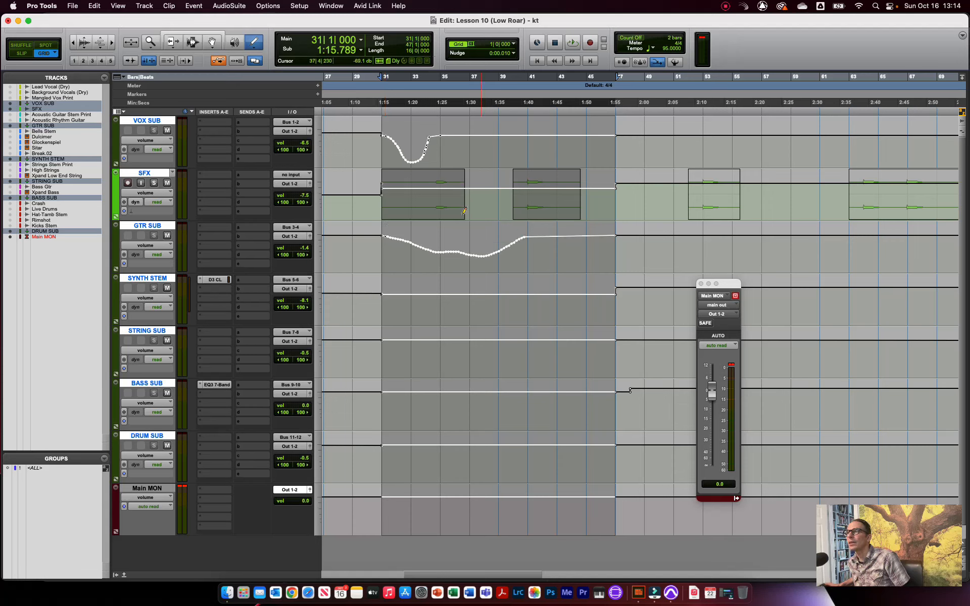
key(space)
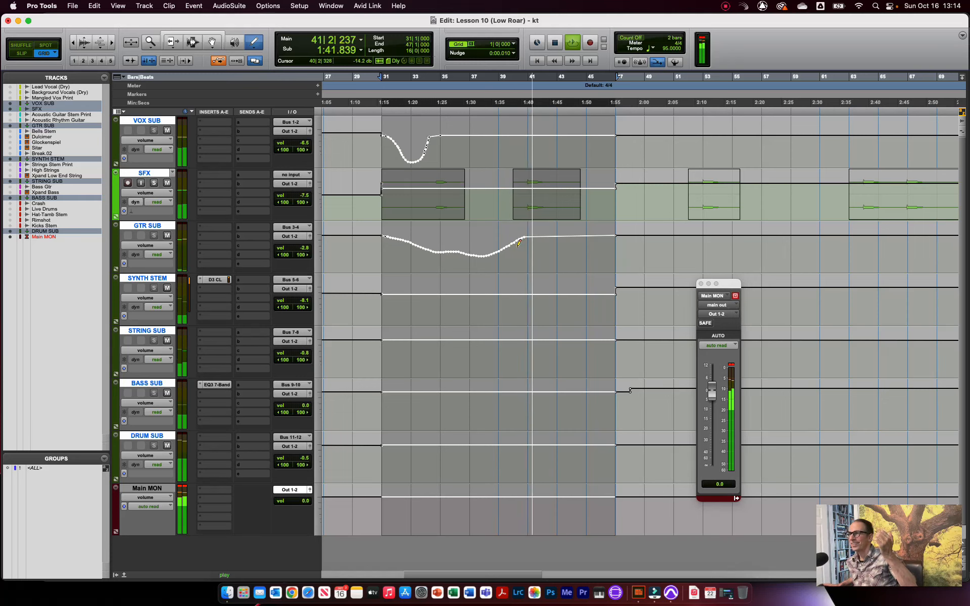
key(space)
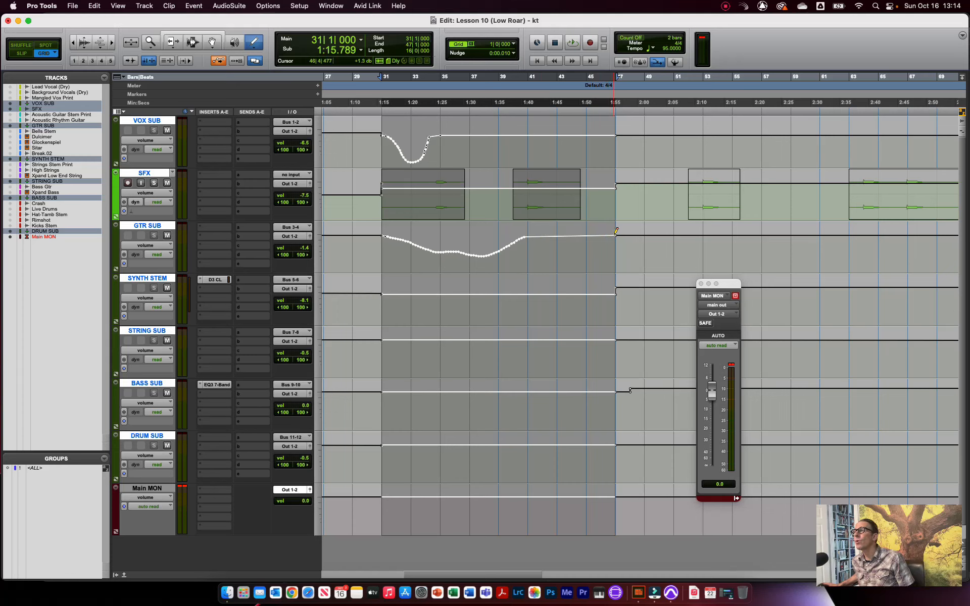
drag(544, 235, 556, 256)
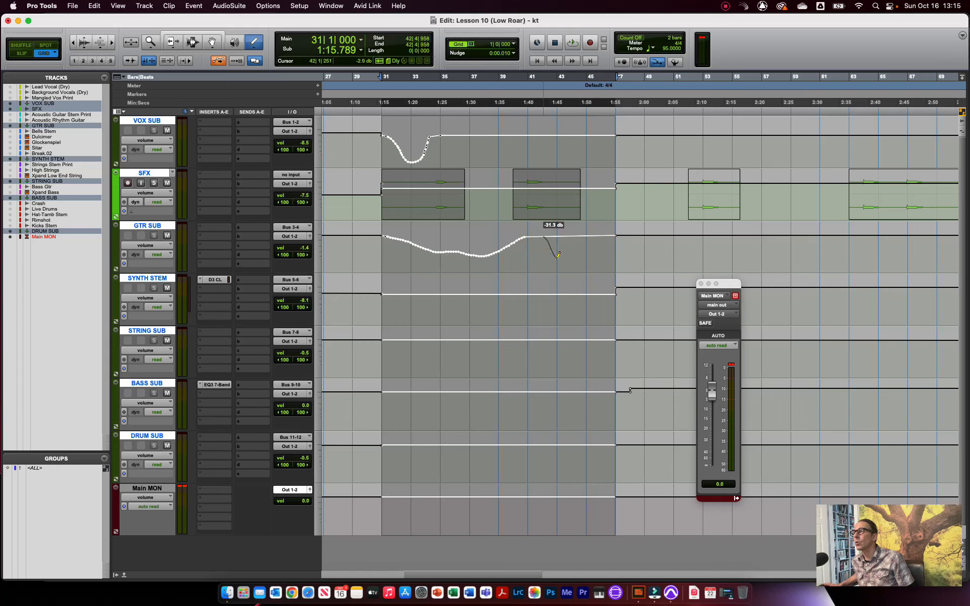
drag(558, 255, 558, 256)
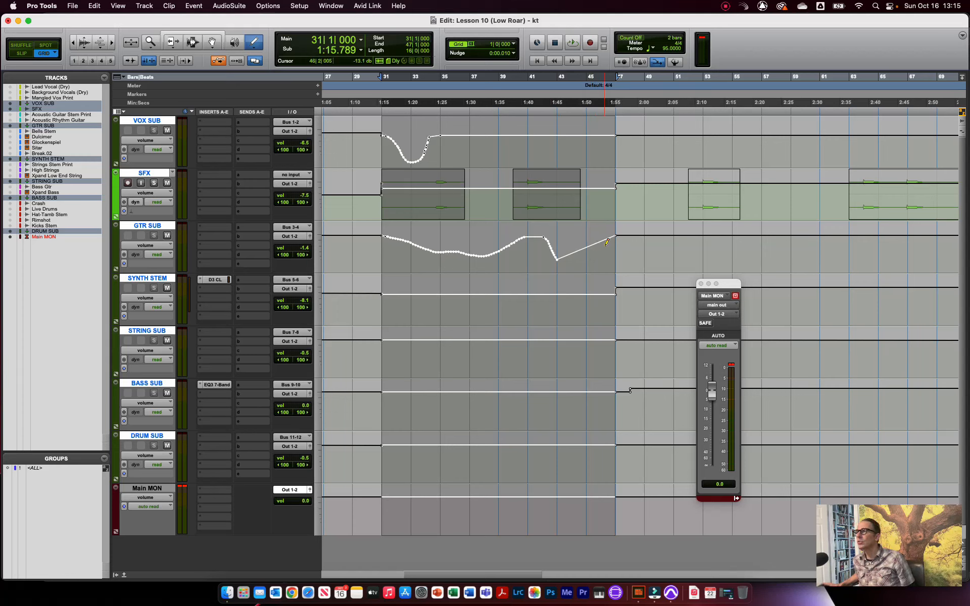
key(super+z)
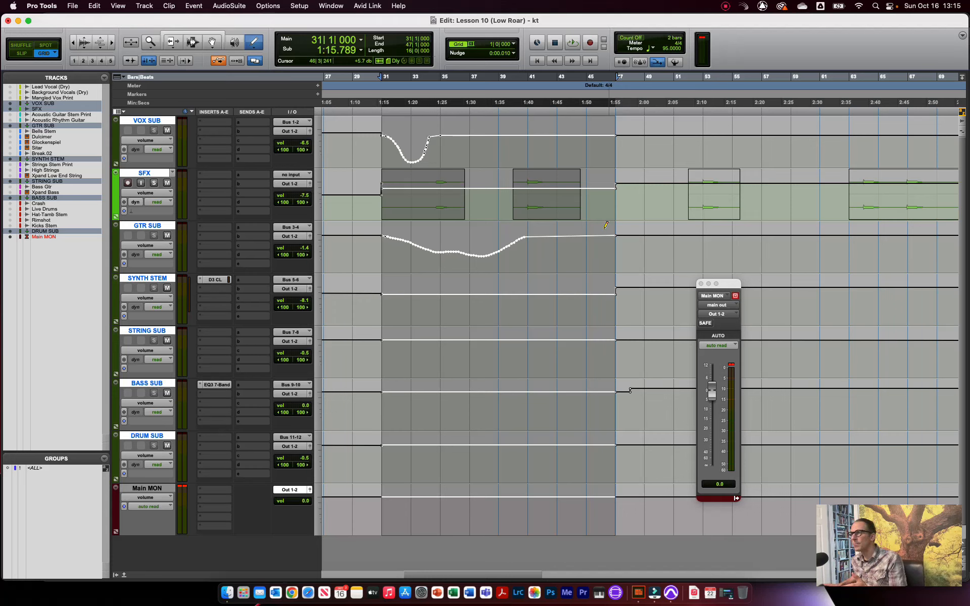
drag(545, 234, 589, 254)
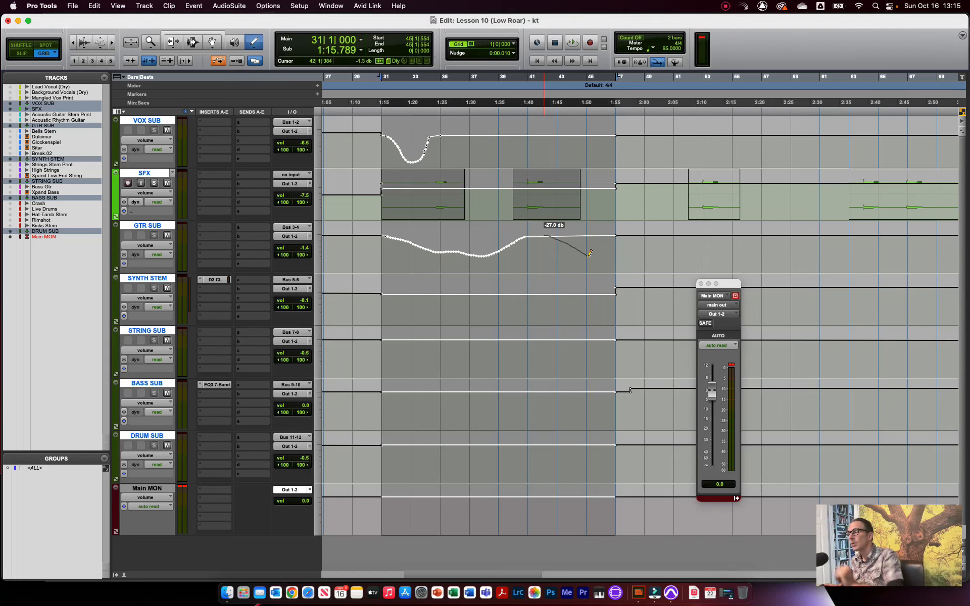
drag(590, 253, 588, 254)
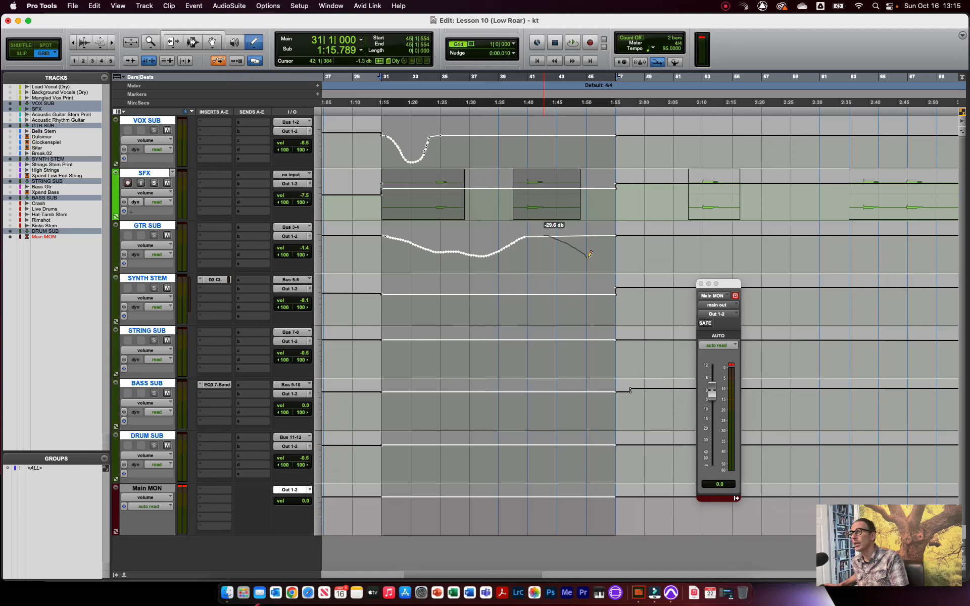
drag(589, 256, 589, 255)
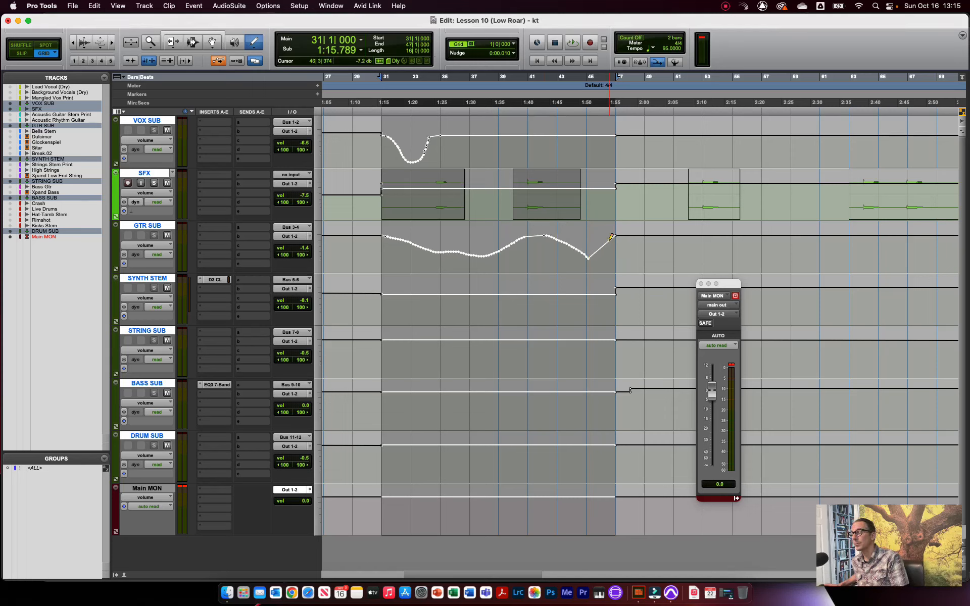
key(super+z)
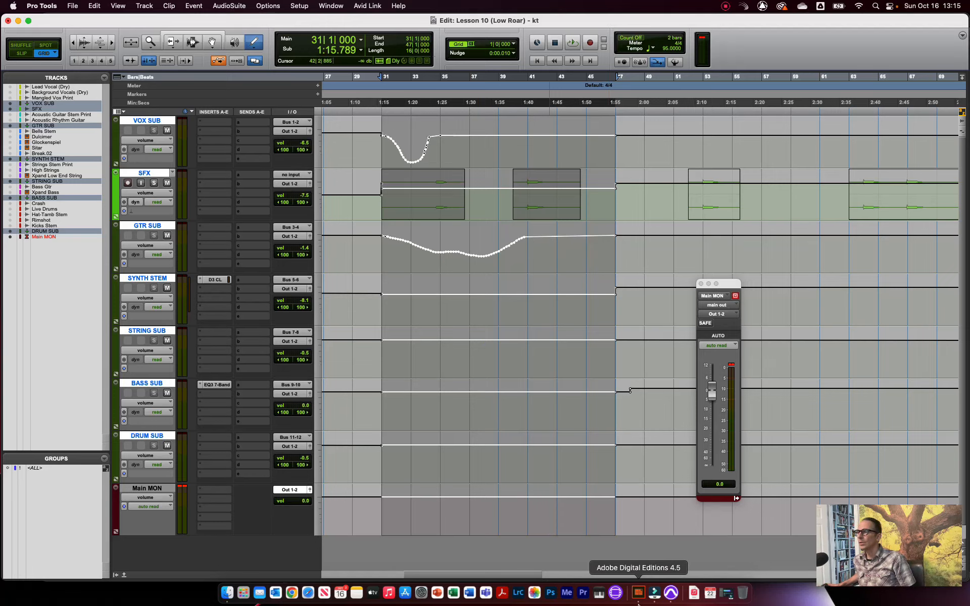
Switch to Adobe Digital Editions and read the Exercise 10 instructions for creating a fade-out and exporting the mix
click(638, 601)
scroll(589, 315, down, 1)
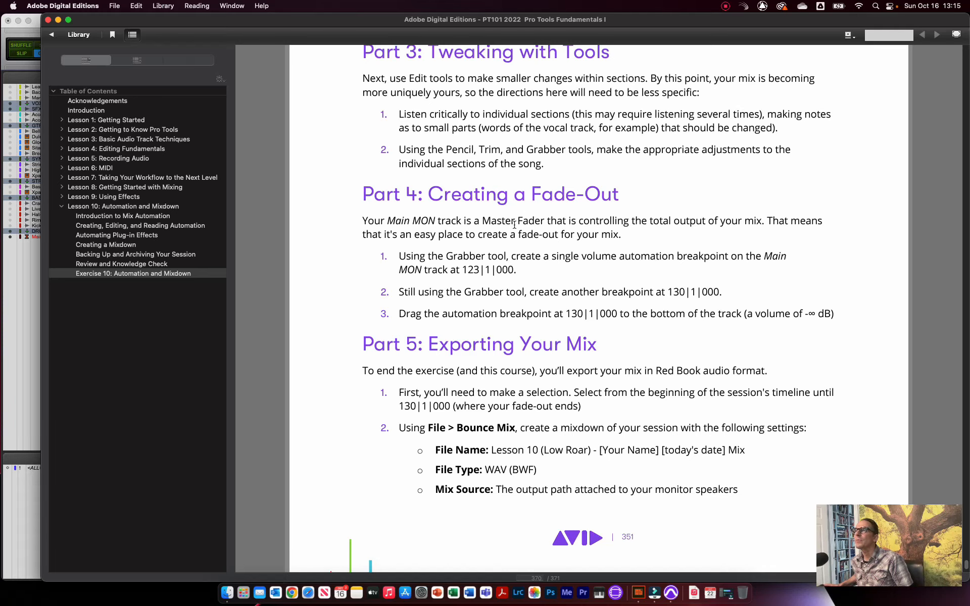
scroll(515, 224, down, 4)
scroll(515, 227, down, 3)
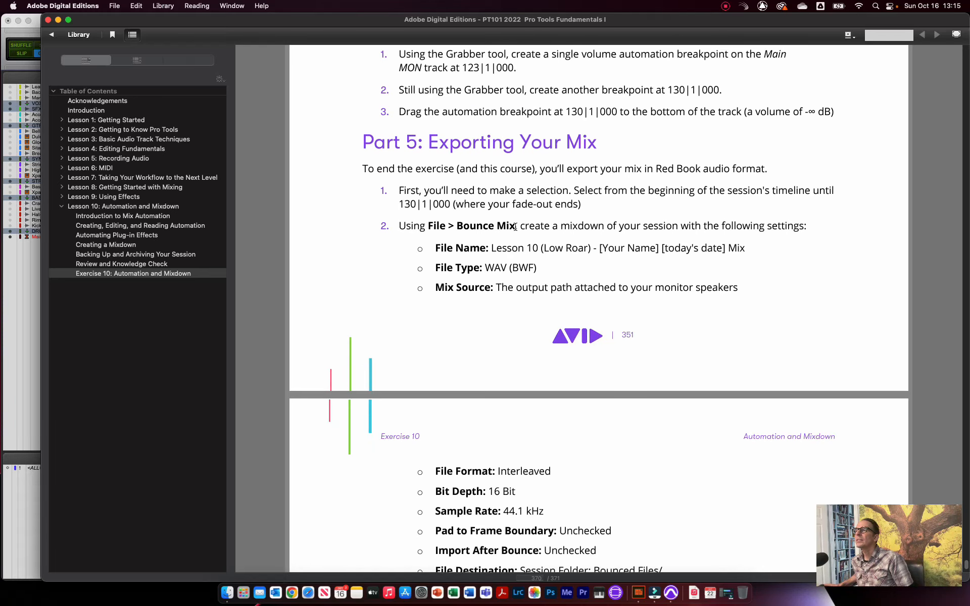
scroll(516, 227, up, 5)
scroll(515, 227, down, 3)
scroll(515, 227, down, 6)
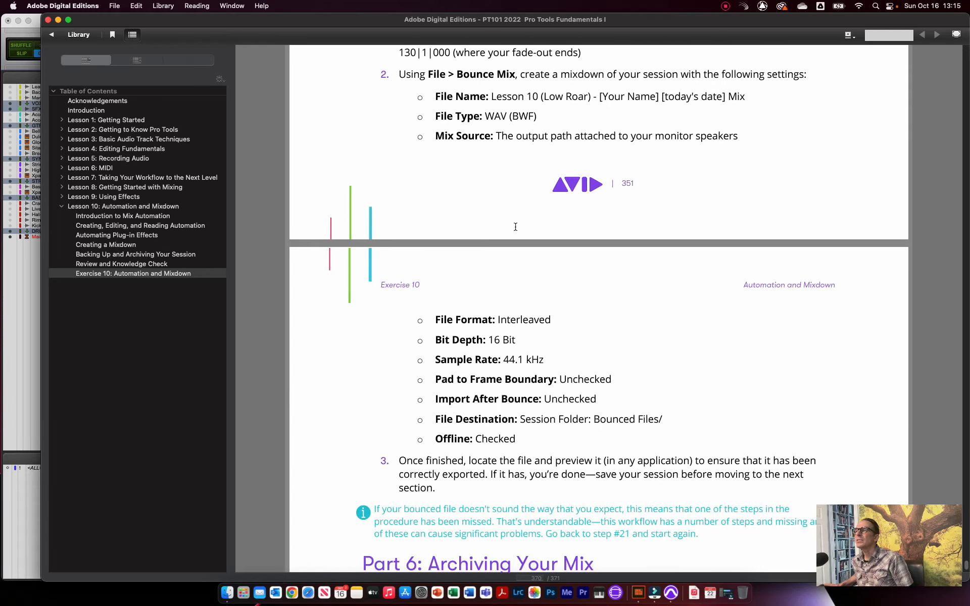
scroll(515, 227, up, 8)
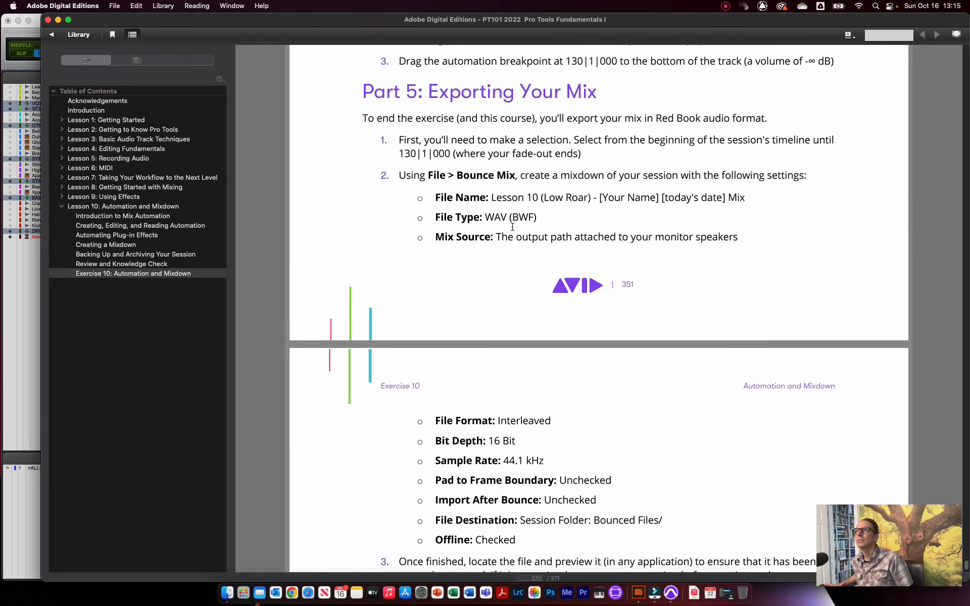
scroll(513, 227, down, 2)
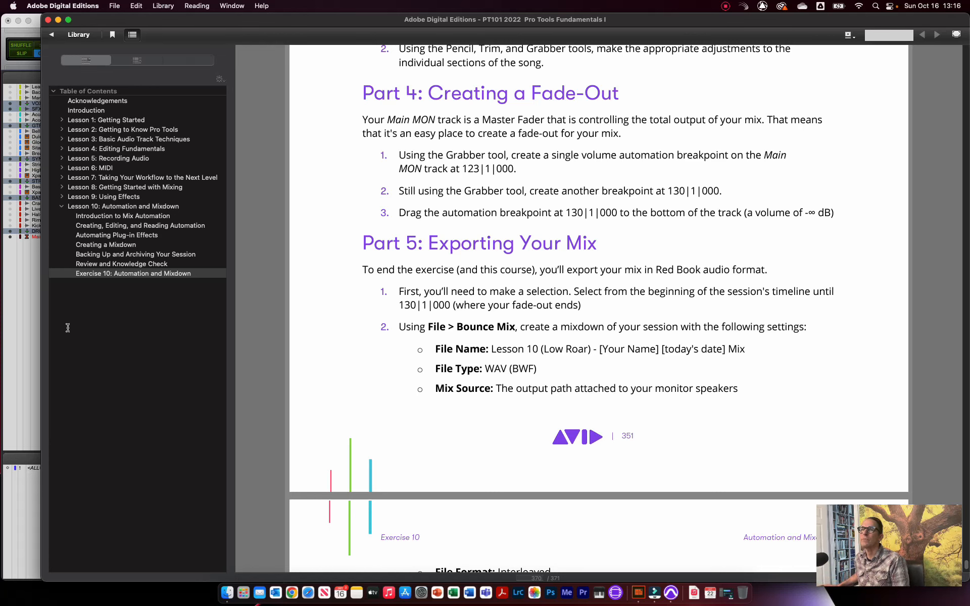
Return to Pro Tools and select only the Main MON track, with the whole song in view
click(36, 320)
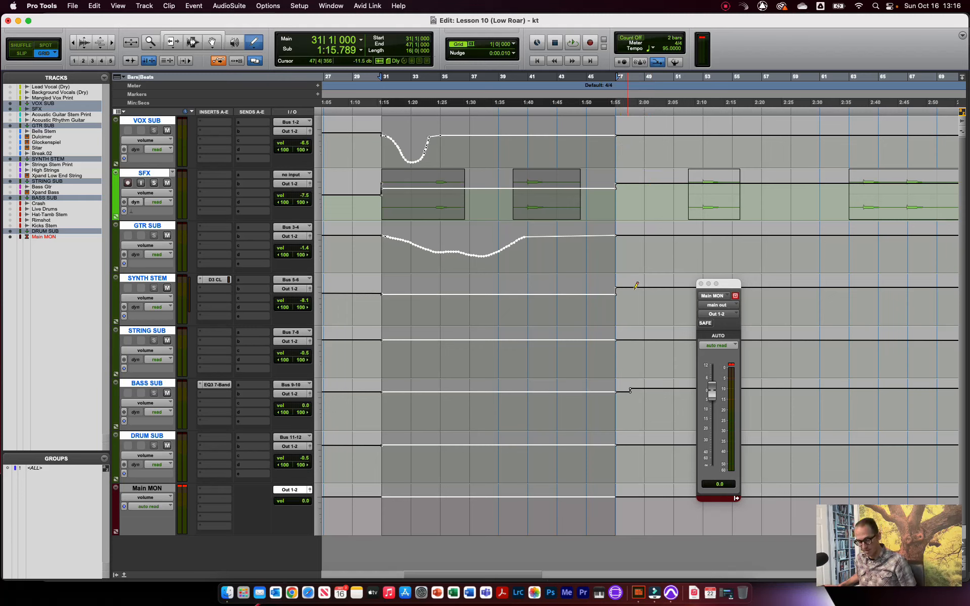
key(alt+a)
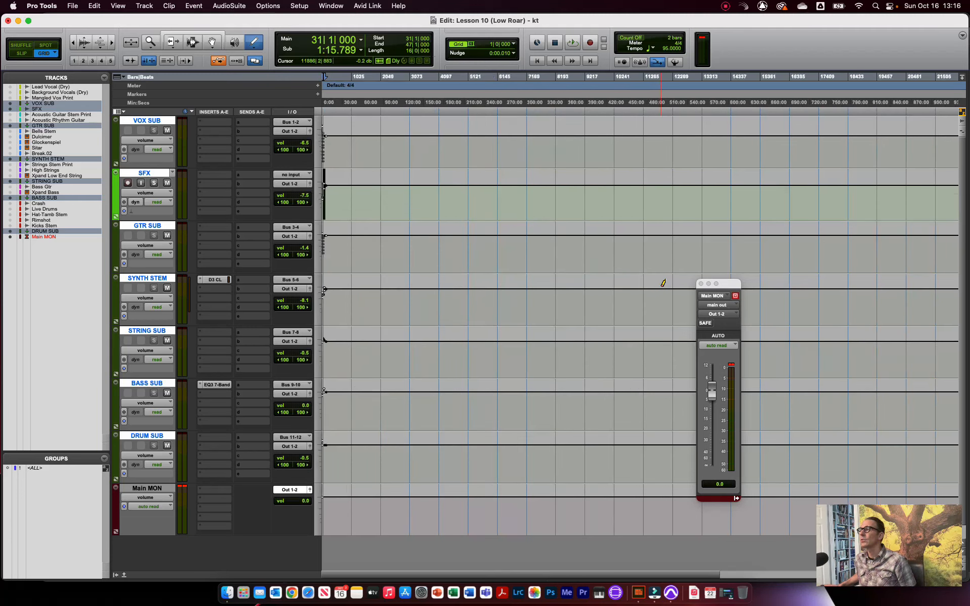
key(r)
key(r)
key(r)
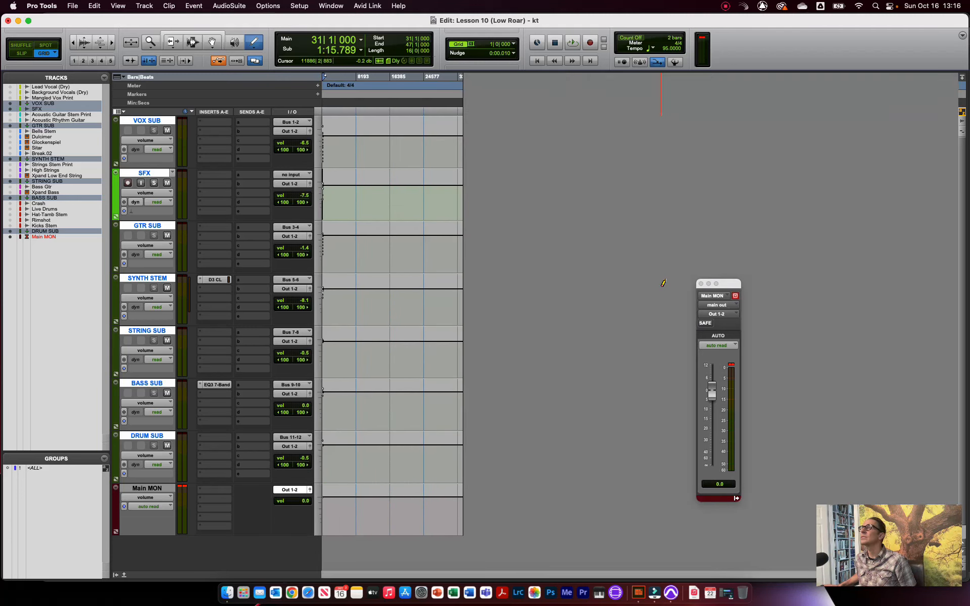
key(t)
key(t)
key(t)
key(r)
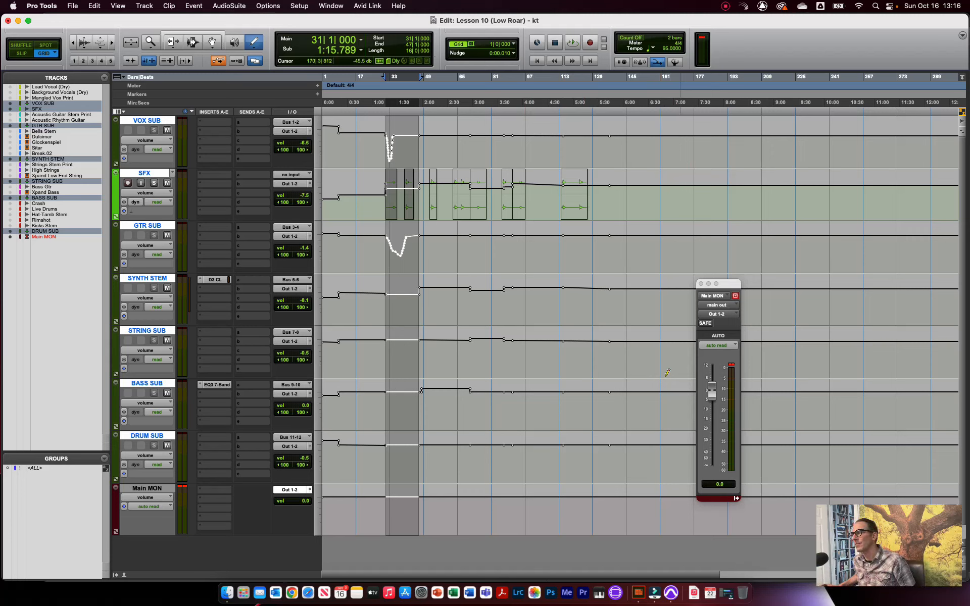
click(164, 487)
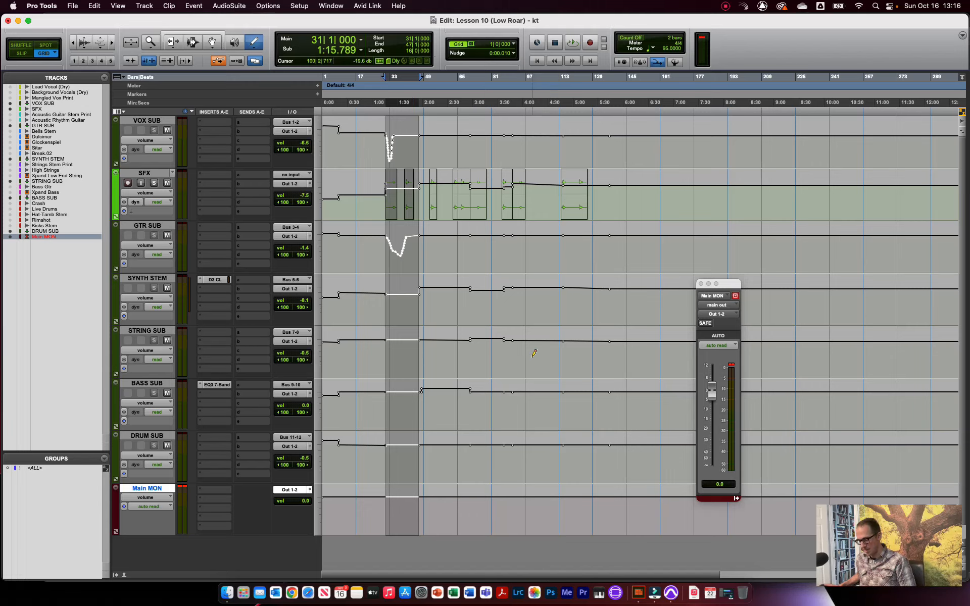
Play the song in the Mix window and try fading the whole mix down with the Main MON fader
key(super+equal)
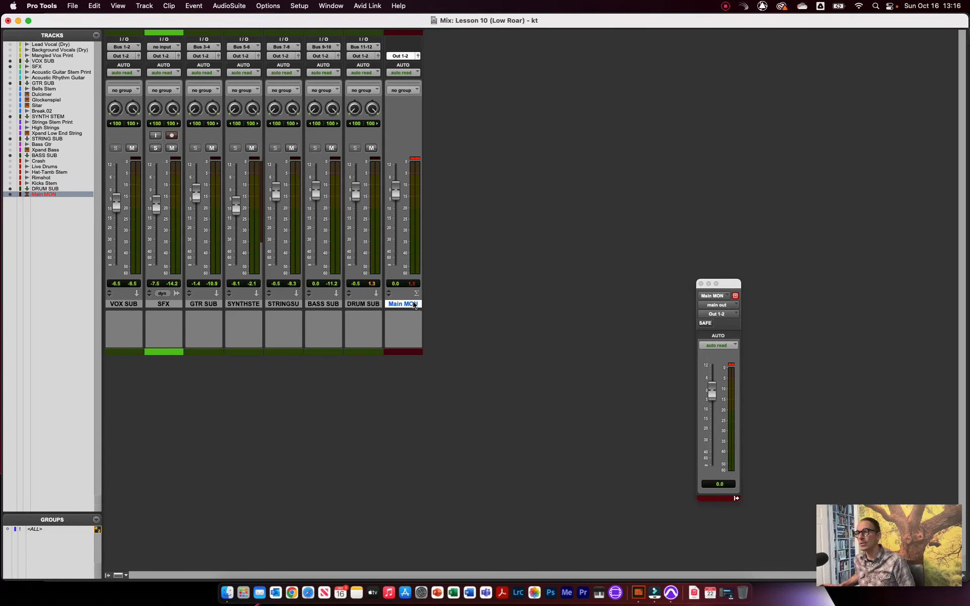
key(space)
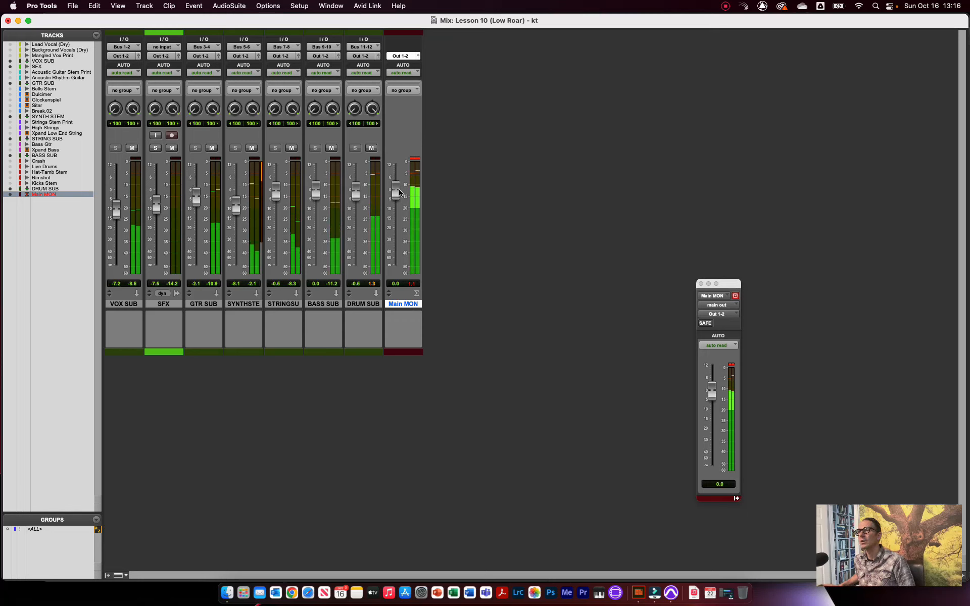
drag(400, 192, 403, 277)
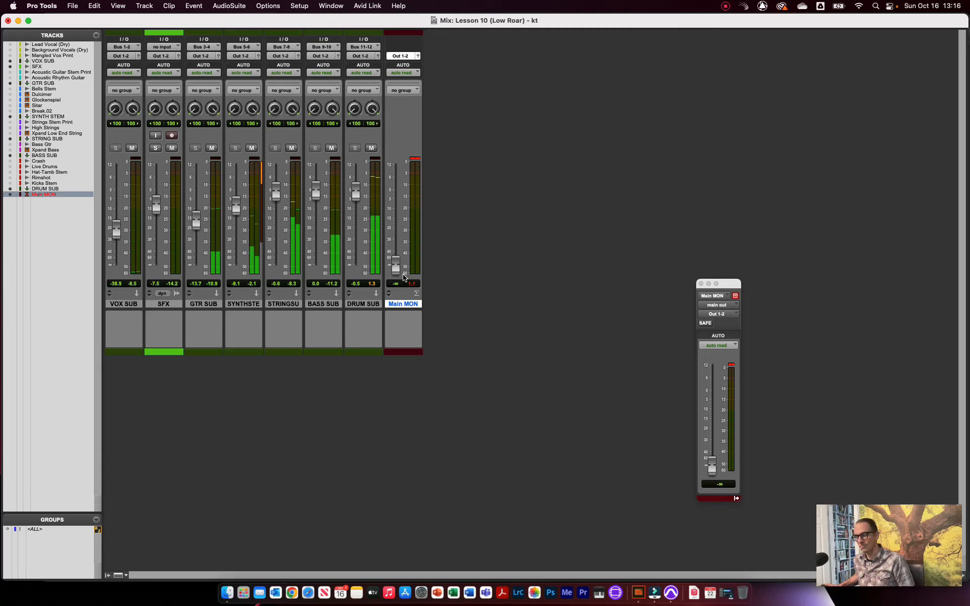
alt+click(397, 267)
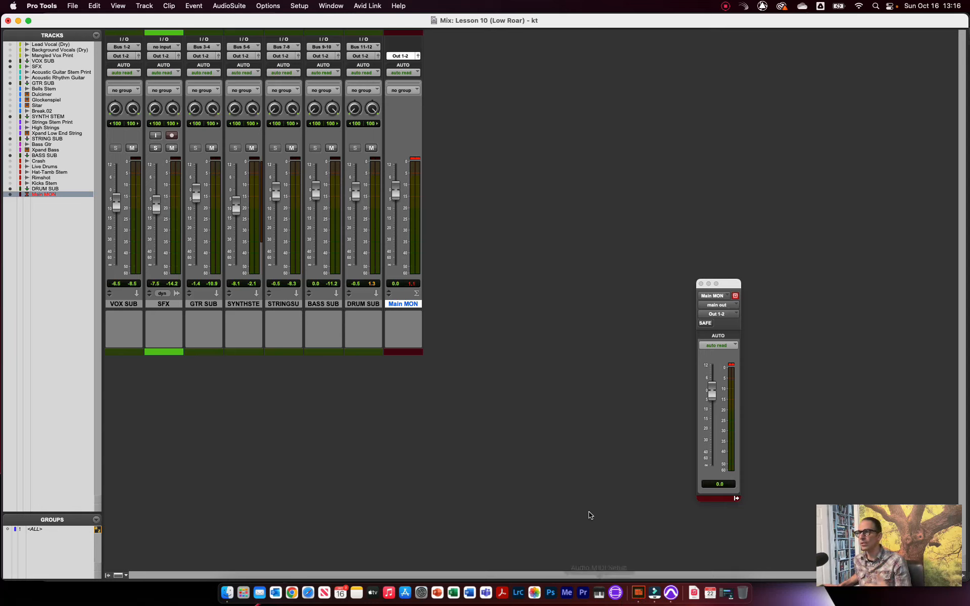
drag(397, 194, 405, 222)
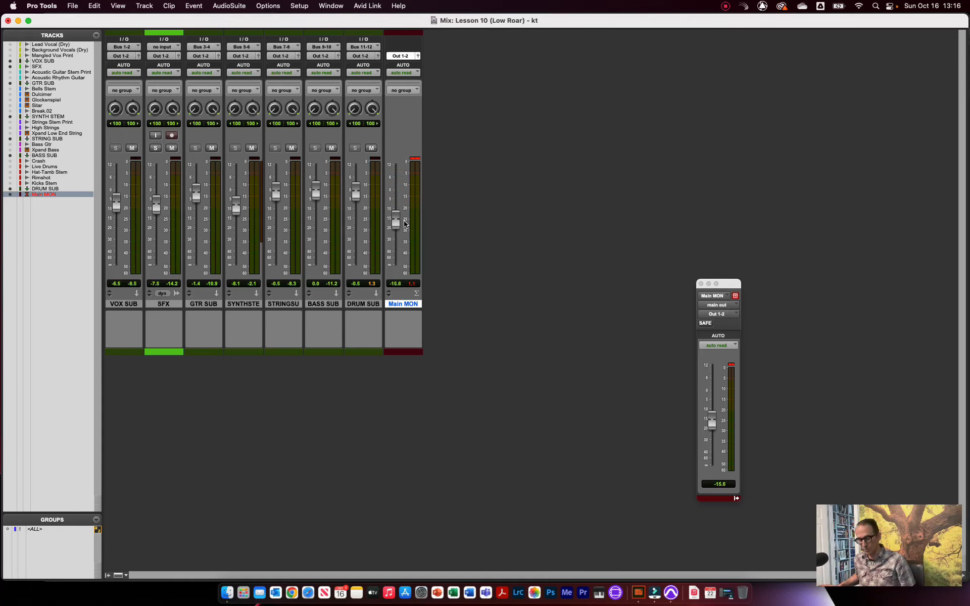
Switch to Adobe Digital Editions and review the Exercise 10 instructions for the fade-out breakpoints, export and archiving
click(635, 594)
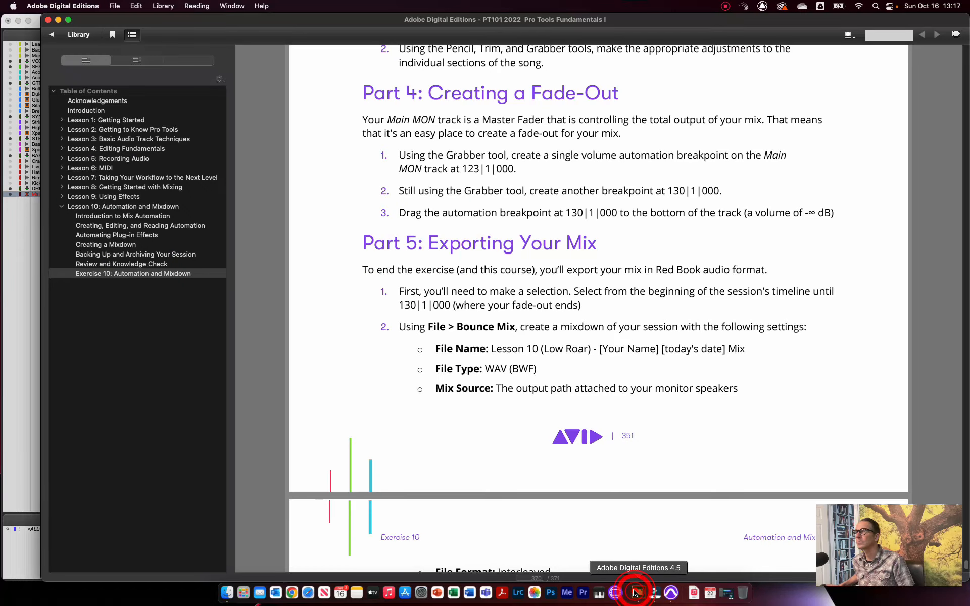
scroll(596, 373, down, 10)
scroll(596, 373, up, 4)
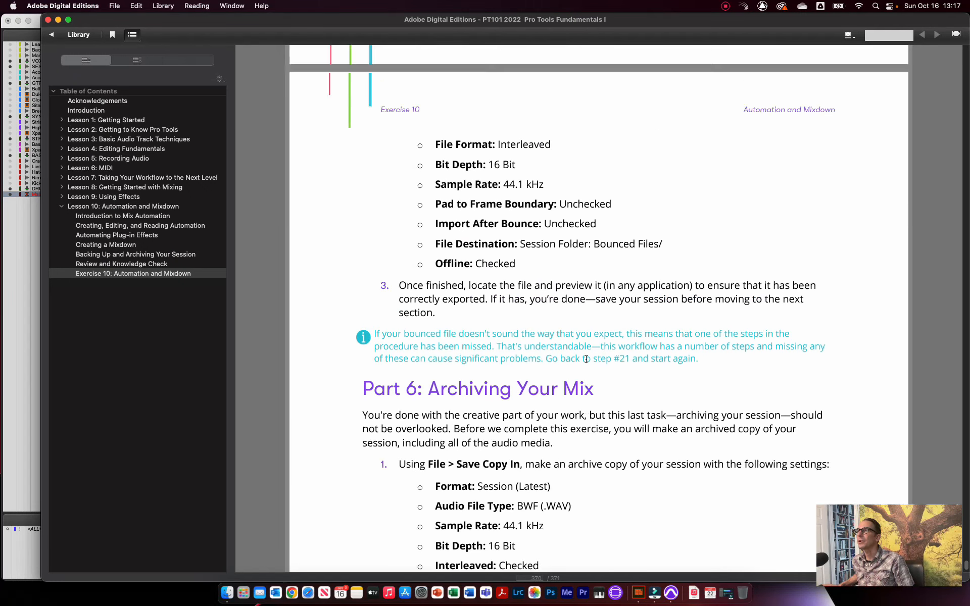
scroll(586, 360, up, 8)
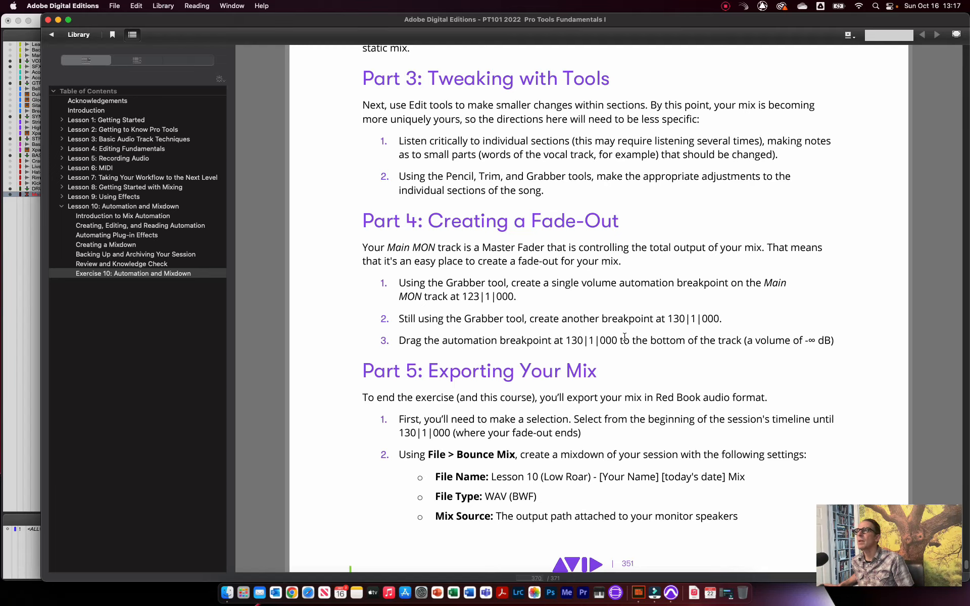
scroll(625, 340, down, 3)
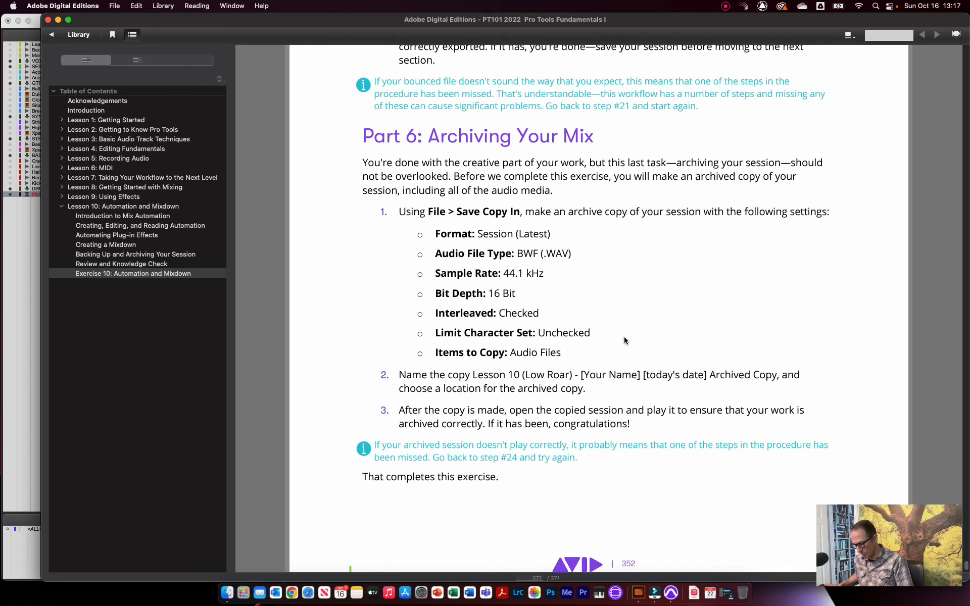
scroll(595, 352, up, 8)
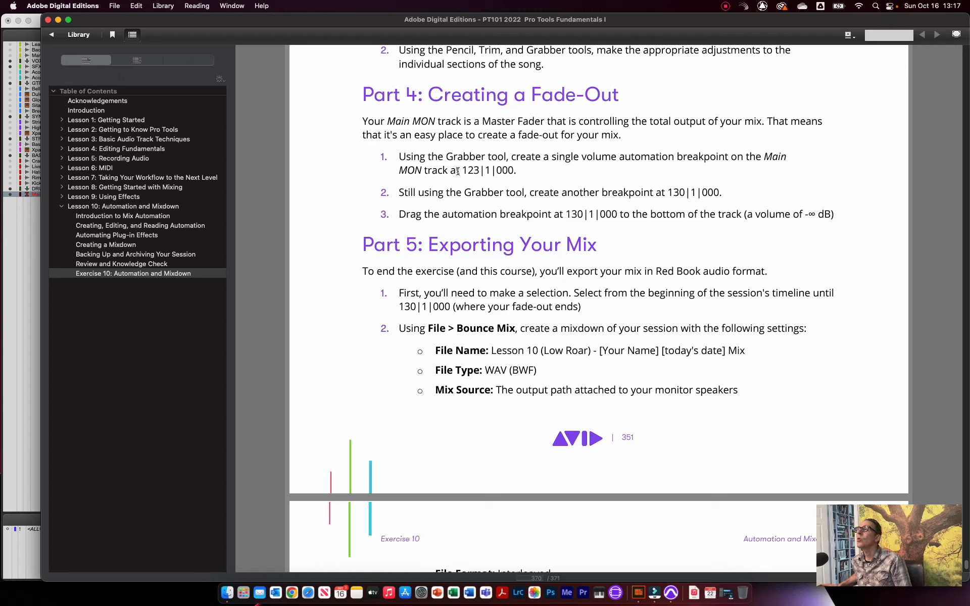
click(464, 168)
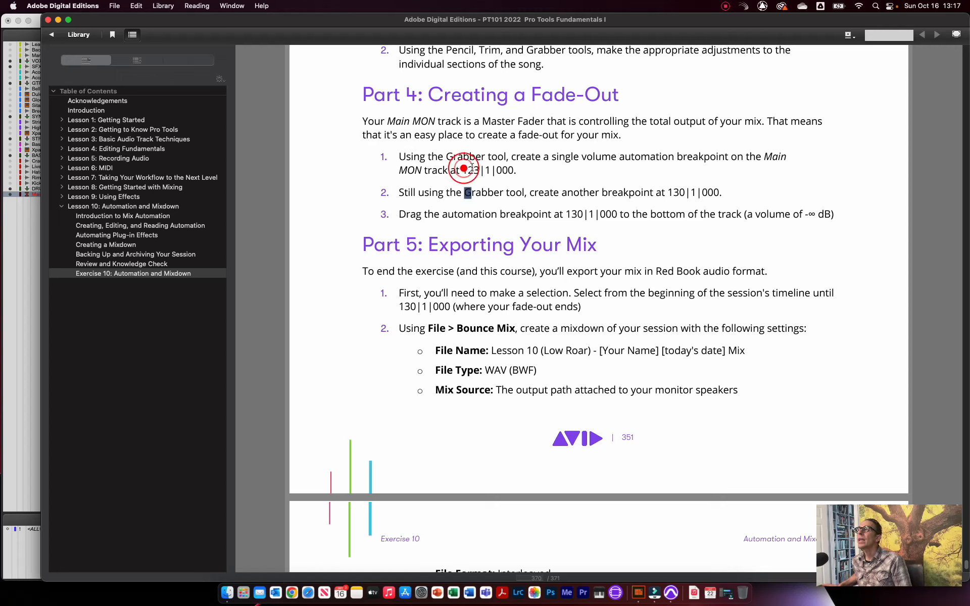
click(473, 166)
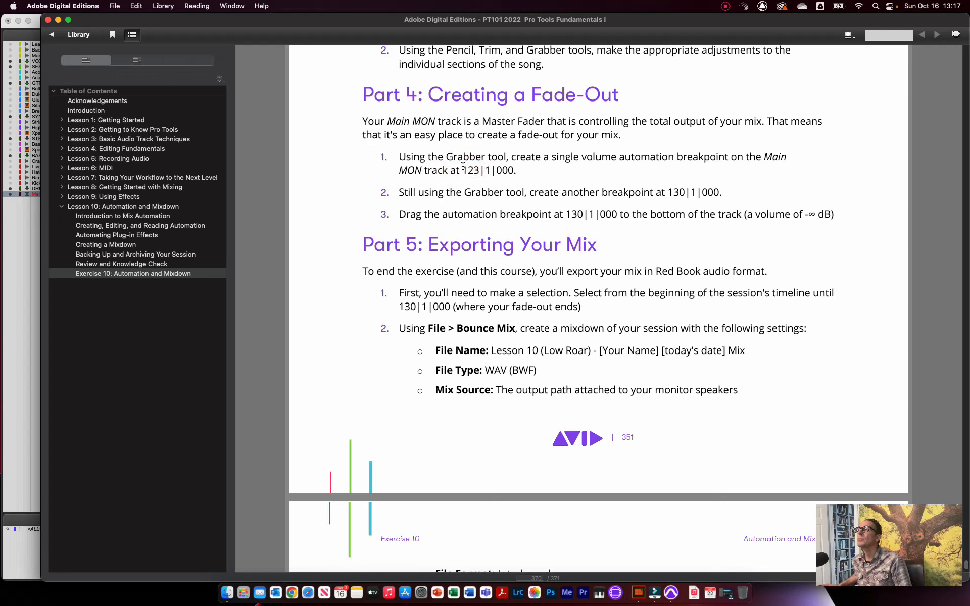
click(670, 191)
click(472, 176)
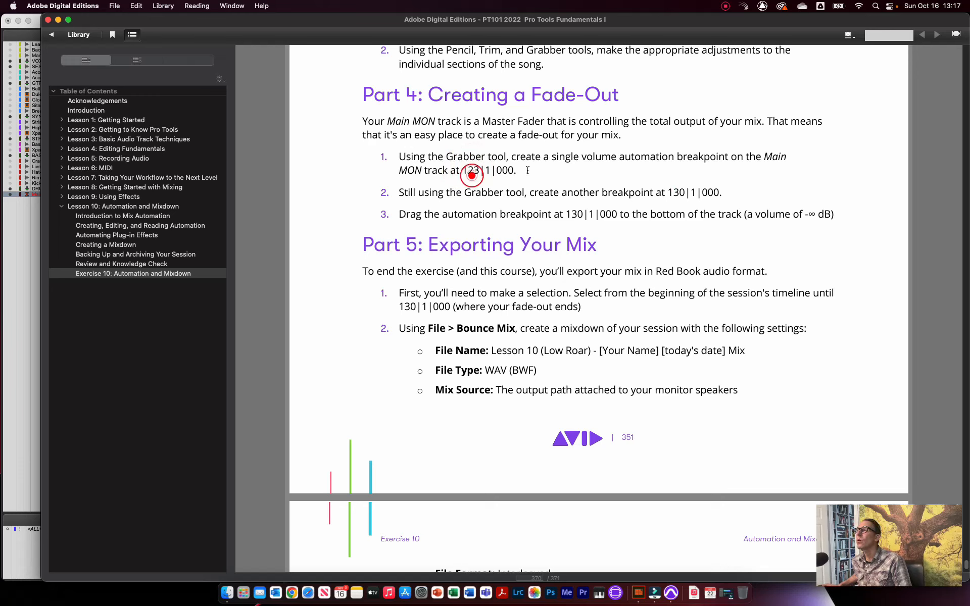
click(672, 188)
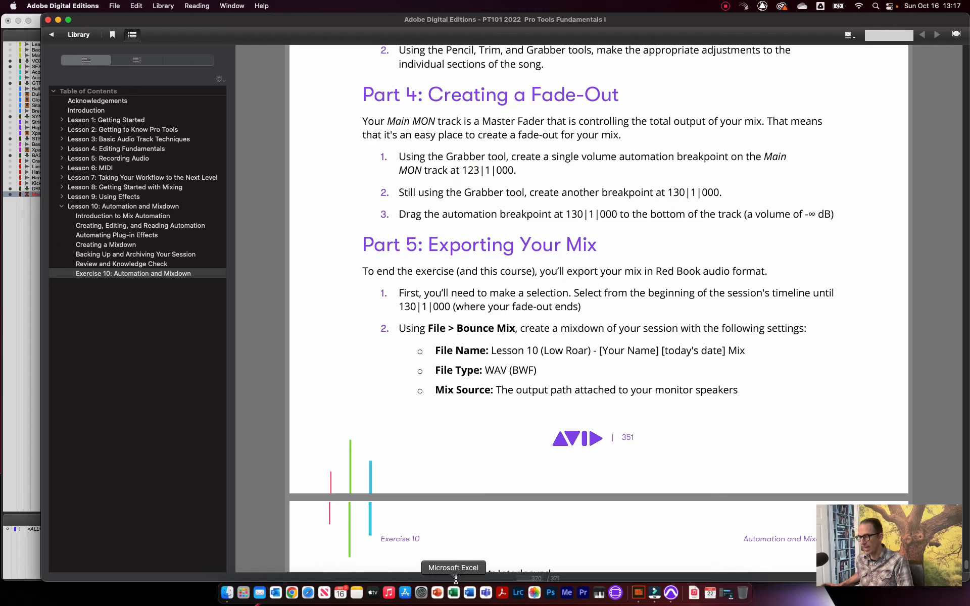
Return to the Pro Tools Edit window and place the edit cursor at 130|1|000
click(671, 593)
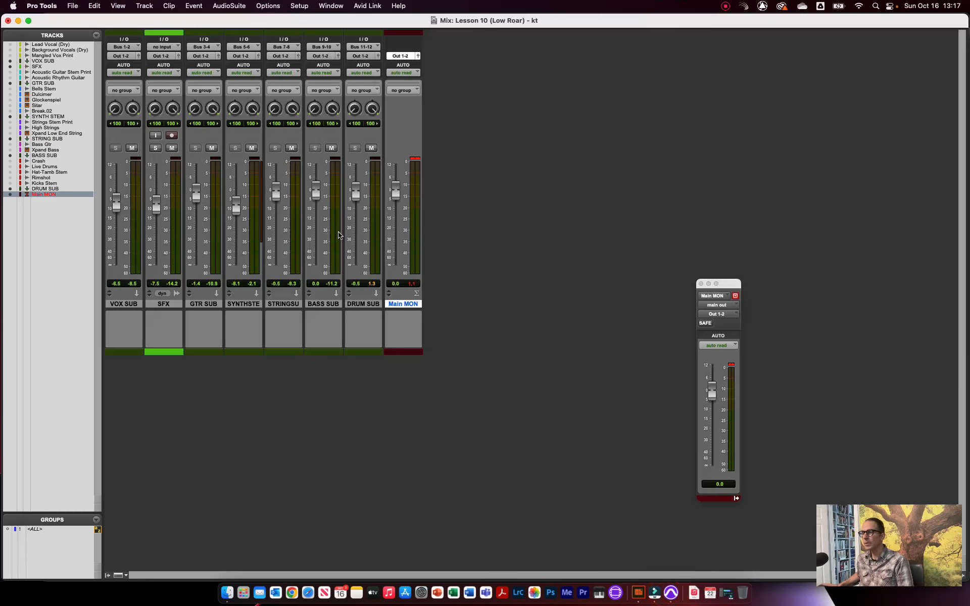
key(super+equal)
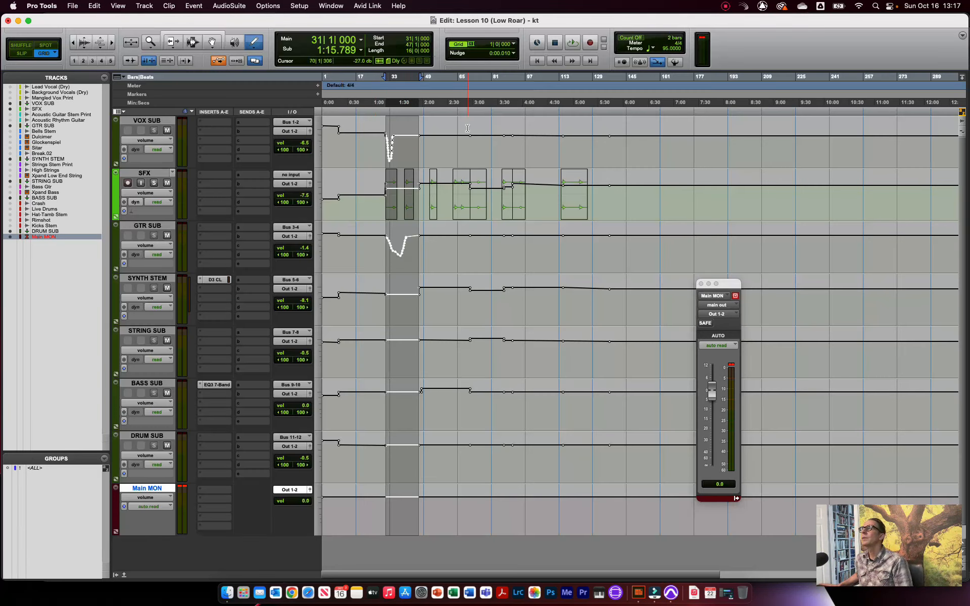
click(570, 77)
click(581, 76)
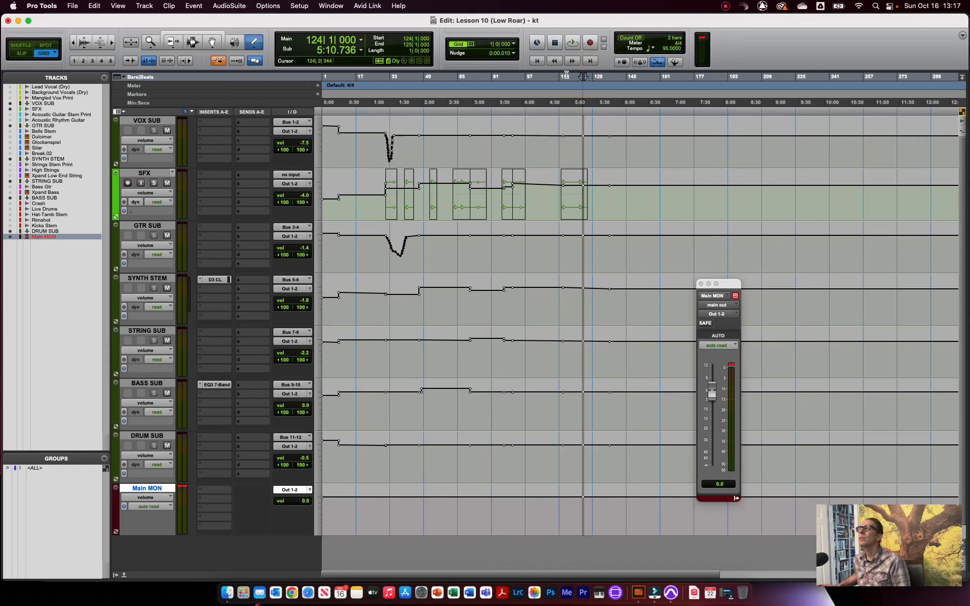
click(597, 78)
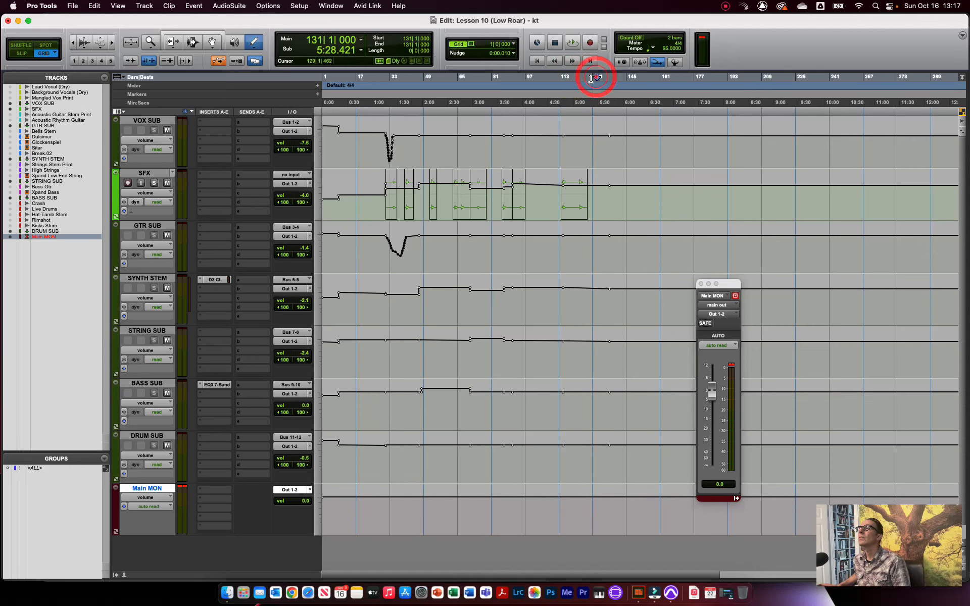
click(591, 78)
click(595, 78)
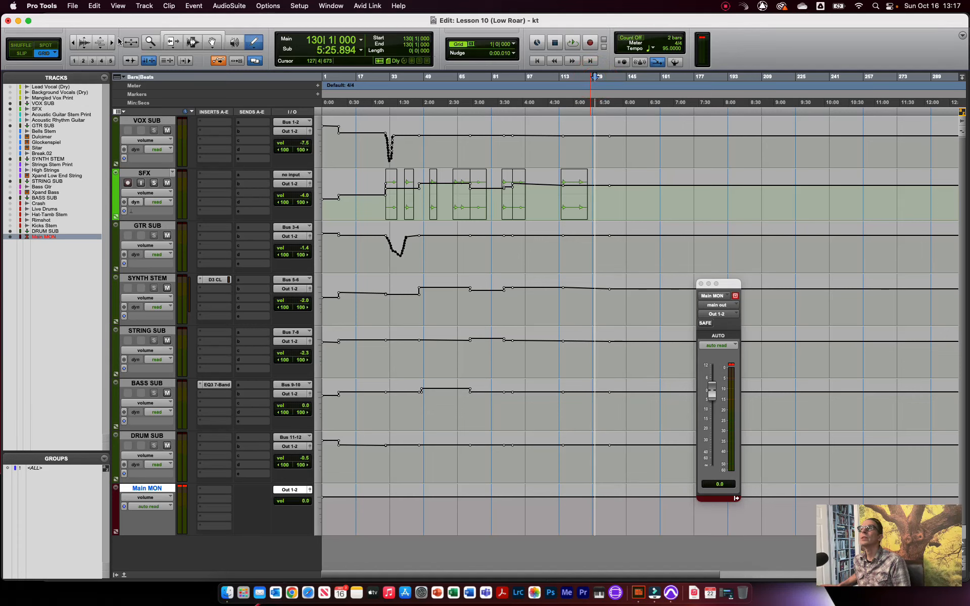
click(111, 43)
click(110, 44)
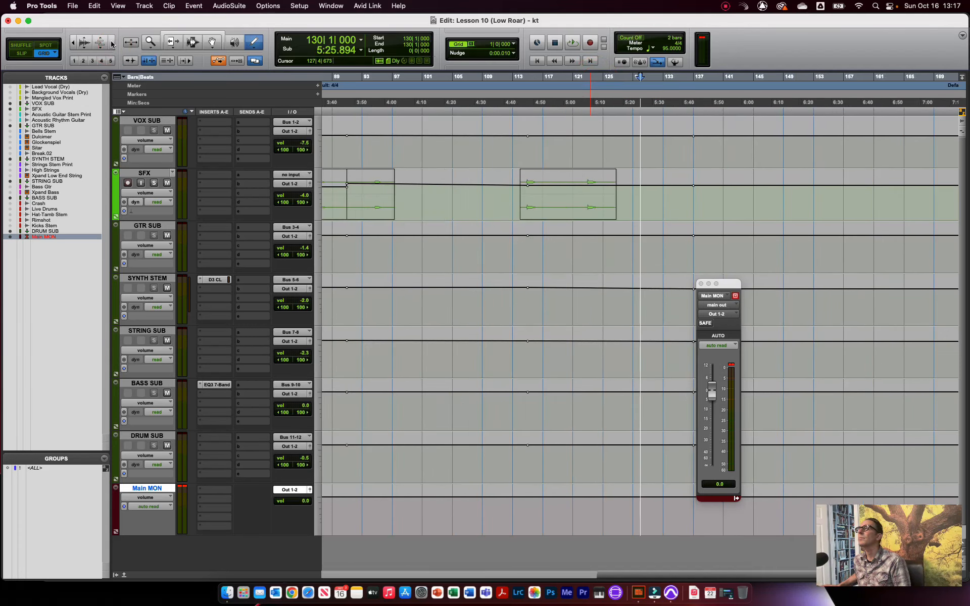
click(112, 43)
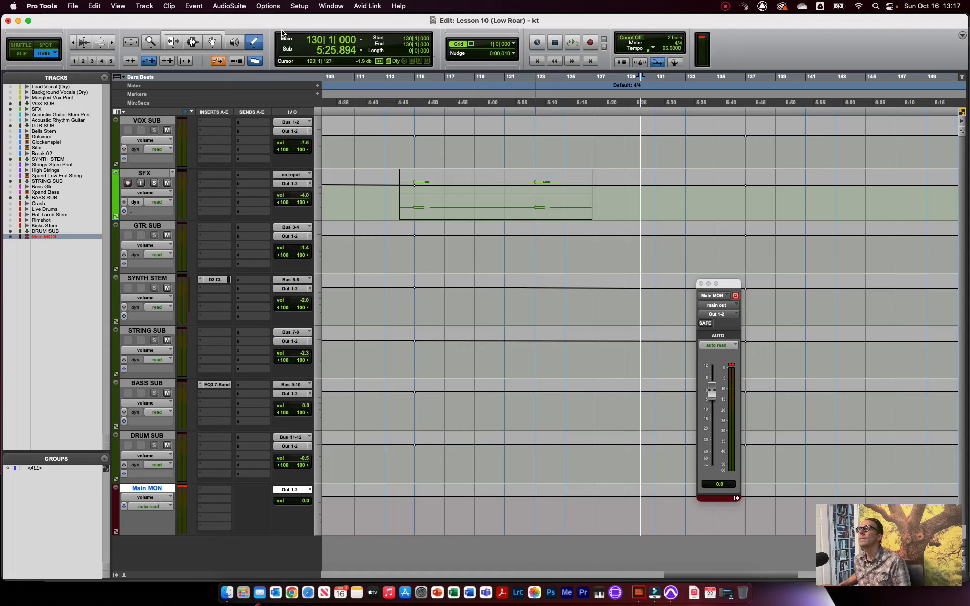
Use the Grabber tool to add a volume automation breakpoint on the Main MON track at 123|1|000
click(212, 41)
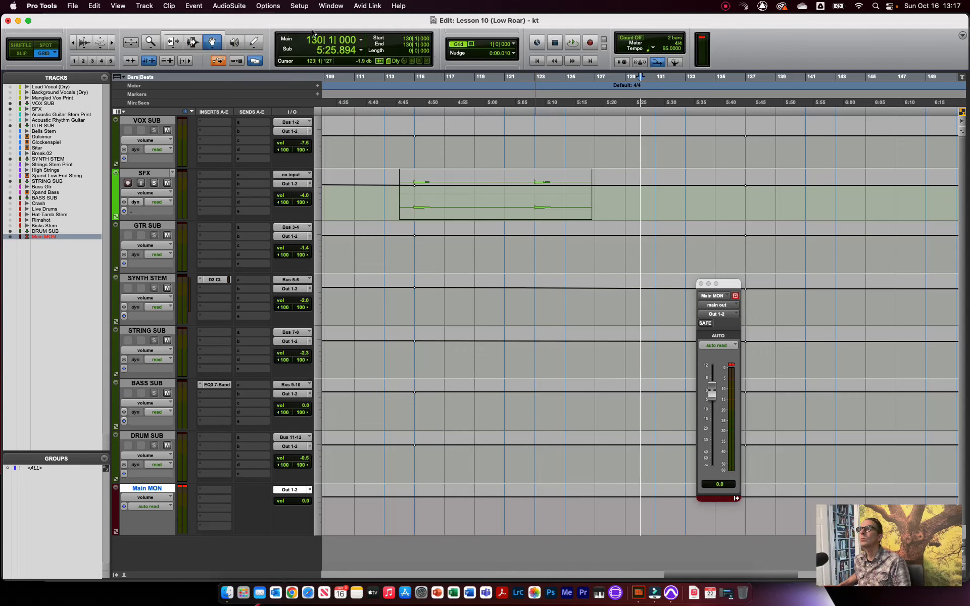
click(149, 500)
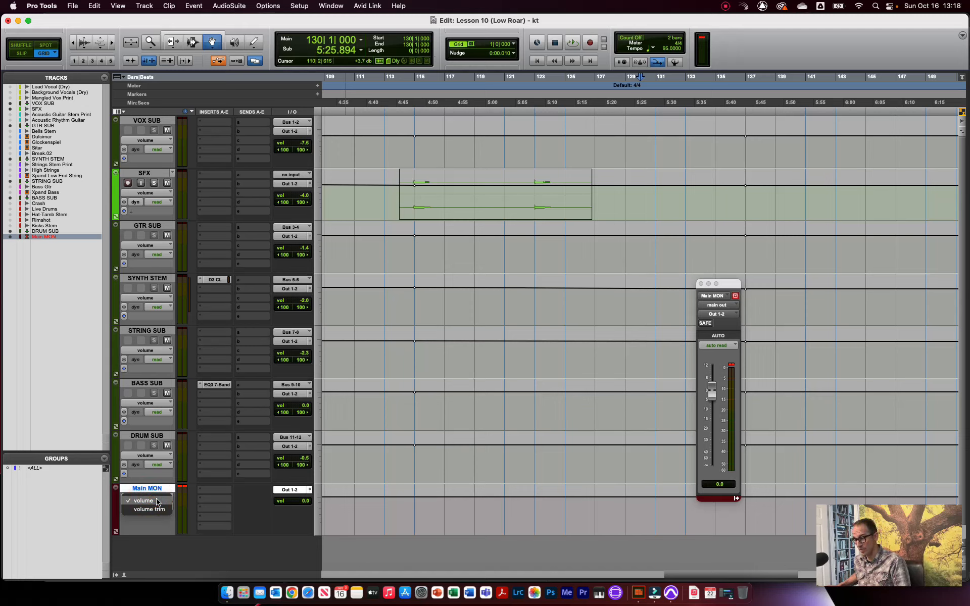
click(157, 502)
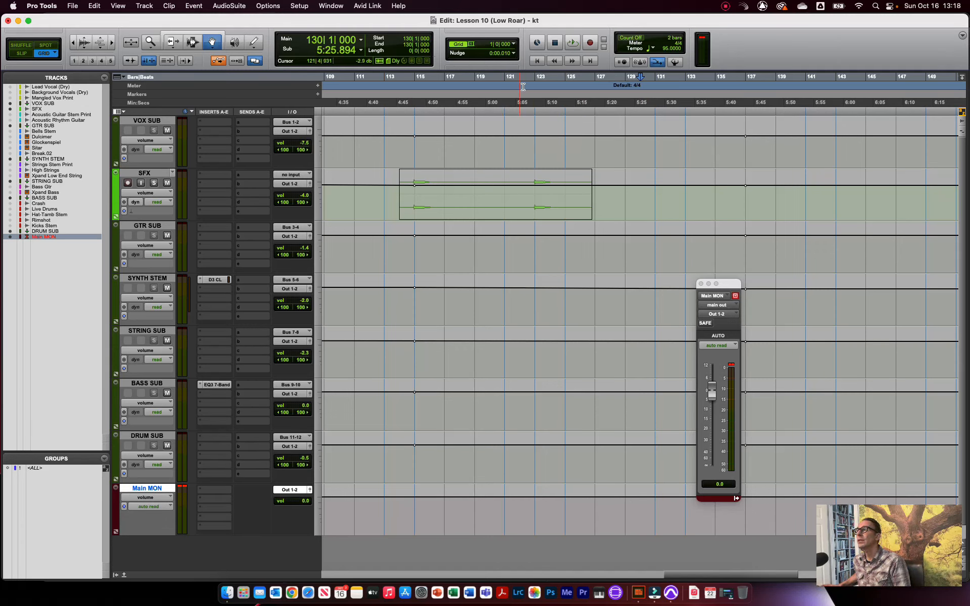
click(535, 77)
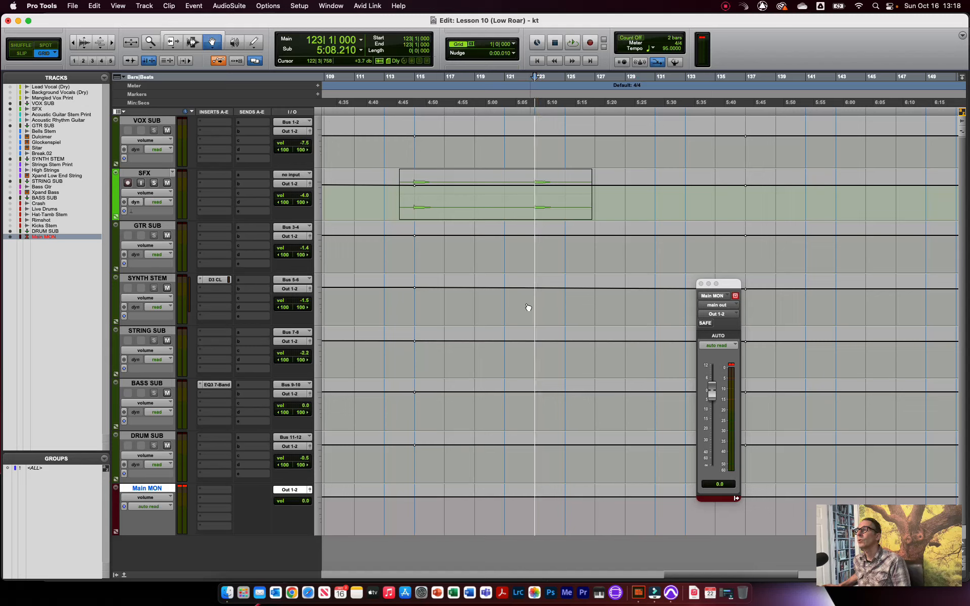
click(536, 499)
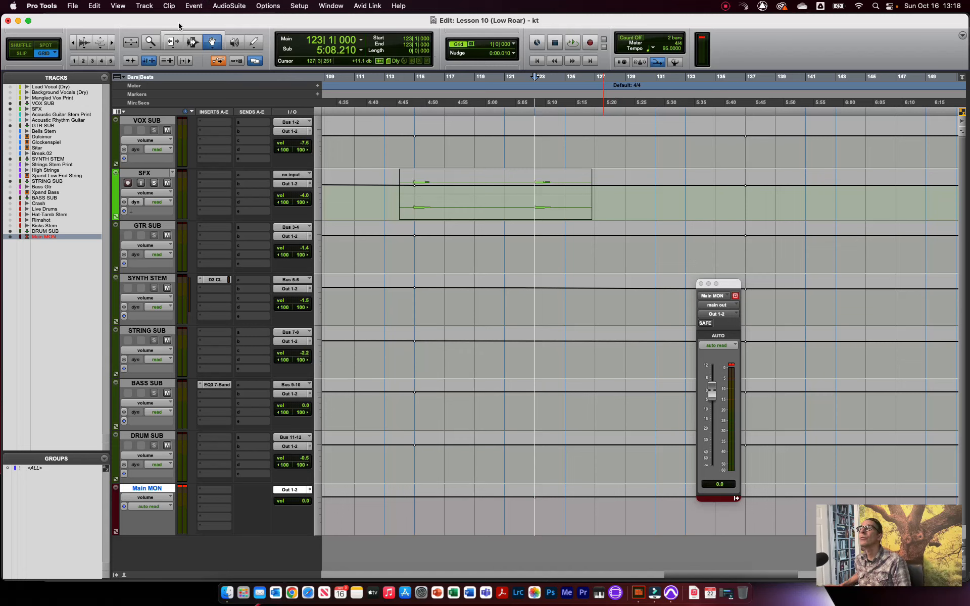
Add a second Main MON volume breakpoint at 130|1|000 and move the floating fader window clear of the track
click(113, 43)
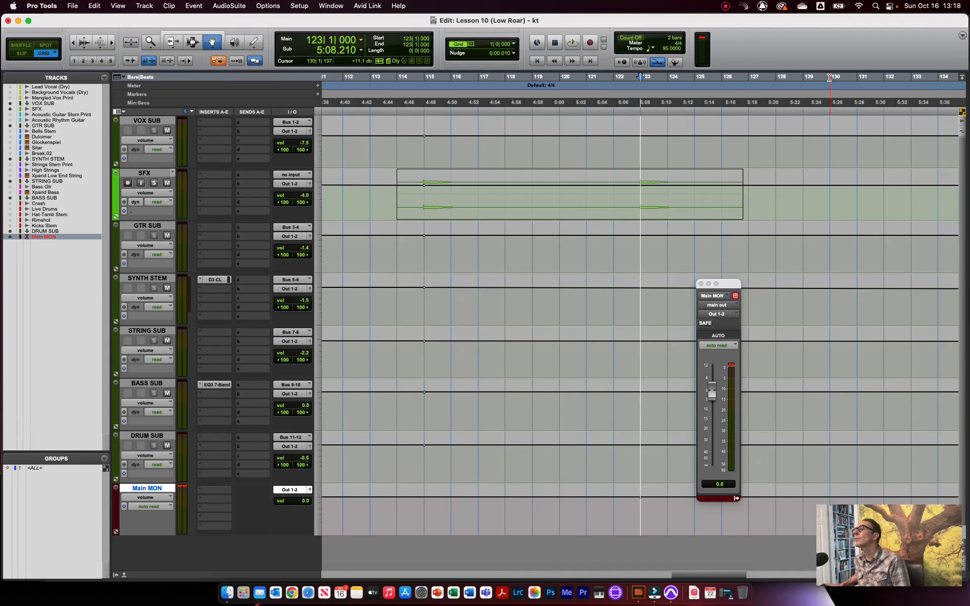
click(830, 77)
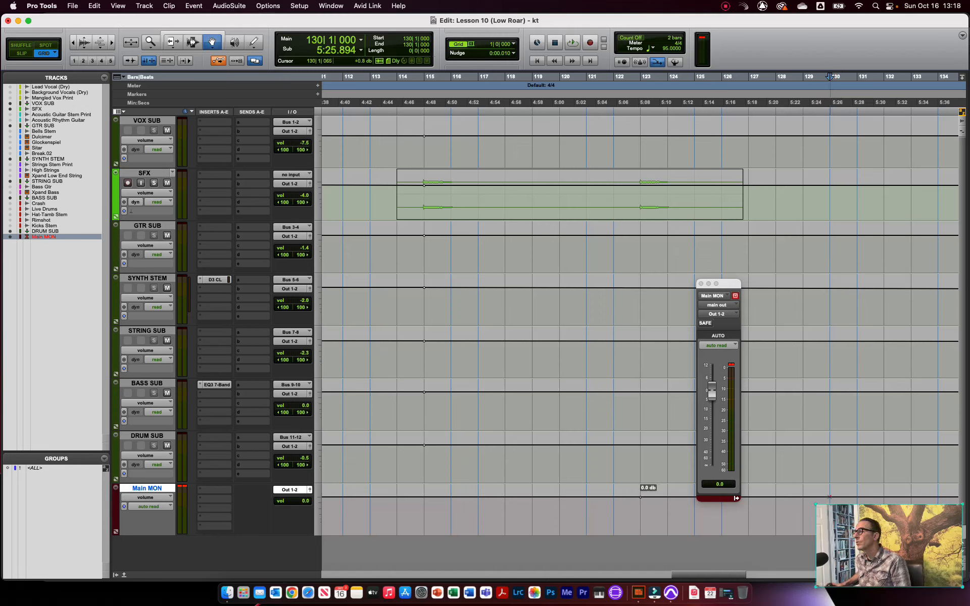
click(829, 495)
drag(722, 283, 875, 161)
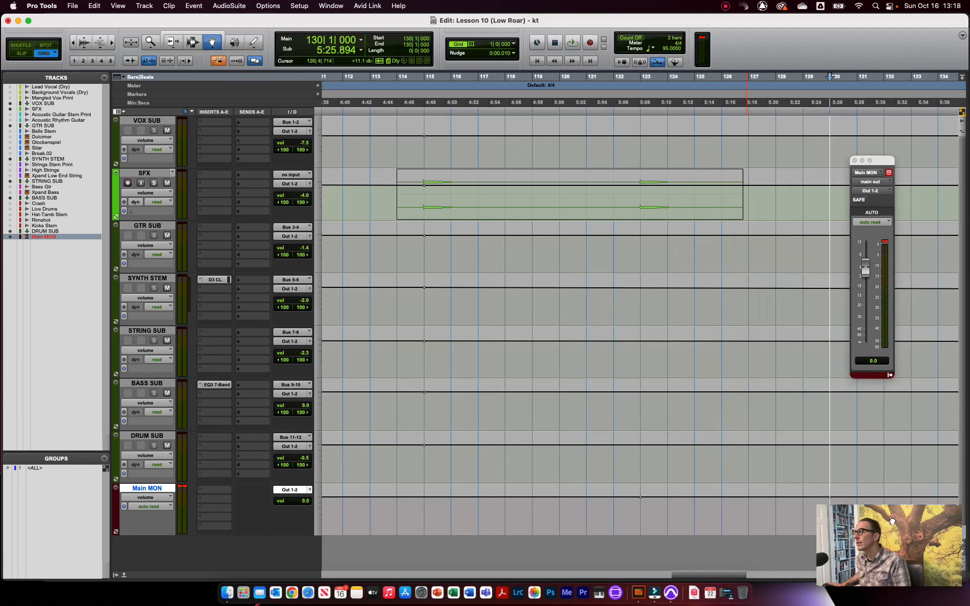
drag(711, 577, 730, 578)
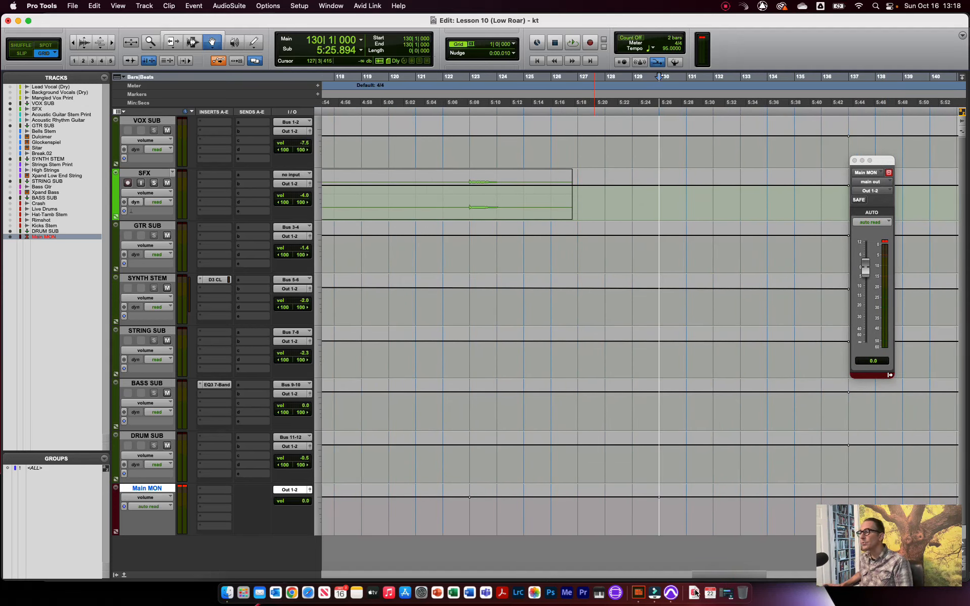
Check the fade-out instructions in Adobe Digital Editions, then lower the Main MON breakpoint at 130|1|000 to -∞ dB in Pro Tools
click(655, 593)
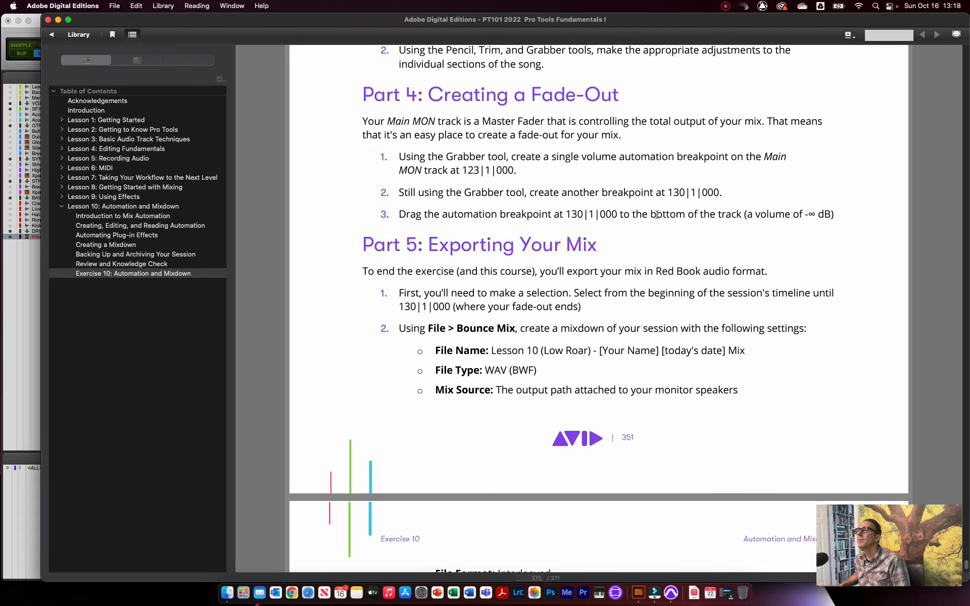
click(33, 481)
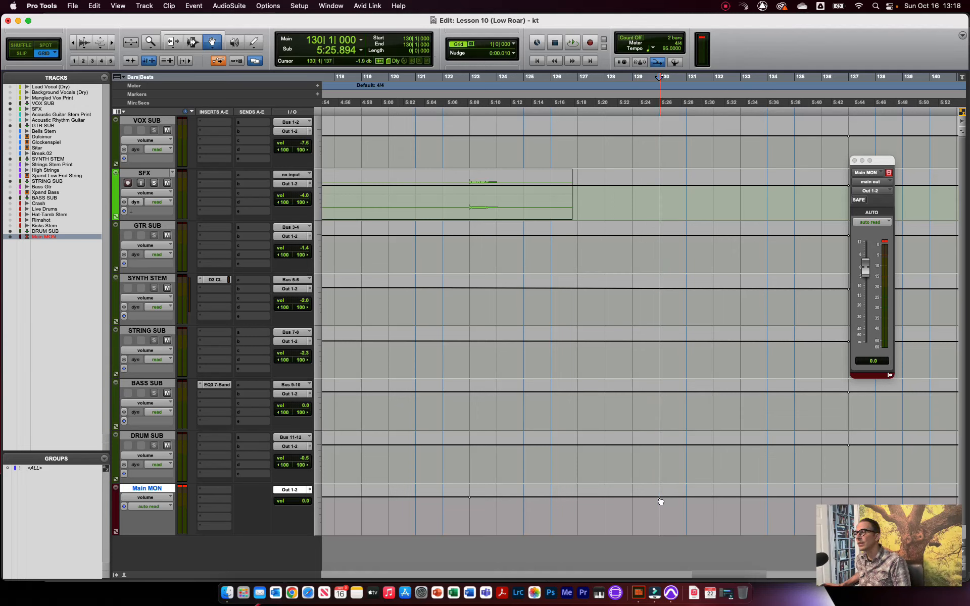
drag(661, 499, 659, 534)
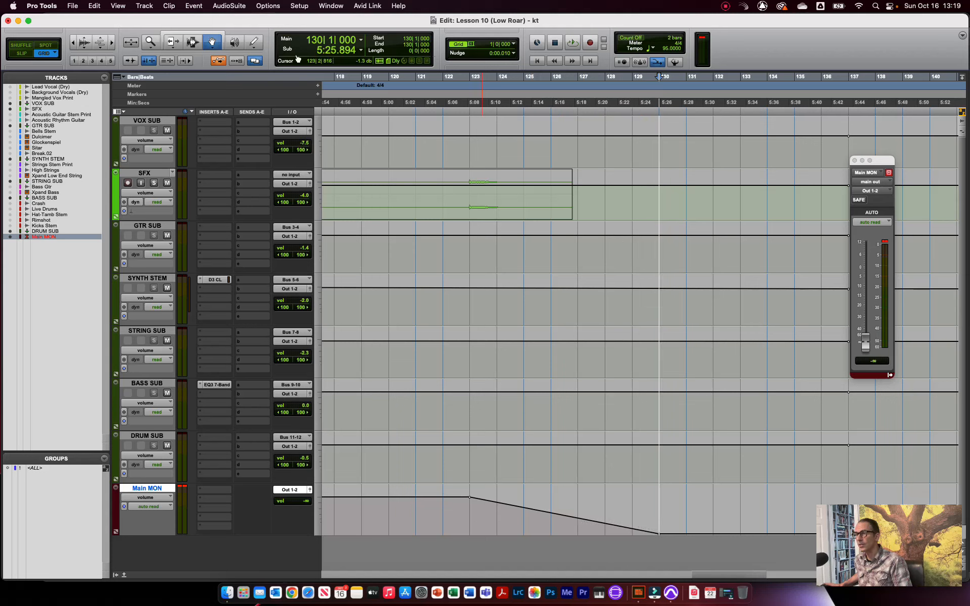
Use the Selector tool to place the edit cursor at 120|1|000, just ahead of the fade-out
click(192, 43)
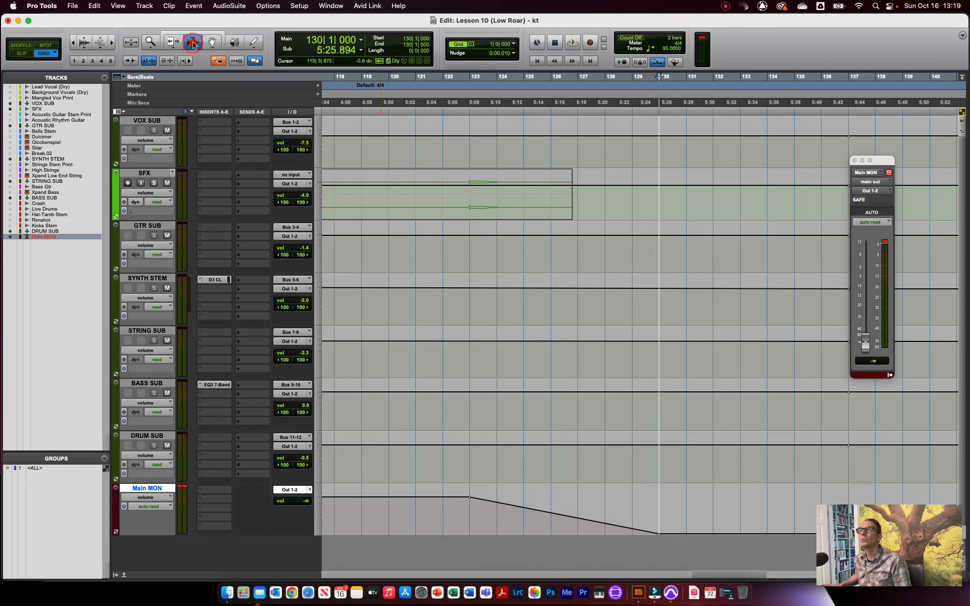
click(337, 77)
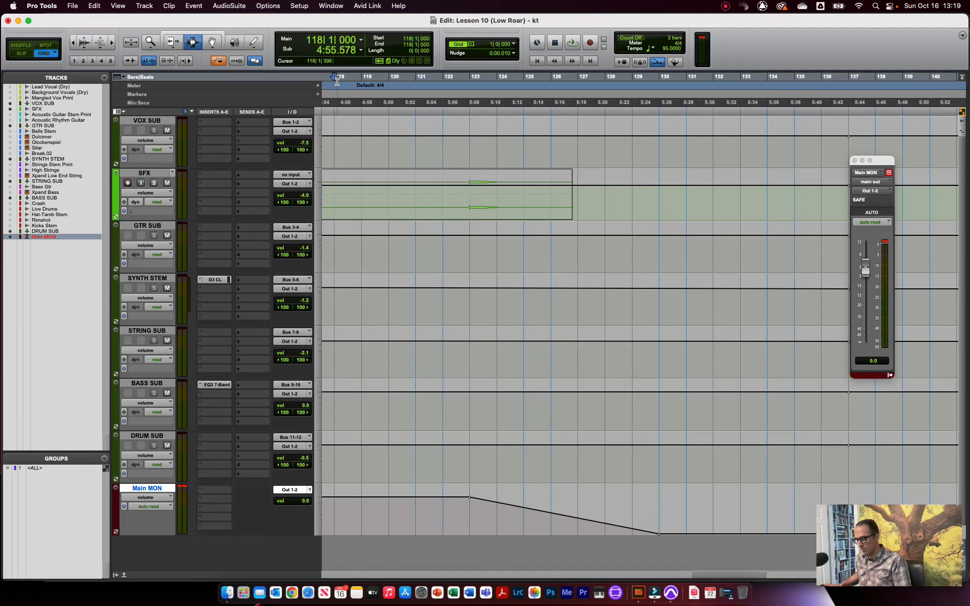
key(alt+equal)
click(401, 244)
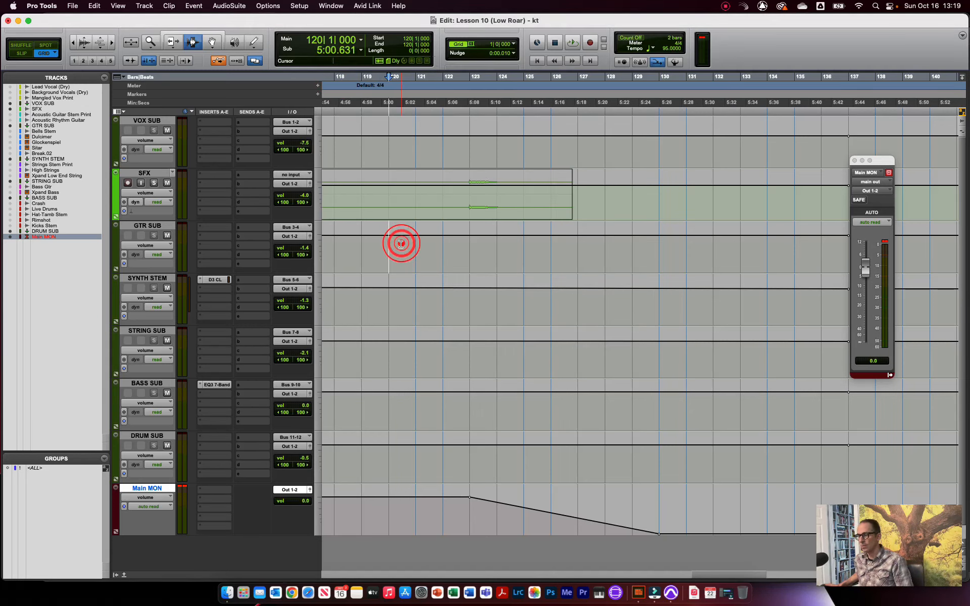
Play the fade-out while watching the Main MON fader in the Mix window, and return to the Edit window
key(super+equal)
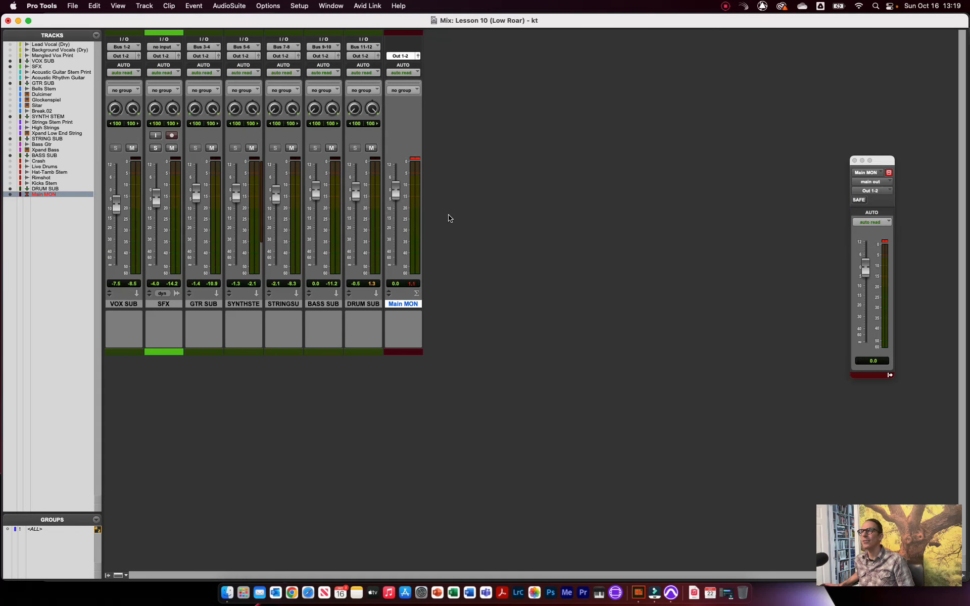
key(space)
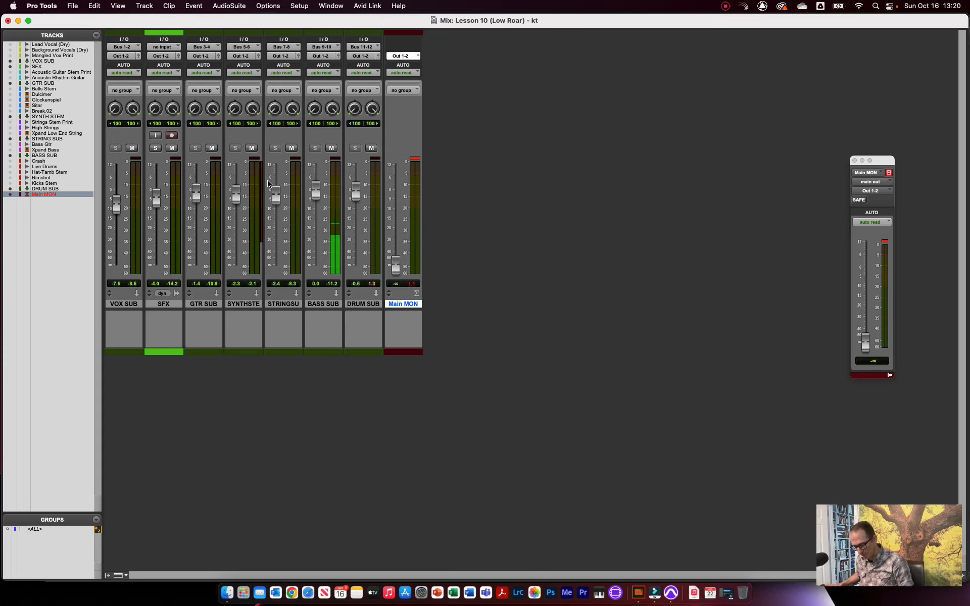
key(super+equal)
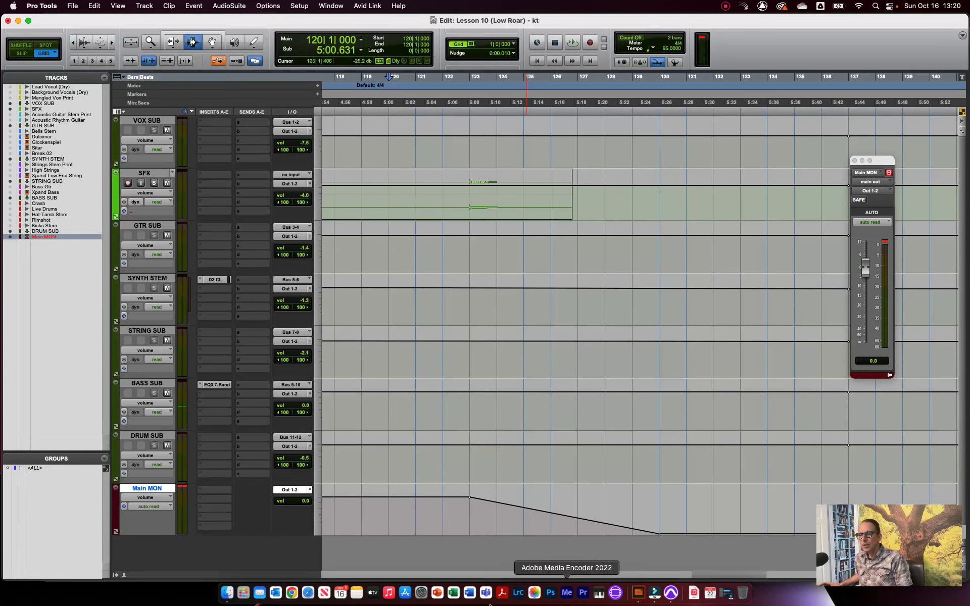
Switch to Adobe Digital Editions and review Lesson 10 from Creating, Editing, and Reading Automation through Automating Plug-in Effects
click(639, 593)
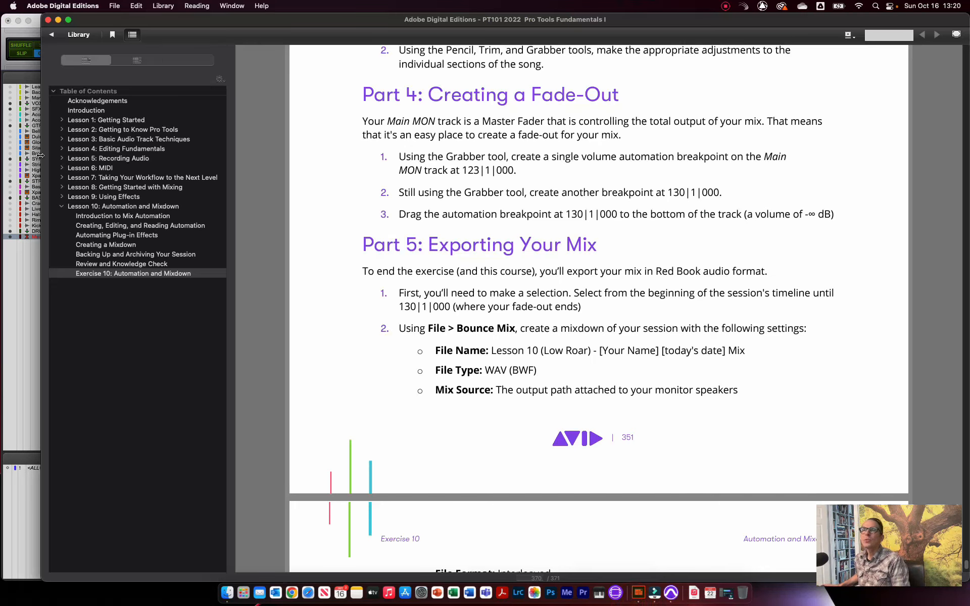
click(171, 227)
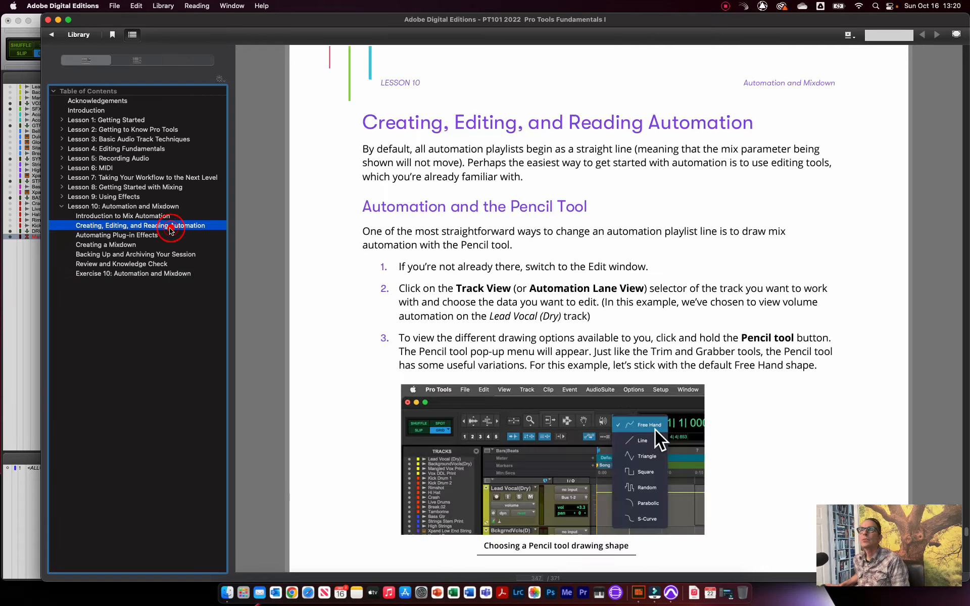
scroll(780, 307, down, 5)
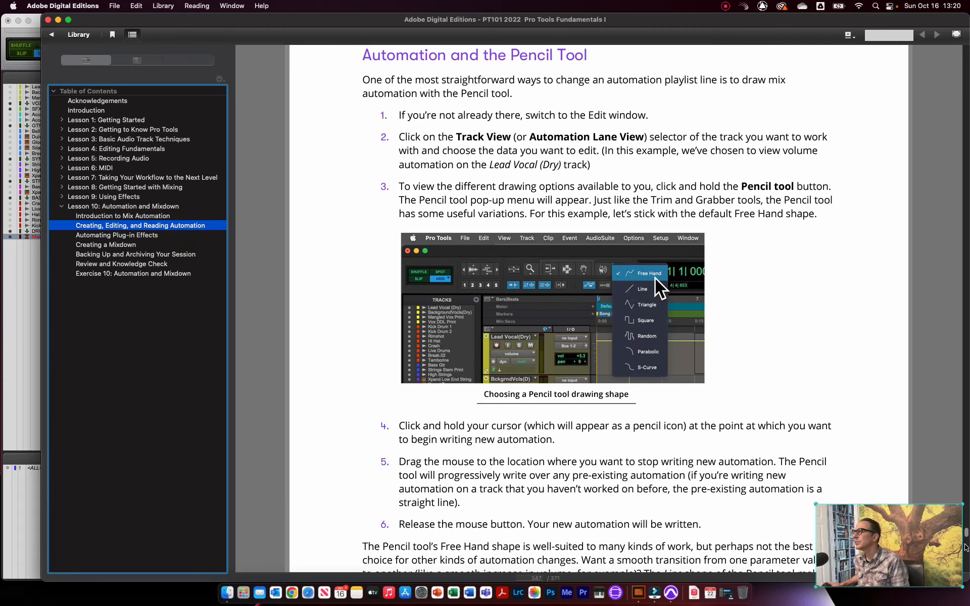
scroll(966, 548, down, 8)
scroll(965, 548, down, 18)
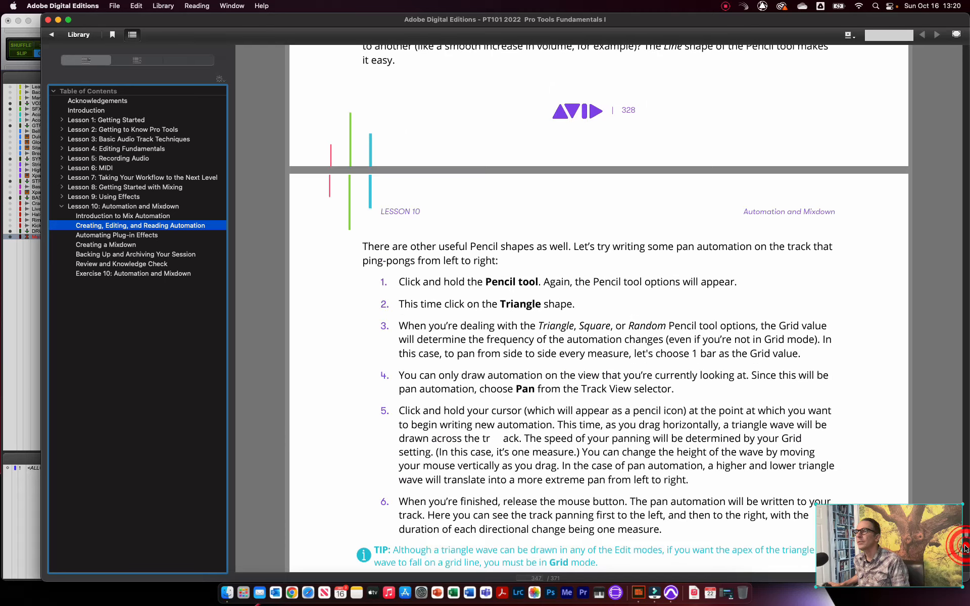
scroll(965, 550, down, 20)
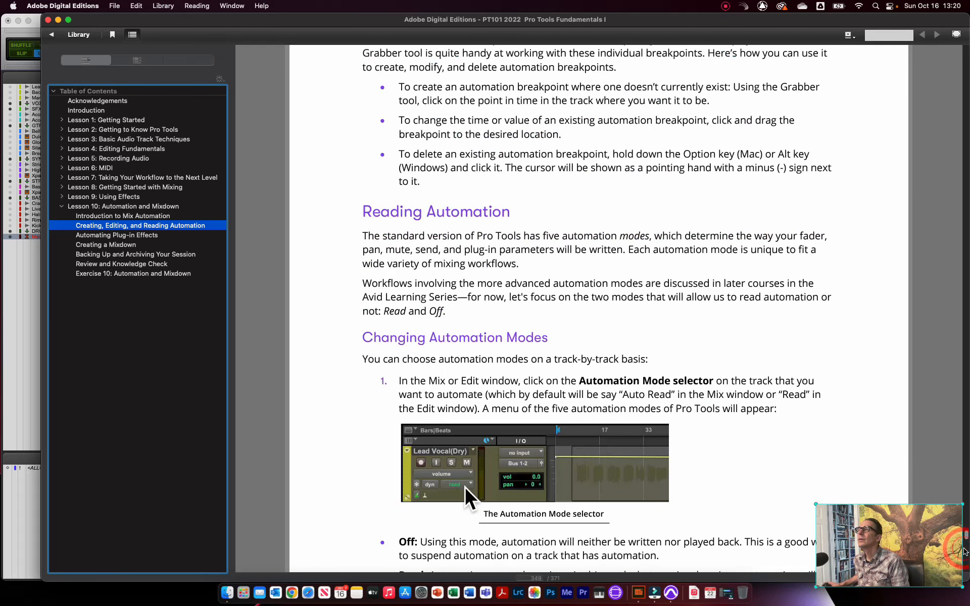
scroll(966, 551, down, 8)
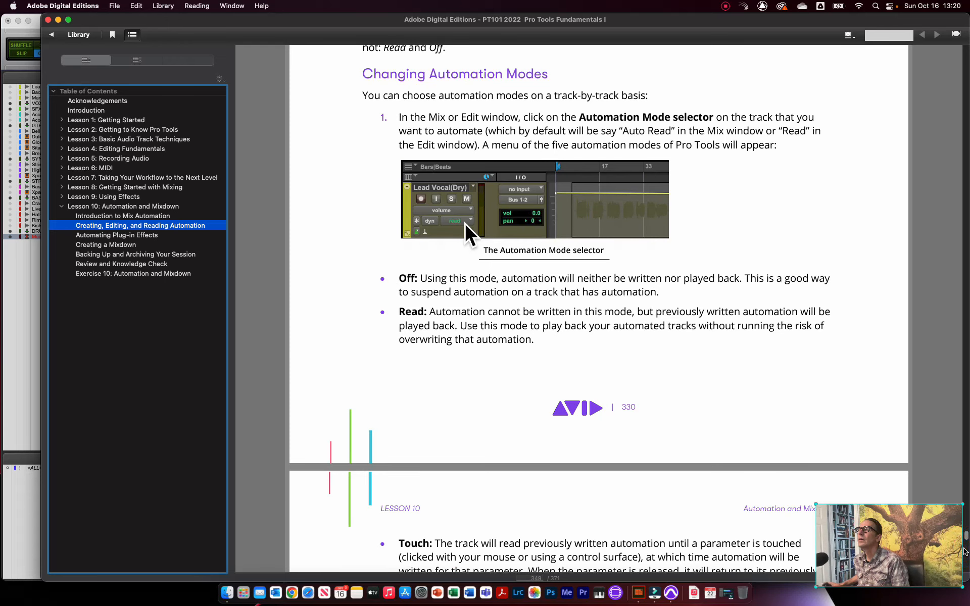
scroll(965, 551, down, 8)
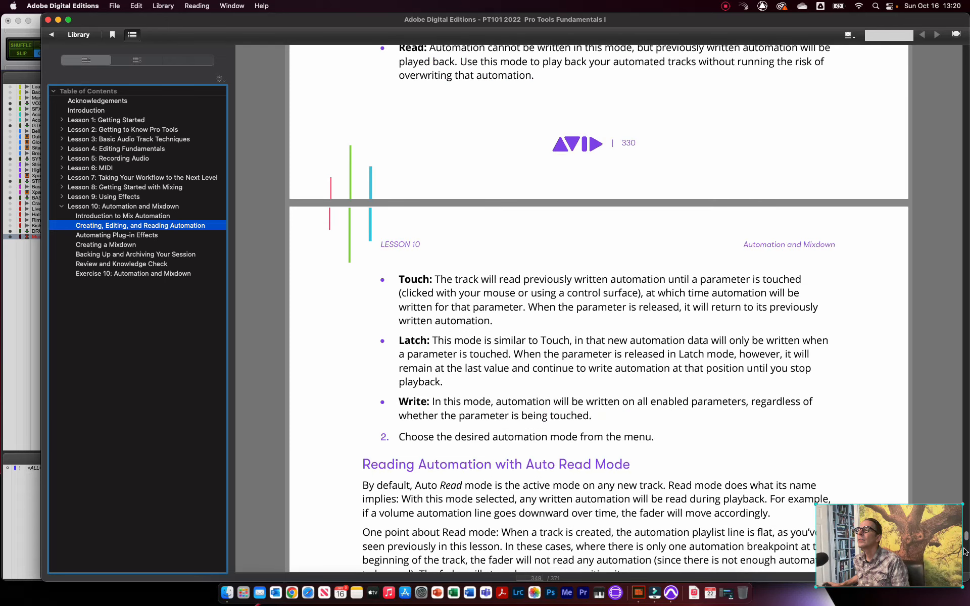
scroll(965, 551, down, 8)
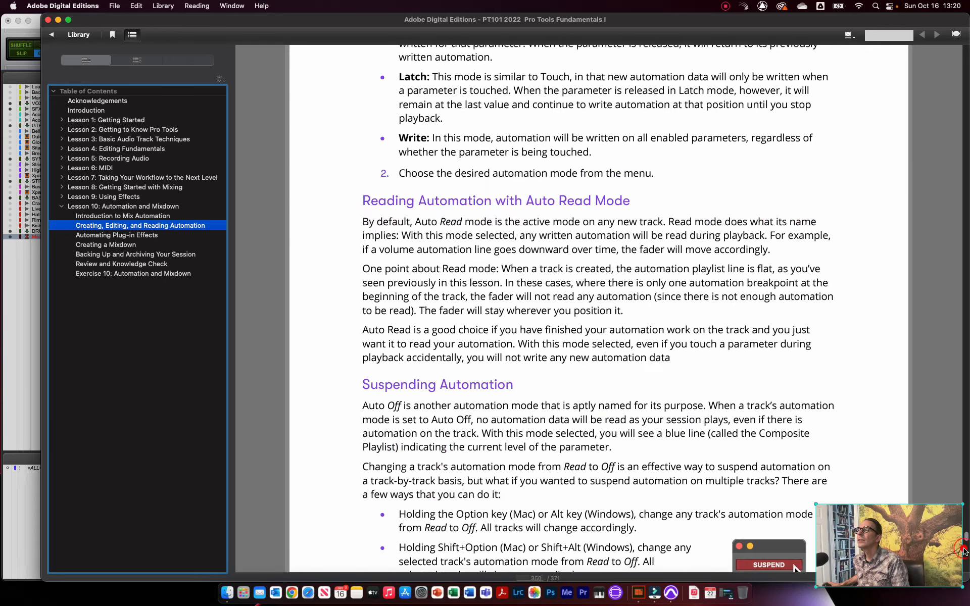
scroll(965, 551, down, 16)
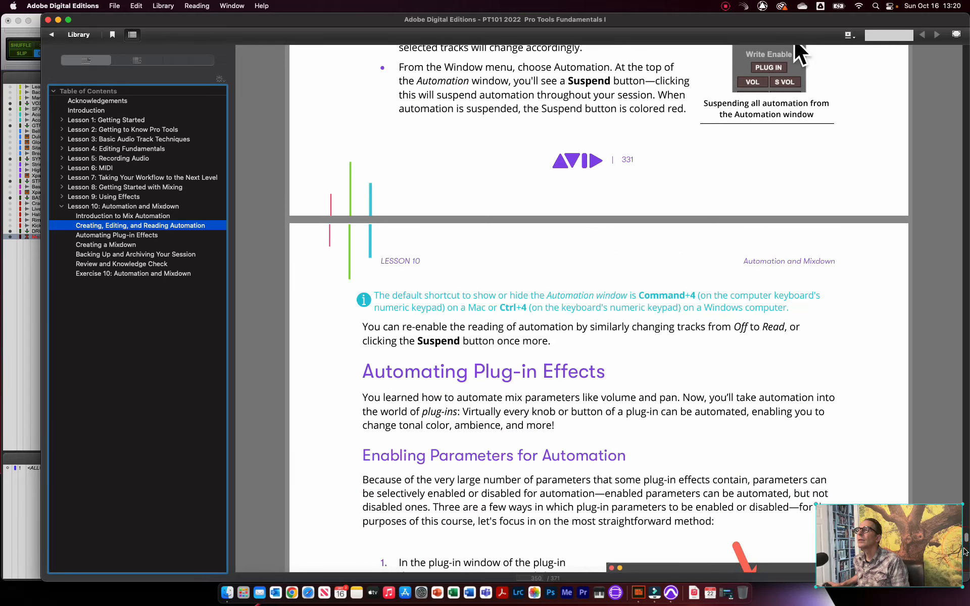
scroll(965, 551, down, 8)
scroll(965, 551, down, 16)
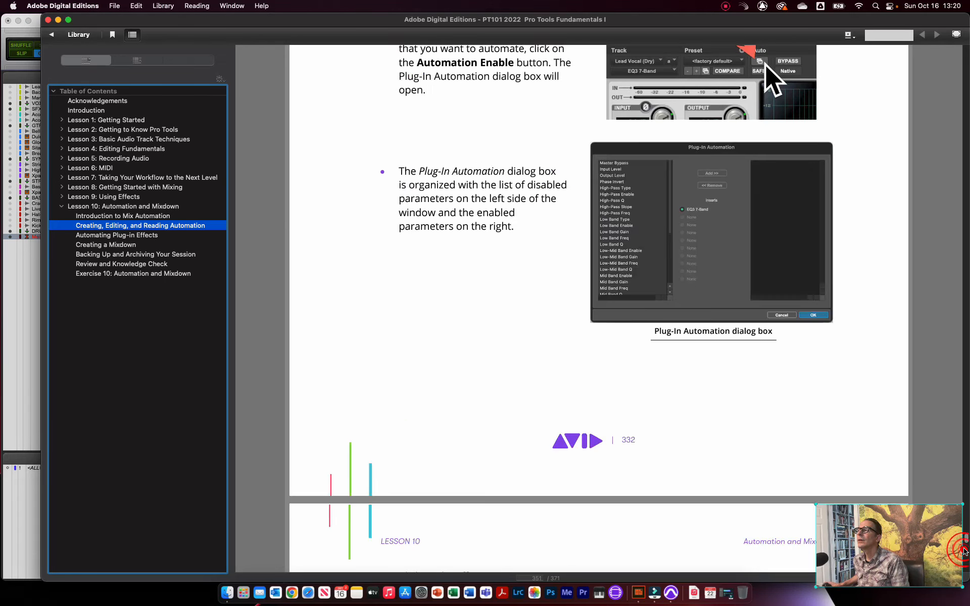
scroll(966, 550, down, 20)
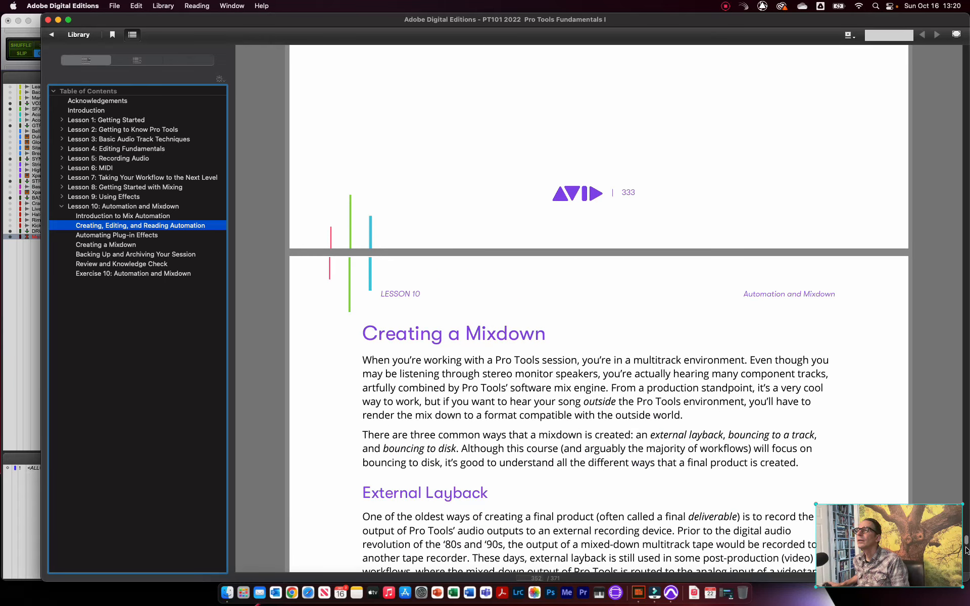
Go back over the pages on enabling plug-in parameters and writing plug-in automation
click(966, 173)
click(967, 173)
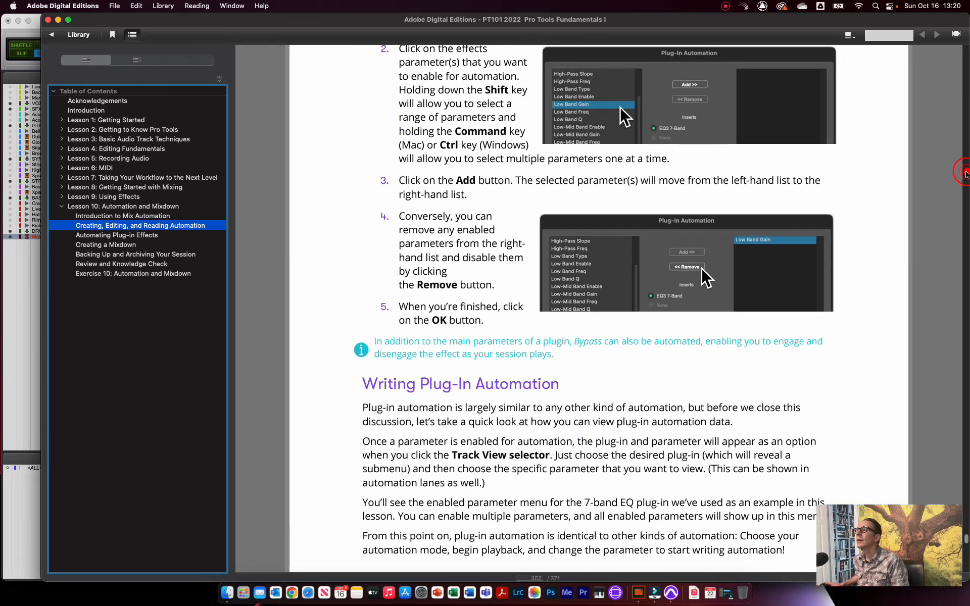
click(967, 174)
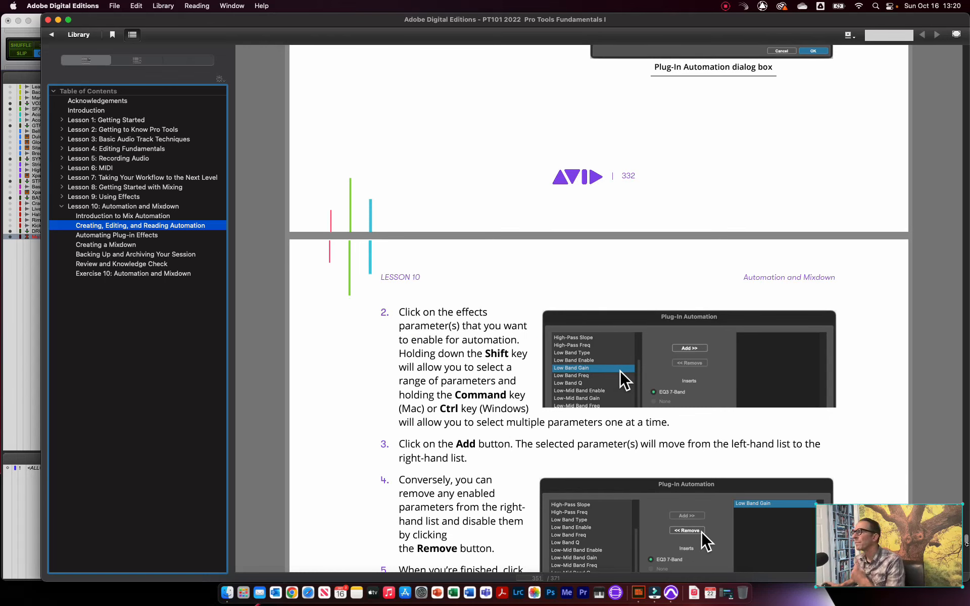
click(966, 561)
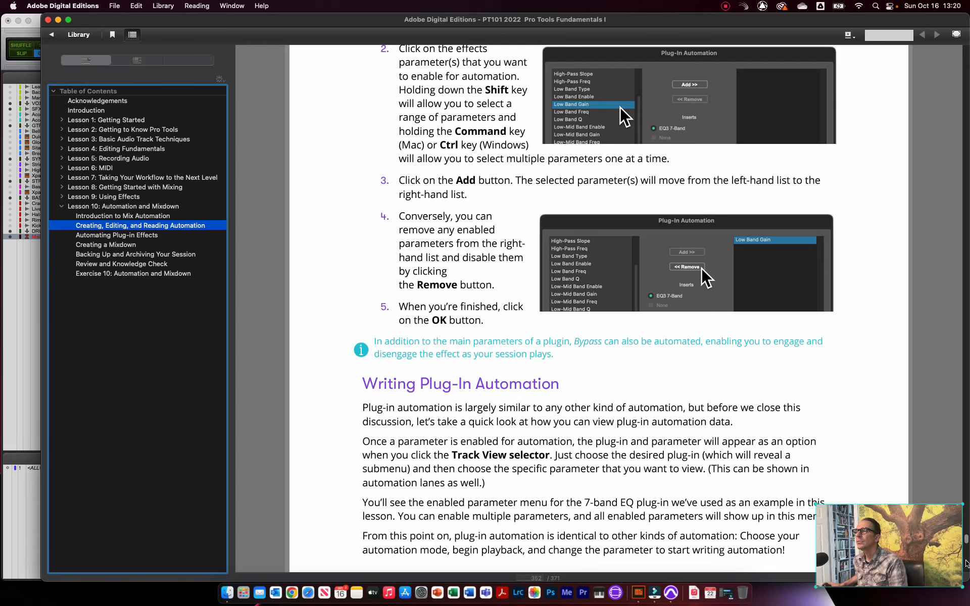
click(966, 564)
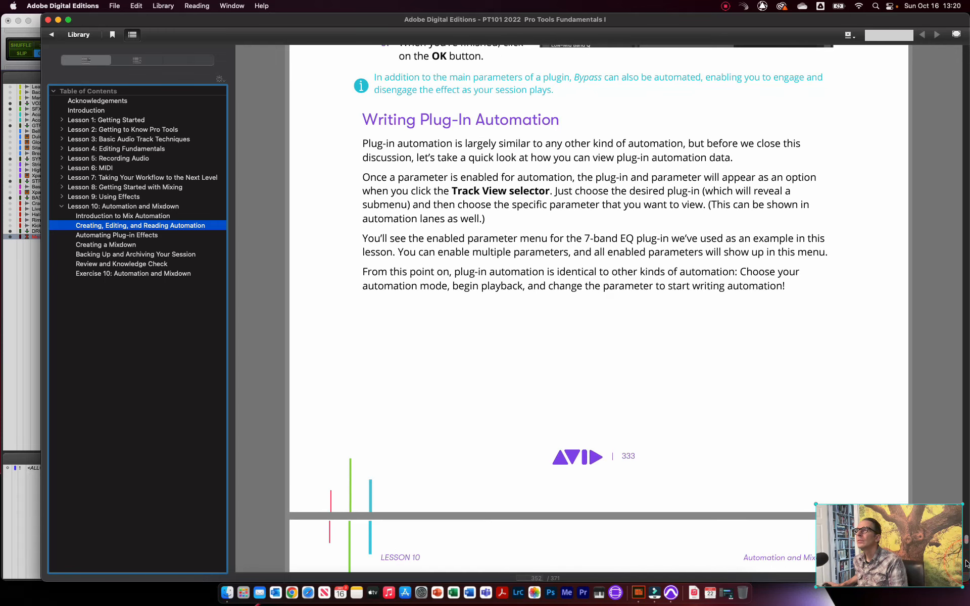
Switch to Pro Tools and zoom out the Edit window timeline to examine the volume automation across the song
click(18, 349)
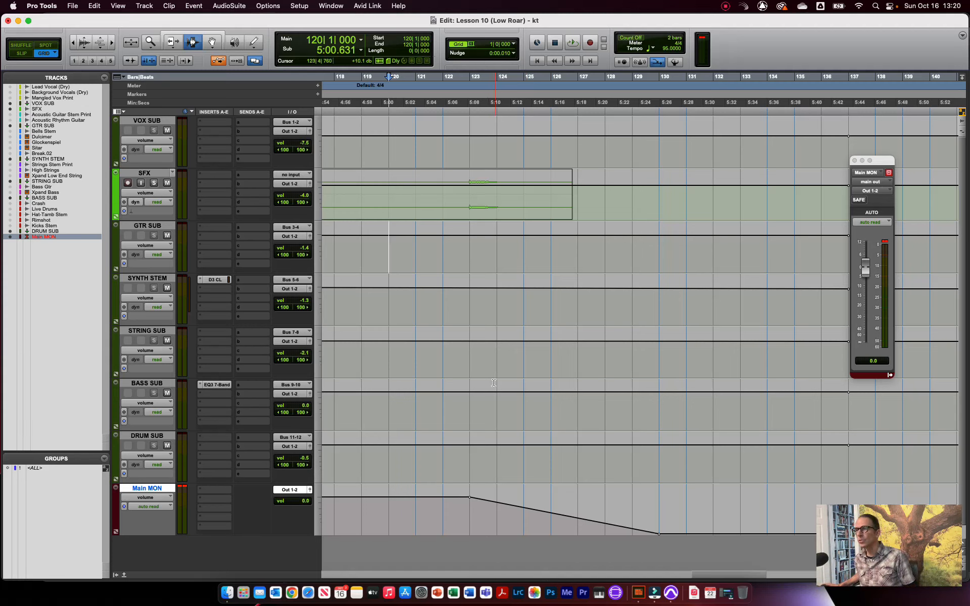
key(t)
key(t)
key(r)
key(r)
key(r)
key(r)
key(r)
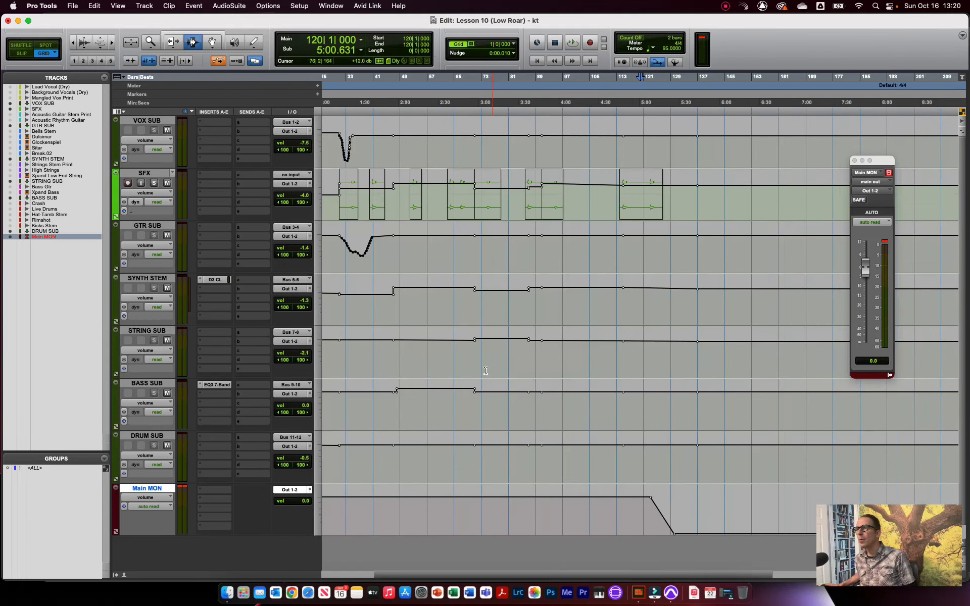
Switch to Adobe Digital Editions and review the Creating a Mixdown section, including the Bounce Mix settings and offline bouncing
click(639, 593)
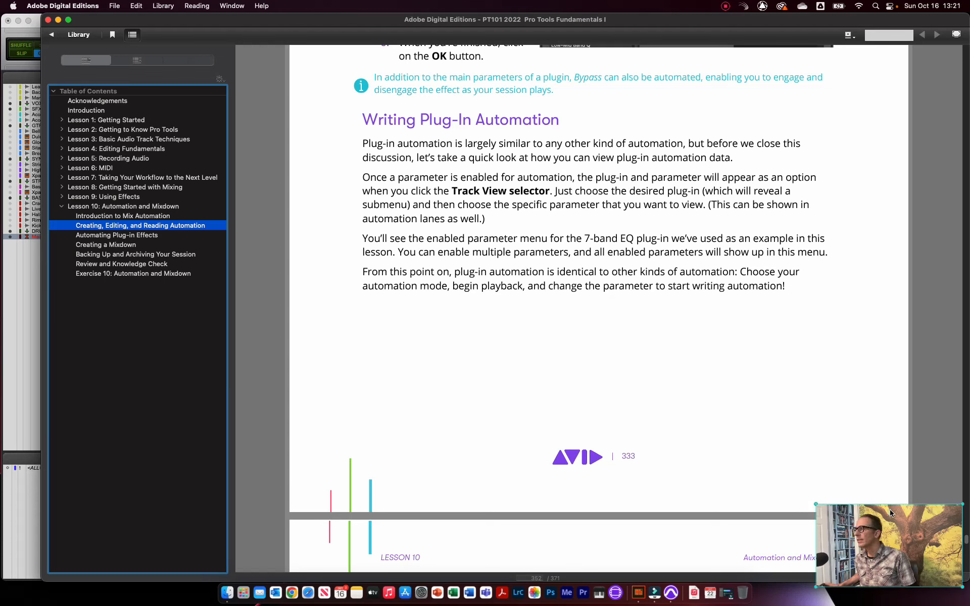
click(965, 558)
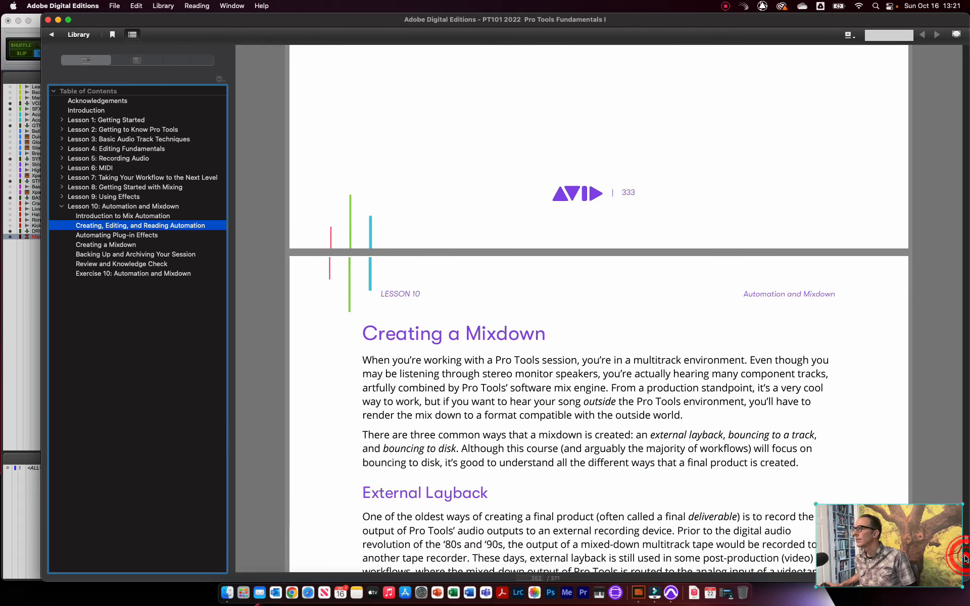
click(966, 559)
click(965, 559)
click(965, 559)
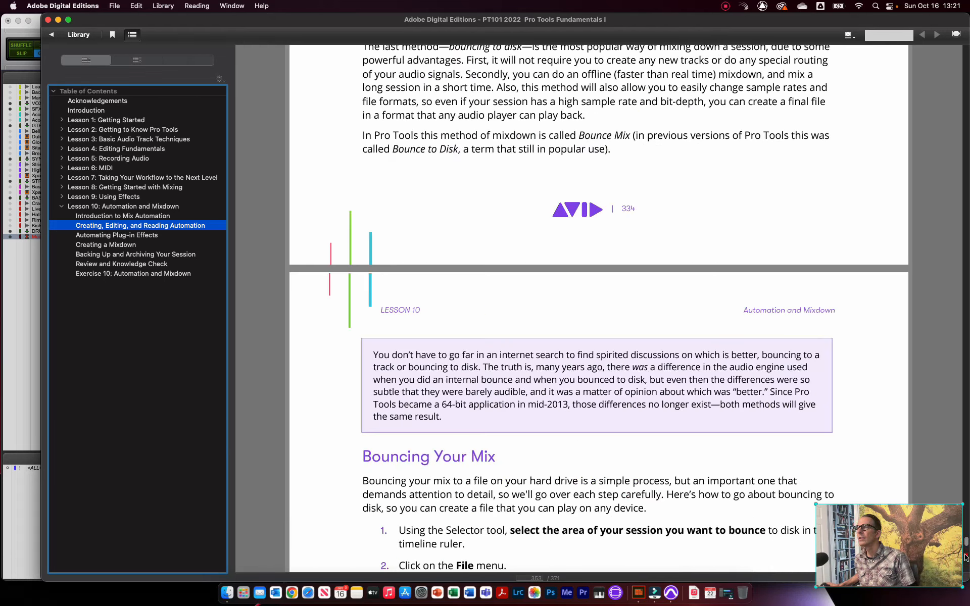
click(966, 558)
click(965, 559)
click(966, 558)
click(966, 558)
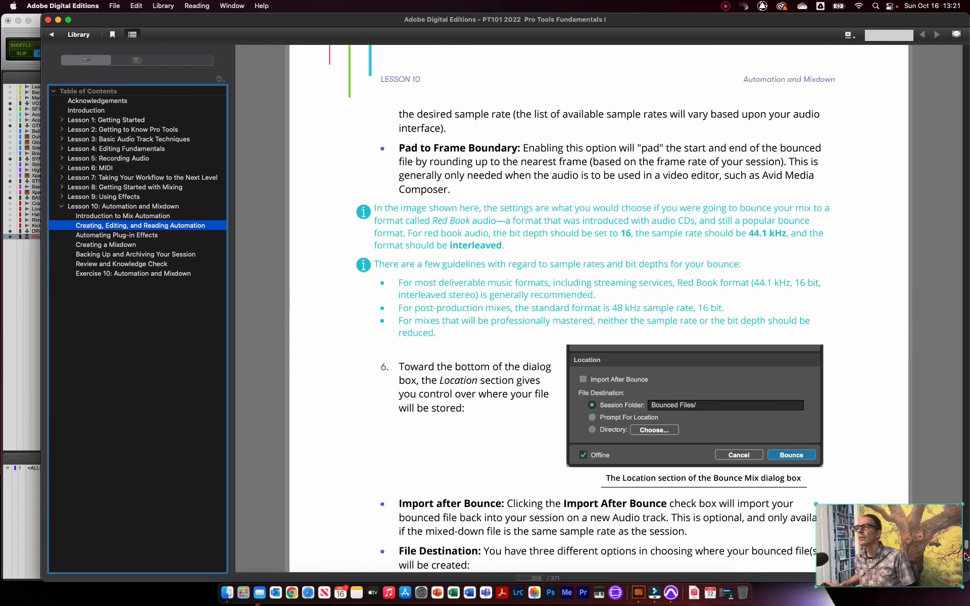
click(966, 558)
click(966, 558)
click(965, 558)
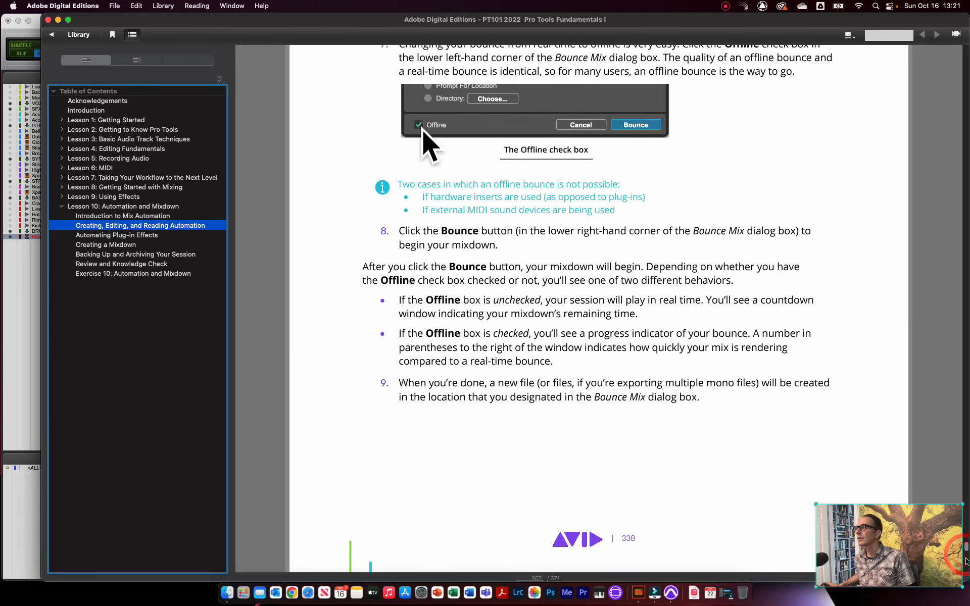
Review the Lesson 10 pages on session file backups and archiving with Save Copy In
click(966, 558)
click(966, 558)
click(966, 559)
click(966, 558)
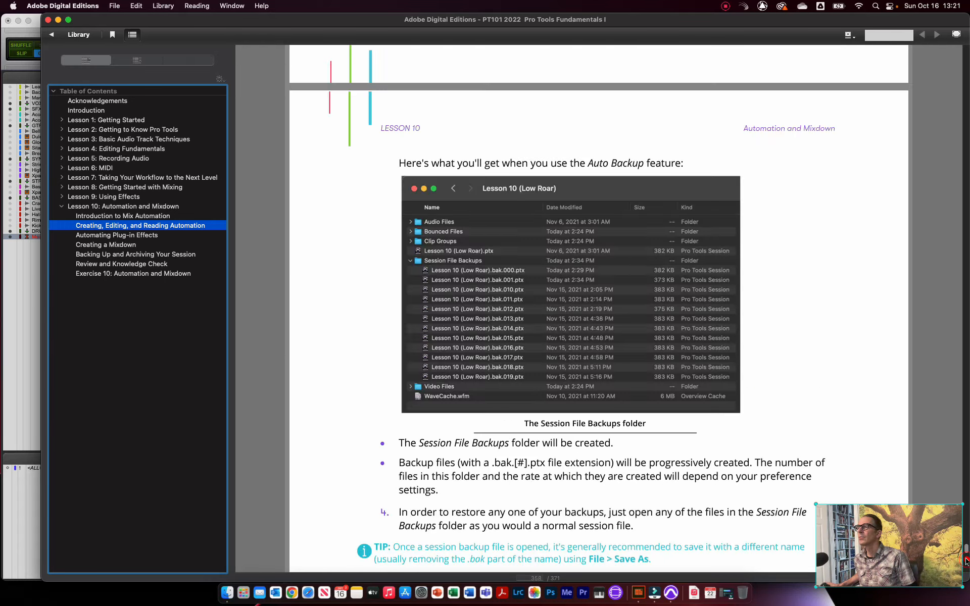
click(966, 559)
click(965, 558)
click(965, 559)
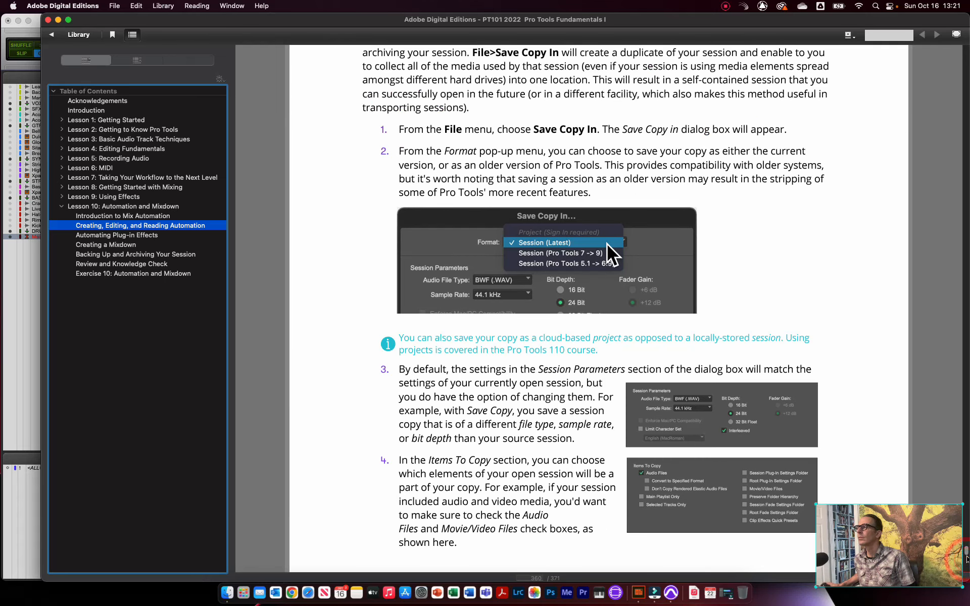
Open Exercise 10: Automation and Mixdown, look through its automation, export and archive instructions, and switch back to Pro Tools
click(148, 277)
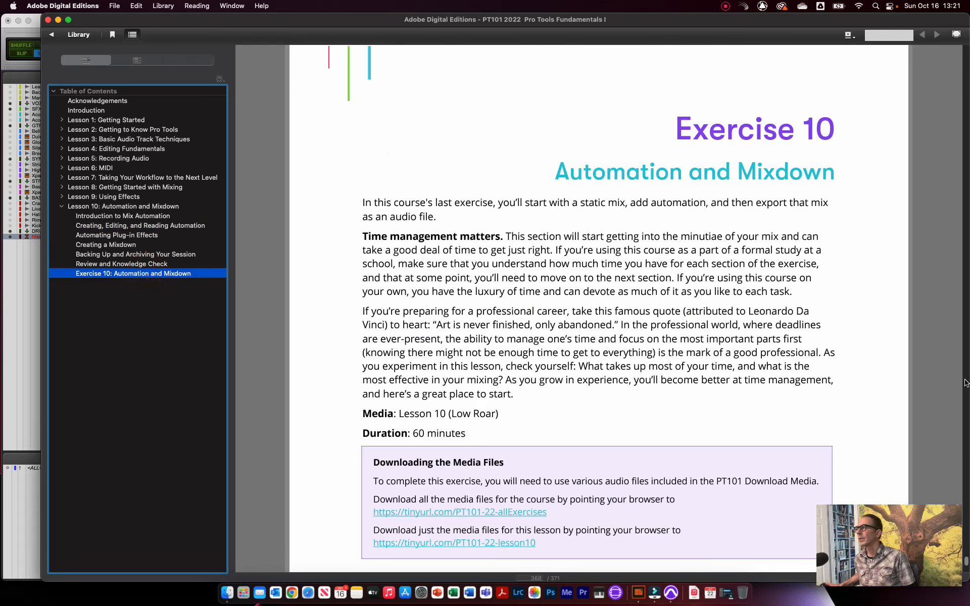
click(966, 564)
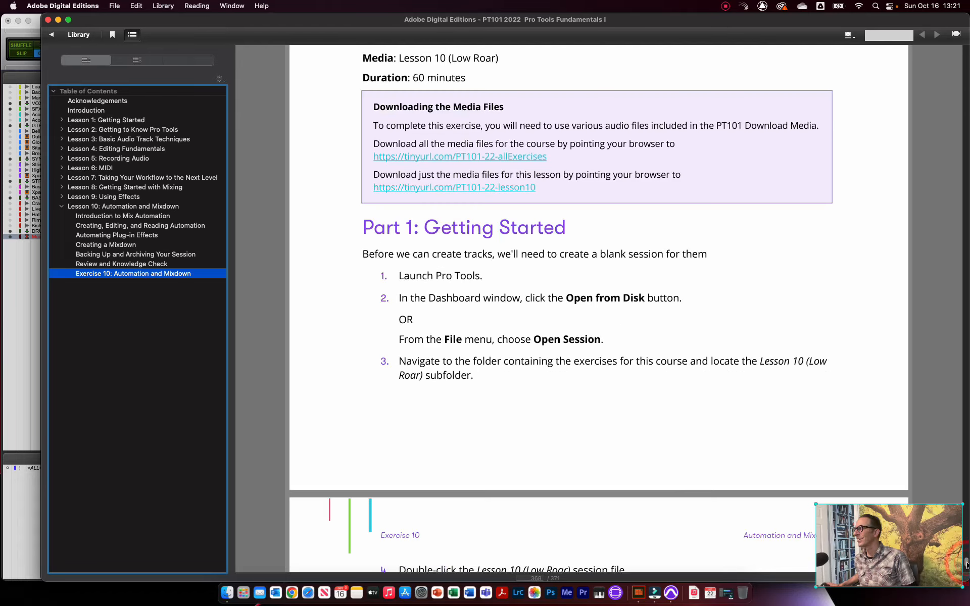
click(966, 563)
click(966, 564)
click(966, 565)
click(966, 566)
click(967, 567)
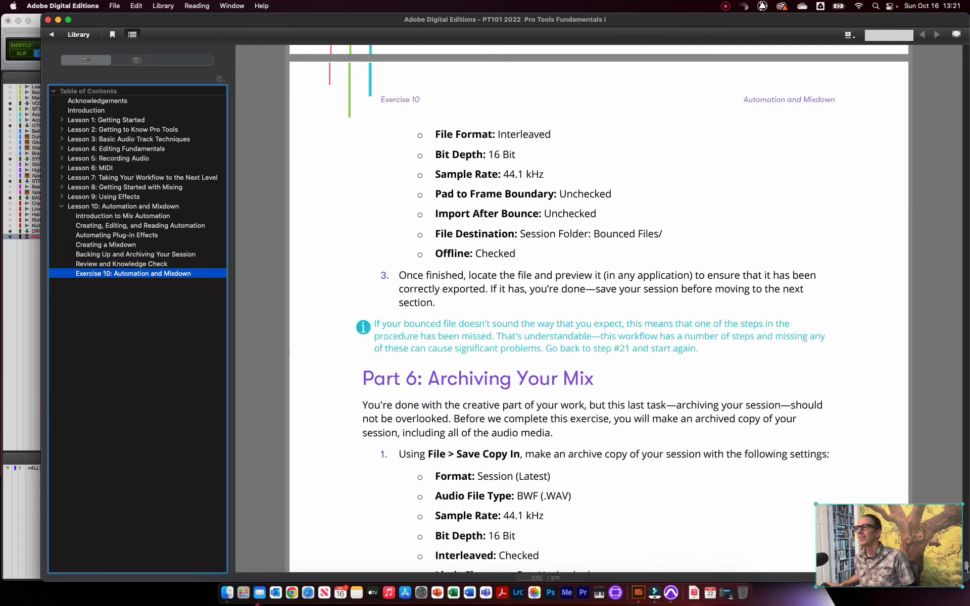
click(967, 567)
drag(967, 567, 967, 563)
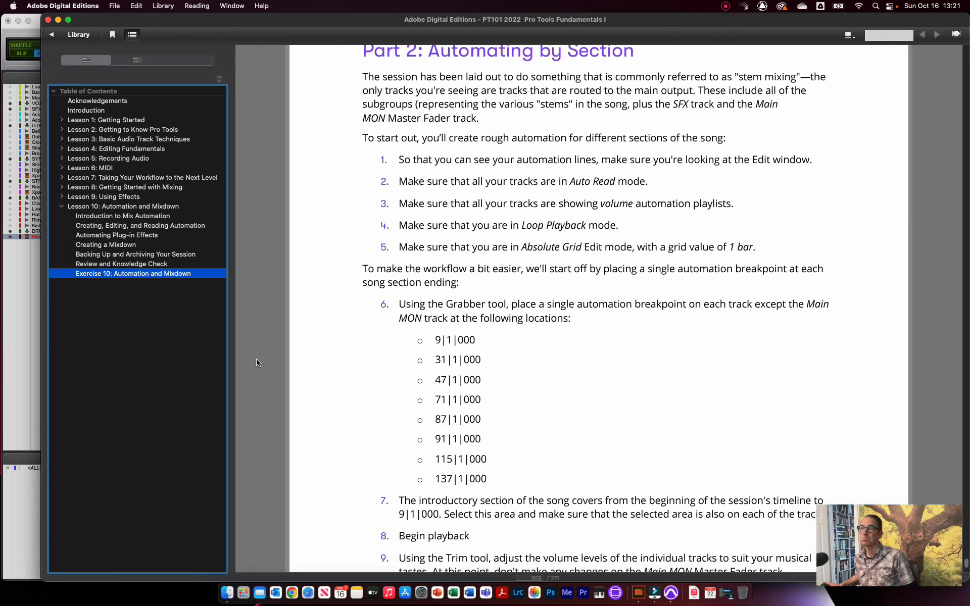
click(30, 374)
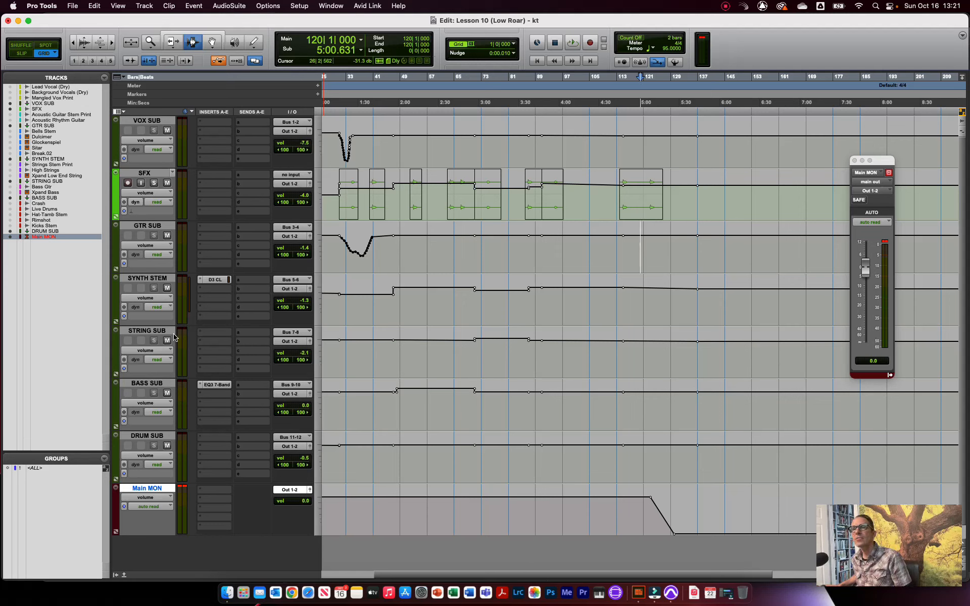
Solo the STRING SUB track, briefly start and stop playback from bar 120, and unsolo it
super+click(154, 346)
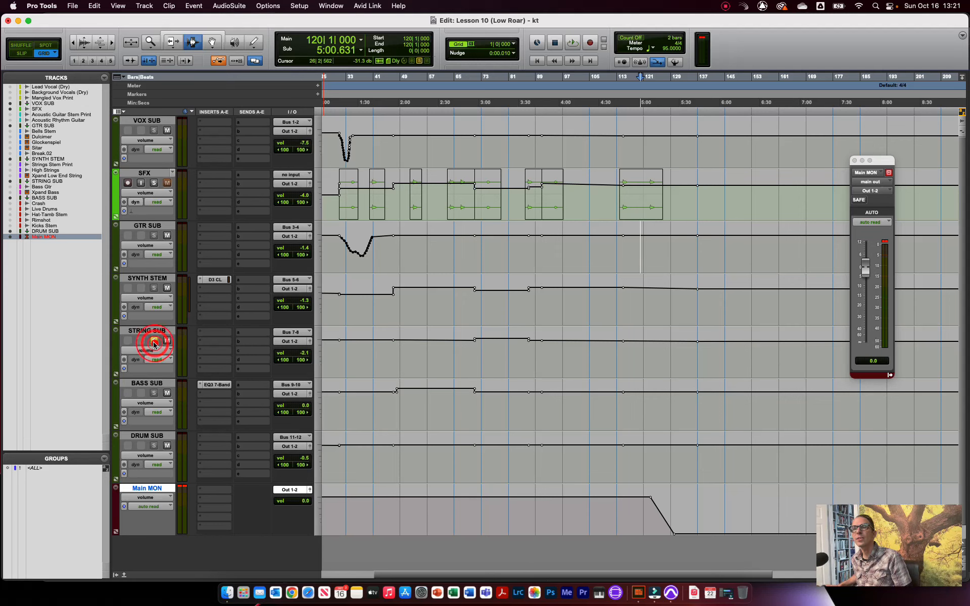
super+click(154, 345)
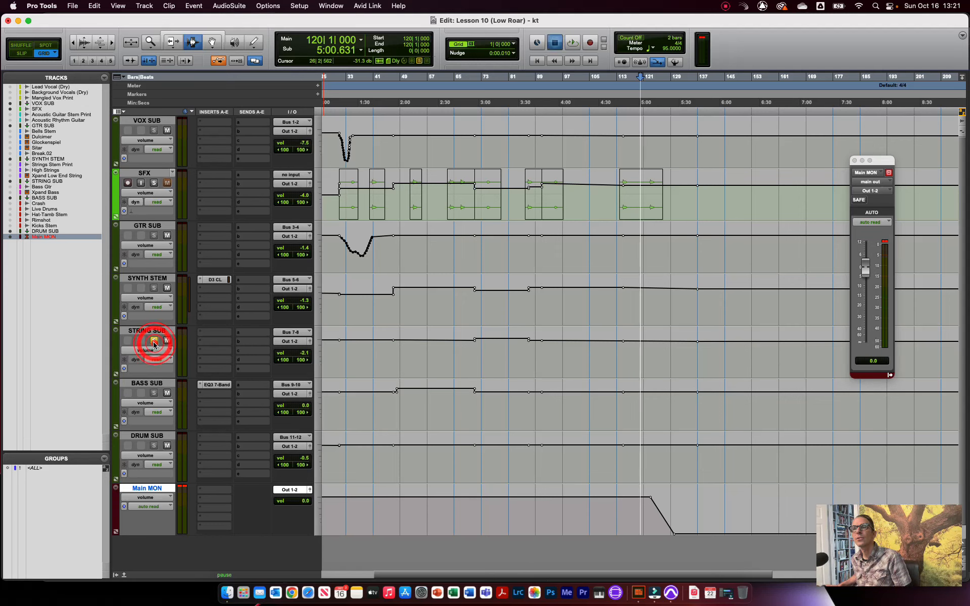
key(space)
key(space)
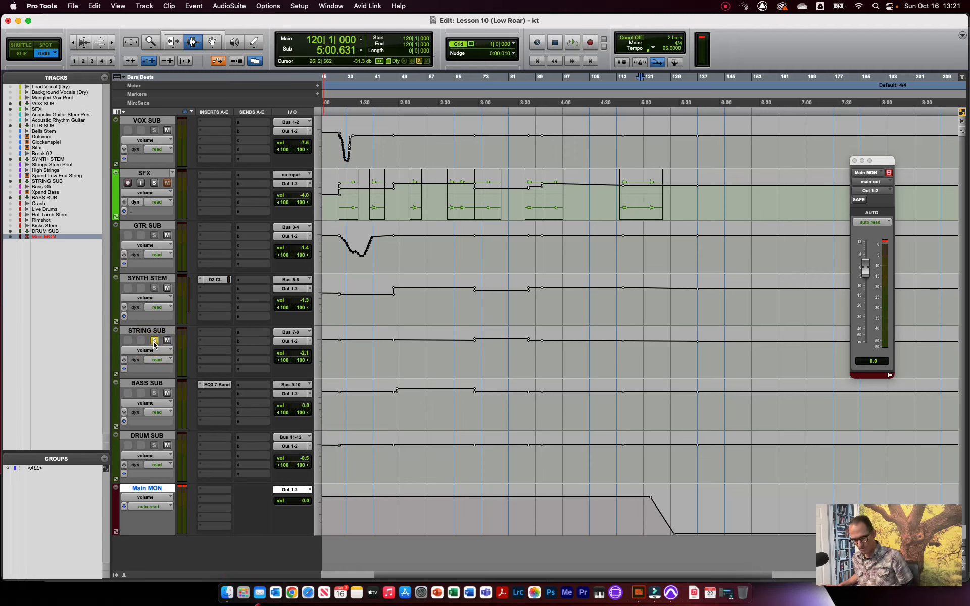
click(154, 341)
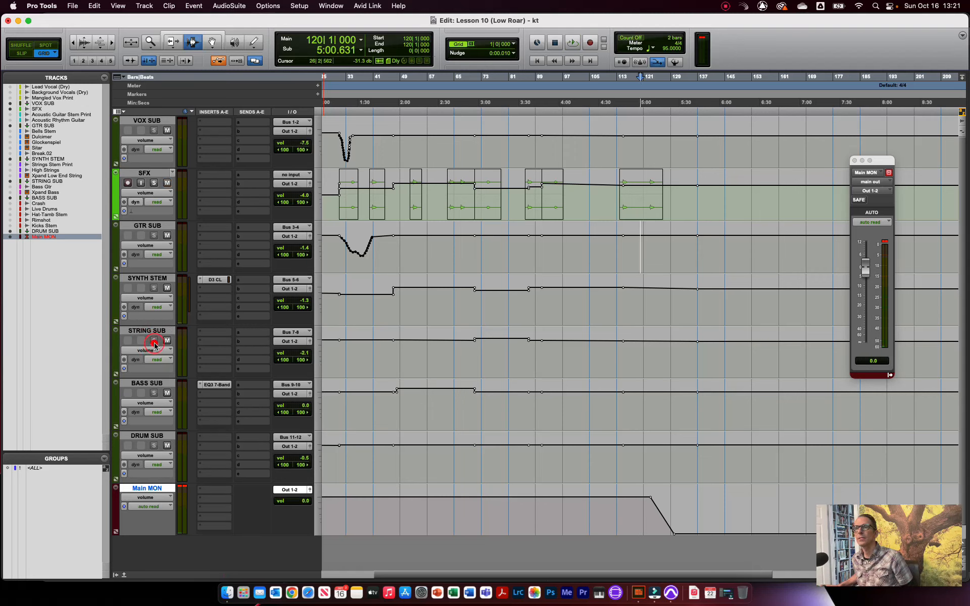
Play the end of the song from bar 120 with all tracks to check the Main MON fade-out
key(space)
key(space)
key(space)
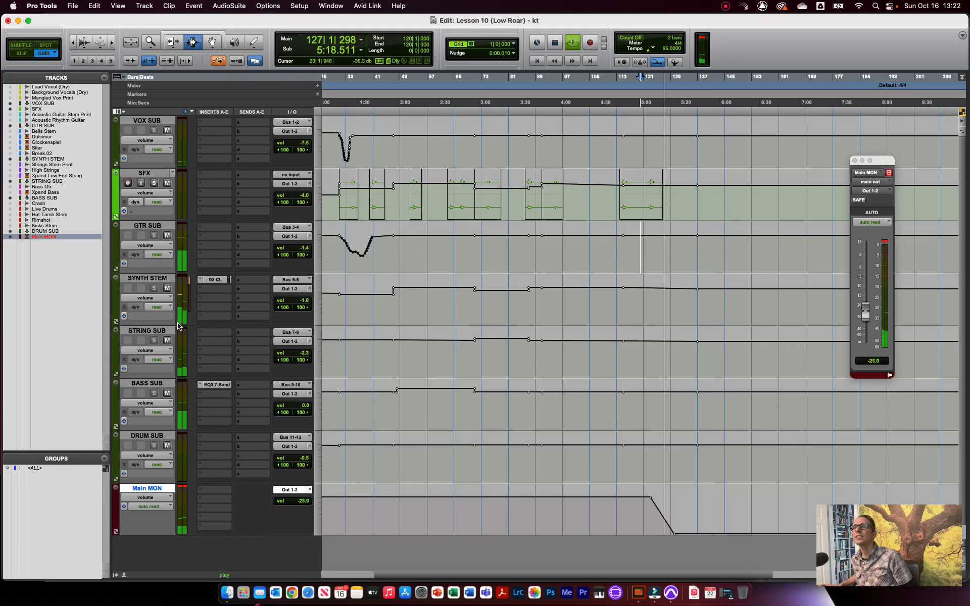
key(space)
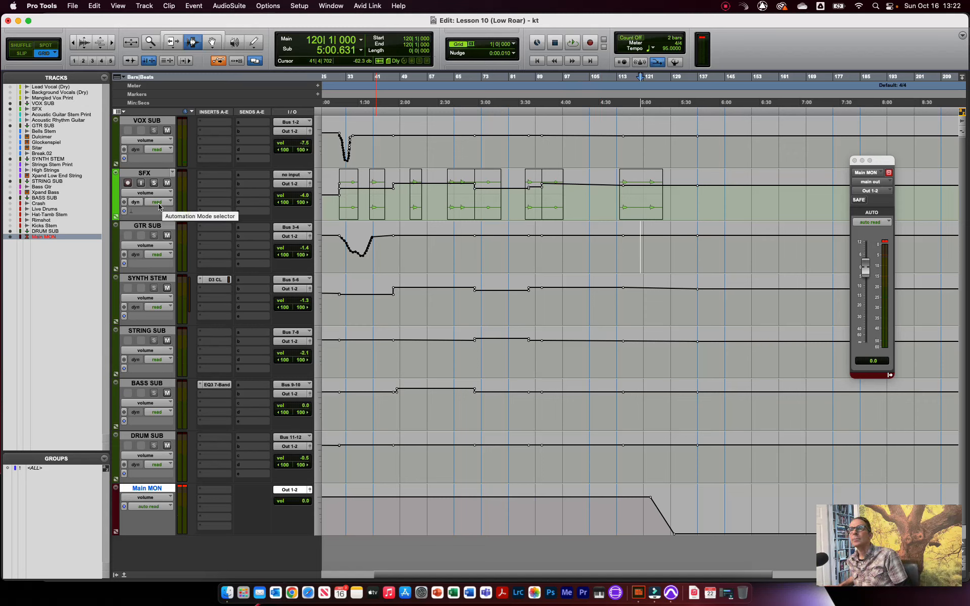
Look through the automation modes offered on the SYNTH STEM track and place the cursor at bar 33 on GTR SUB
click(162, 308)
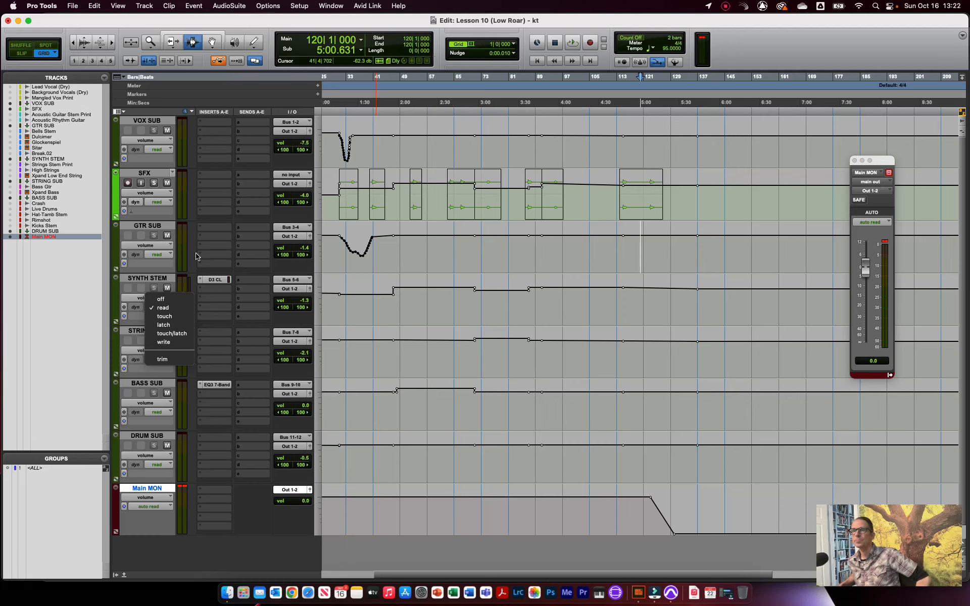
click(414, 311)
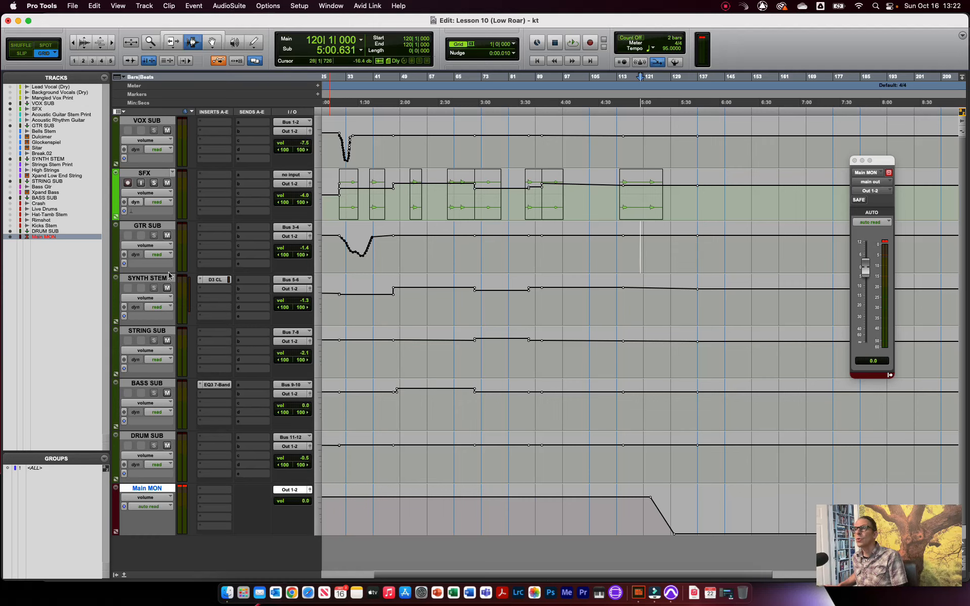
click(344, 247)
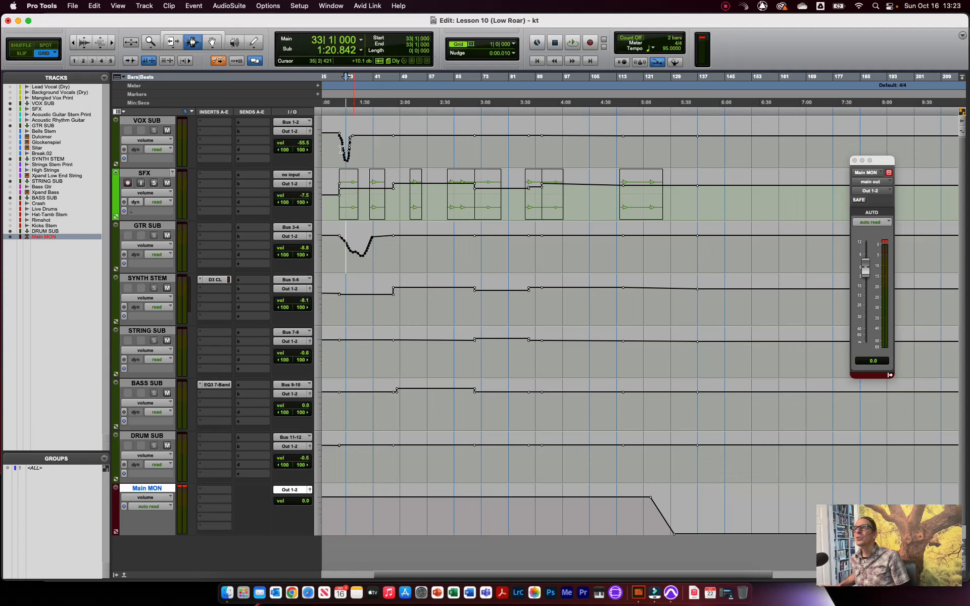
Select bars 30 to 38 on VOX SUB around its volume dip and play the selection
drag(336, 142, 362, 148)
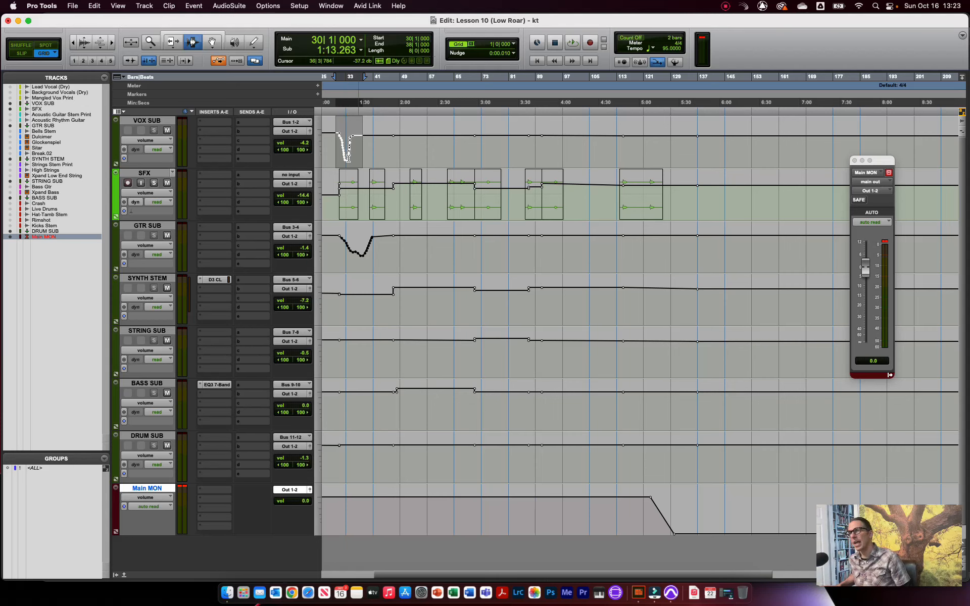
key(space)
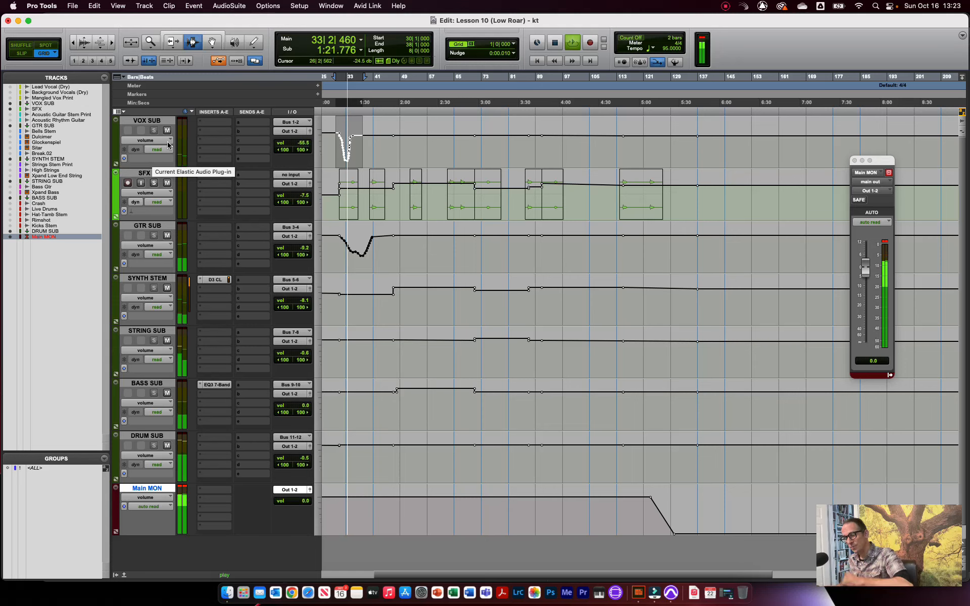
key(space)
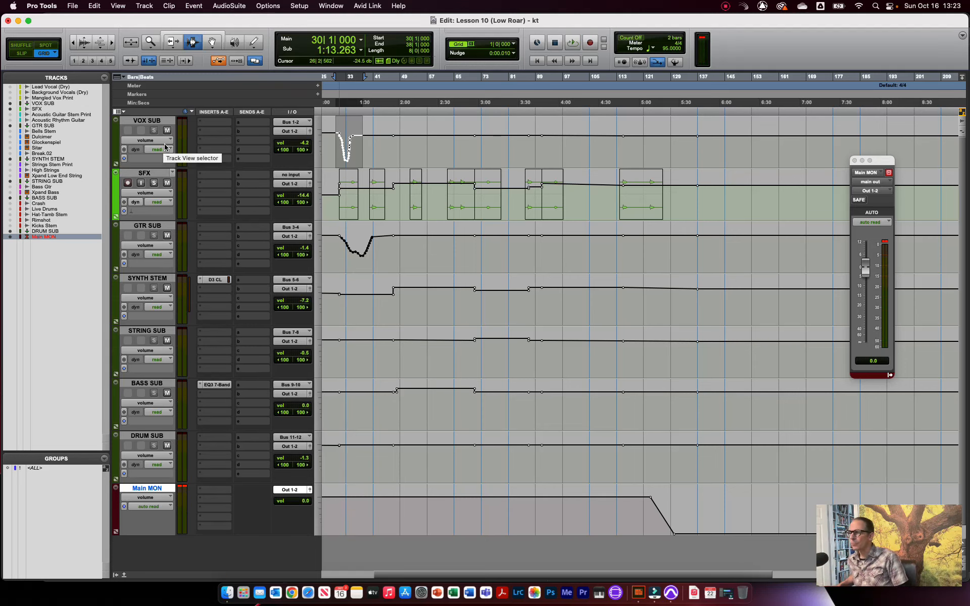
Set the VOX SUB automation mode to off and play the selected bars 30 to 38
click(165, 149)
click(166, 150)
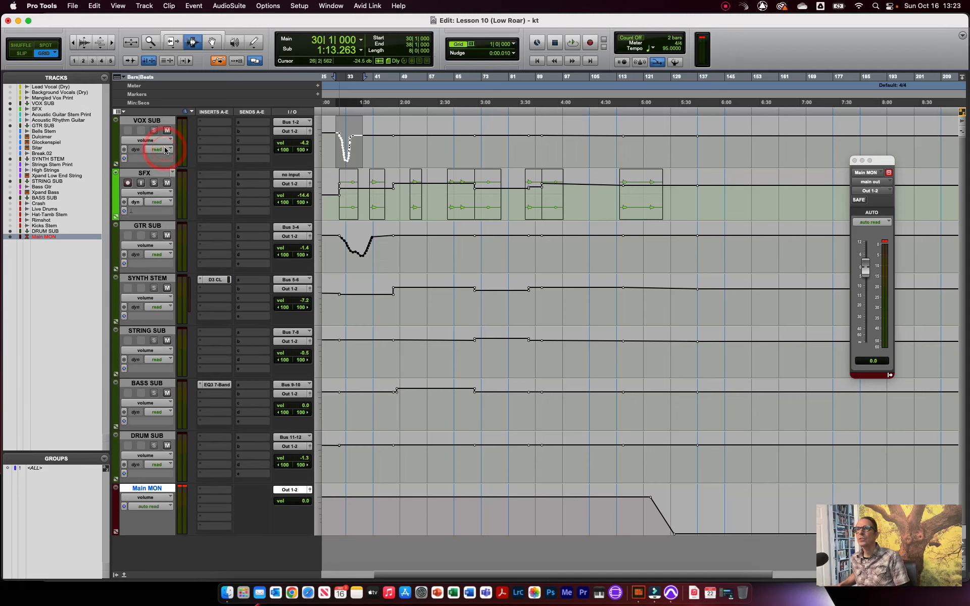
click(165, 150)
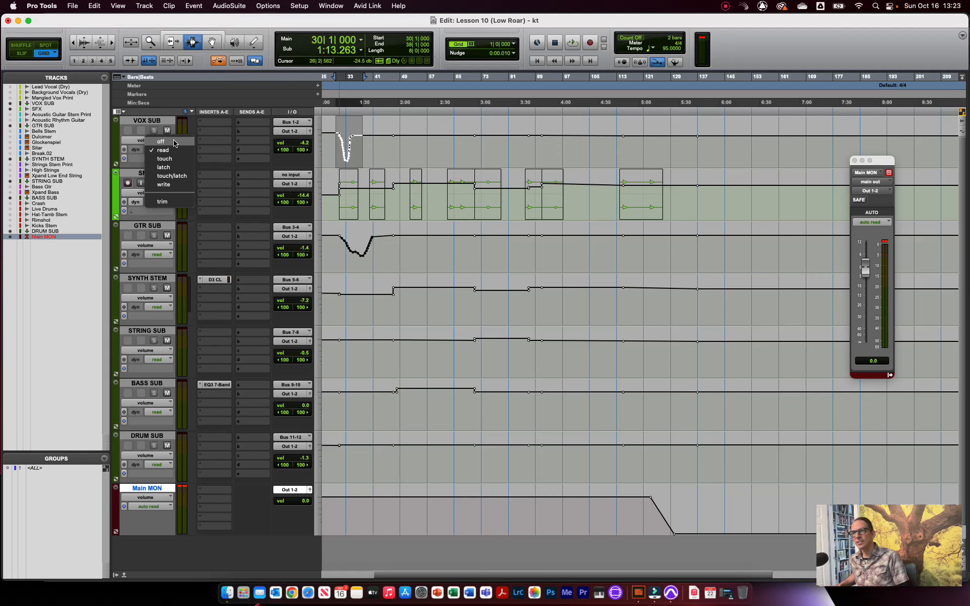
click(174, 144)
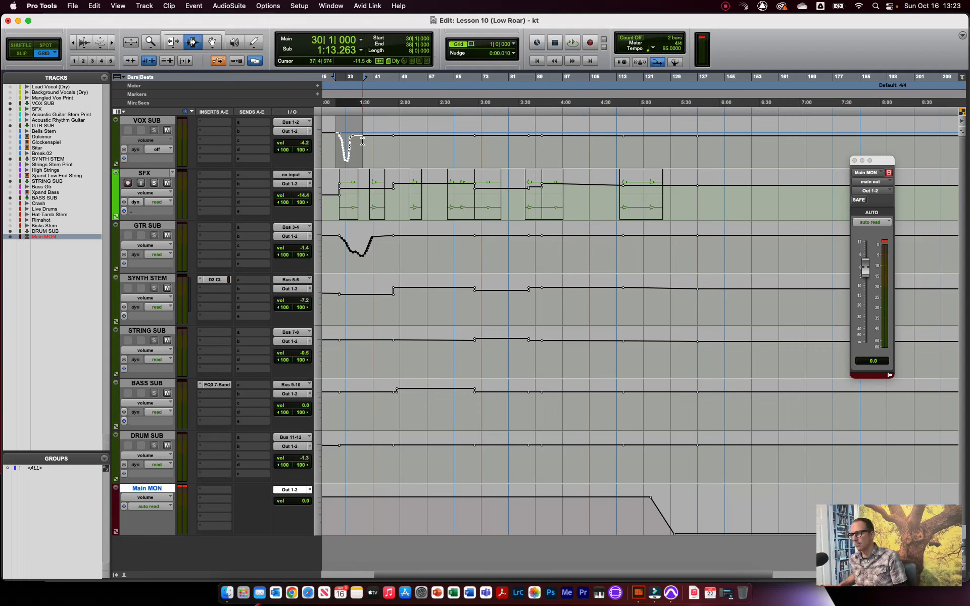
key(space)
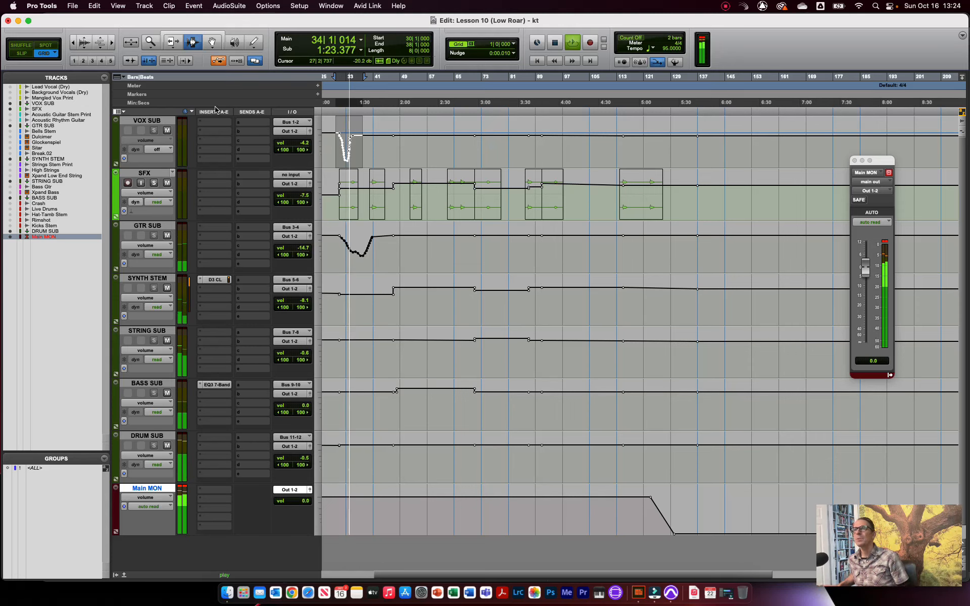
key(space)
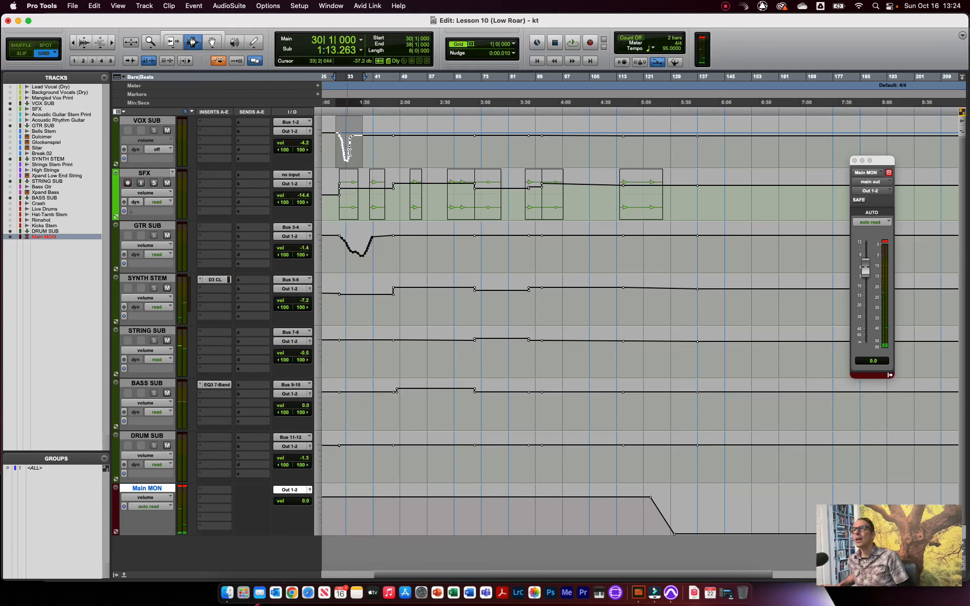
Switch the VOX SUB automation mode to read, toggle it off once more, and return it to read
click(157, 151)
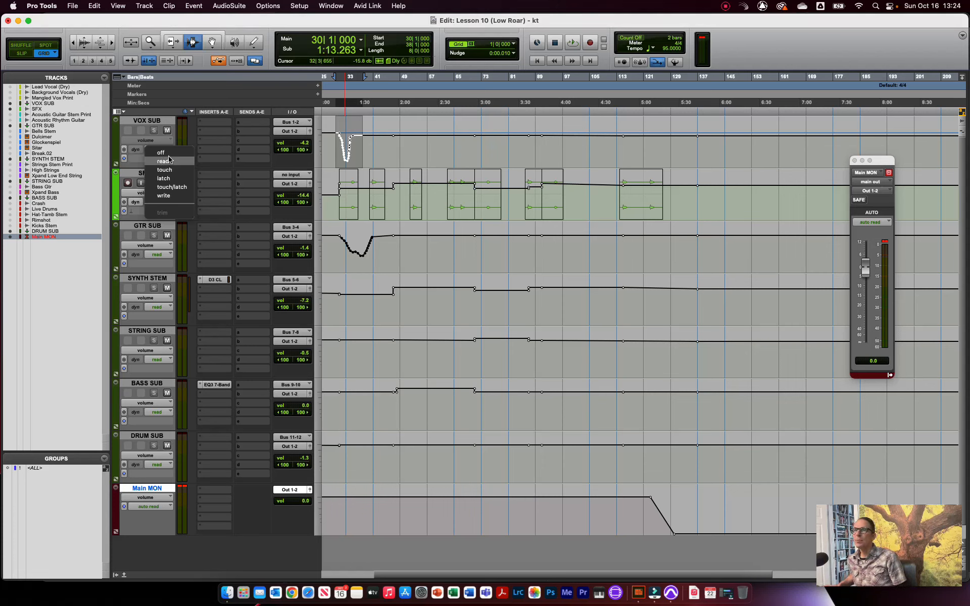
click(165, 160)
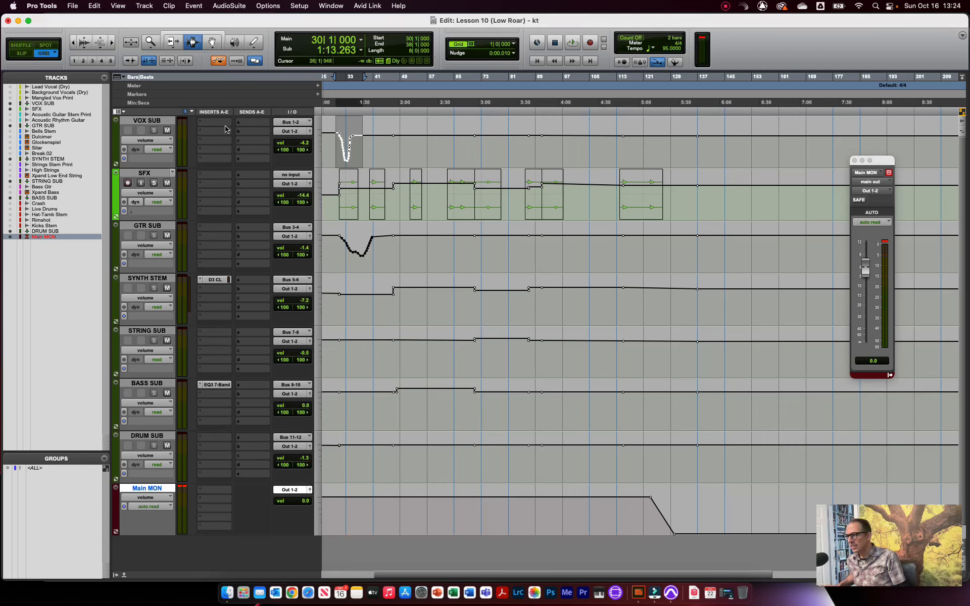
click(161, 151)
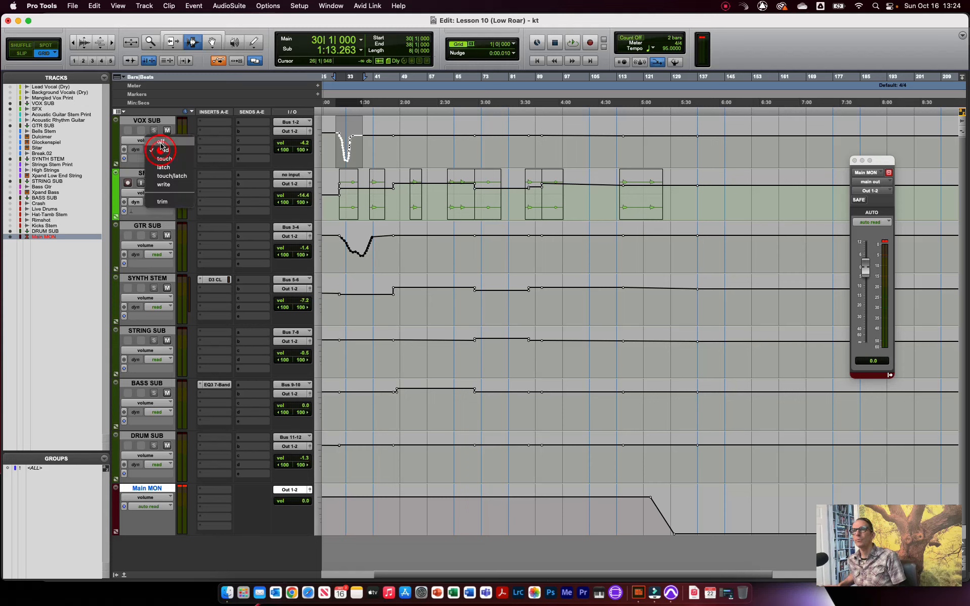
click(157, 144)
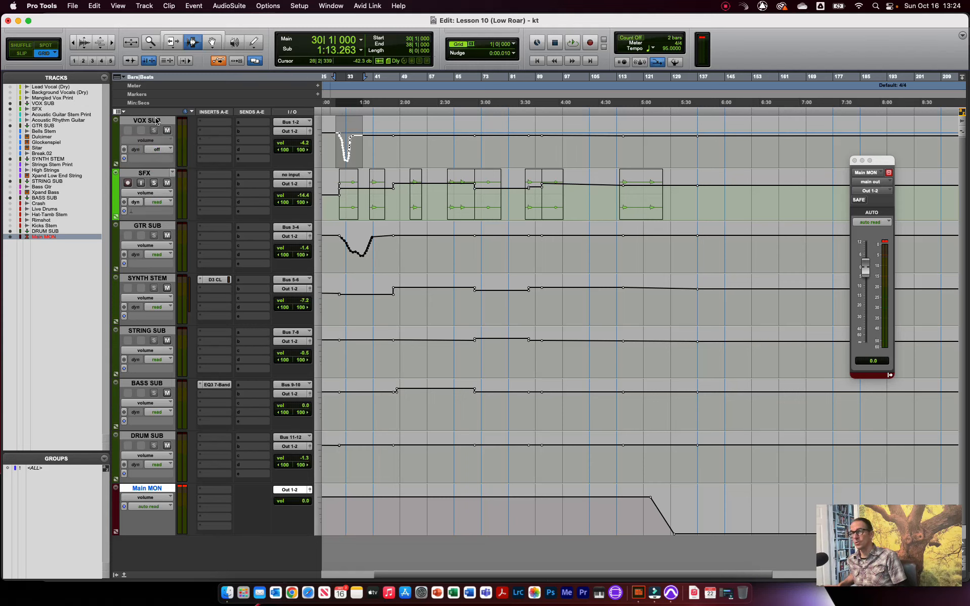
click(145, 150)
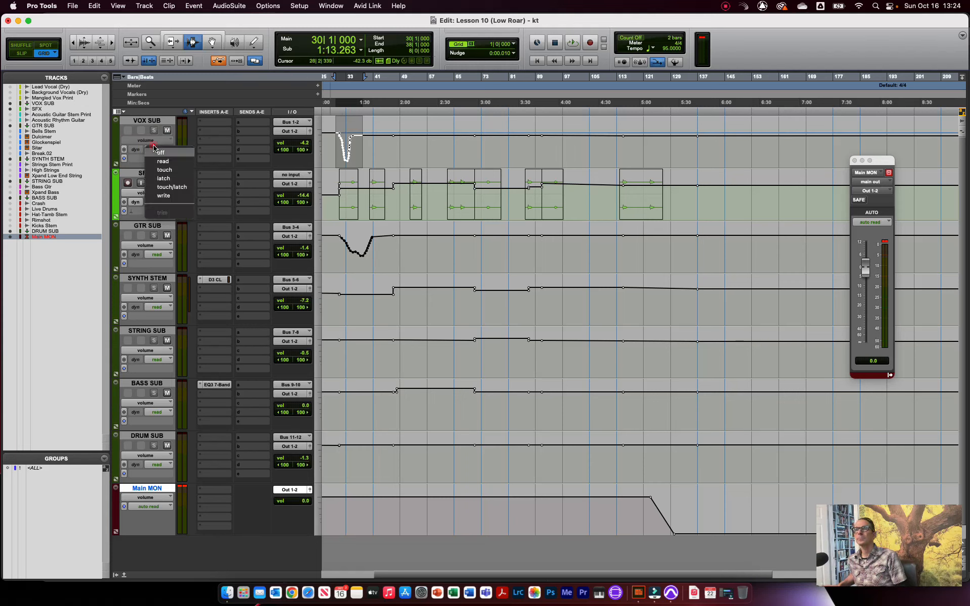
click(174, 163)
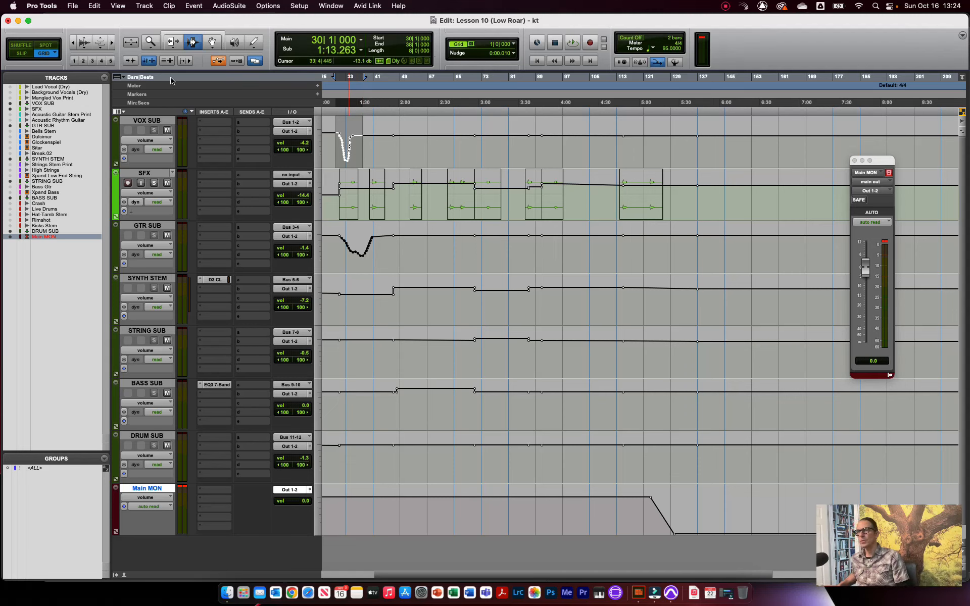
Set VOX SUB automation to write and draw a volume dip with the Pencil tool from about bar 40 to bar 60
click(167, 150)
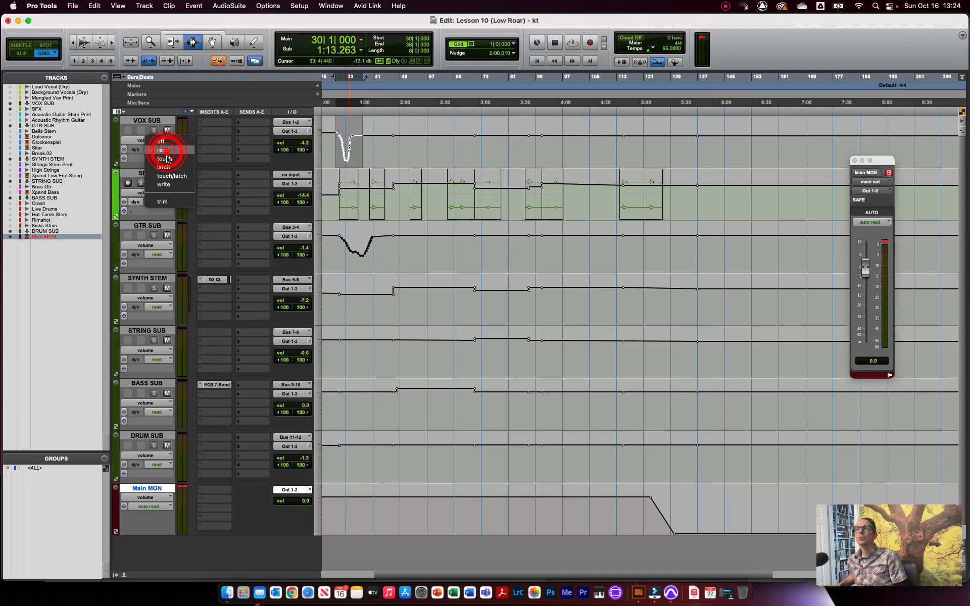
click(164, 184)
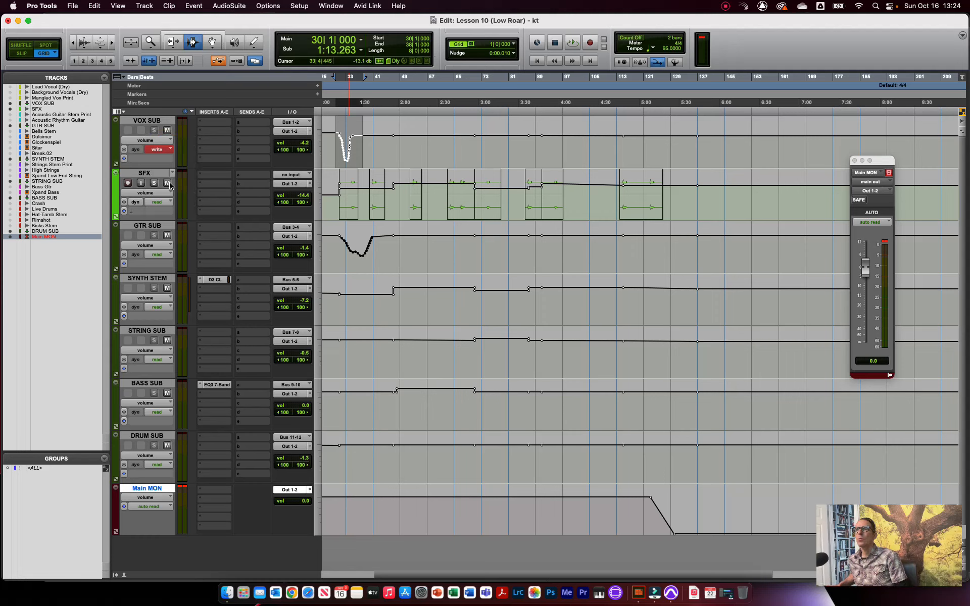
click(255, 45)
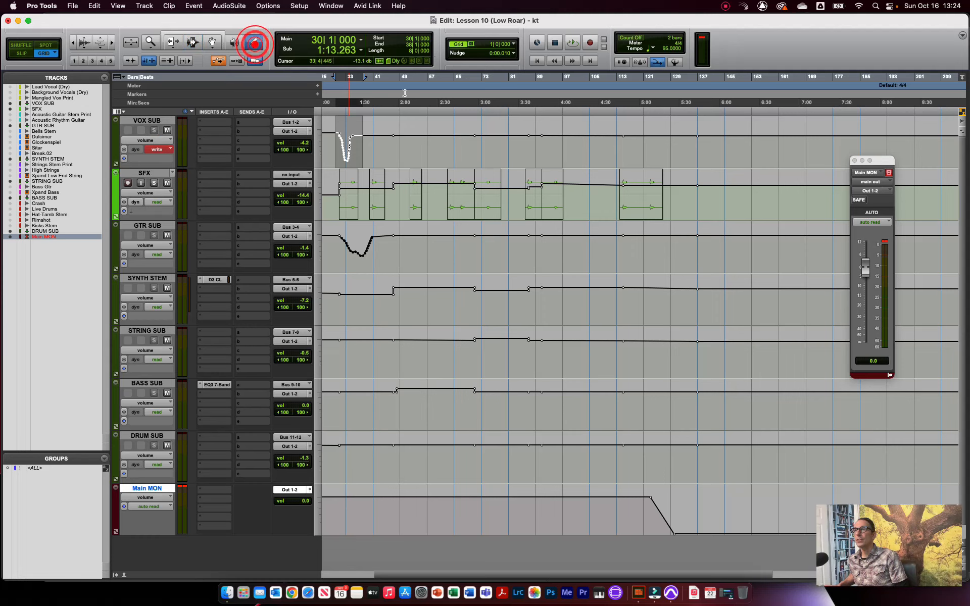
mouse_move(373, 132)
mouse_down()
mouse_move(404, 156)
mouse_move(440, 133)
mouse_up()
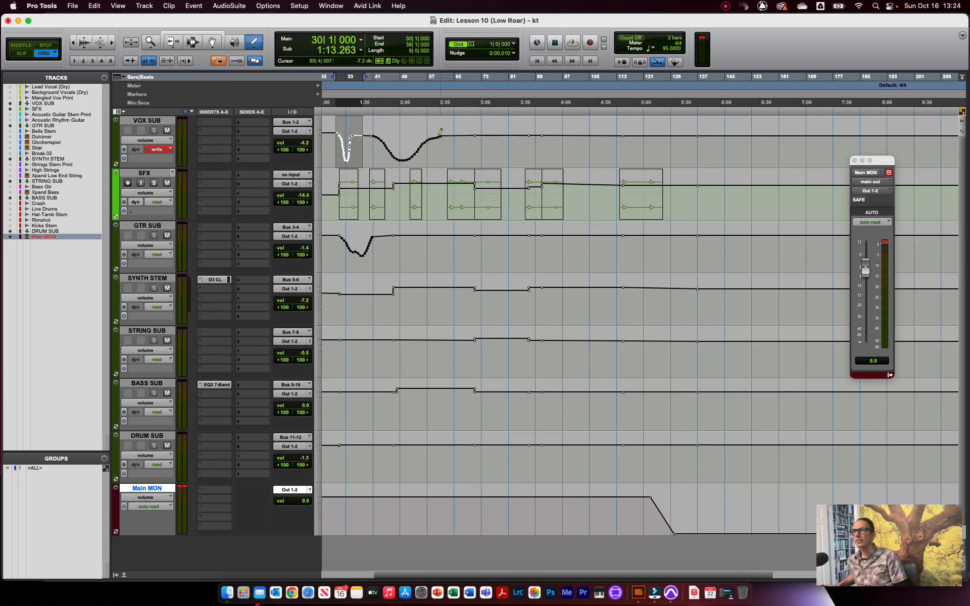
Return to the Selector tool and set the VOX SUB automation mode to read
click(192, 42)
click(157, 150)
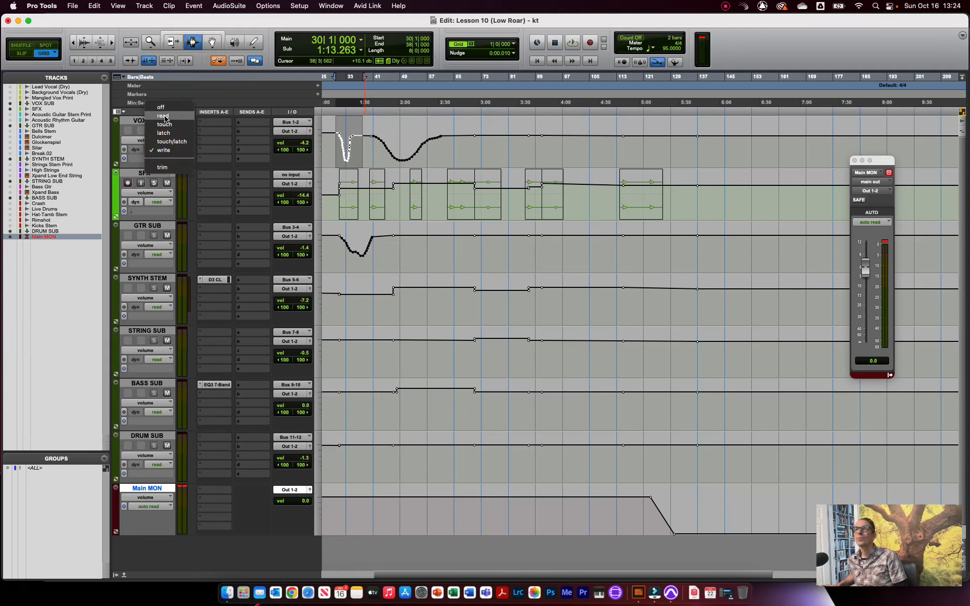
click(165, 120)
Play VOX SUB's drawn volume dip from bar 45, stop playback, and undo the drawn automation
click(386, 146)
key(space)
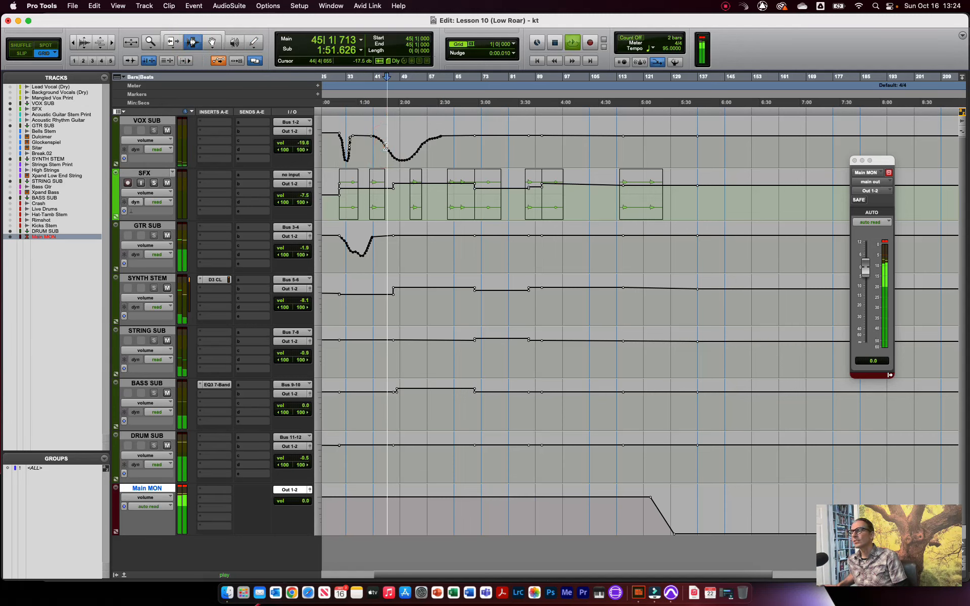
key(space)
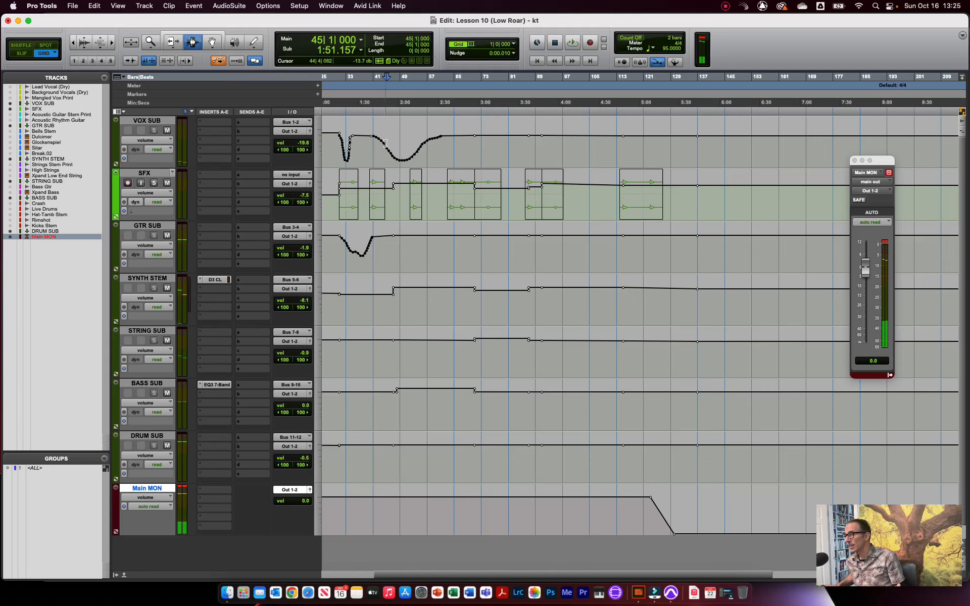
key(super+z)
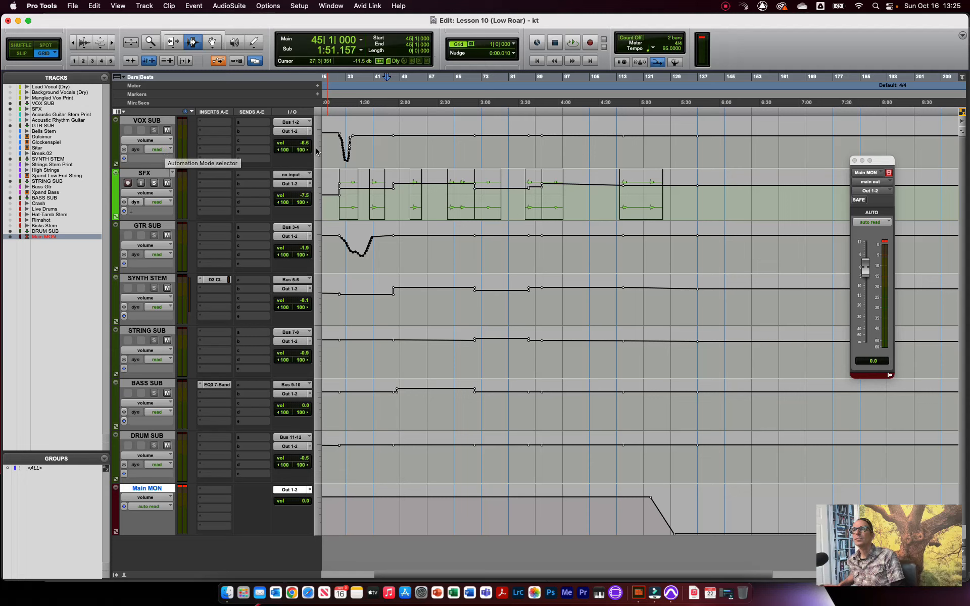
Place the cursor at bar 30 on VOX SUB and set the track's automation mode to write
click(336, 142)
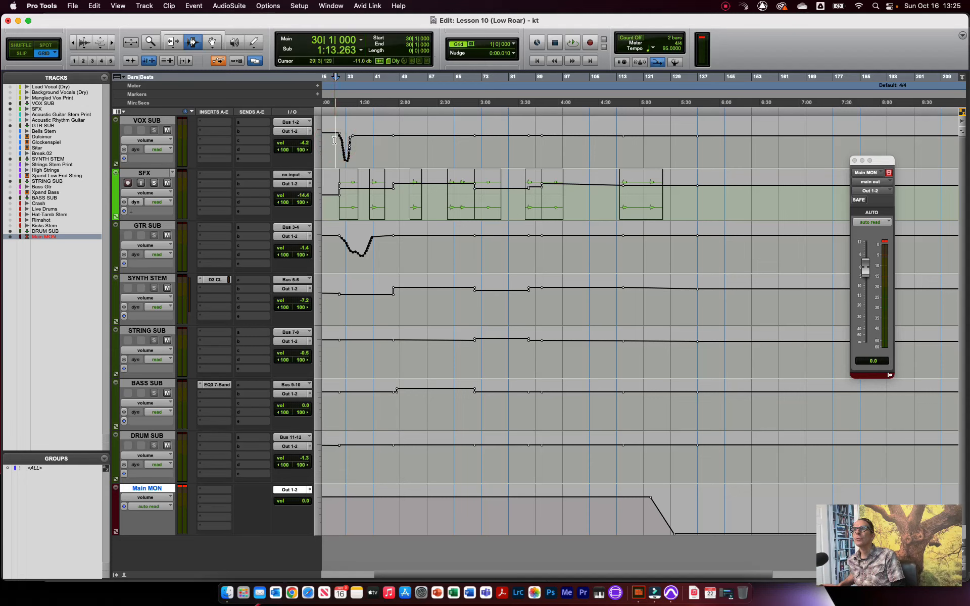
click(157, 150)
click(158, 150)
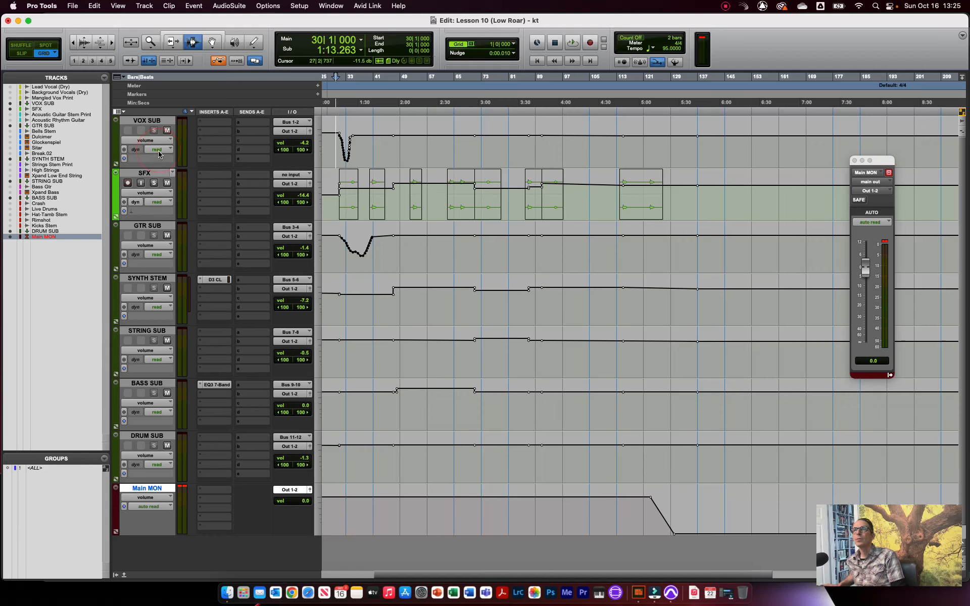
click(158, 151)
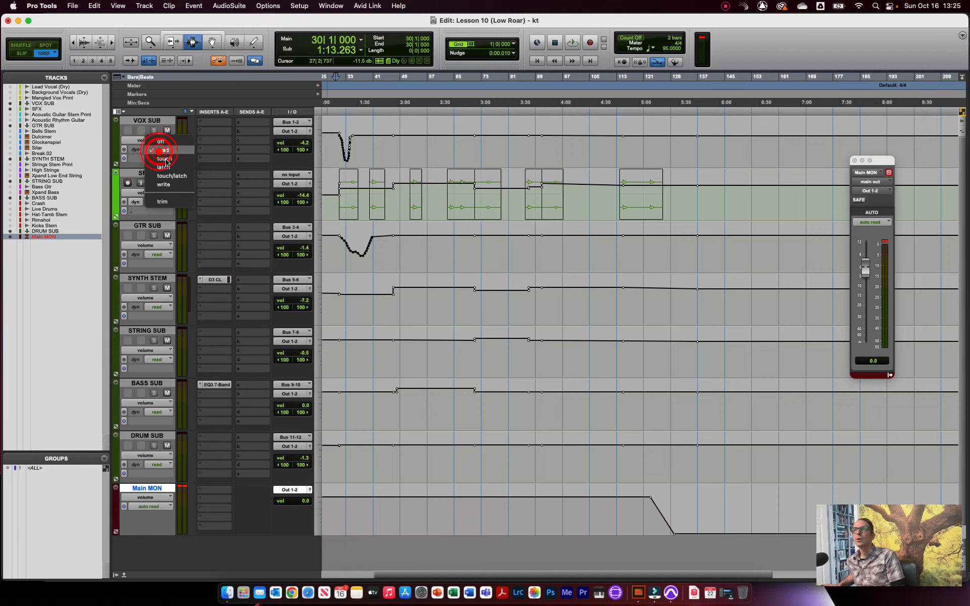
click(185, 188)
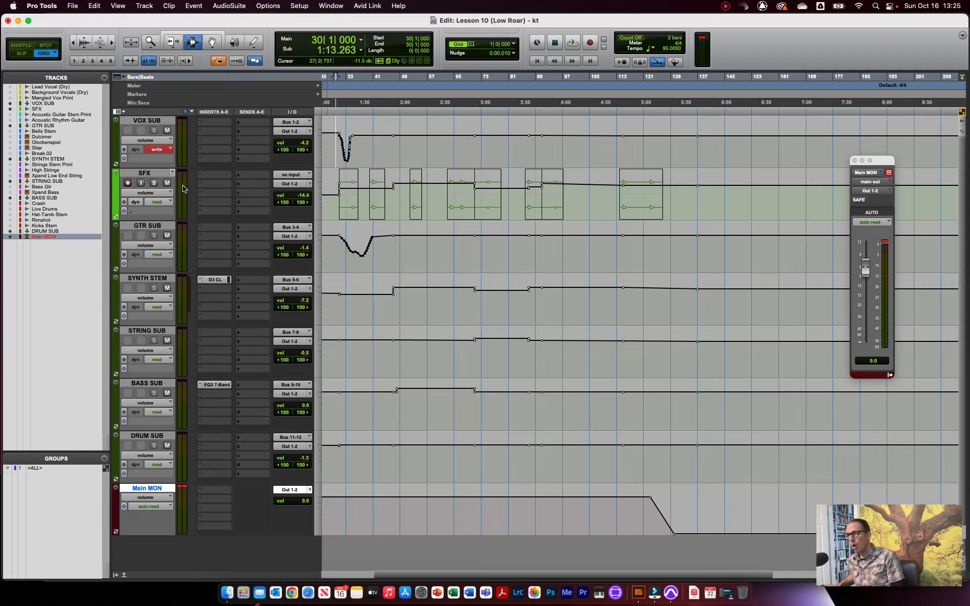
Show the Mix window, shrink it to fit its channel strips, and place it over the right part of the Edit window
key(super+equal)
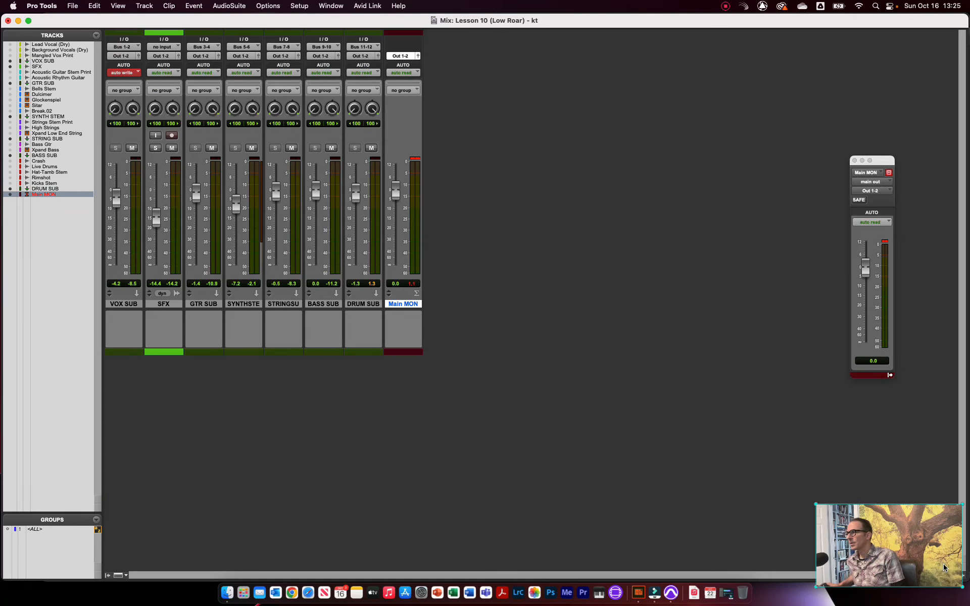
drag(944, 568, 940, 536)
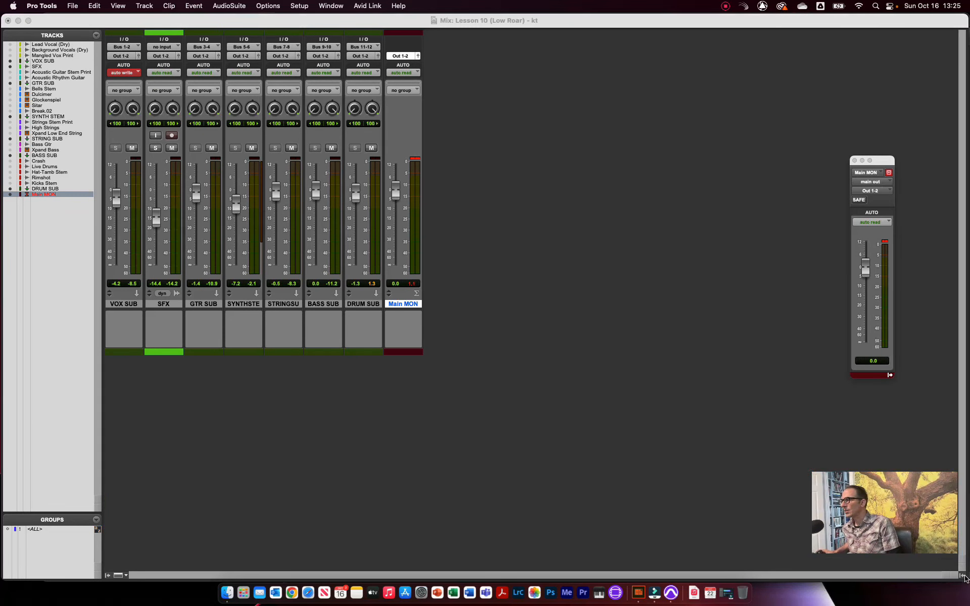
drag(966, 579, 444, 386)
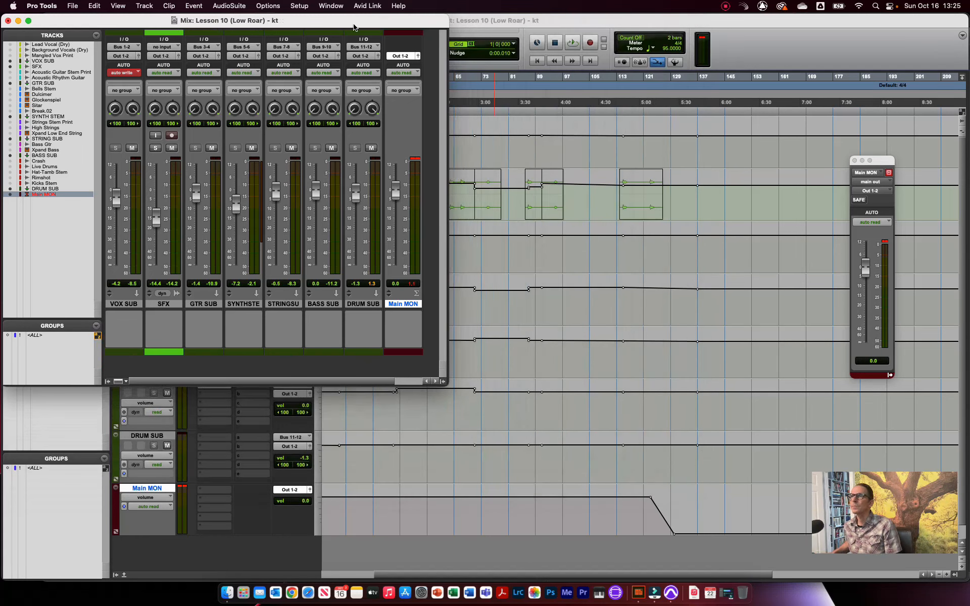
drag(352, 26, 829, 29)
drag(747, 27, 754, 27)
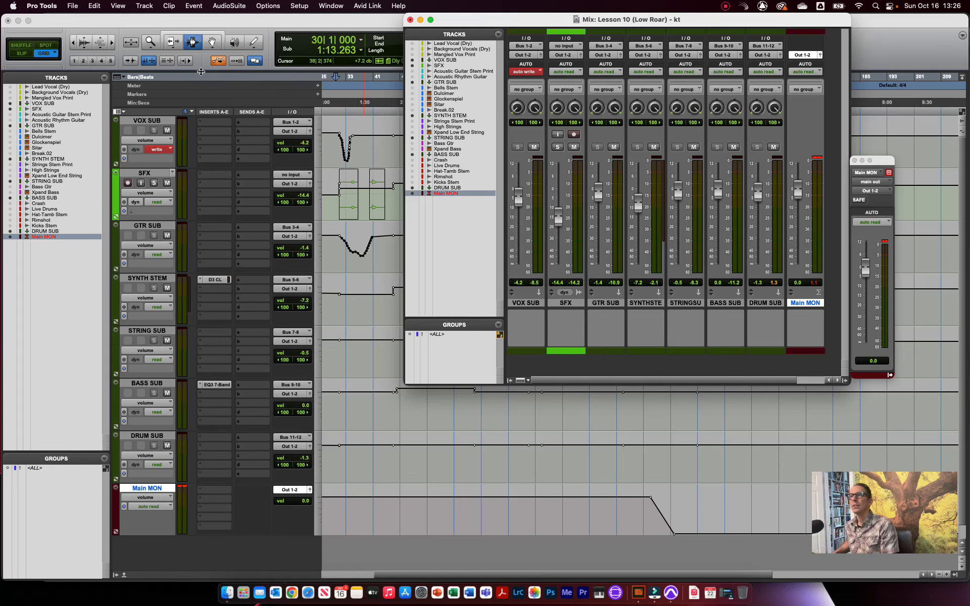
Keep VOX SUB in write mode, bring the Mix window back in front of the Edit window, and adjust its size and position
click(192, 42)
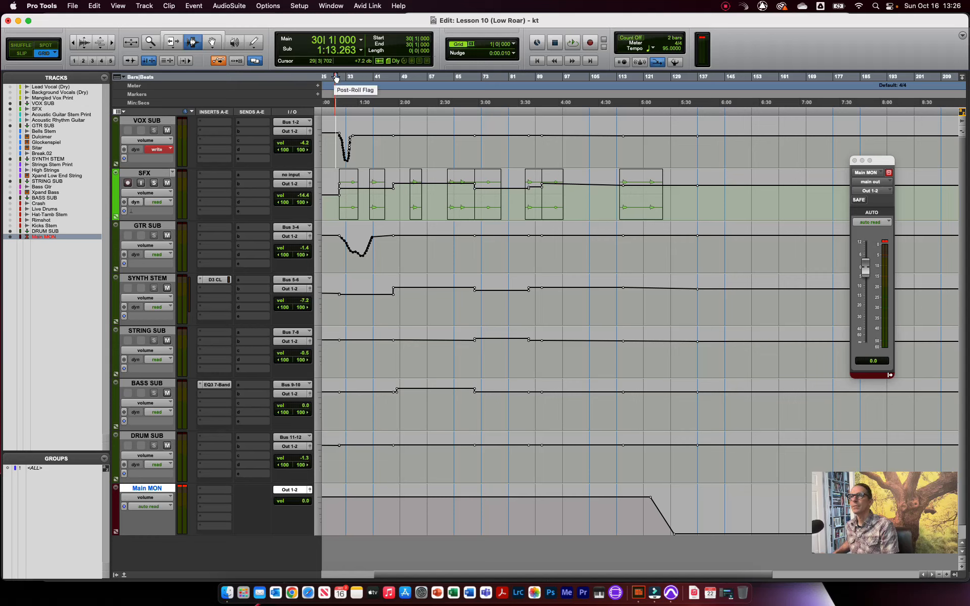
click(158, 150)
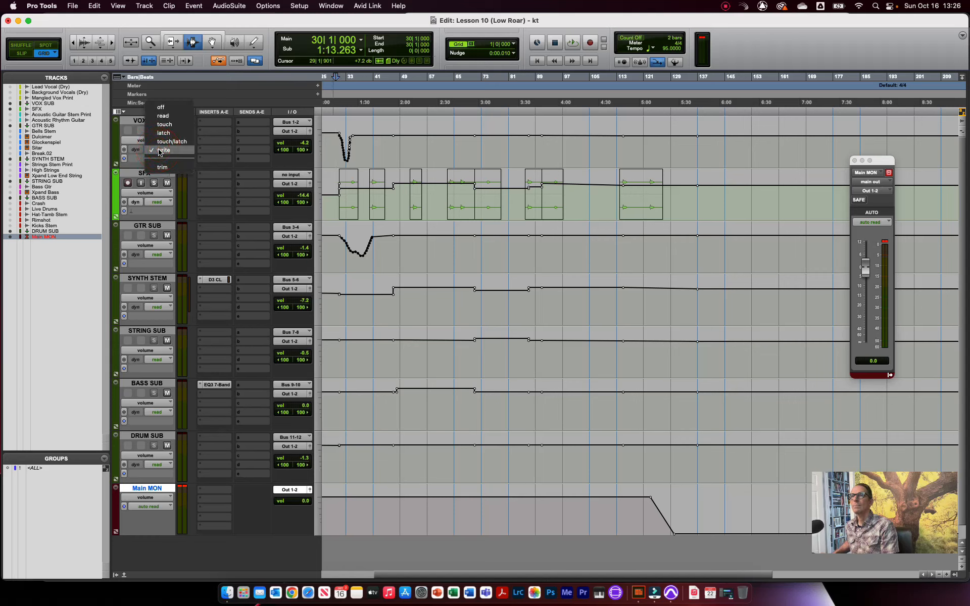
click(160, 150)
click(331, 5)
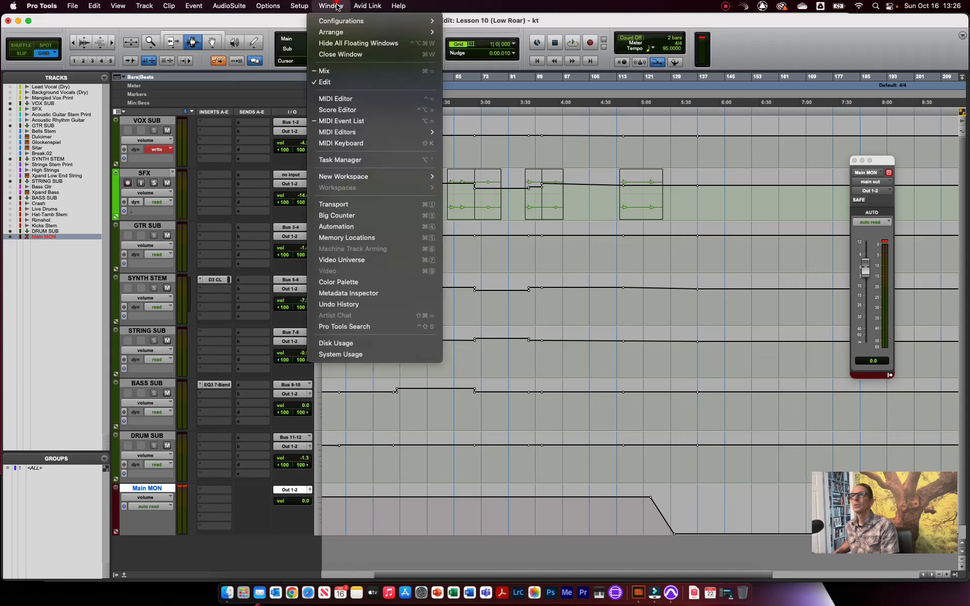
key(Return)
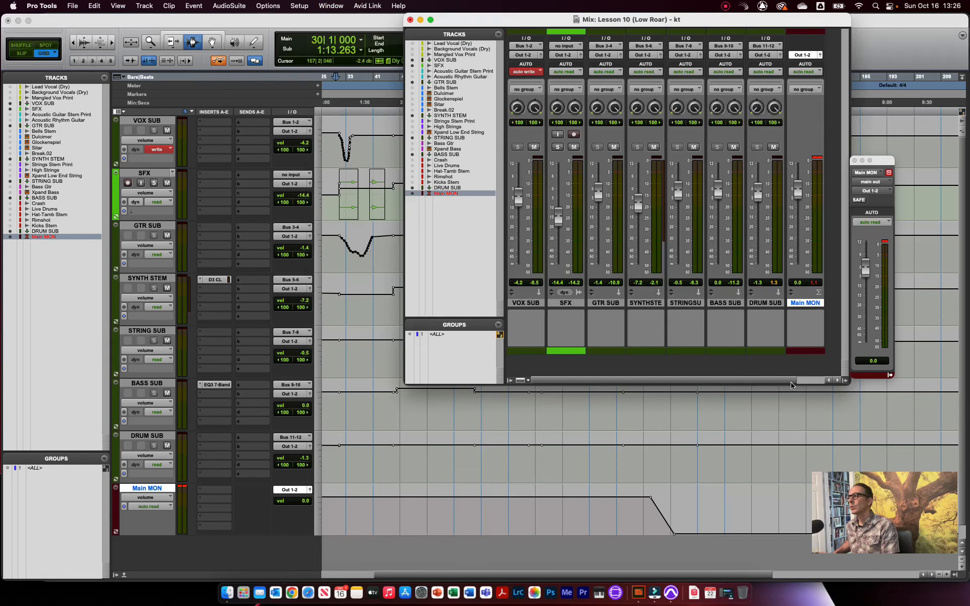
mouse_move(850, 382)
mouse_down()
mouse_move(798, 337)
mouse_move(835, 396)
mouse_move(848, 385)
mouse_move(841, 367)
mouse_up()
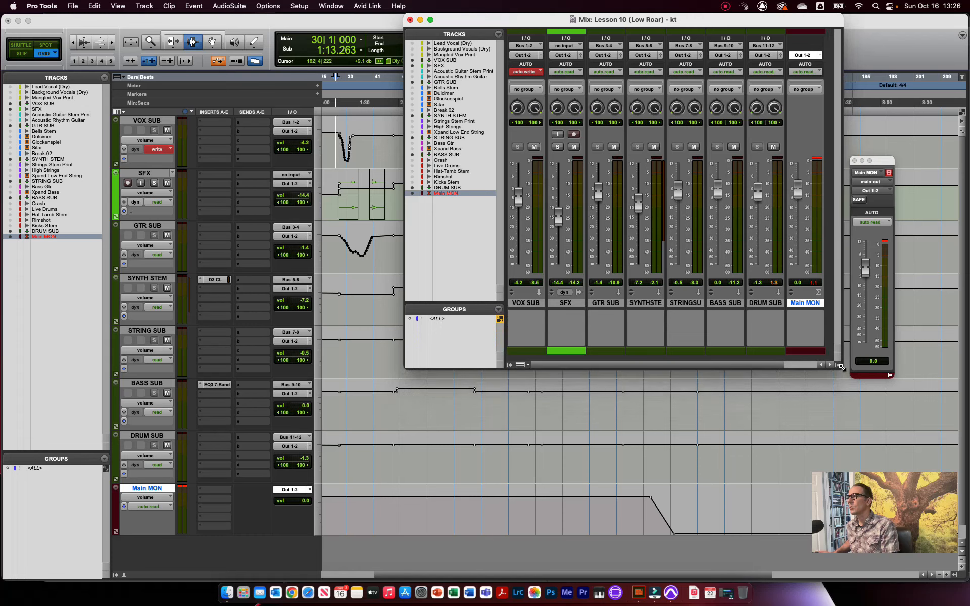
drag(567, 19, 581, 20)
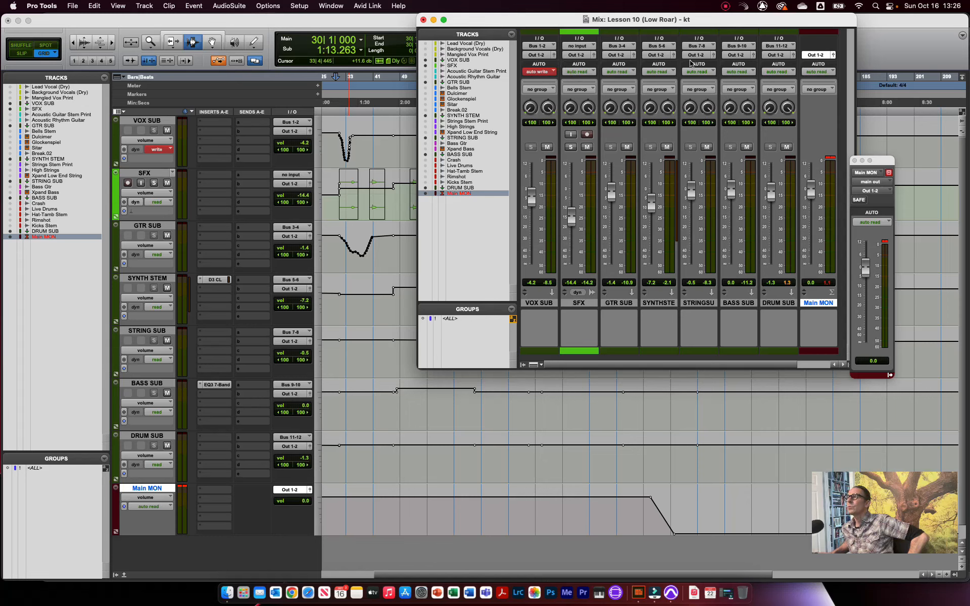
click(572, 76)
click(581, 99)
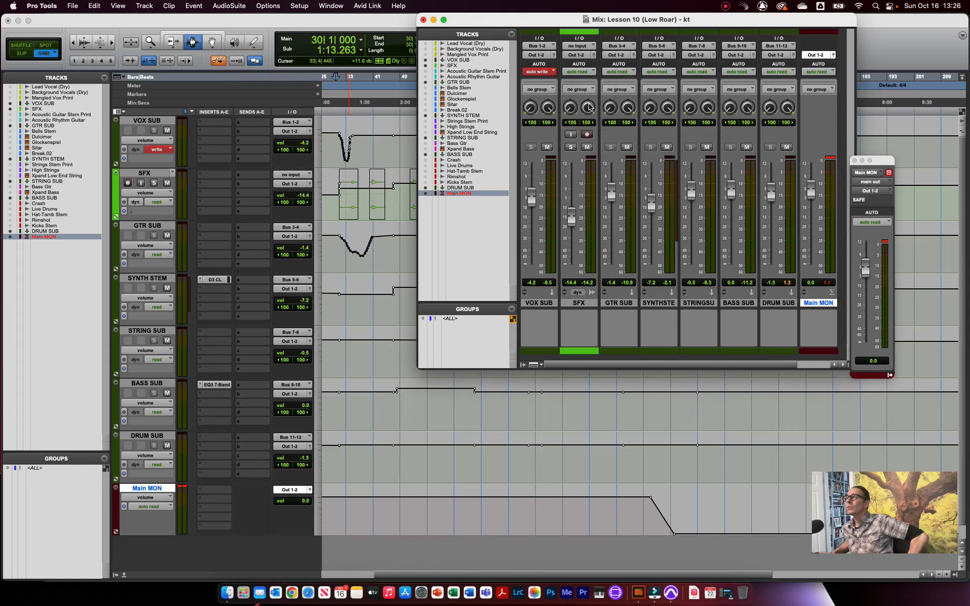
click(586, 76)
click(579, 38)
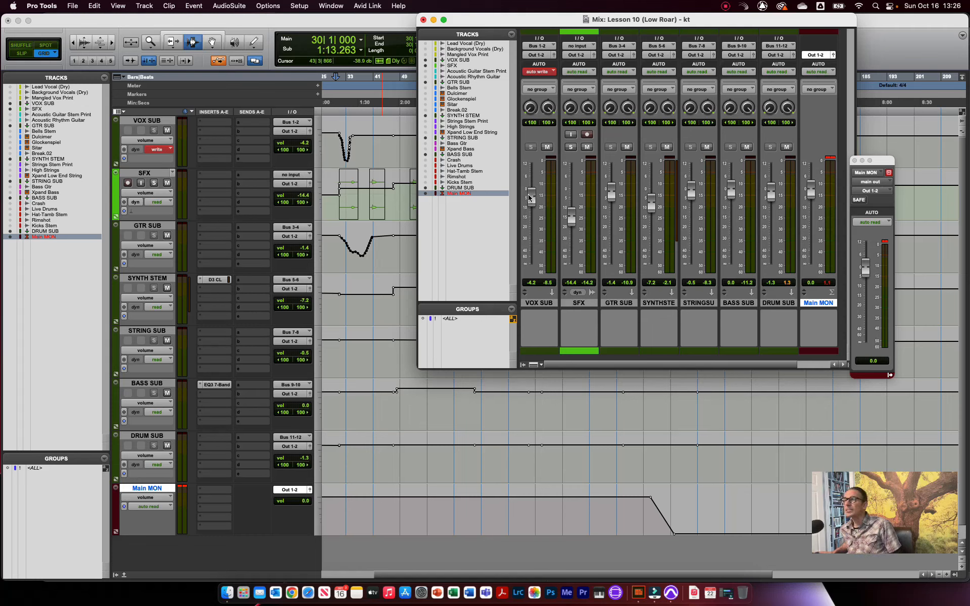
Select VOX SUB, start playback from bar 30, and write volume automation by moving its fader up and down to about bar 47
click(536, 302)
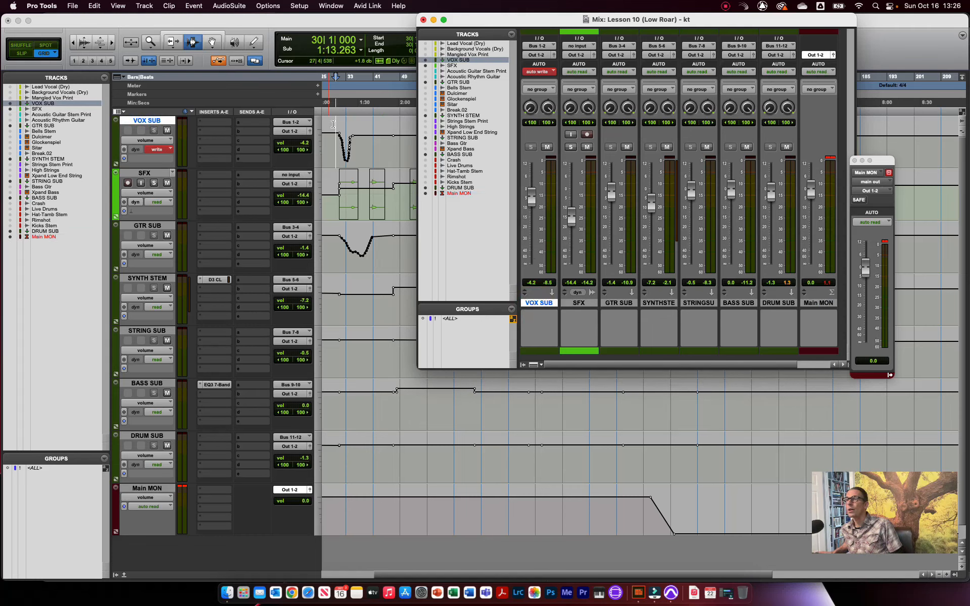
key(space)
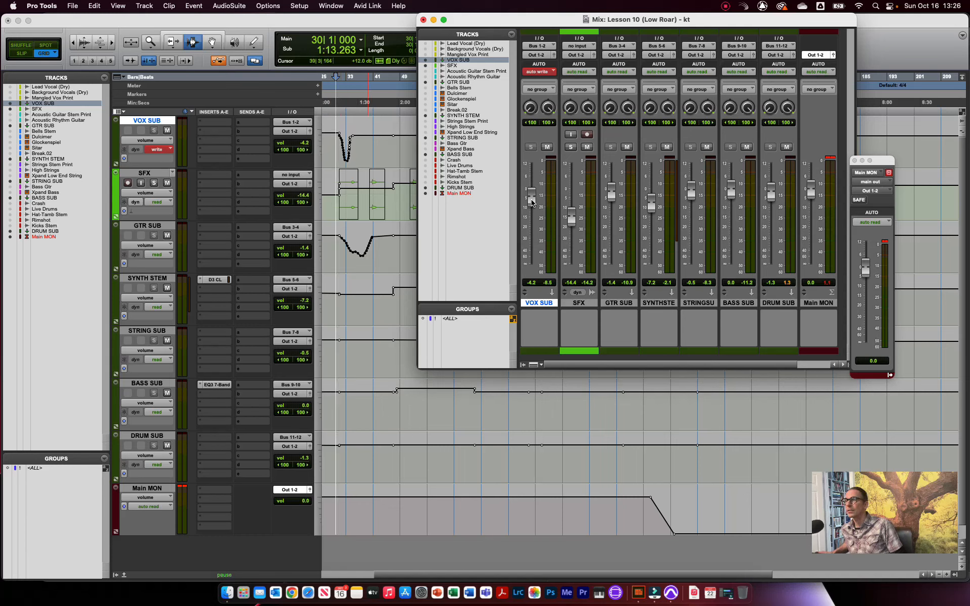
mouse_move(533, 200)
mouse_down()
mouse_move(535, 246)
mouse_move(529, 177)
mouse_move(539, 247)
mouse_up()
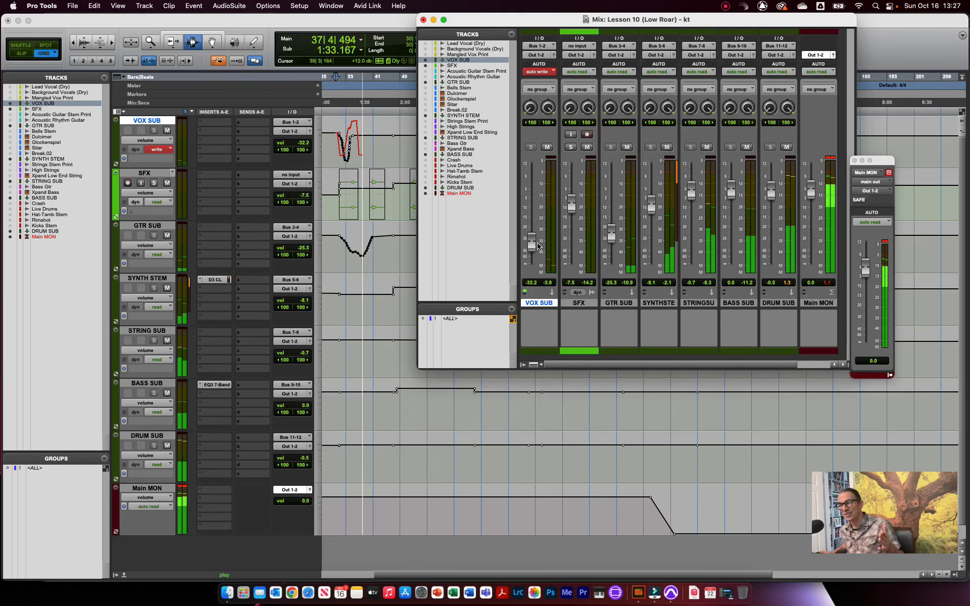
mouse_move(537, 244)
mouse_down()
mouse_move(536, 200)
mouse_move(540, 253)
mouse_move(538, 198)
mouse_move(536, 251)
mouse_move(534, 224)
mouse_up()
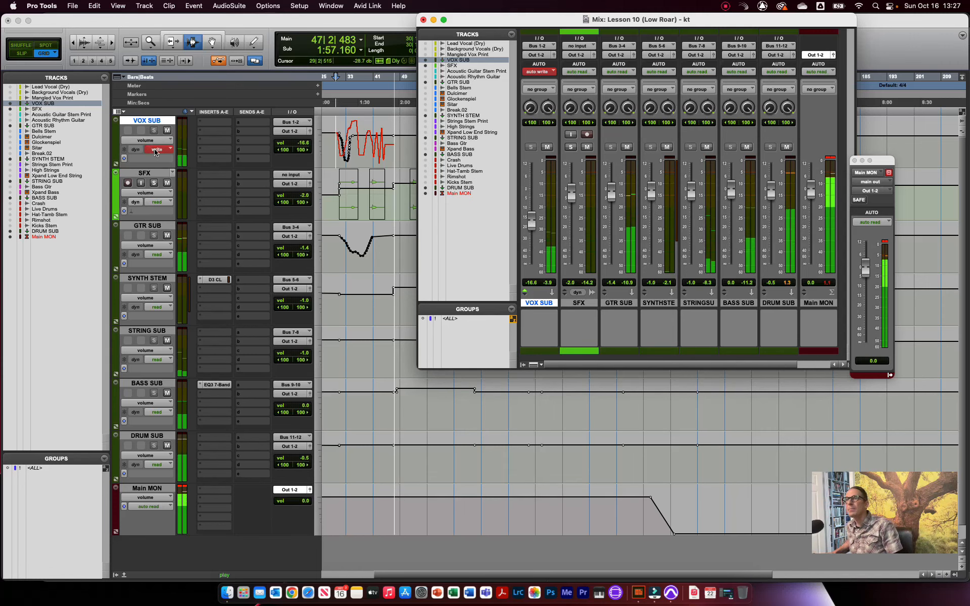
Continue writing VOX SUB volume by raising the fader to about -3.8 dB and lowering it to -∞ by about bar 61, and stop playback
drag(462, 20, 568, 19)
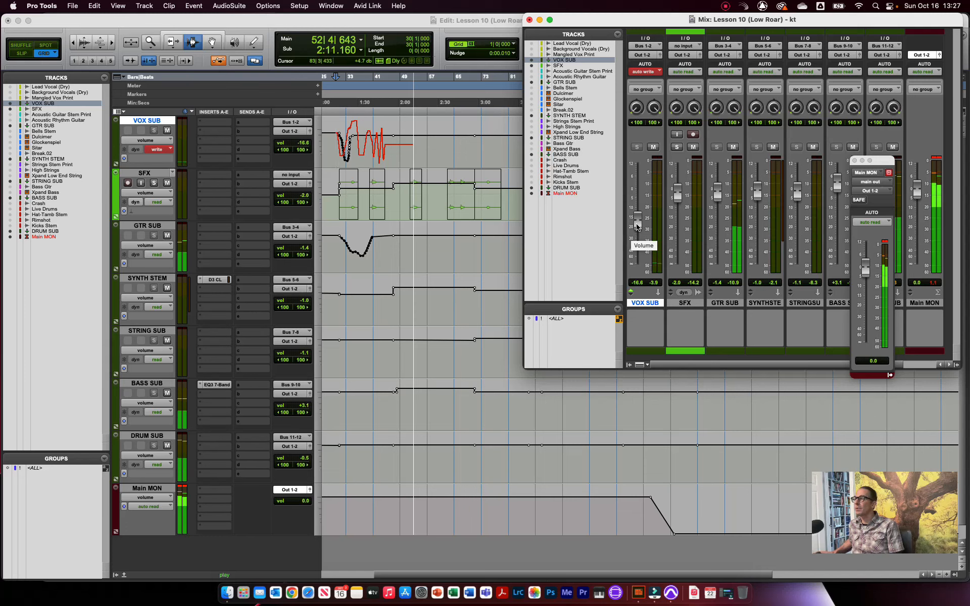
drag(637, 227, 638, 202)
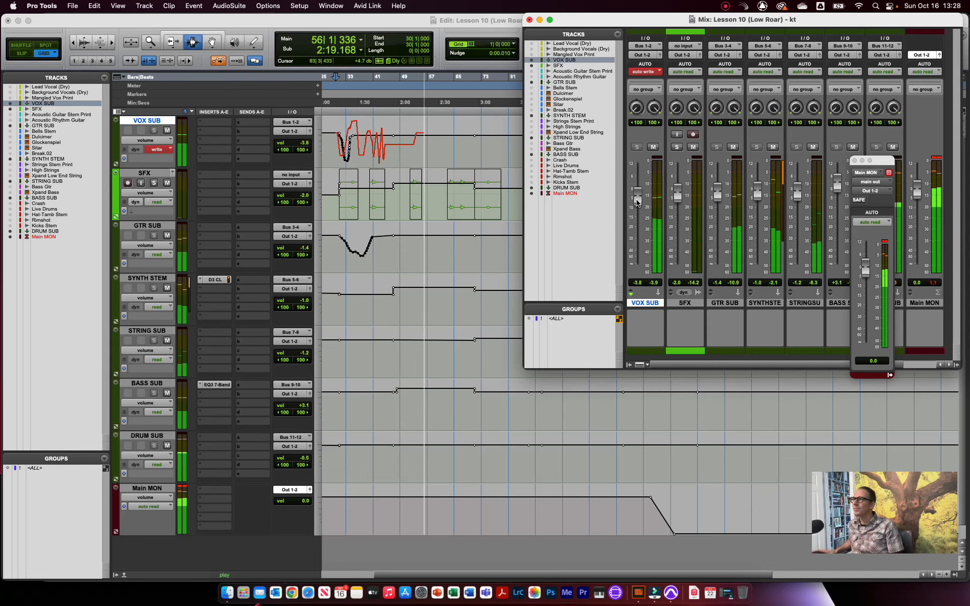
drag(637, 202, 638, 221)
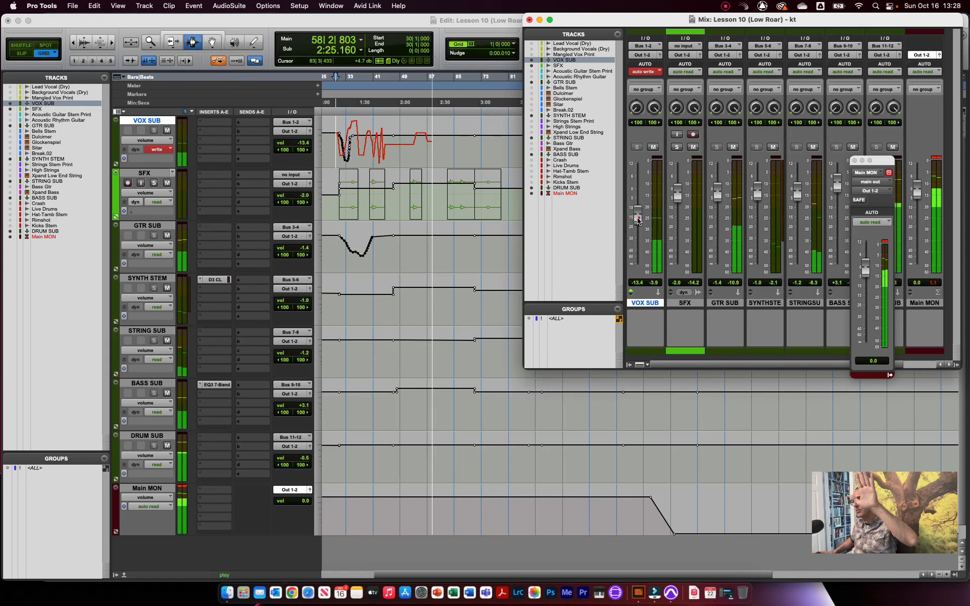
drag(638, 221, 641, 270)
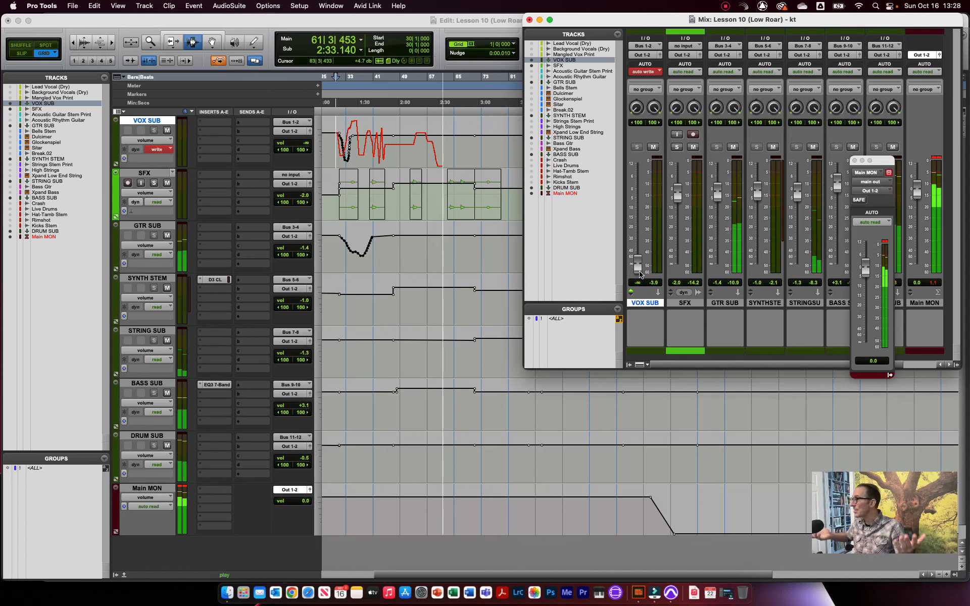
key(space)
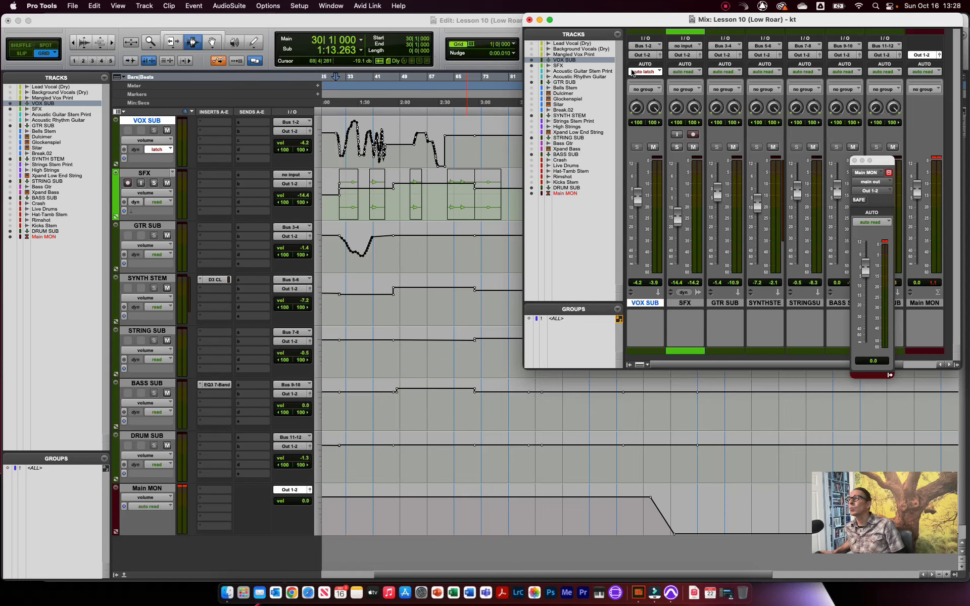
Place the cursor at bar 30 on VOX SUB, show the Mix window, and play back the written volume automation
click(333, 140)
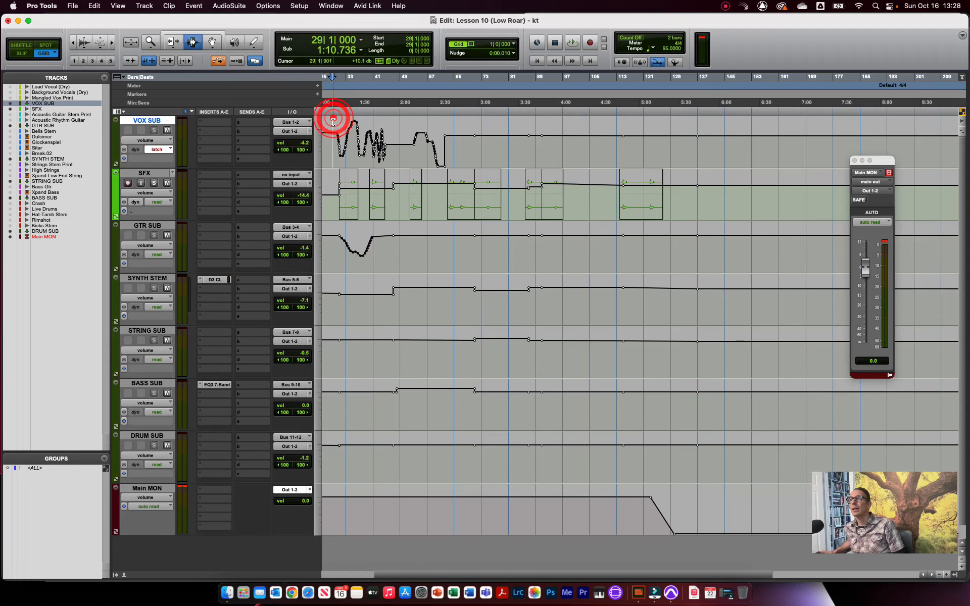
click(360, 5)
mouse_move(339, 5)
click(360, 74)
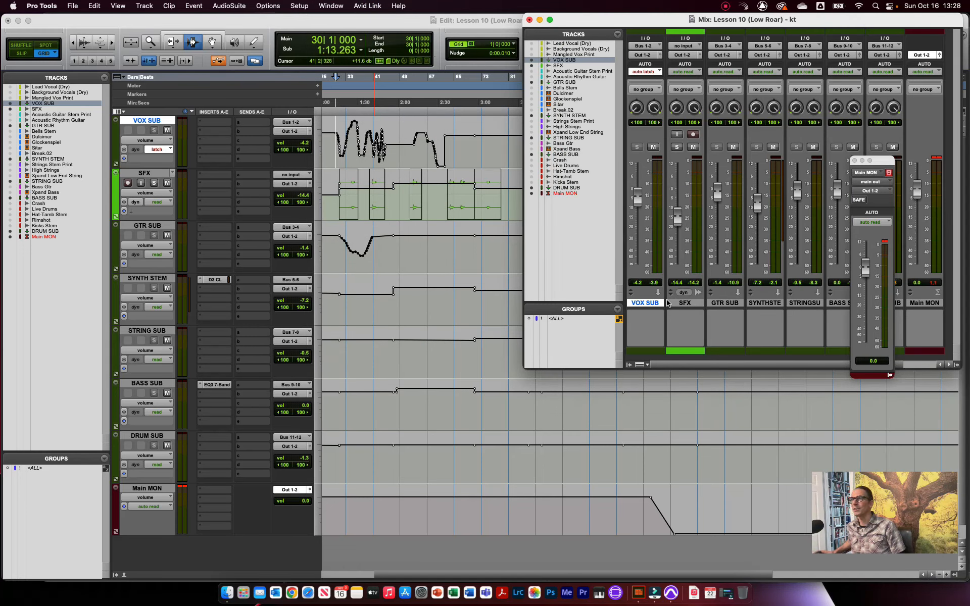
key(space)
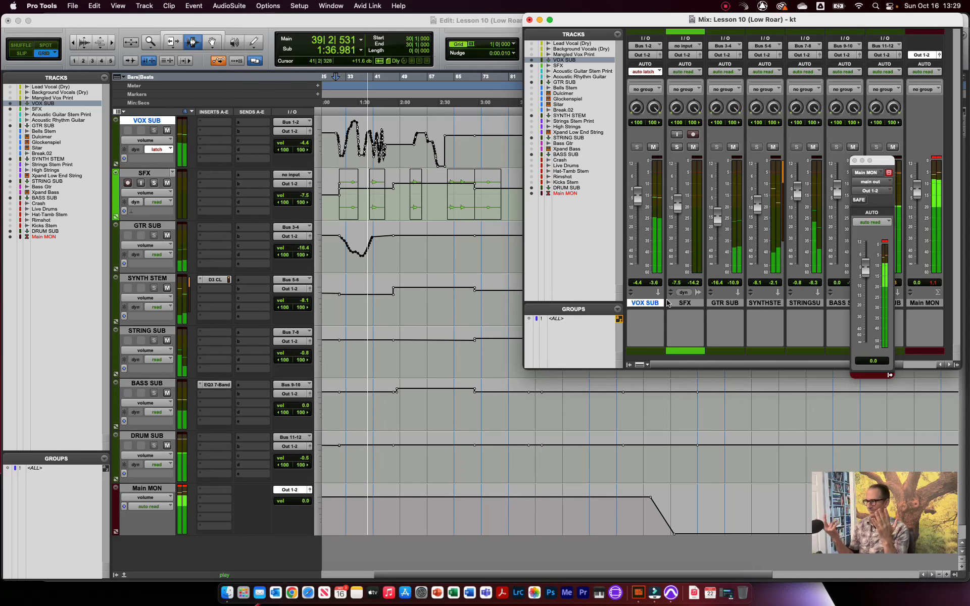
key(space)
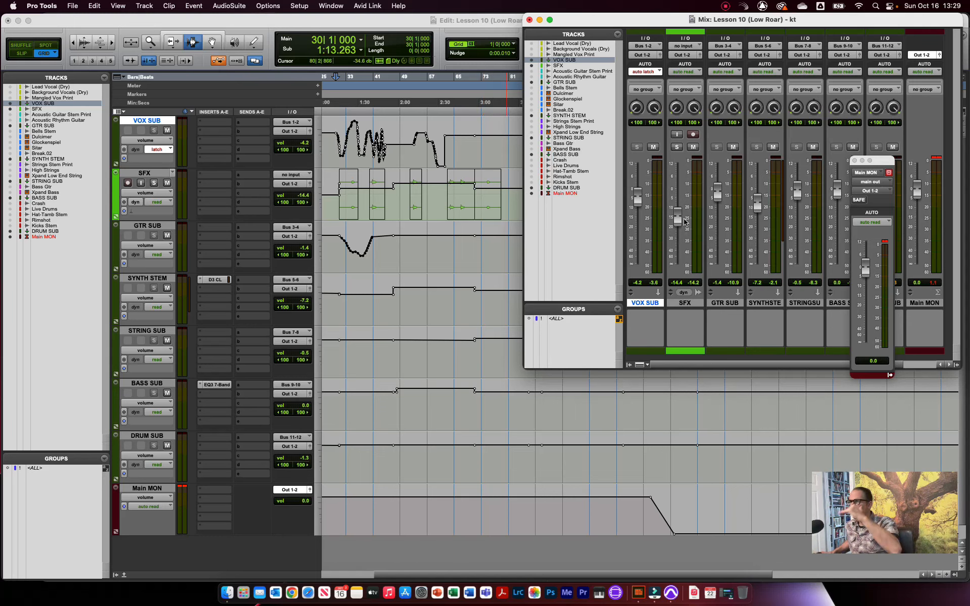
Set the VOX SUB automation mode to read and the SFX automation mode to write
click(644, 75)
click(651, 60)
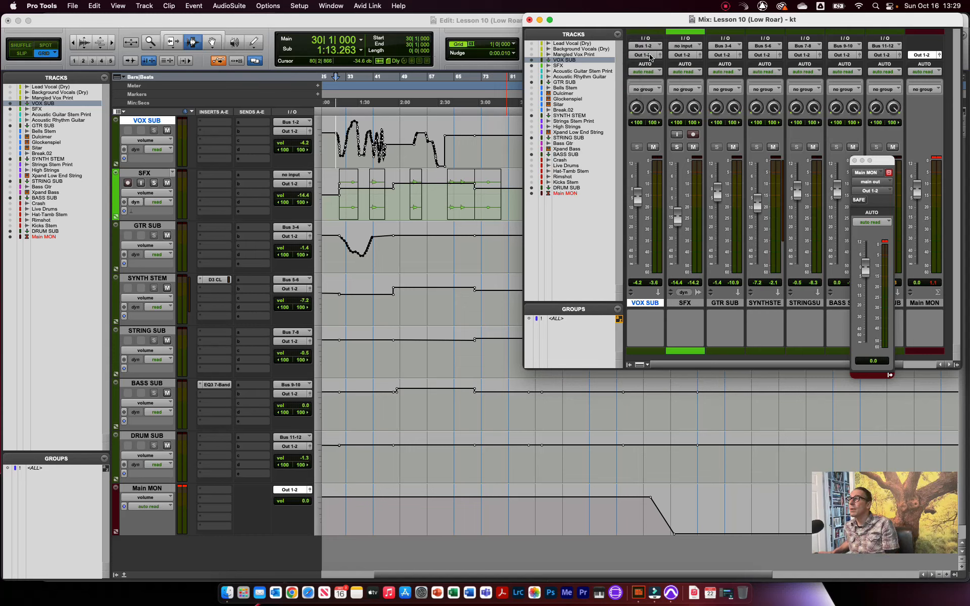
click(684, 71)
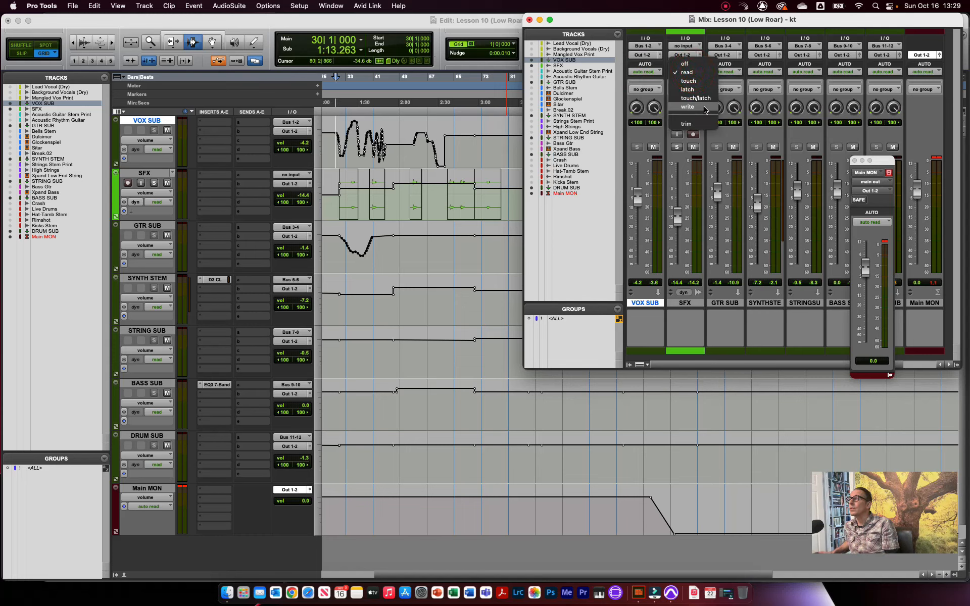
click(700, 111)
Write SFX fader moves during playback from bar 30, stop playback, and undo the recorded automation
key(space)
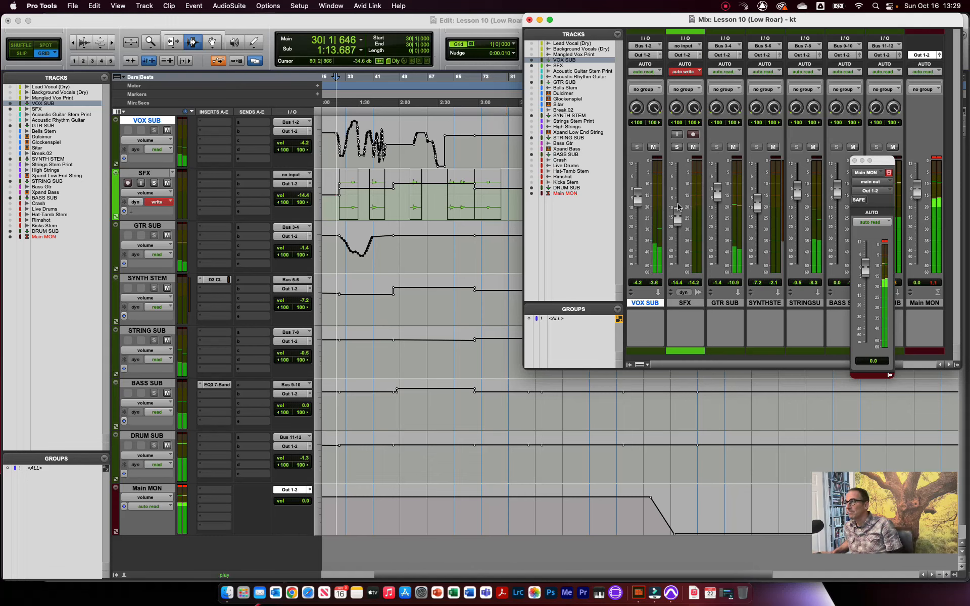
mouse_move(677, 218)
mouse_down()
mouse_move(682, 230)
mouse_move(683, 198)
mouse_move(693, 217)
mouse_move(687, 174)
mouse_move(693, 221)
mouse_up()
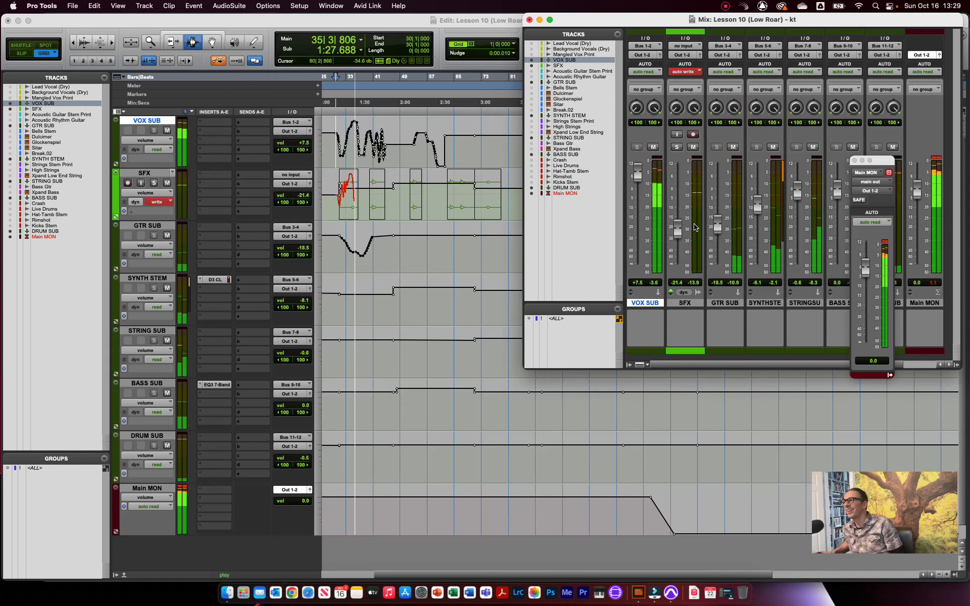
key(space)
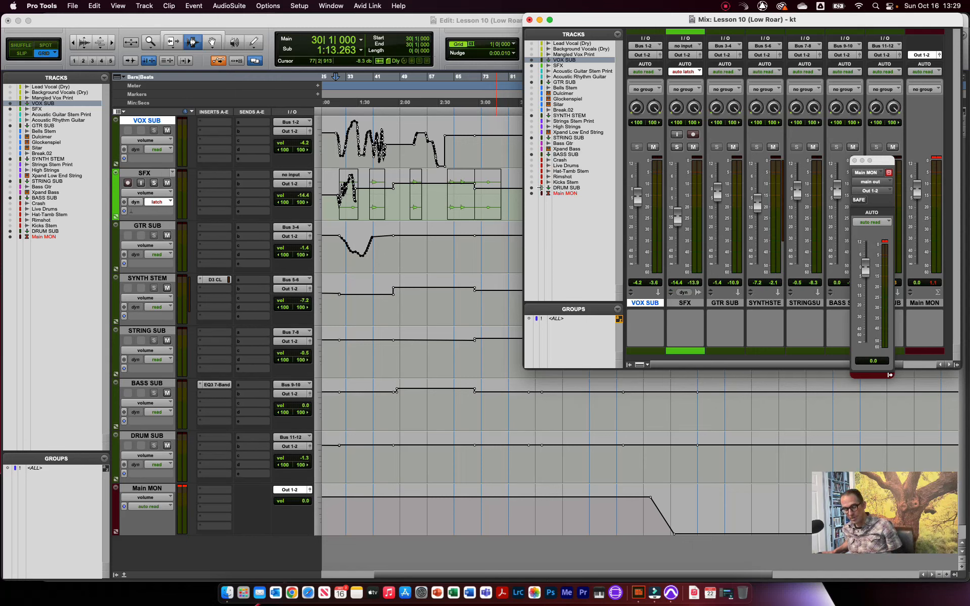
key(super+z)
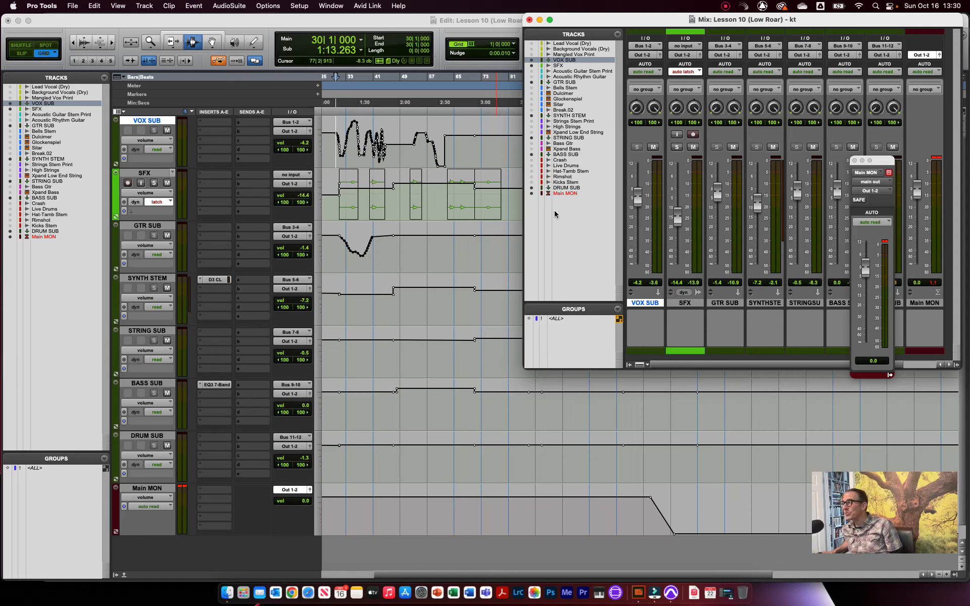
Bring the Edit window forward and review VOX SUB's track view options, keeping volume displayed
click(193, 43)
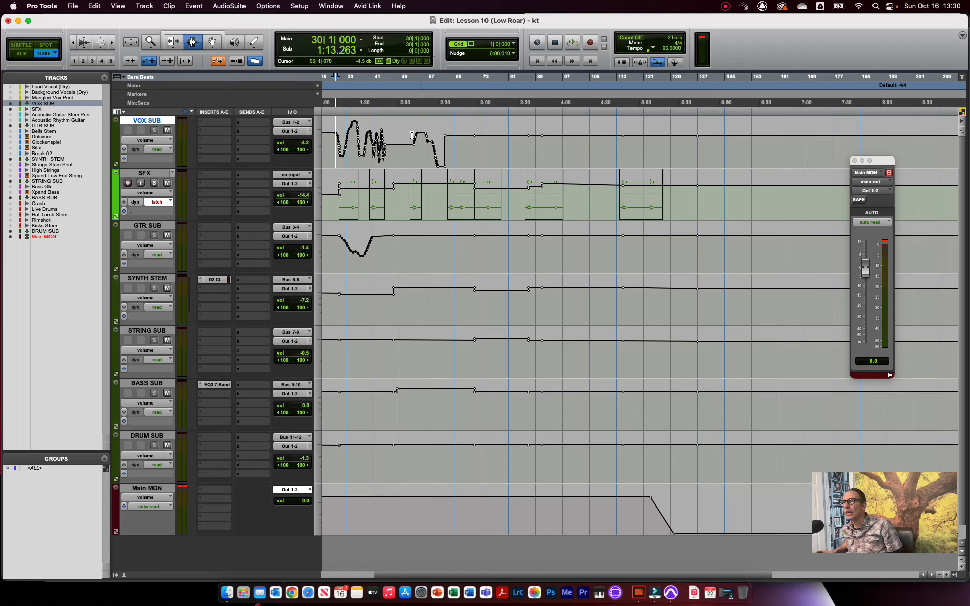
click(189, 44)
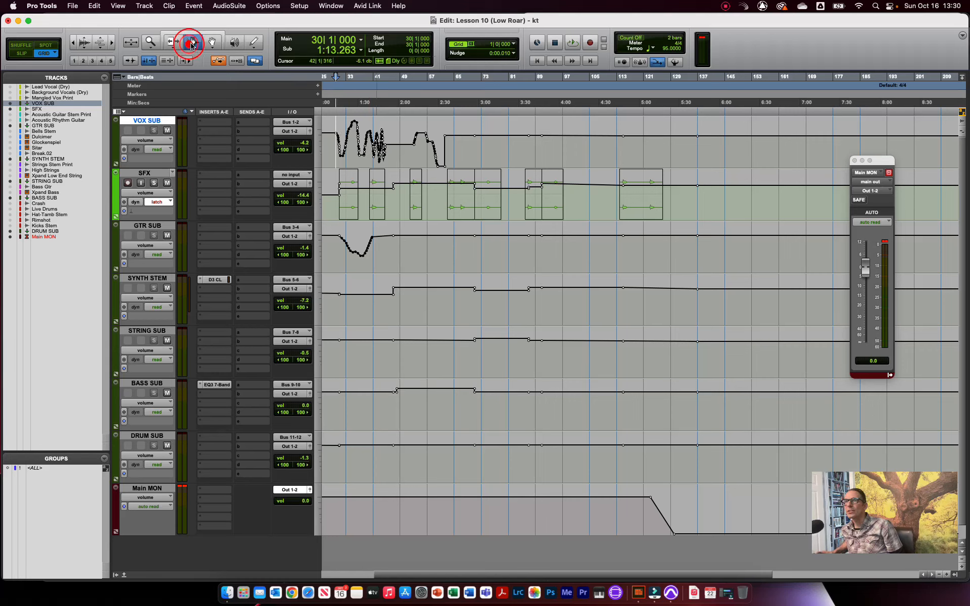
click(147, 140)
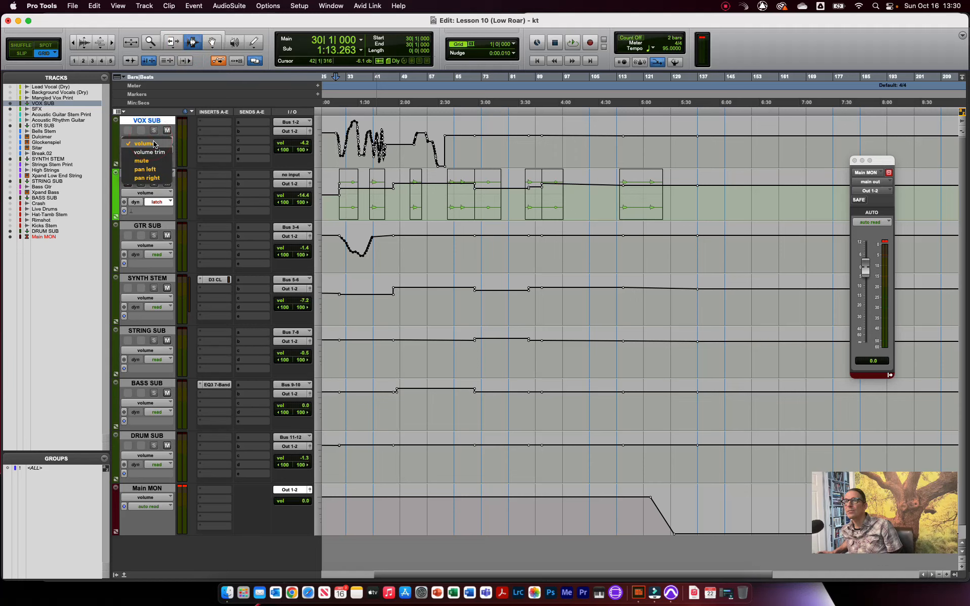
click(154, 144)
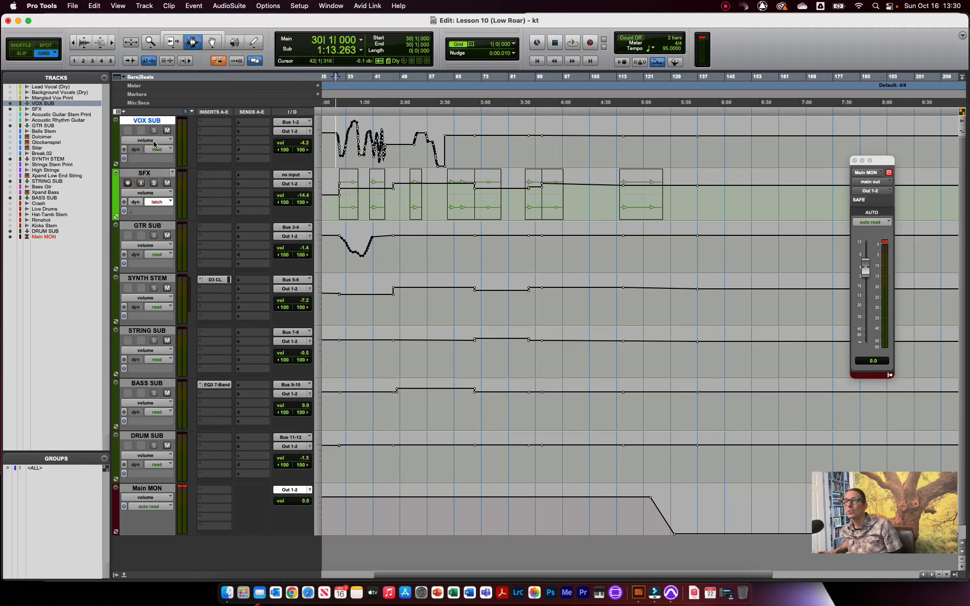
Delete VOX SUB's volume automation breakpoints from bar 51 to 61, and also from bar 57 to 65
click(407, 135)
drag(407, 136, 442, 144)
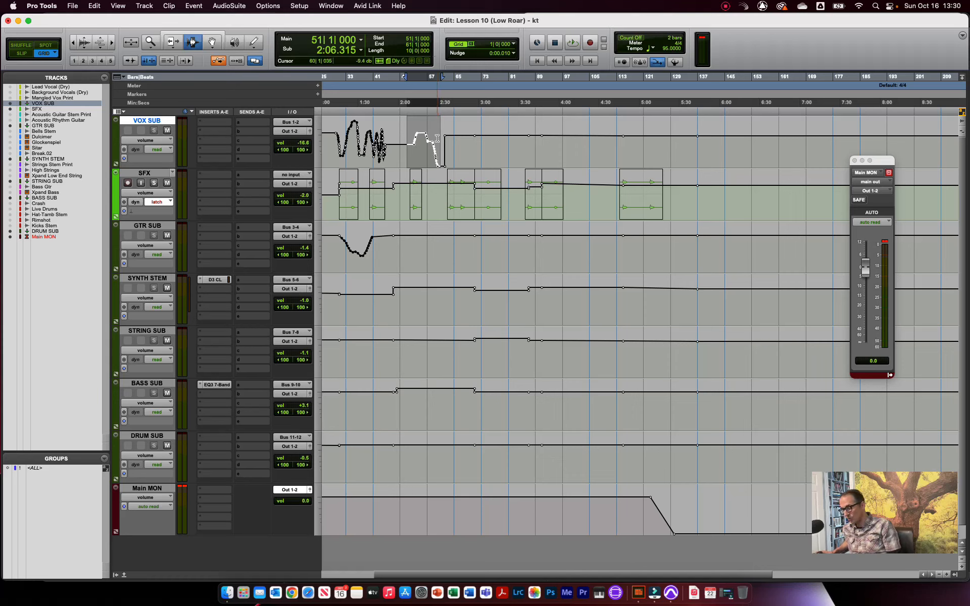
key(Delete)
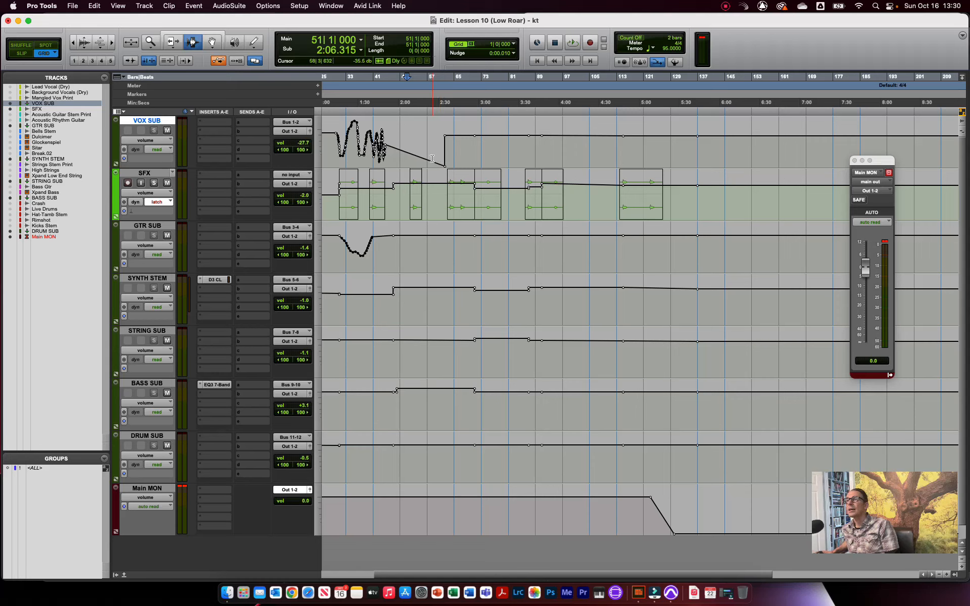
drag(427, 159, 457, 160)
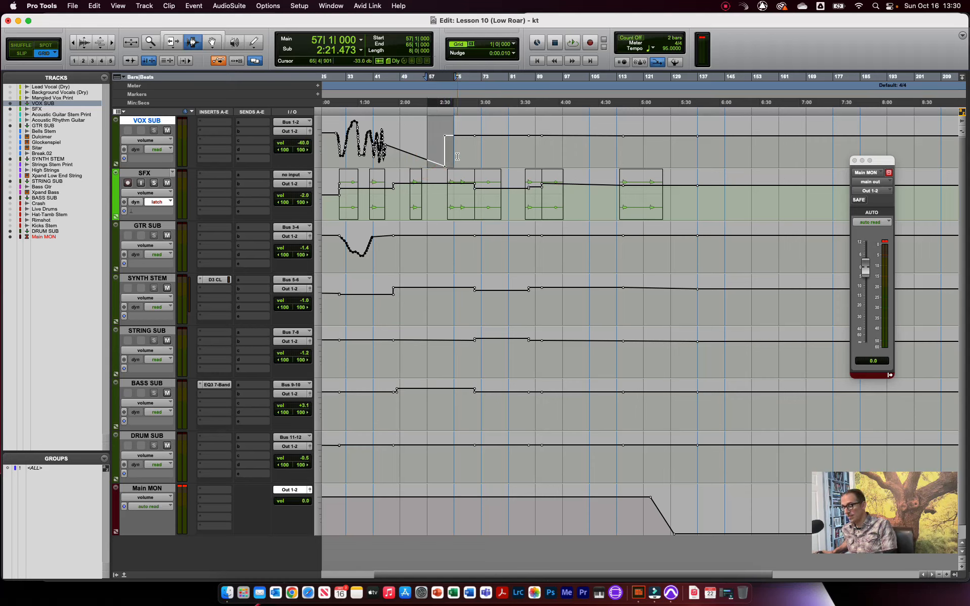
key(Delete)
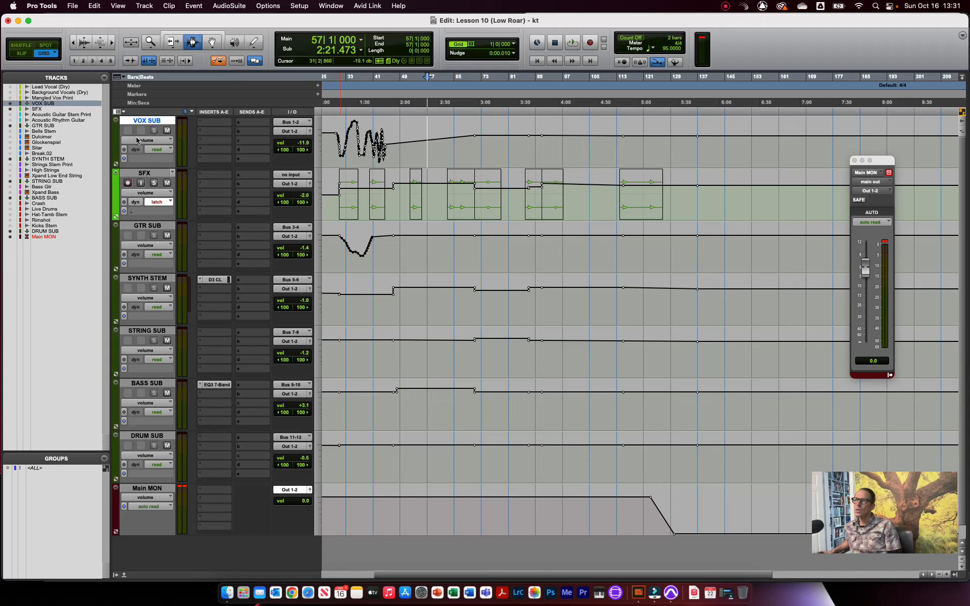
Review the track view options available on VOX SUB, keeping volume displayed
click(153, 139)
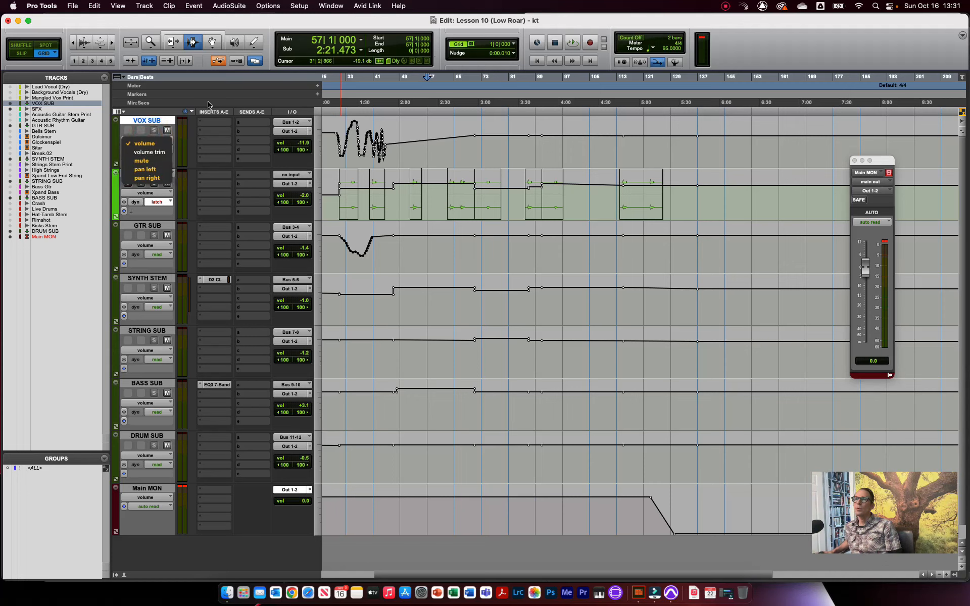
click(213, 103)
click(157, 142)
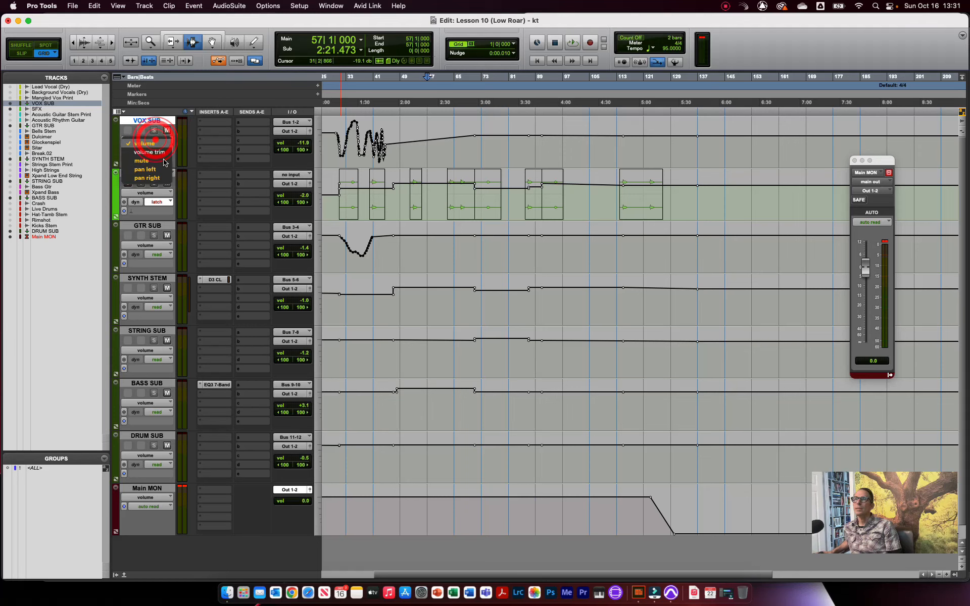
click(238, 91)
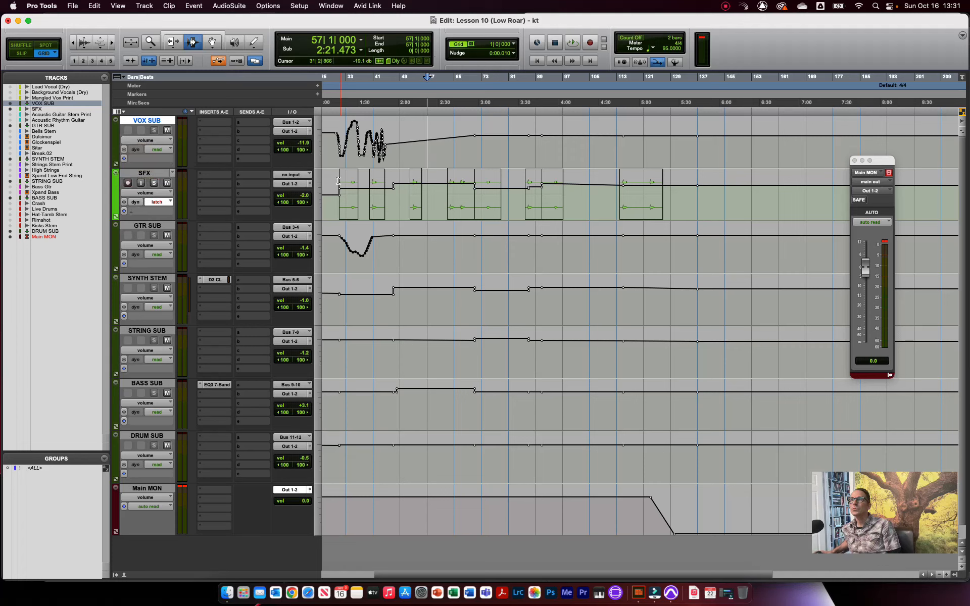
Switch the SFX track view from volume to waveform, back to volume, and leave it on waveform
click(156, 193)
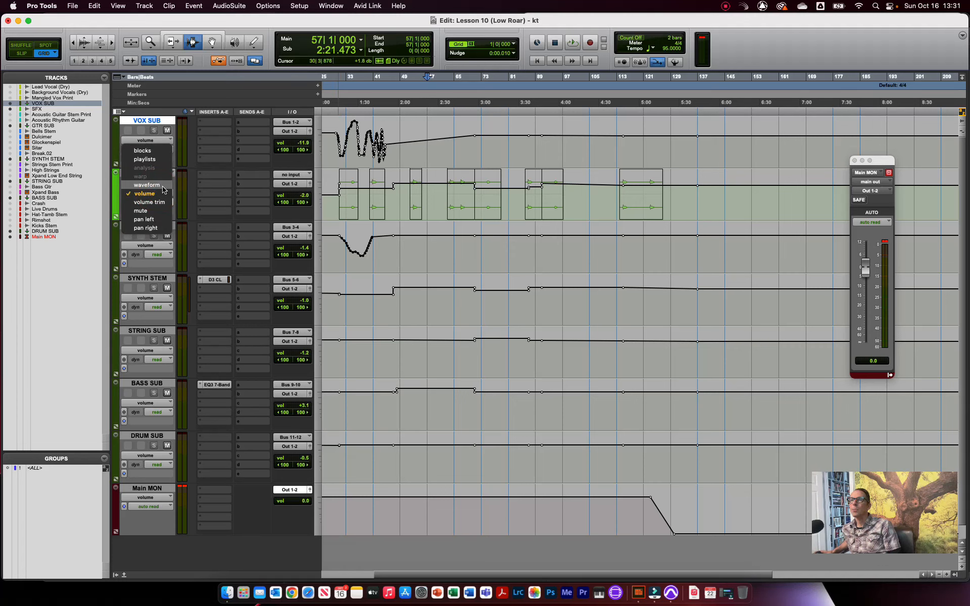
click(146, 185)
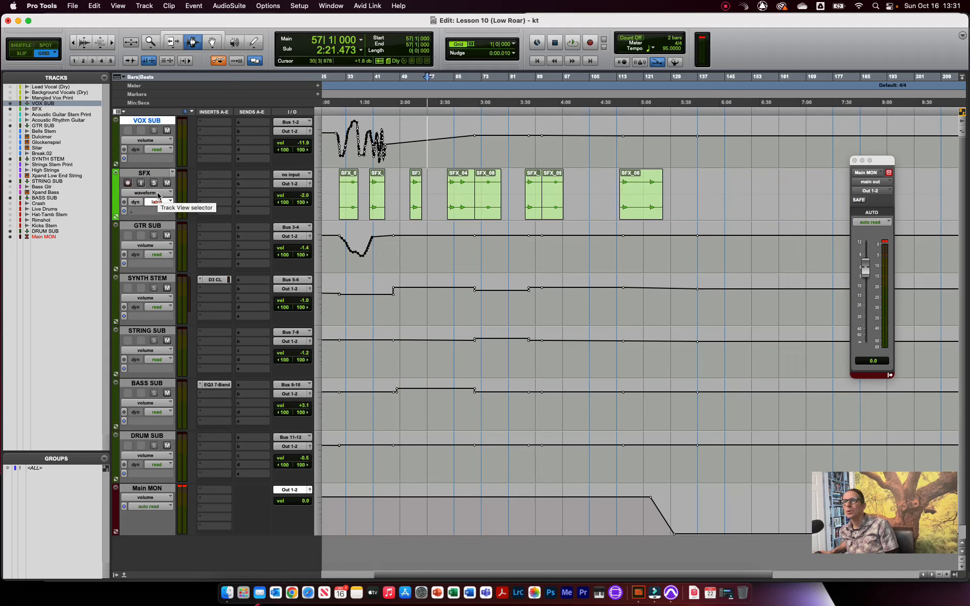
click(157, 193)
click(159, 202)
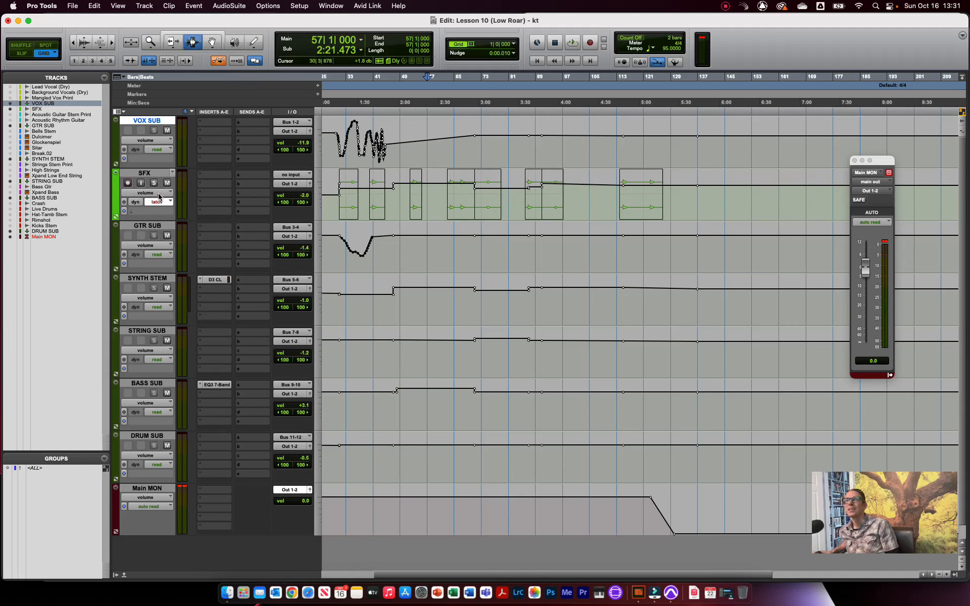
click(159, 197)
click(151, 185)
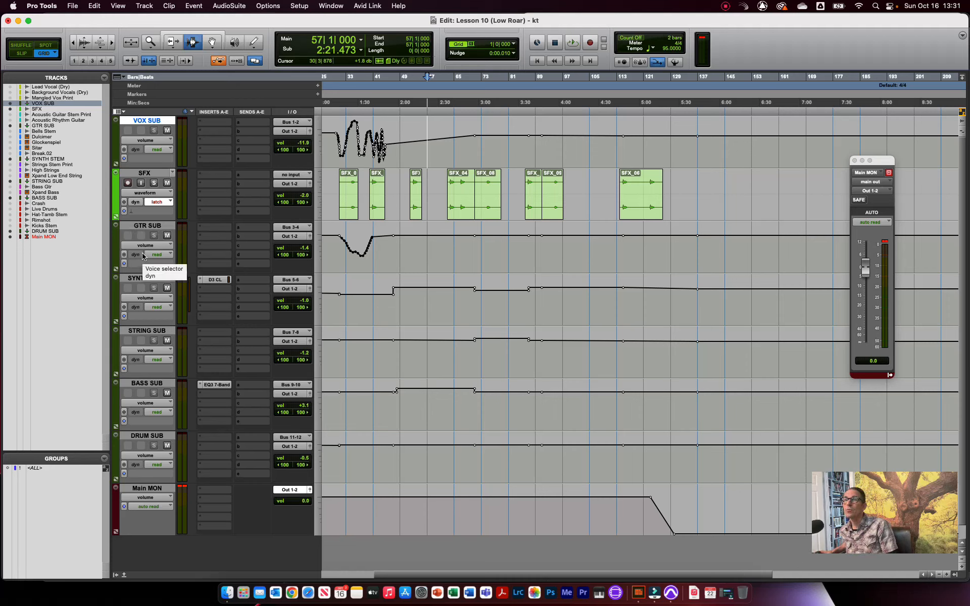
Demonstrate showing and hiding VOX SUB's automation lane, leaving the volume lane shown beneath the track
click(116, 166)
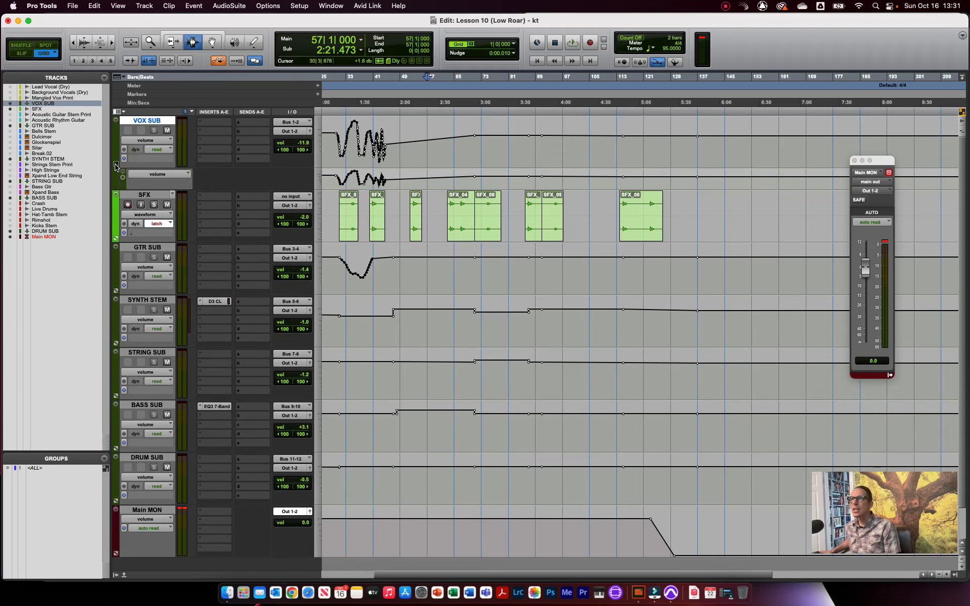
click(116, 166)
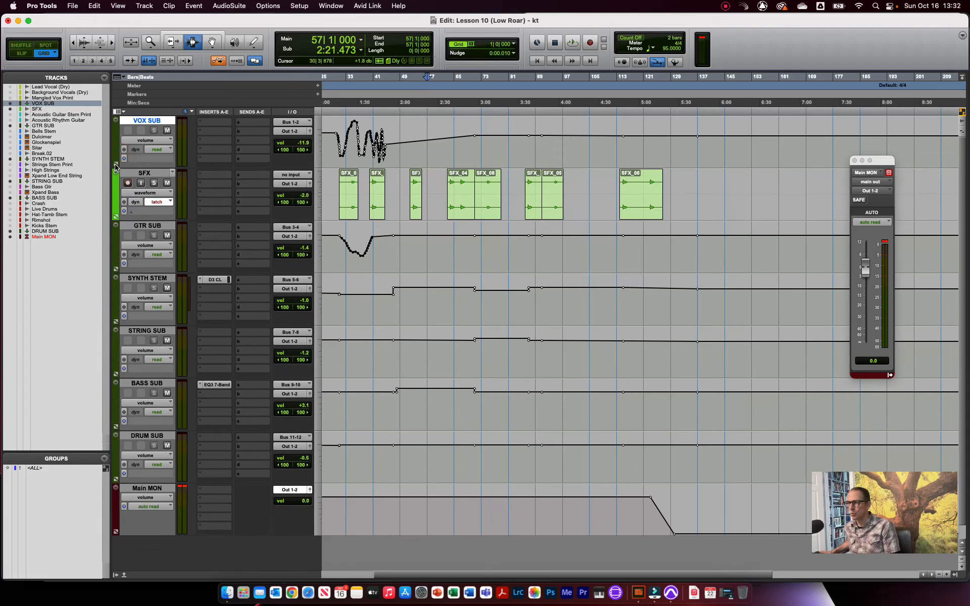
click(116, 166)
click(116, 166)
click(116, 166)
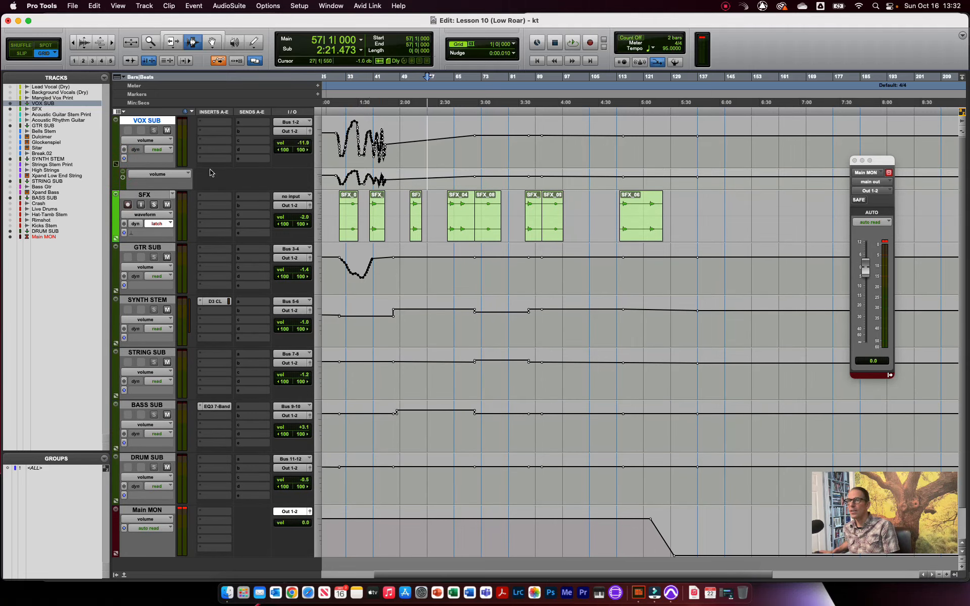
click(117, 165)
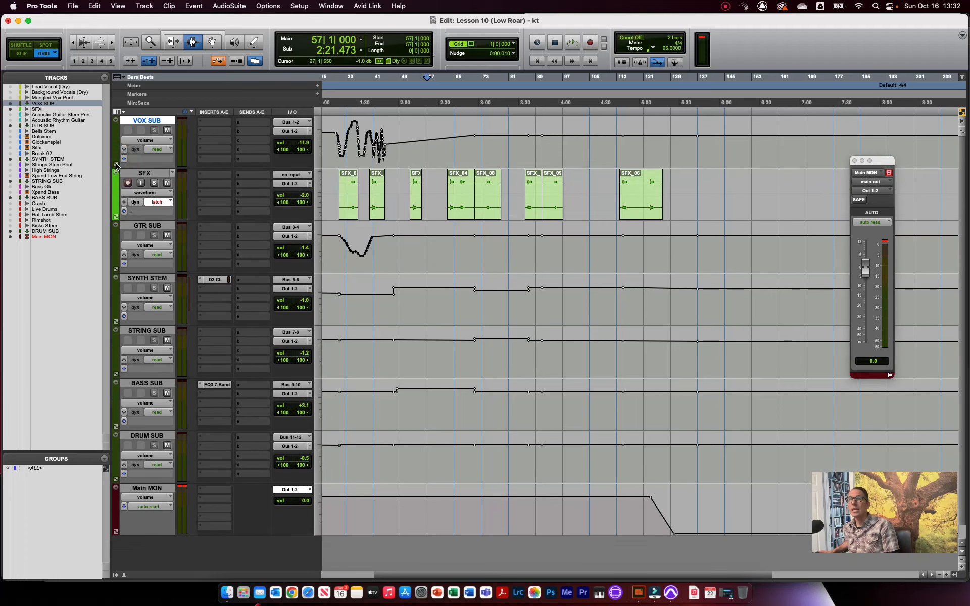
click(116, 165)
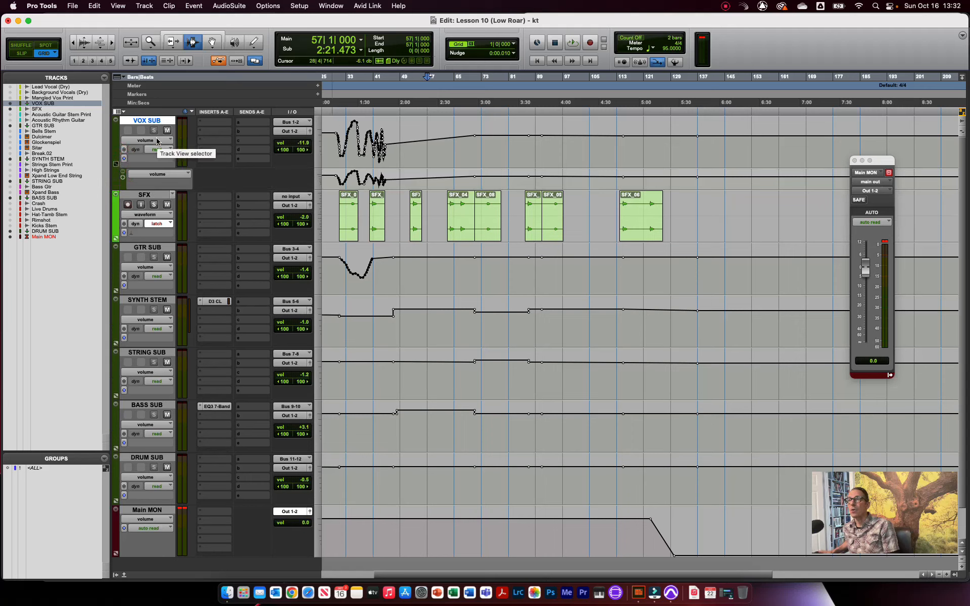
Show the volume automation lane beneath the SFX track
click(116, 239)
click(116, 238)
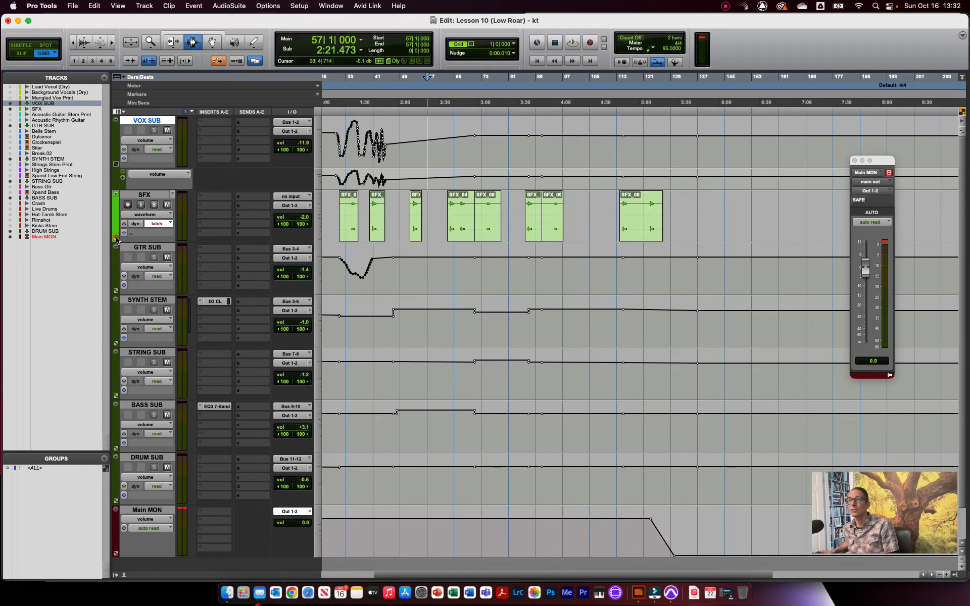
click(116, 238)
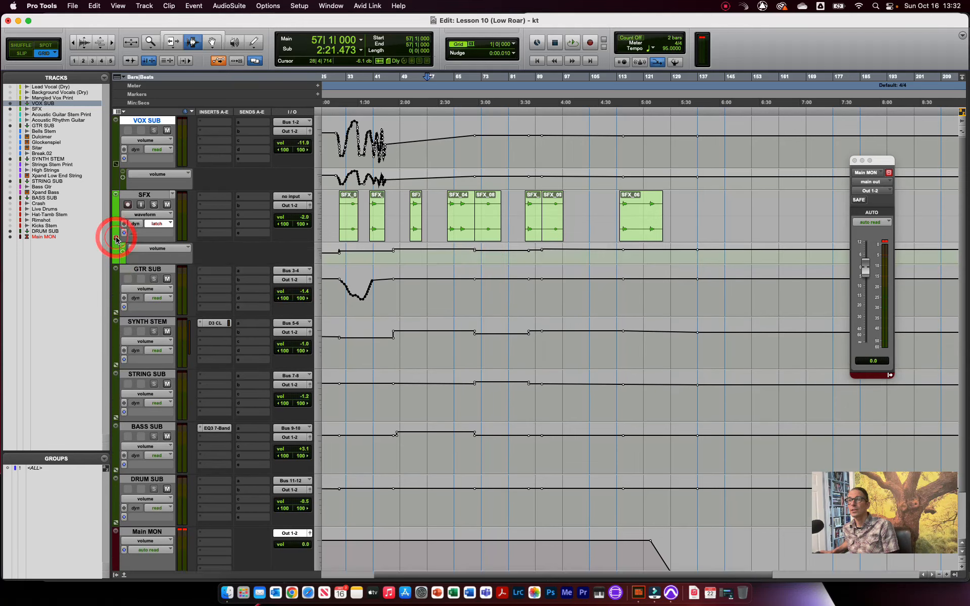
Alternate the SFX track view between volume and waveform to compare it with the volume lane, finishing on waveform
click(160, 214)
click(160, 224)
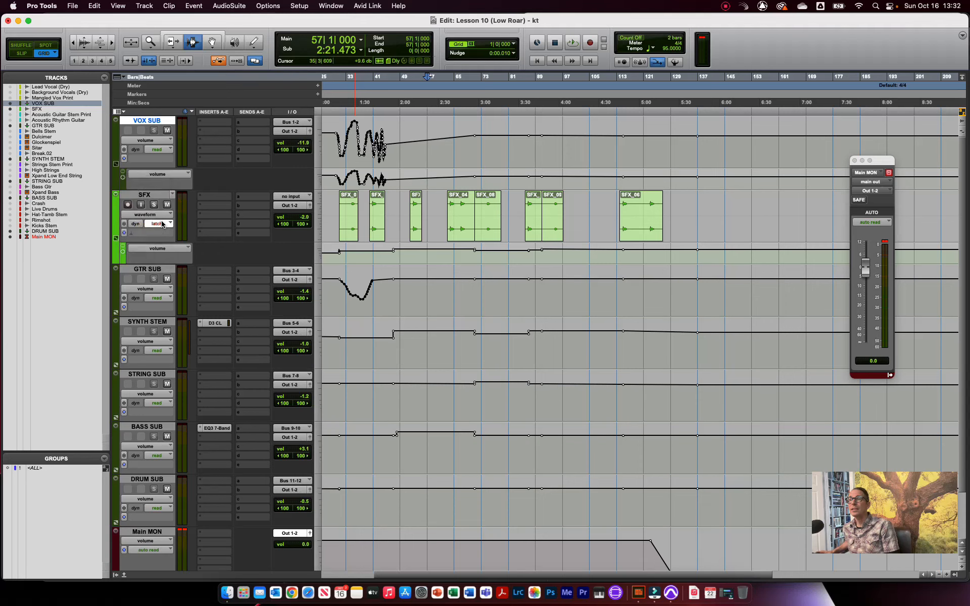
click(160, 223)
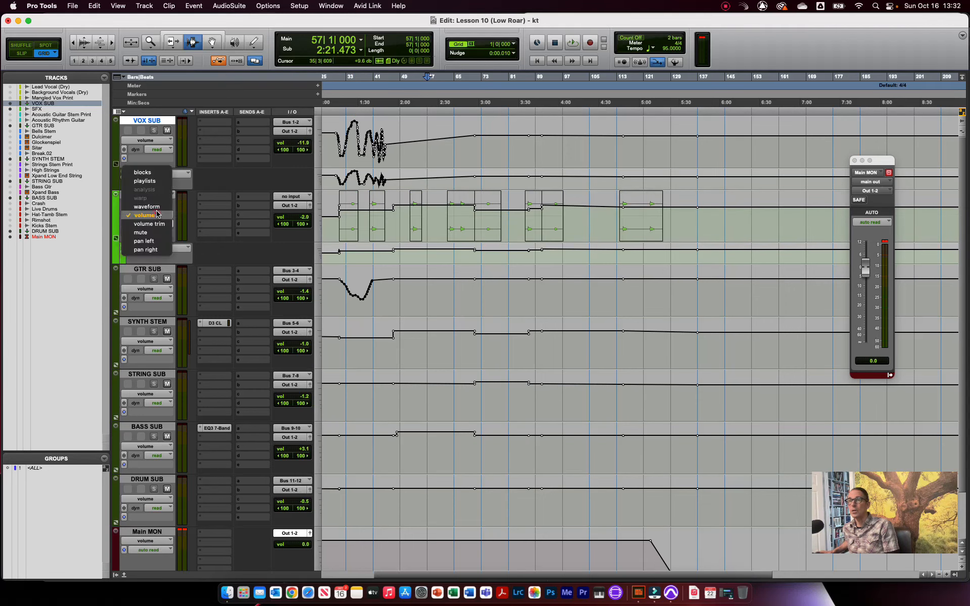
click(159, 221)
click(159, 209)
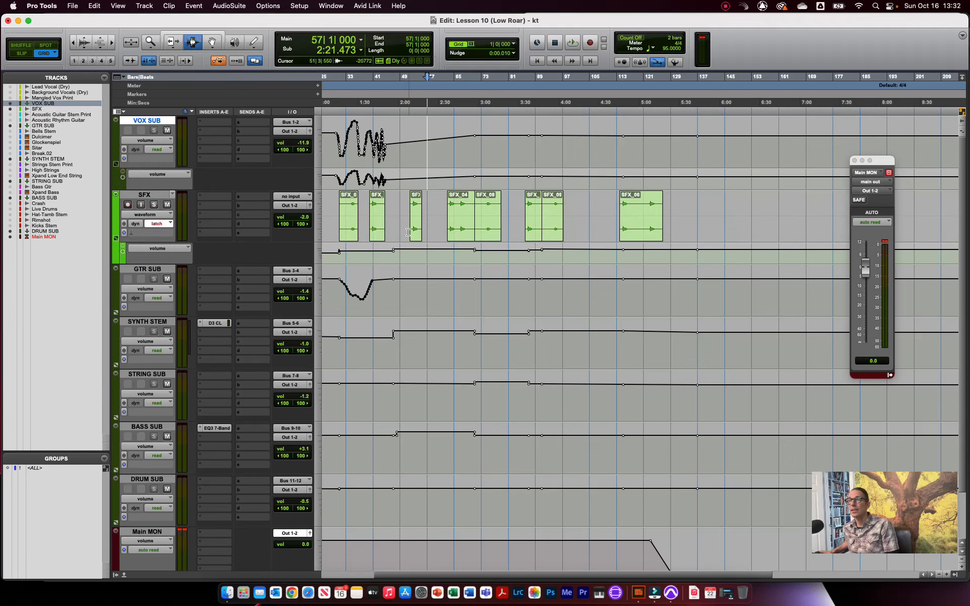
click(167, 214)
click(164, 222)
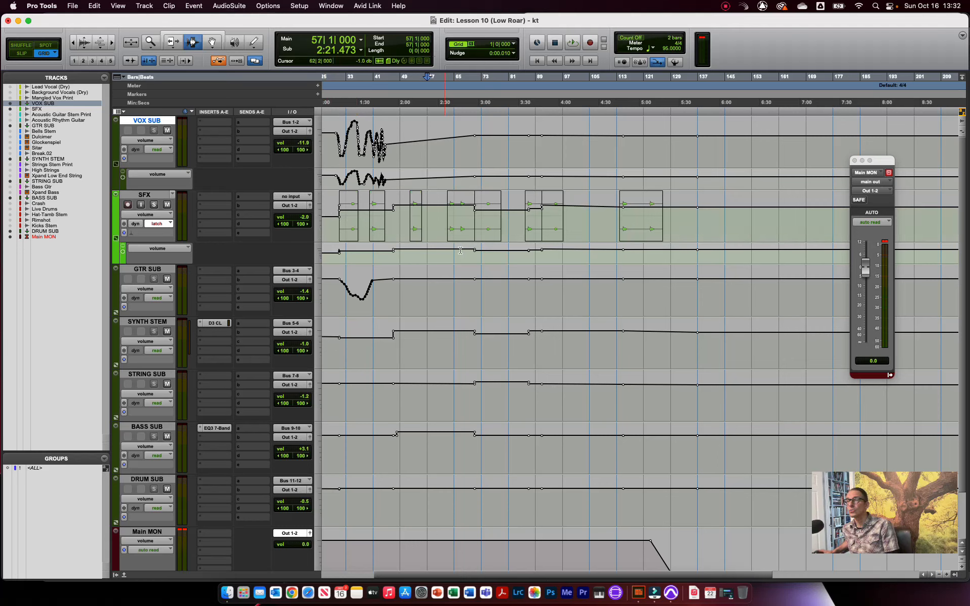
click(146, 214)
click(146, 174)
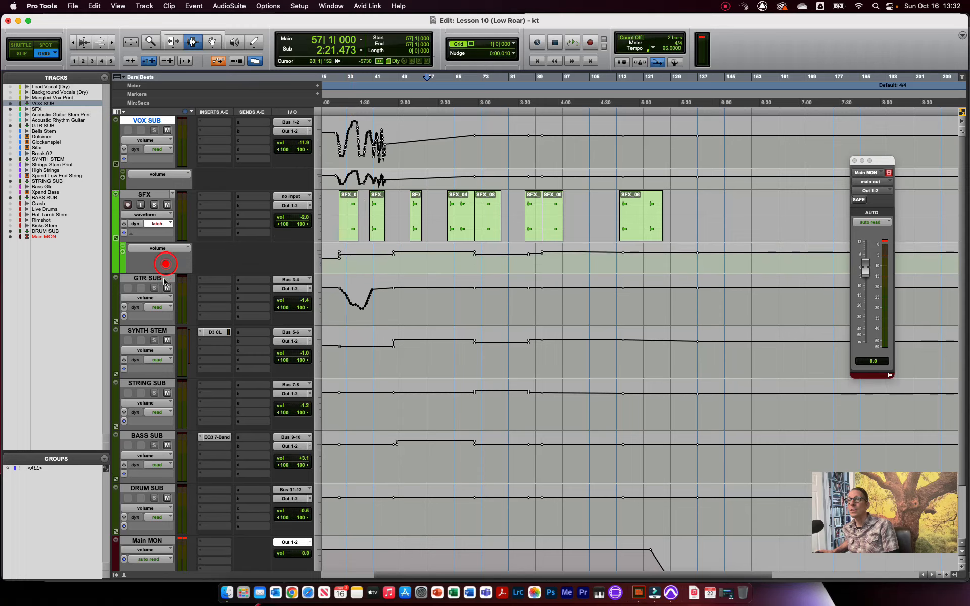
Enlarge the SFX volume lane and draw a freehand wavy volume curve with the Pencil tool from about bar 45 to 79
drag(165, 262, 164, 300)
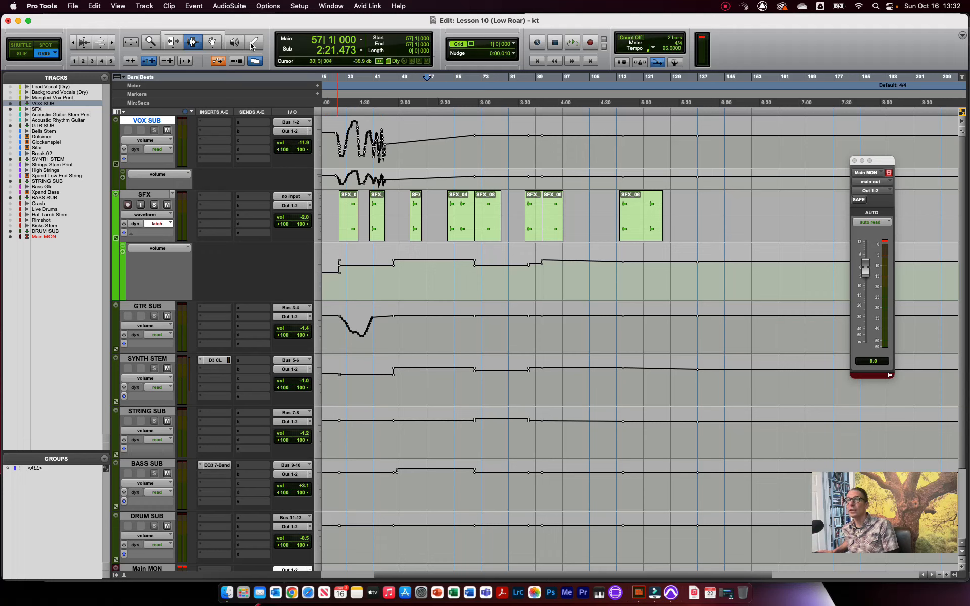
key(F10)
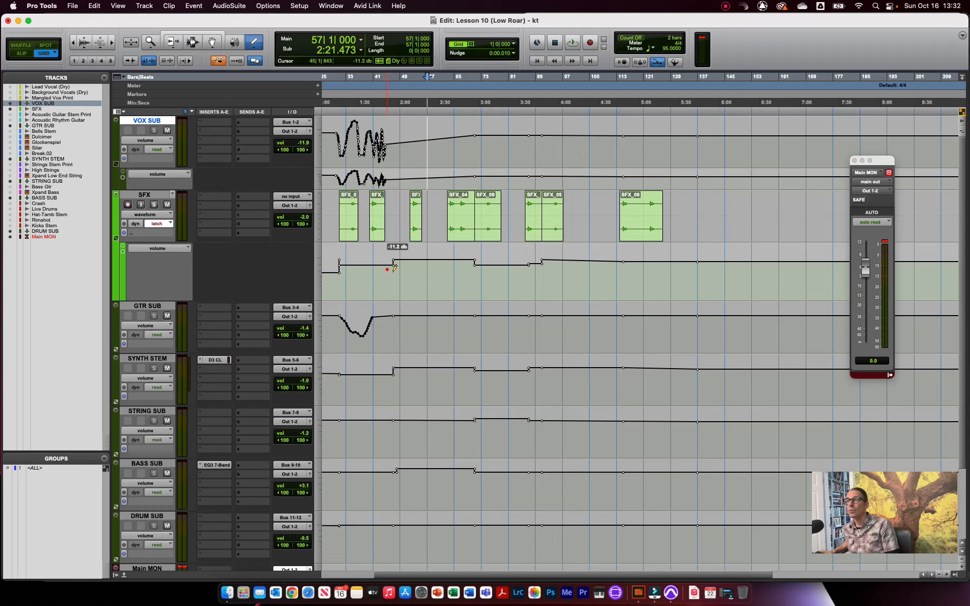
drag(388, 271, 503, 278)
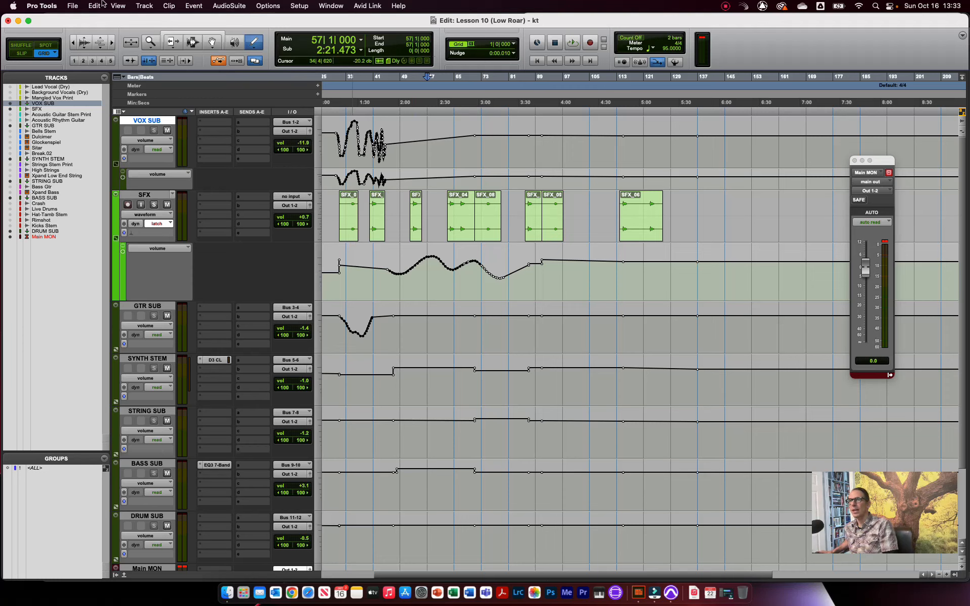
Try moving the SFX_04 clip to bar 59 with the Grabber tool, undo the move, and hide the SFX automation lane
click(212, 42)
drag(459, 220, 449, 225)
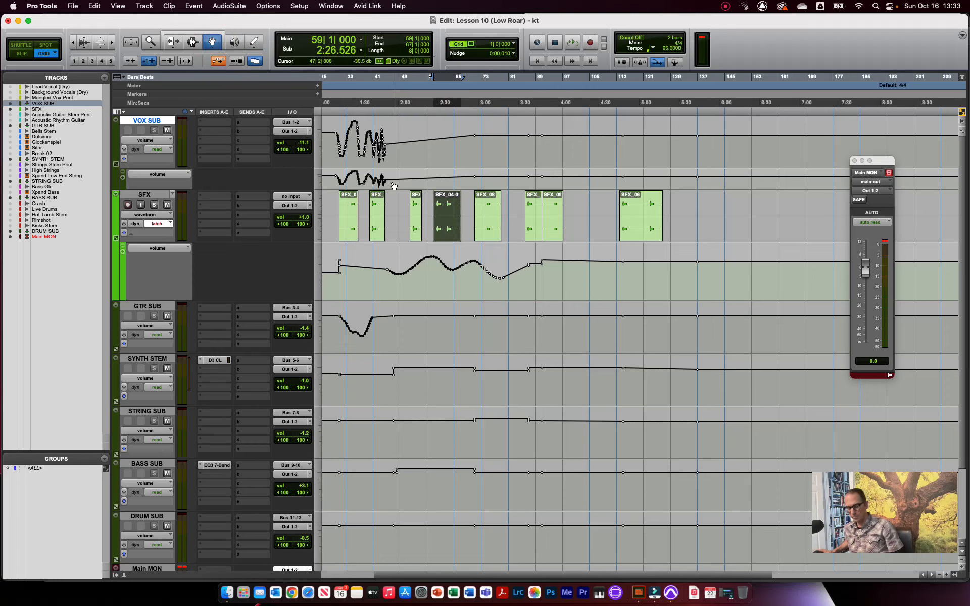
key(super+z)
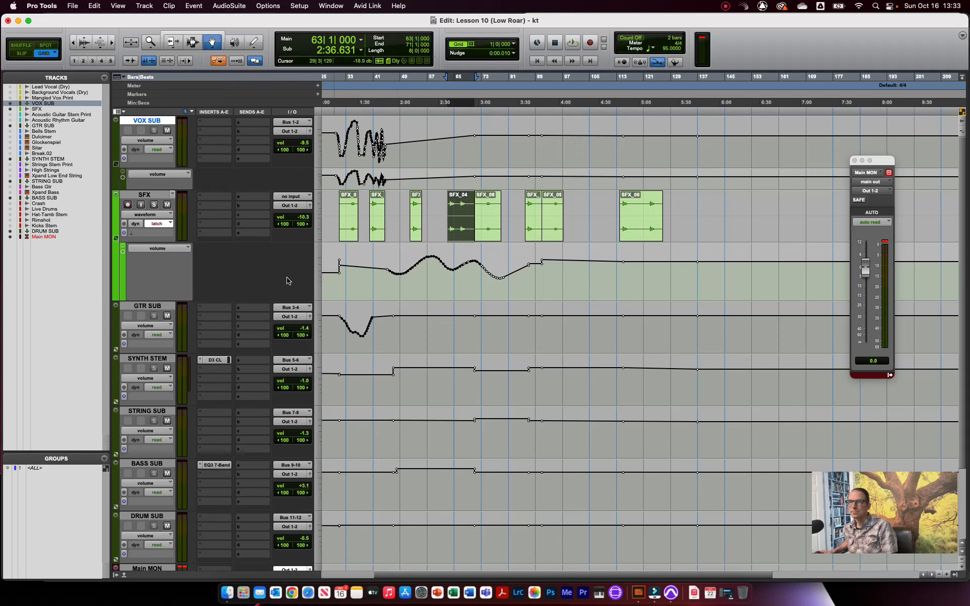
click(117, 239)
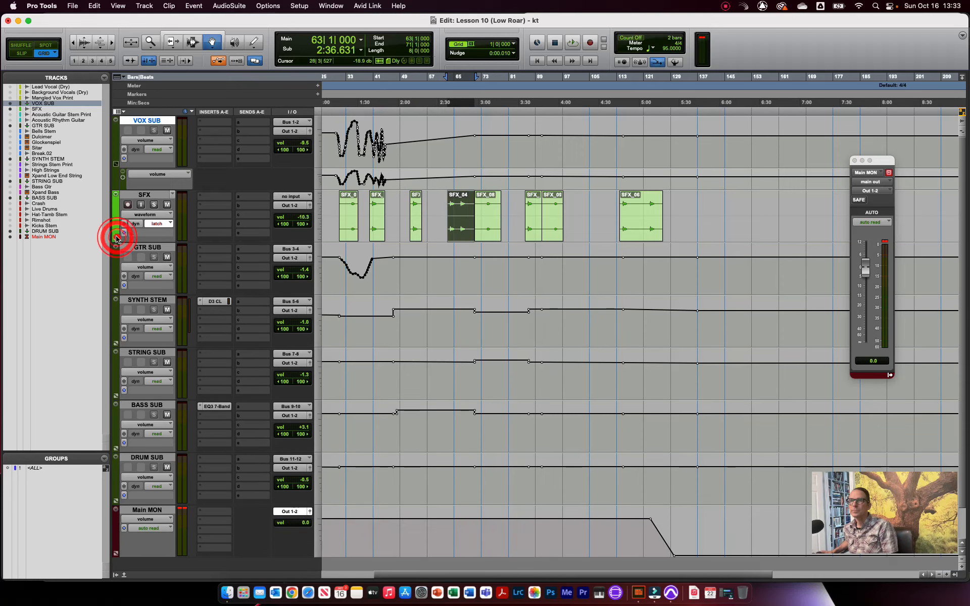
Switch to Adobe Digital Editions and read Exercise 10's Part 5 instructions for the export selection and Bounce Mix settings
click(638, 594)
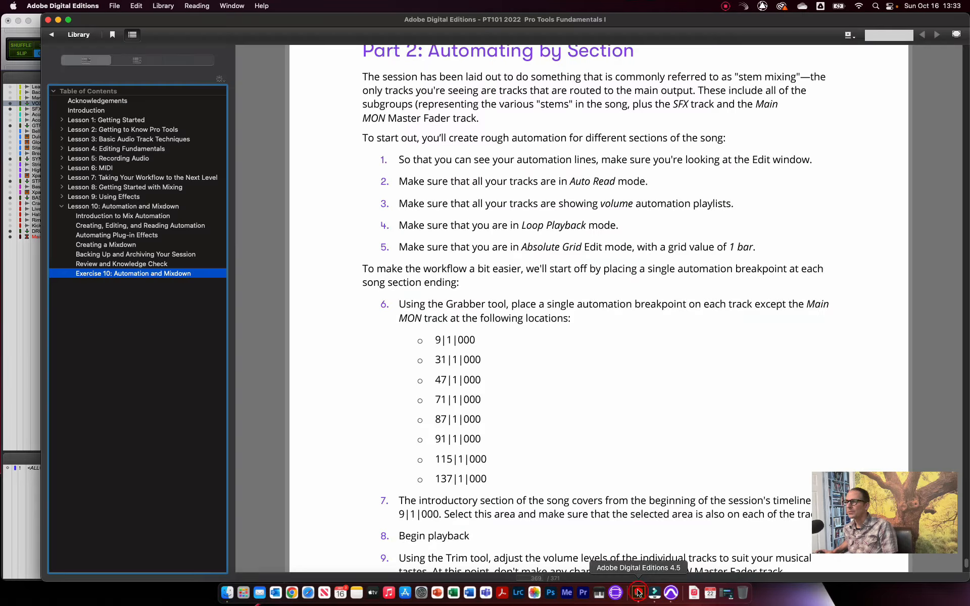
scroll(619, 256, down, 10)
scroll(616, 259, down, 3)
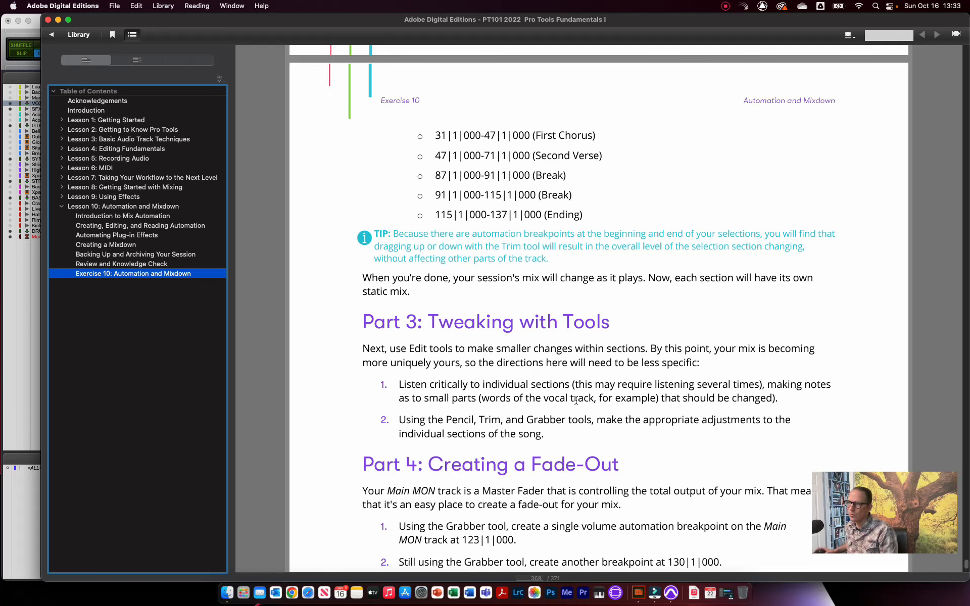
scroll(622, 455, down, 10)
scroll(610, 353, up, 3)
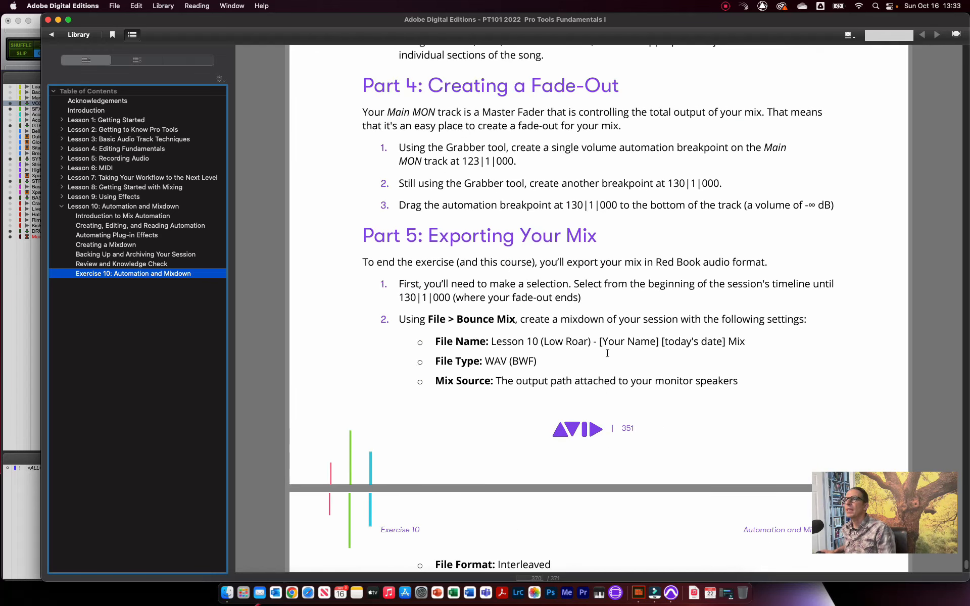
scroll(610, 354, down, 6)
scroll(608, 357, up, 1)
scroll(608, 357, up, 1)
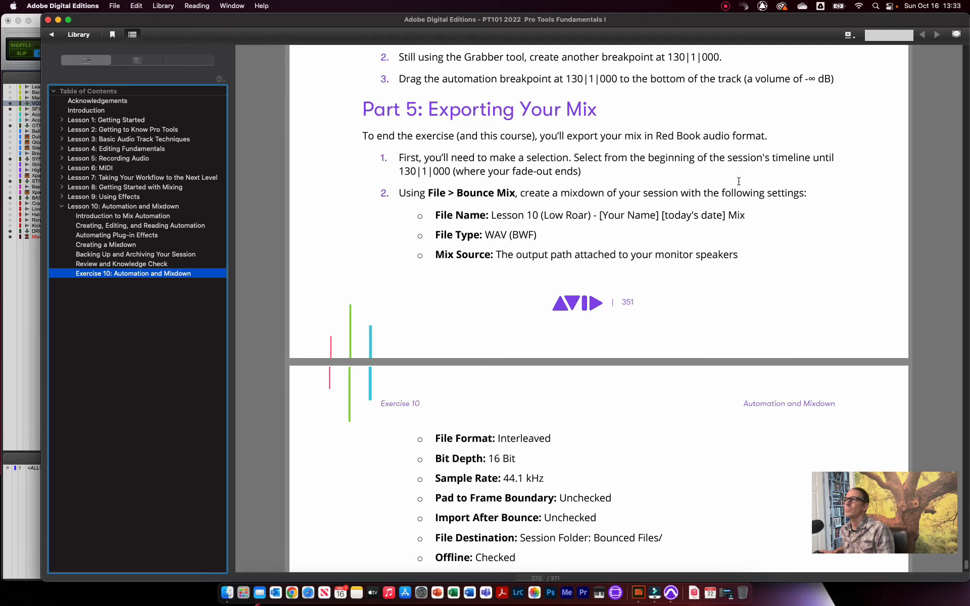
scroll(709, 195, down, 5)
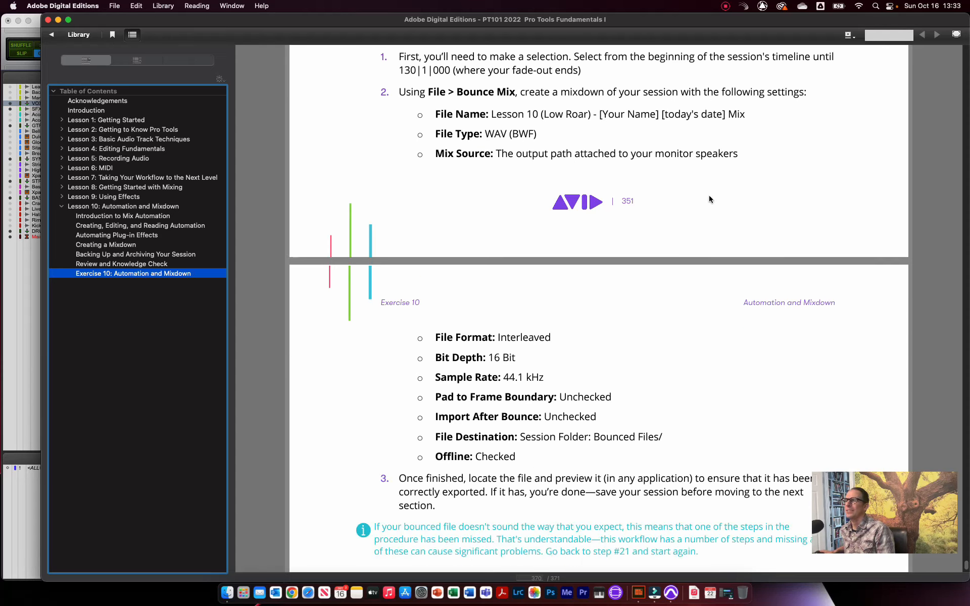
scroll(693, 192, up, 5)
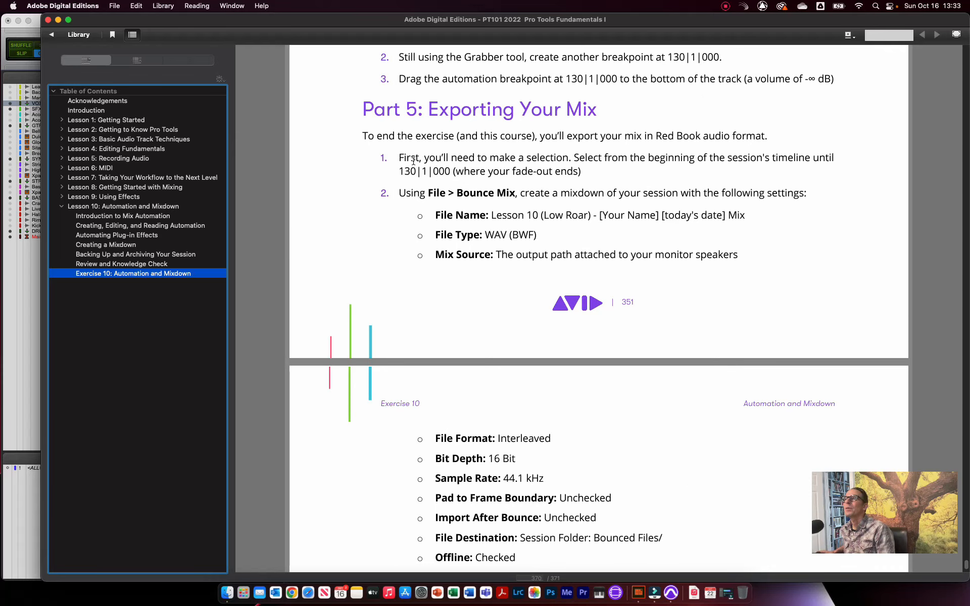
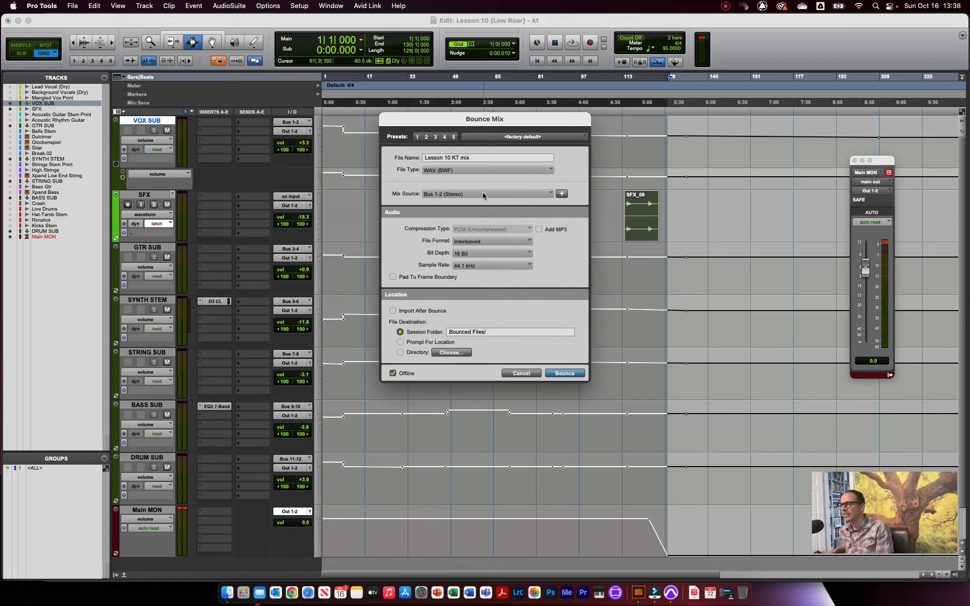
Set the bounce's mix source to the physical output MacBook Pro Speakers 1-2 (Stereo) and keep the sample rate at 44.1 kHz
click(518, 194)
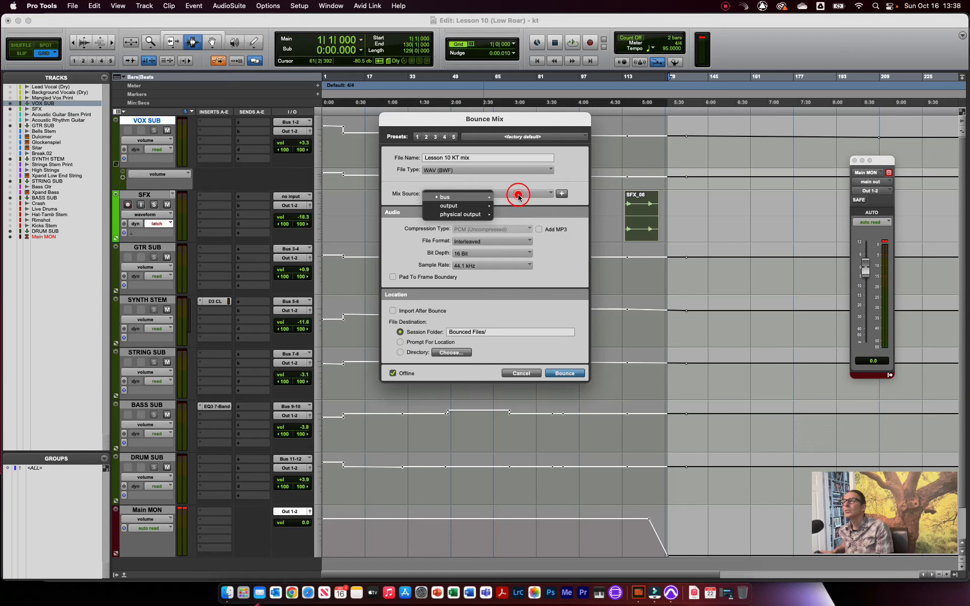
mouse_move(482, 214)
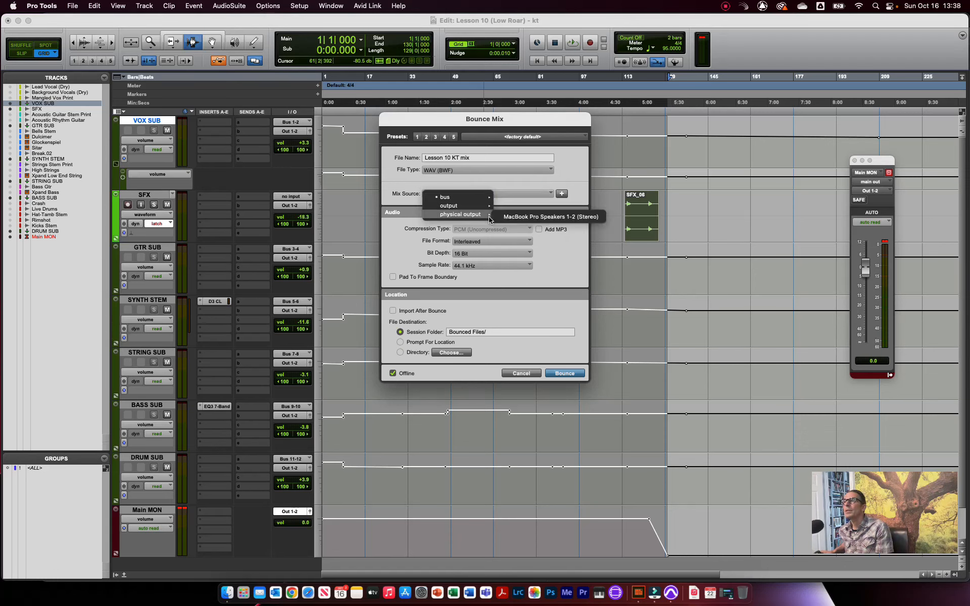
click(524, 216)
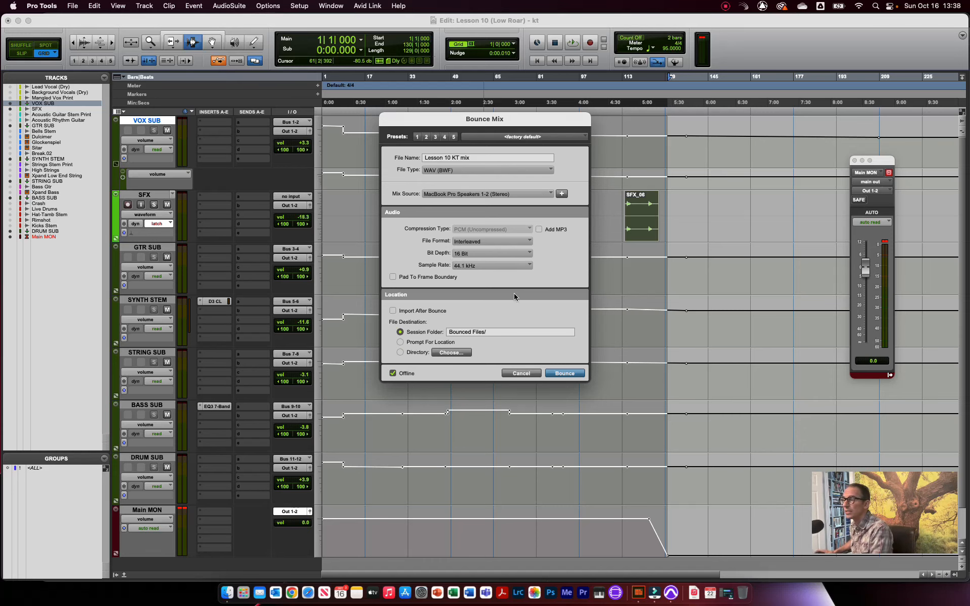
click(486, 265)
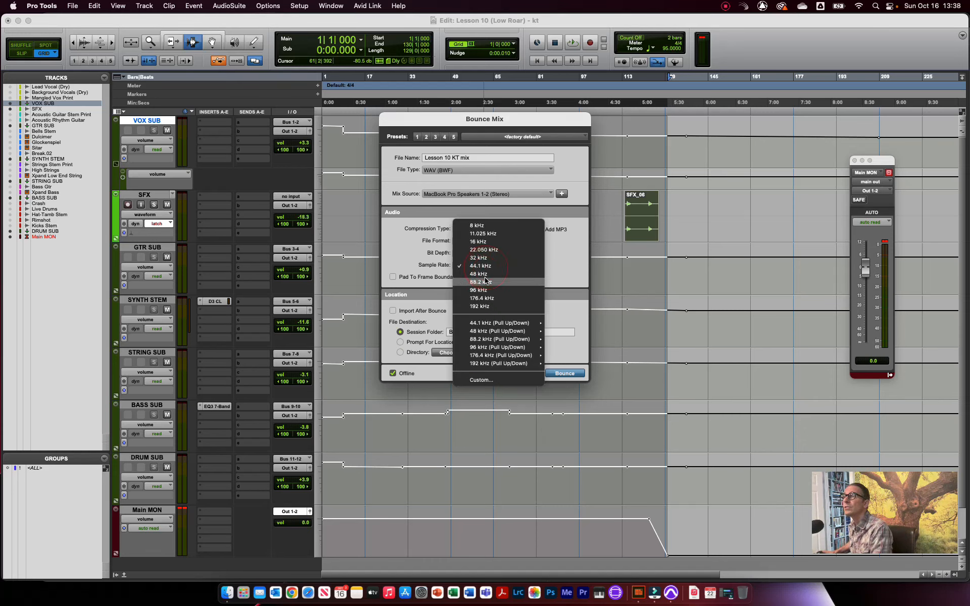
click(572, 411)
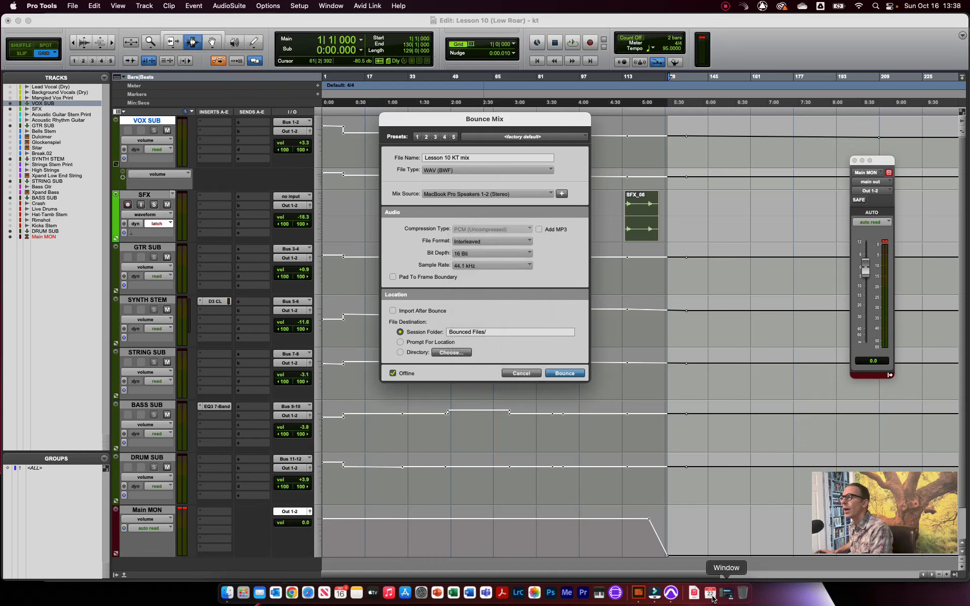
Check the Exercise 10 bounce settings in Adobe Digital Editions, return to Pro Tools, and keep the session folder as file destination
click(638, 602)
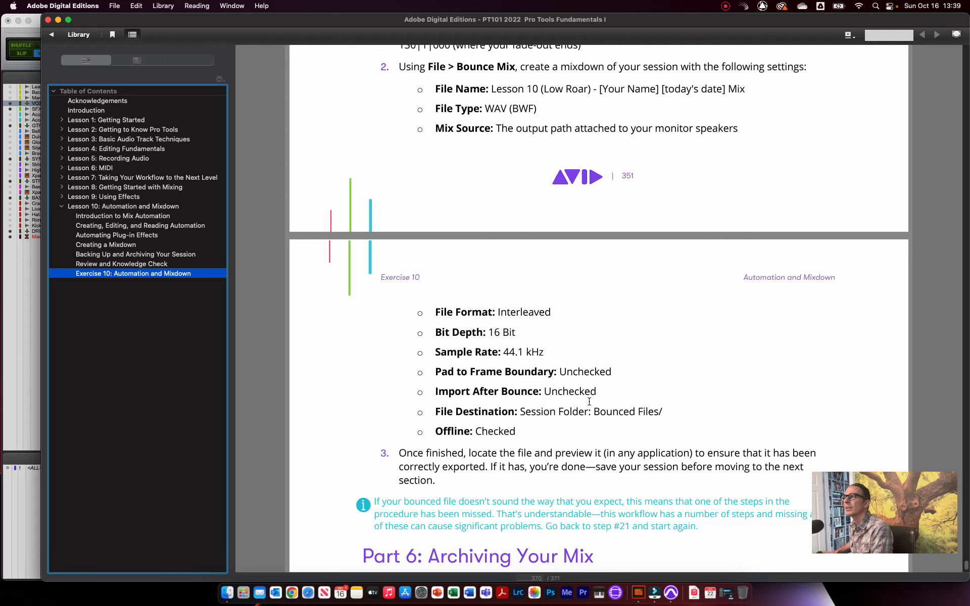
click(28, 357)
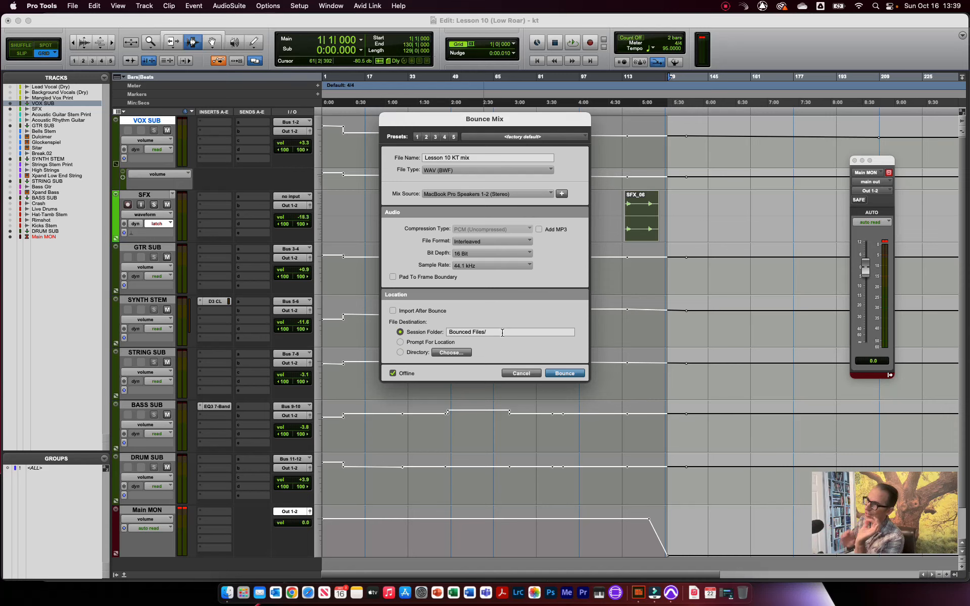
click(401, 344)
click(399, 333)
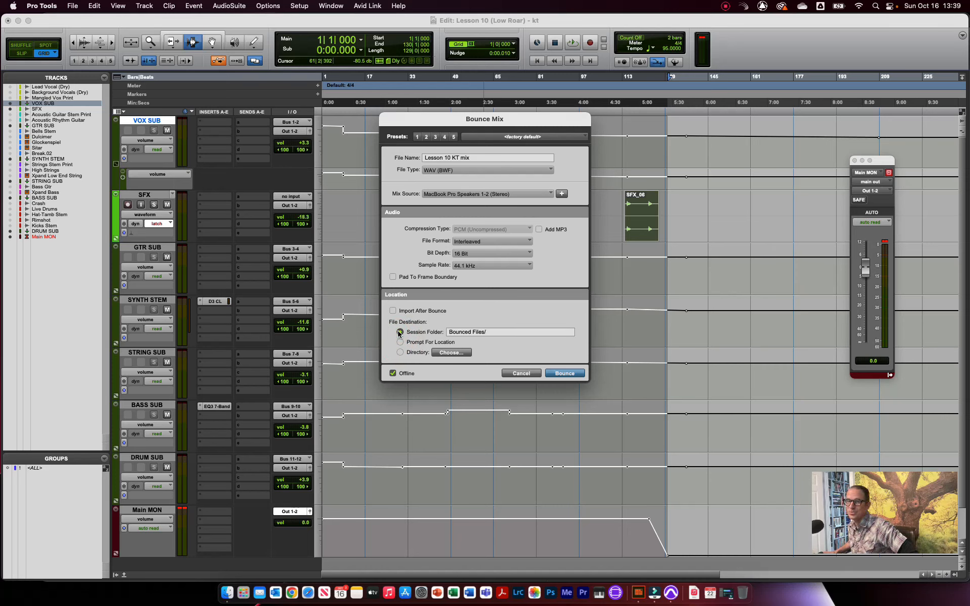
Toggle the Offline bounce option off and on to demonstrate it, leaving it enabled
click(392, 374)
click(393, 374)
click(393, 374)
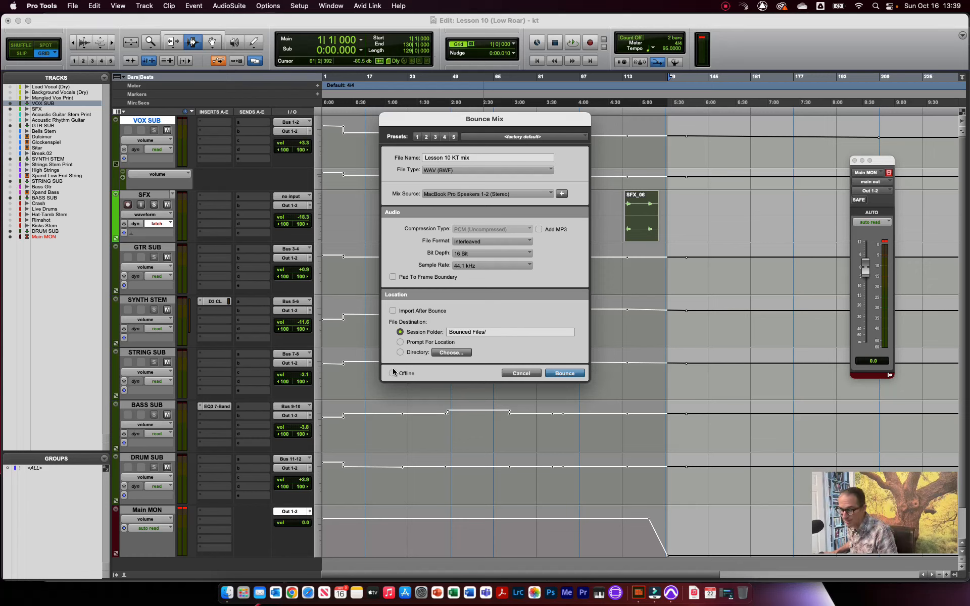
click(393, 374)
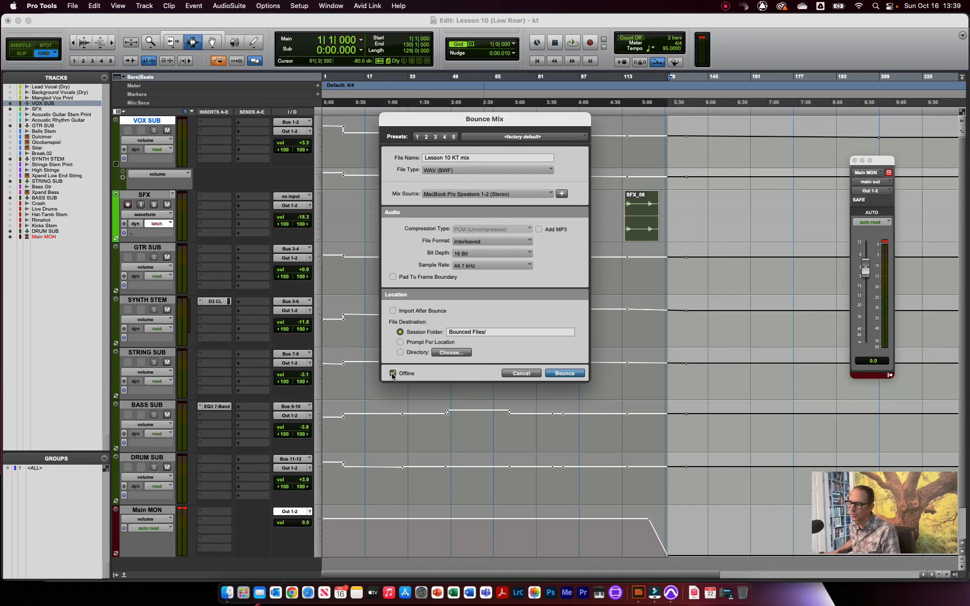
click(393, 374)
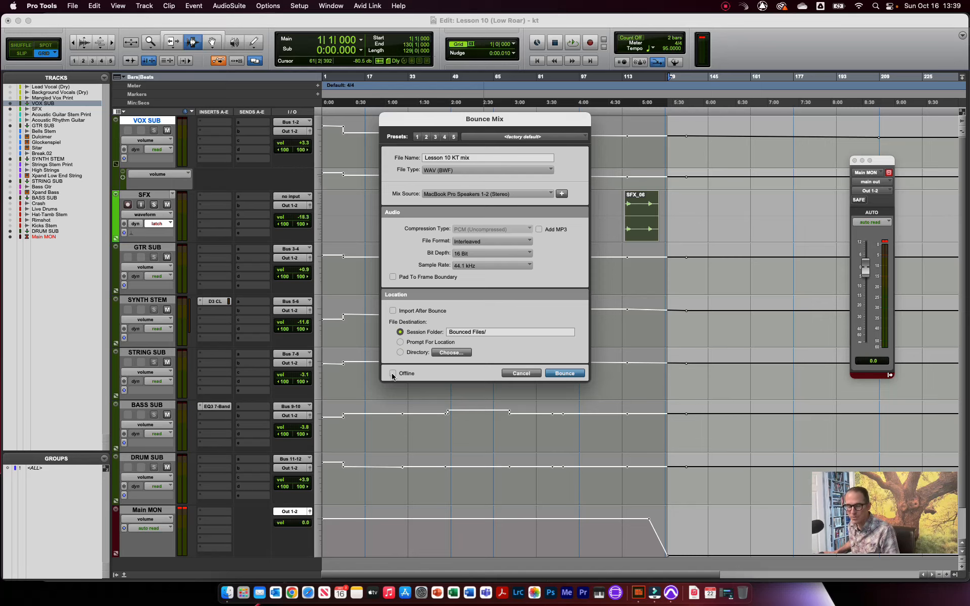
click(393, 374)
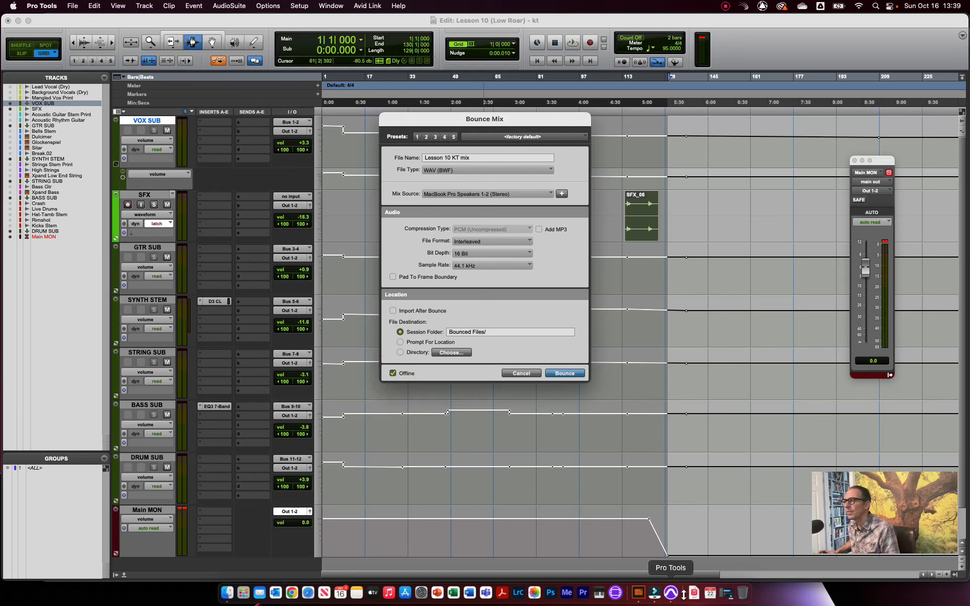
Recheck the bounce instructions in Adobe Digital Editions, return to Pro Tools, and bounce the mix
click(639, 593)
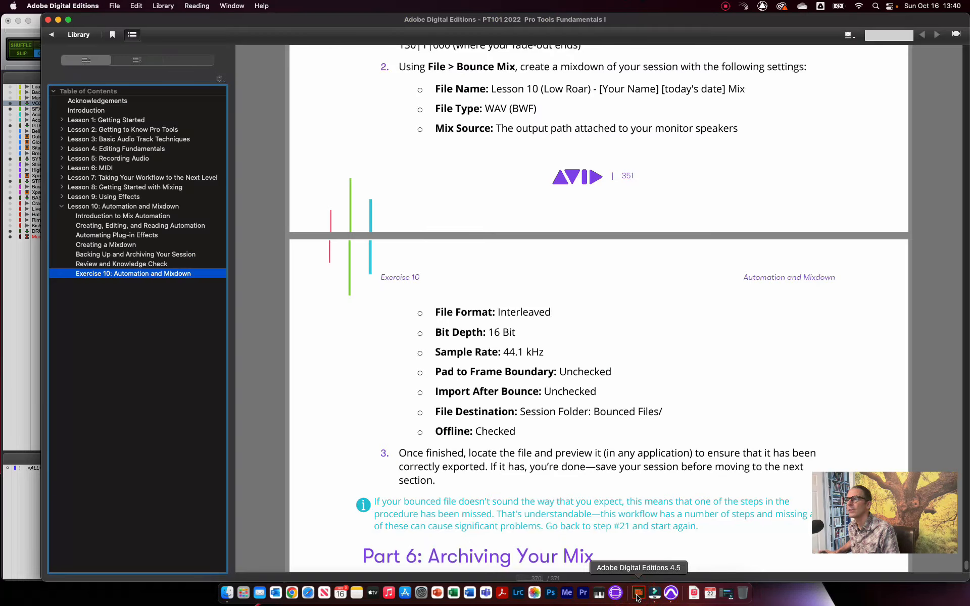
click(31, 505)
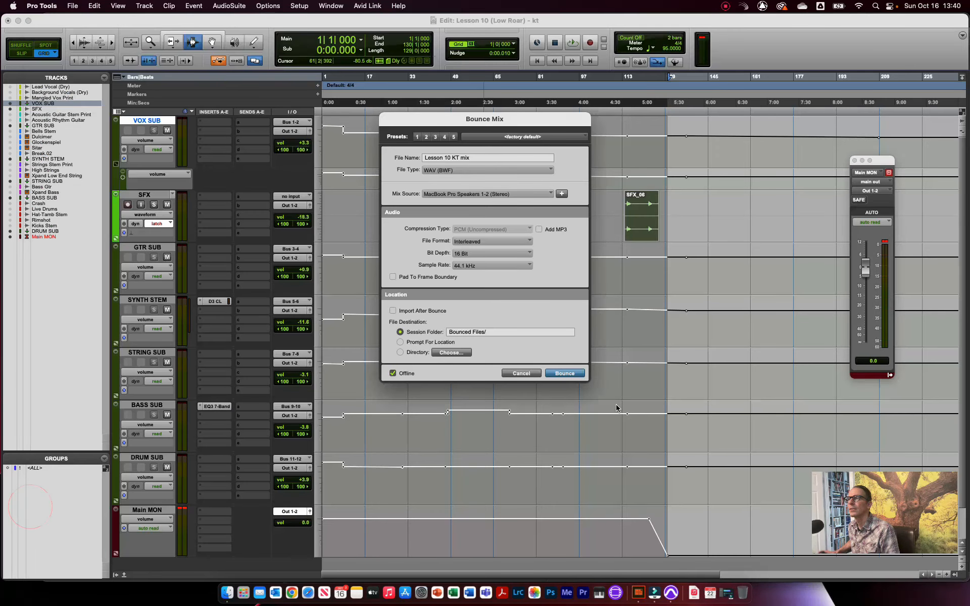
click(578, 375)
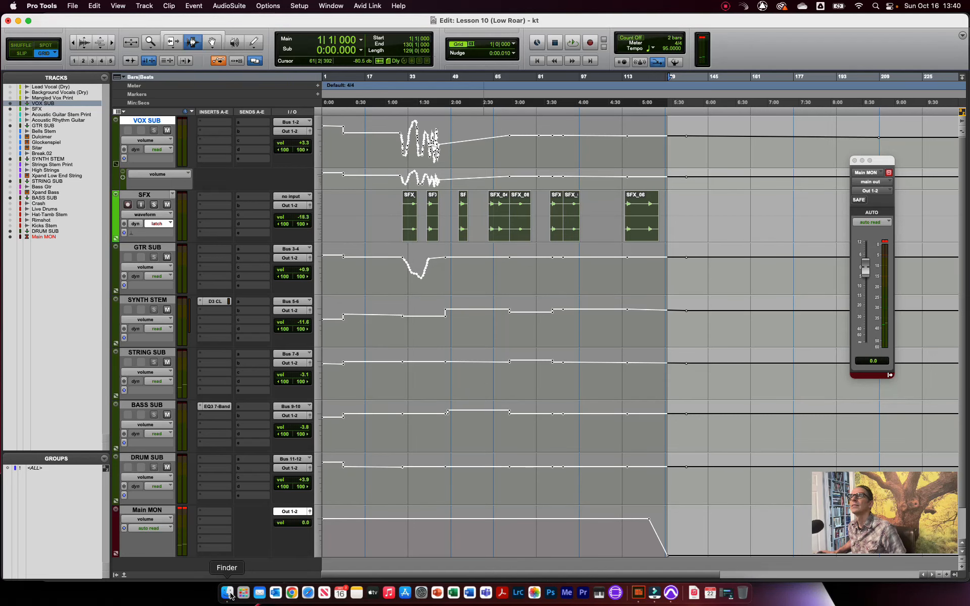
Switch to Finder and open the Lesson 10 (Low Roar) session's Bounced Files folder in PRO TOOLS EXERCISE MEDIA on the Excess drive
click(228, 593)
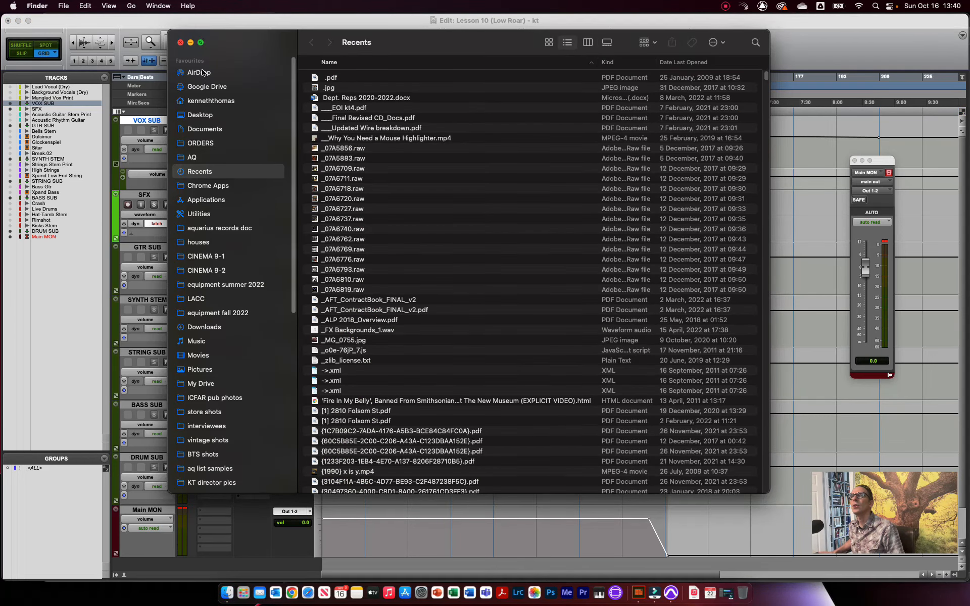
scroll(240, 285, down, 10)
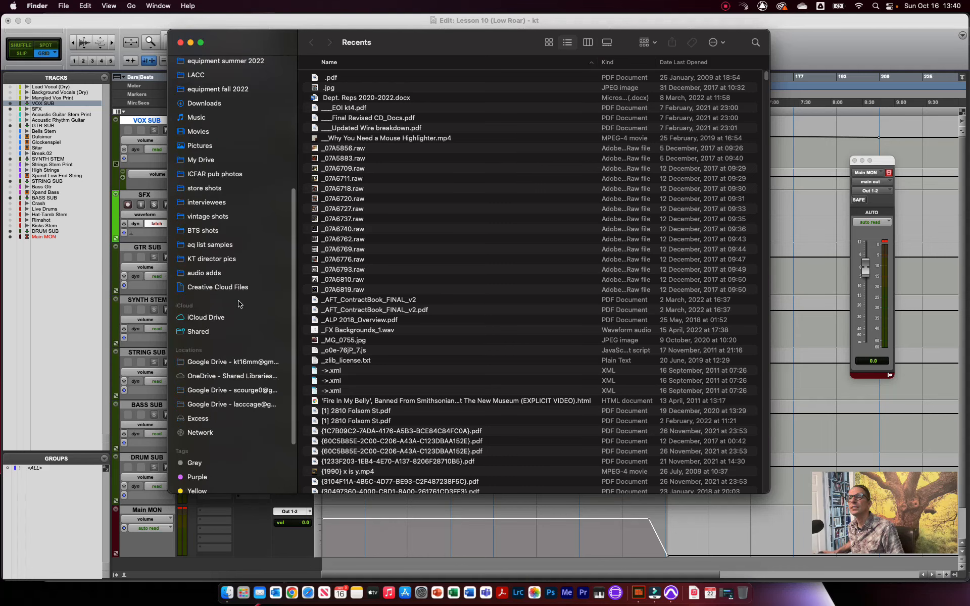
click(239, 372)
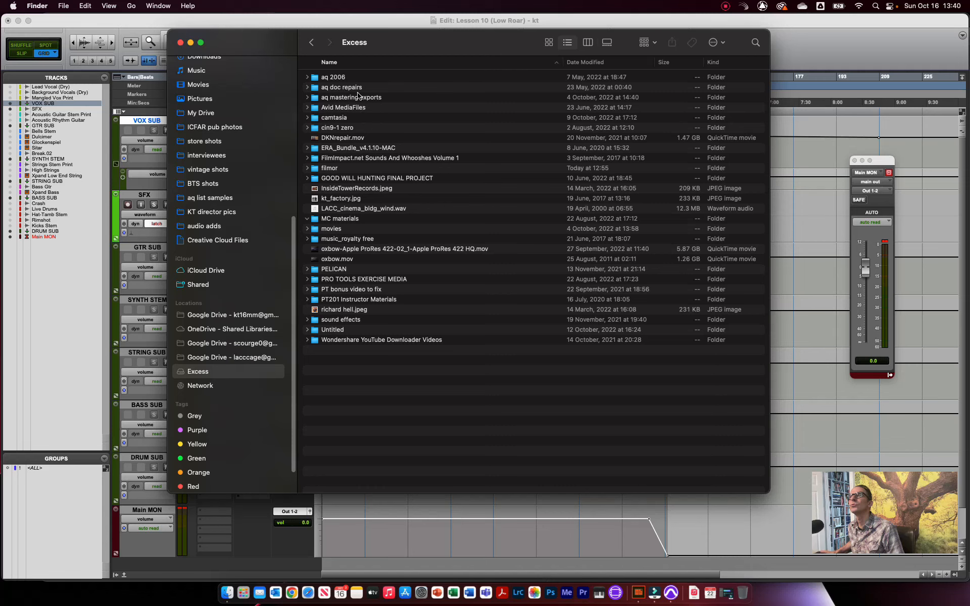
double_click(355, 280)
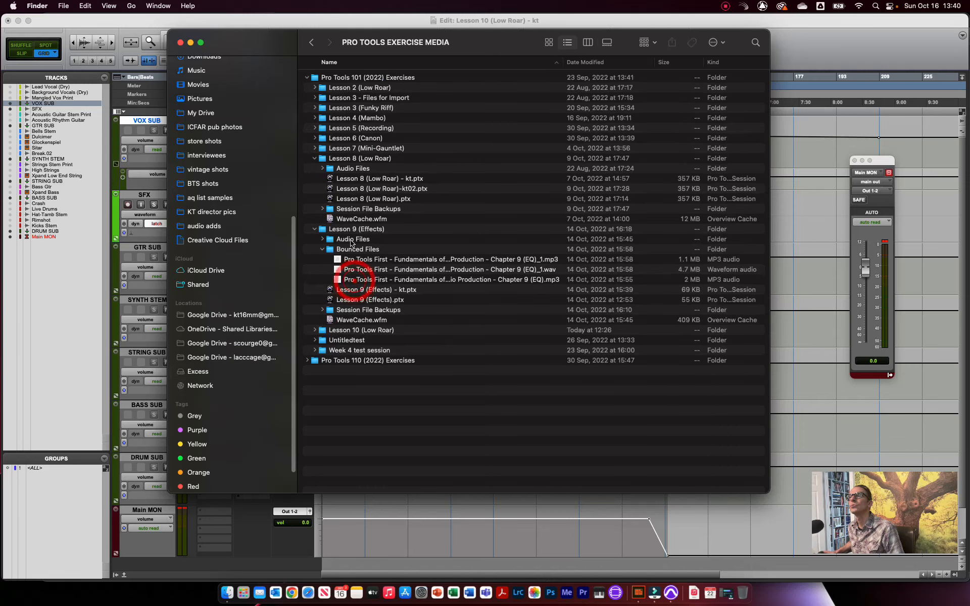
double_click(349, 330)
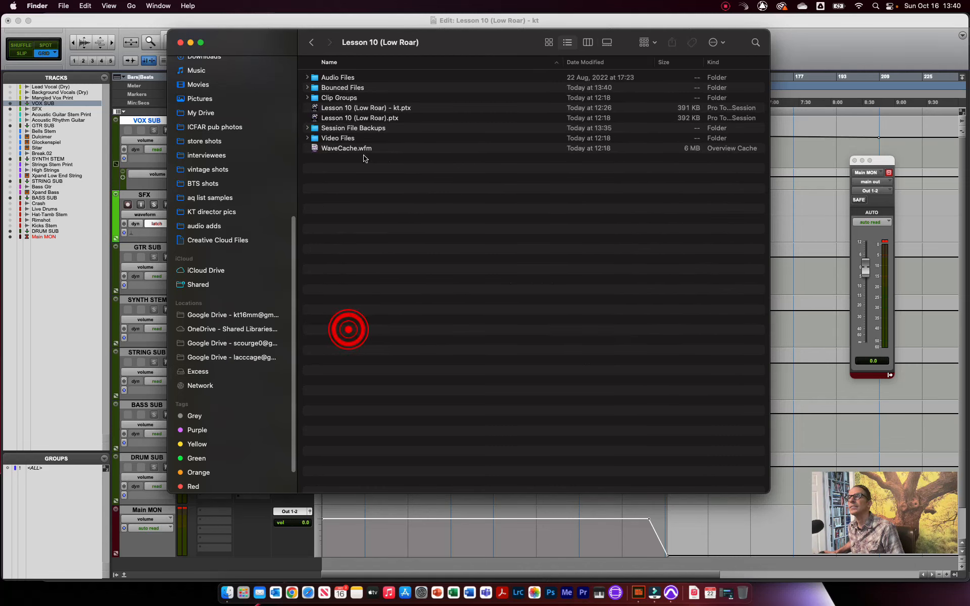
double_click(355, 88)
Preview the bounced file Lesson 10 KT mix.wav in Quick Look, listen at several points along its timeline, and close the preview
click(357, 78)
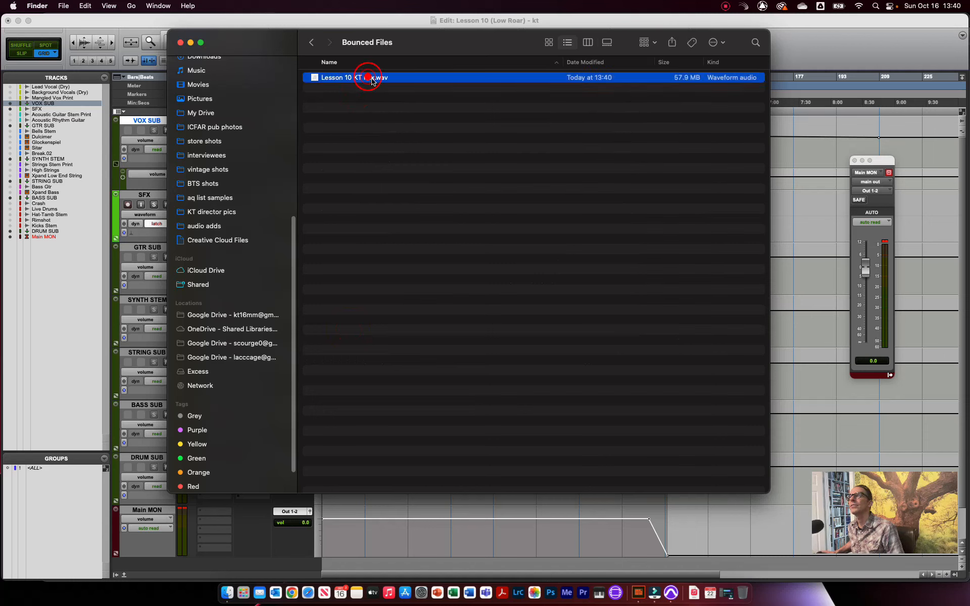
key(space)
click(455, 363)
click(472, 363)
click(494, 363)
click(507, 362)
click(506, 363)
click(540, 363)
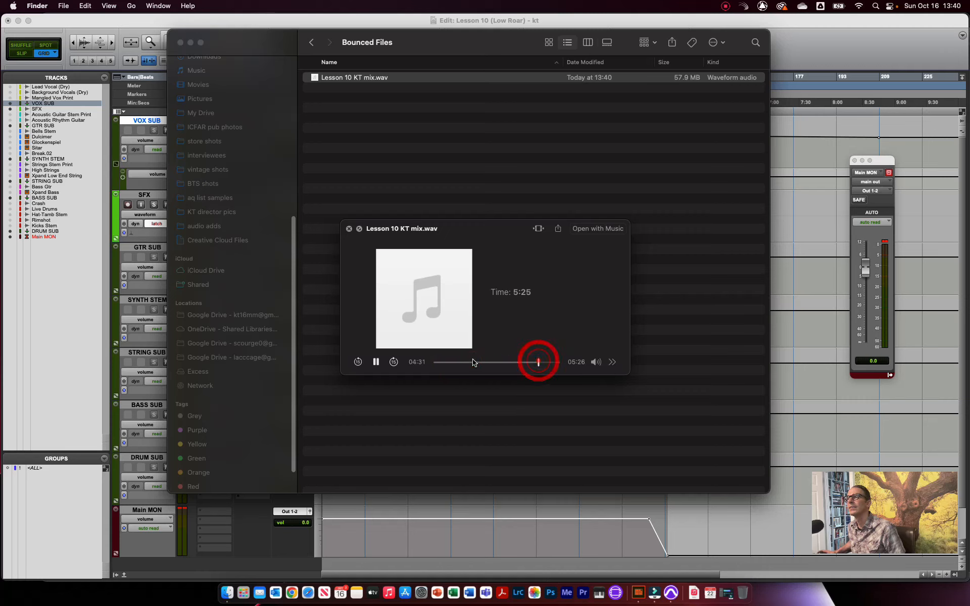
click(451, 363)
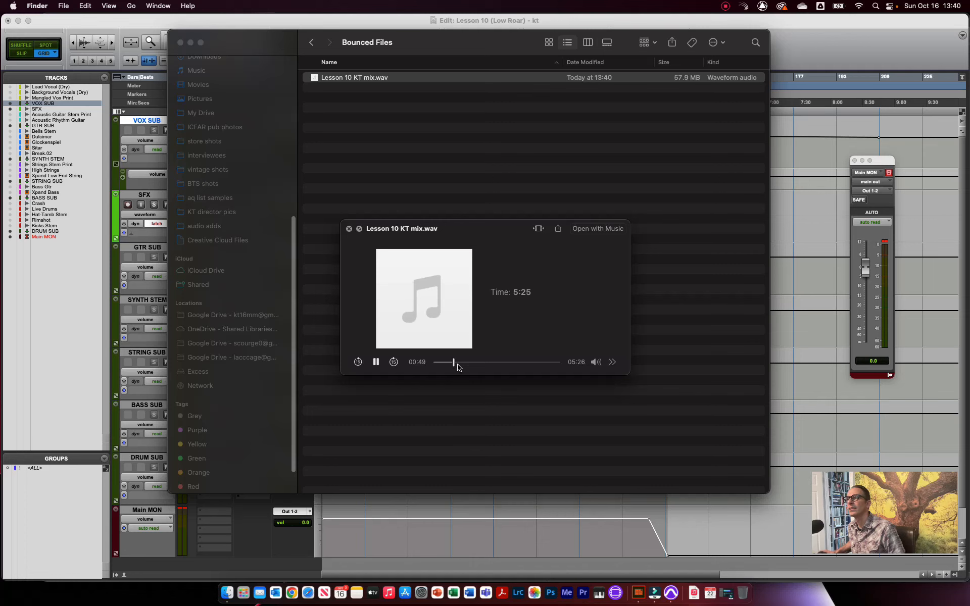
key(space)
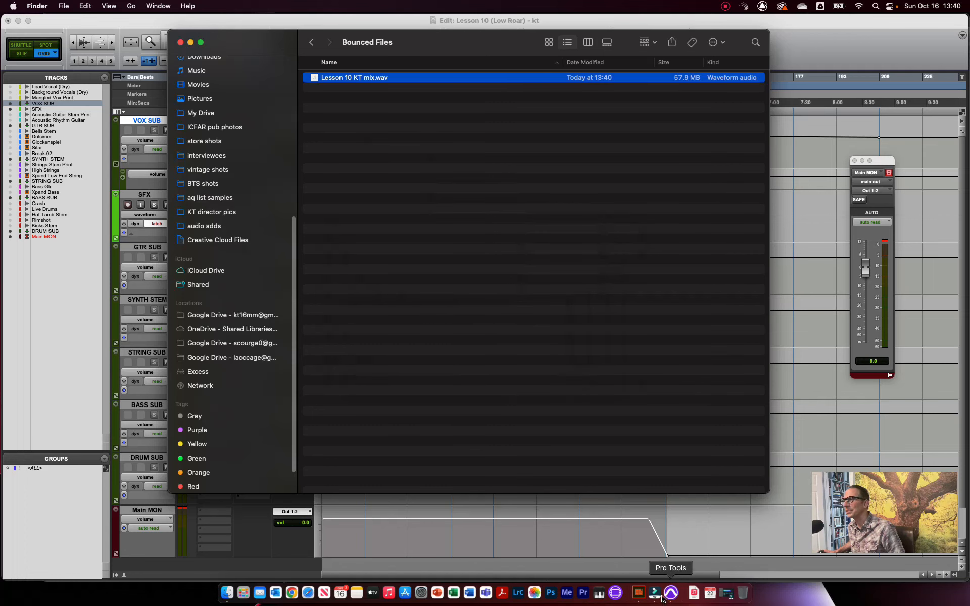
Switch to Adobe Digital Editions and read Exercise 10's Part 6 instructions for archiving the mix with Save Copy In
click(638, 593)
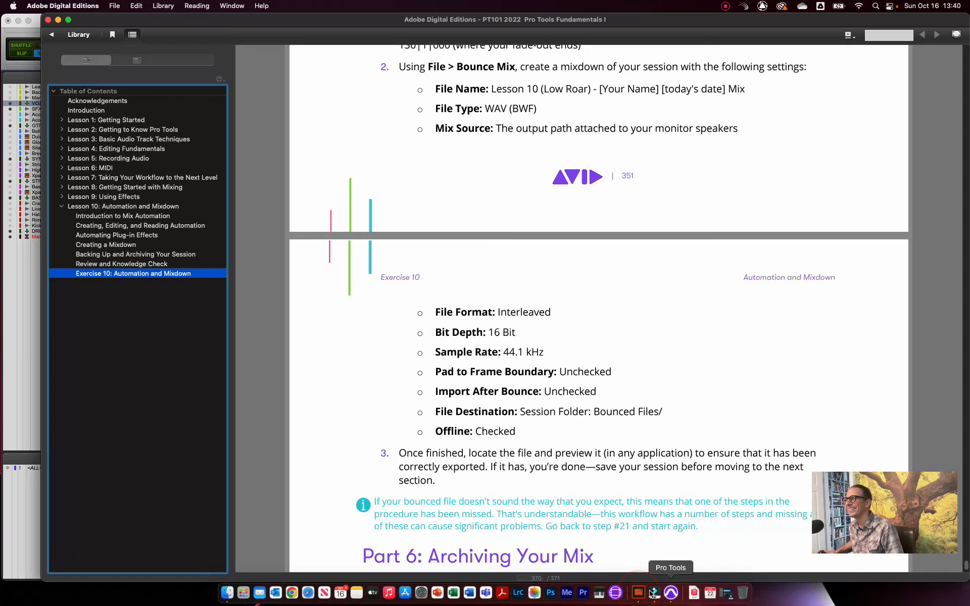
scroll(548, 409, down, 10)
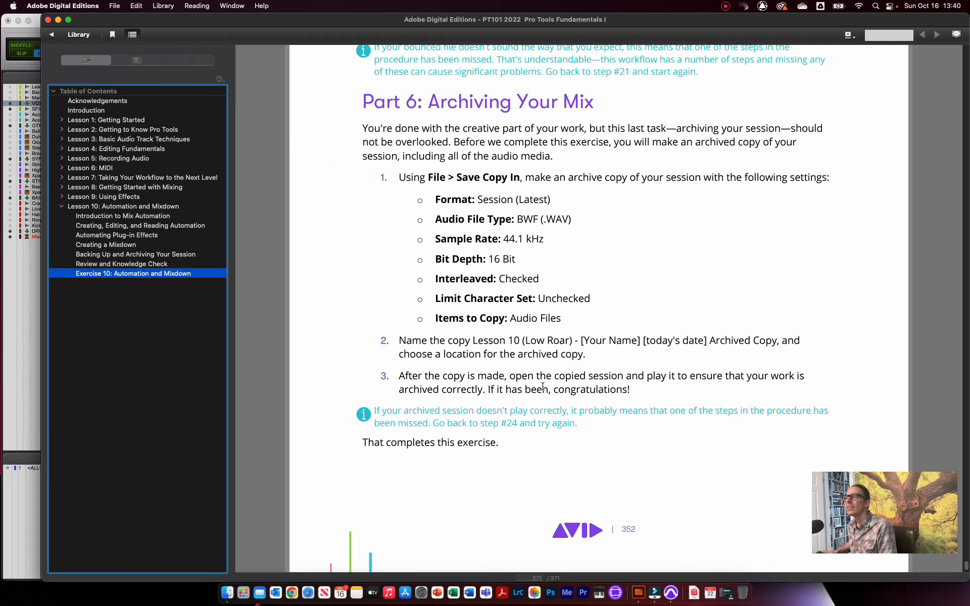
scroll(542, 385, up, 2)
scroll(541, 383, down, 3)
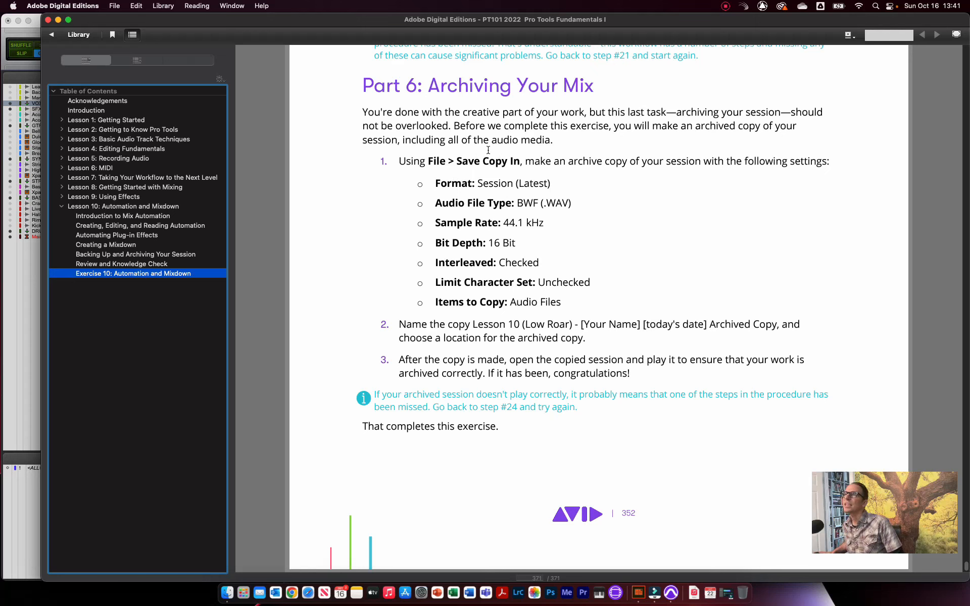
Switch to Pro Tools, start Save Copy In for the Lesson 10 session, and choose the Session (Latest) format
click(26, 309)
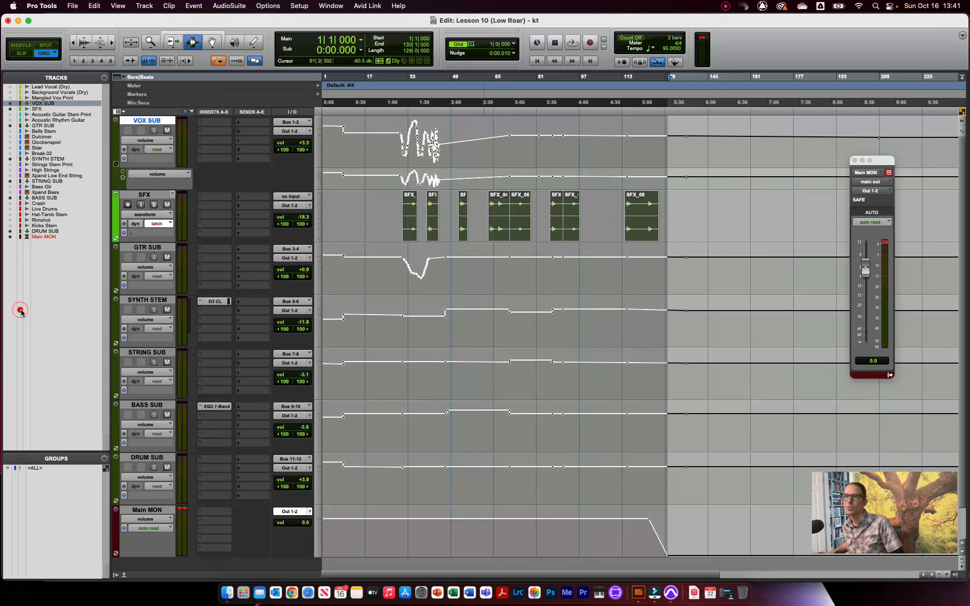
click(74, 5)
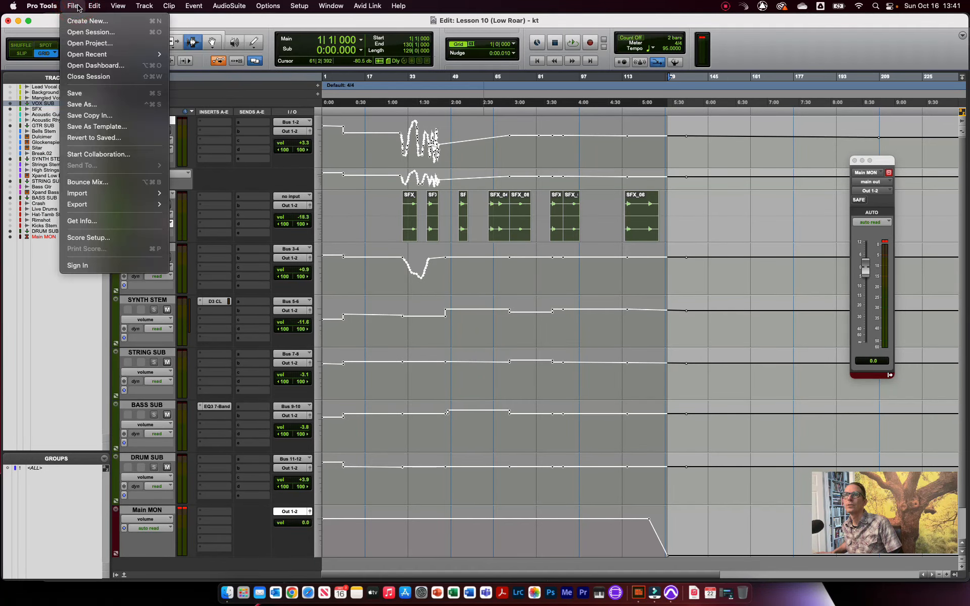
click(125, 118)
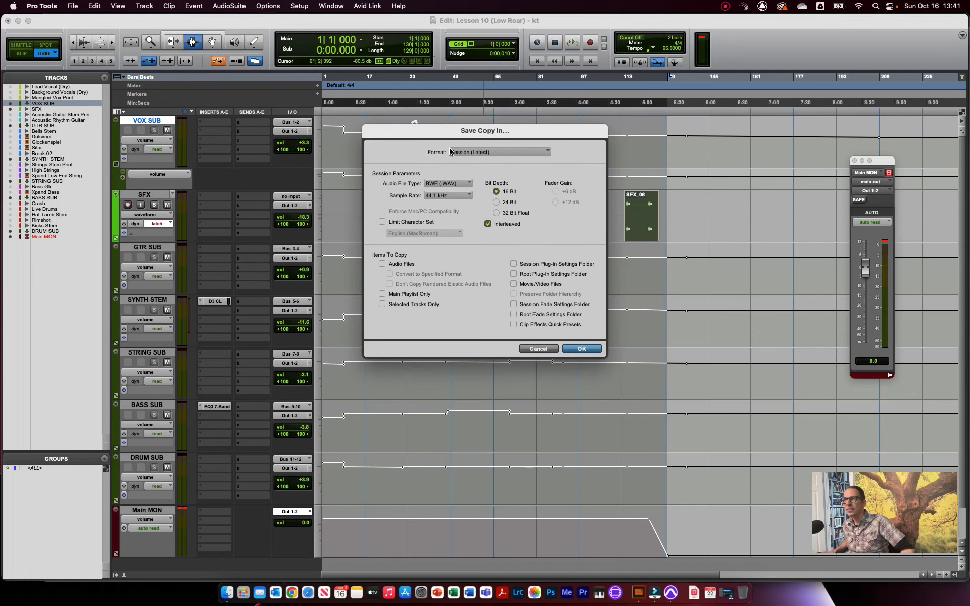
click(501, 153)
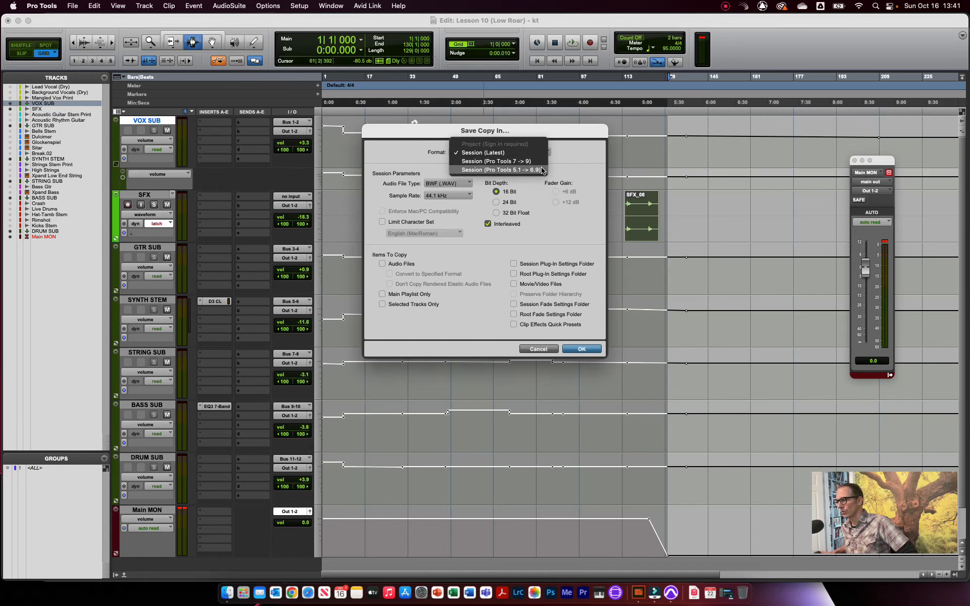
click(521, 152)
Set the archive copy's audio file type to BWF (.WAV) and its sample rate to 44.1 kHz
click(449, 184)
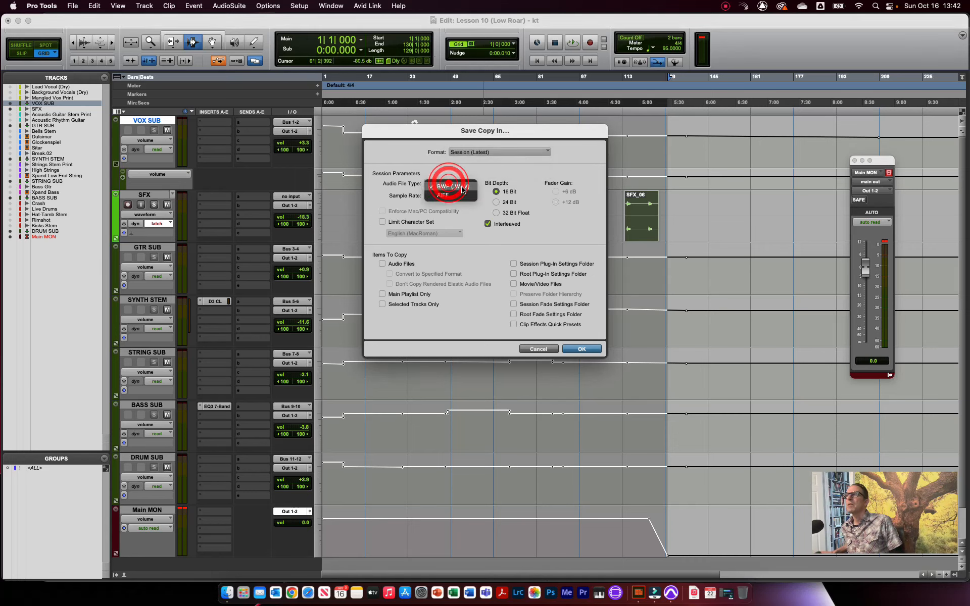
click(462, 187)
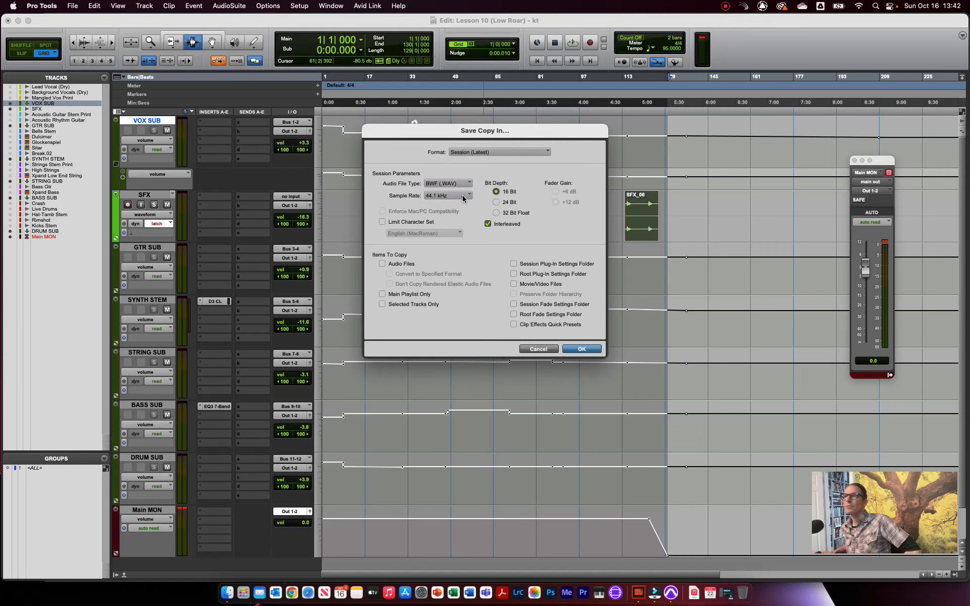
click(463, 198)
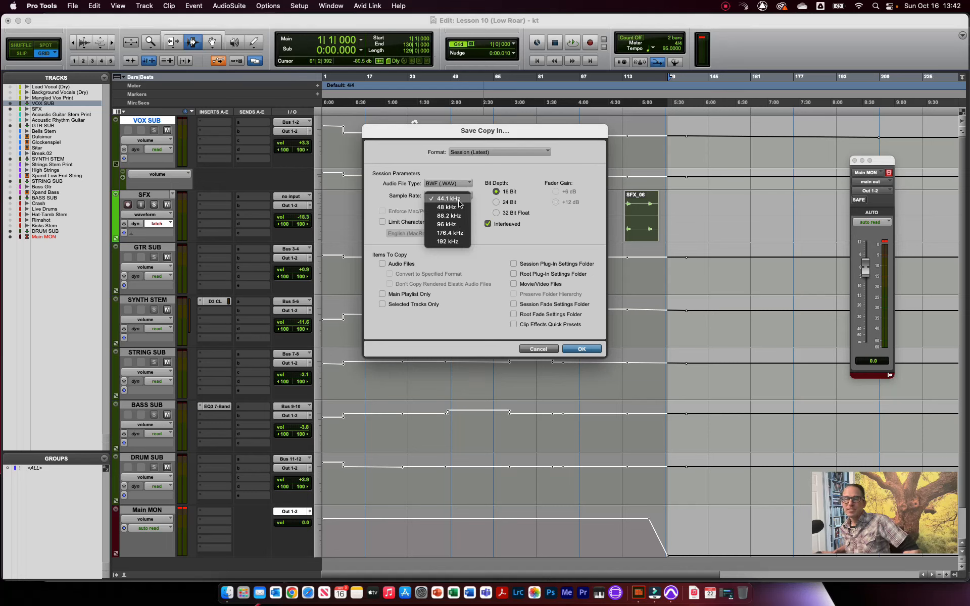
click(480, 171)
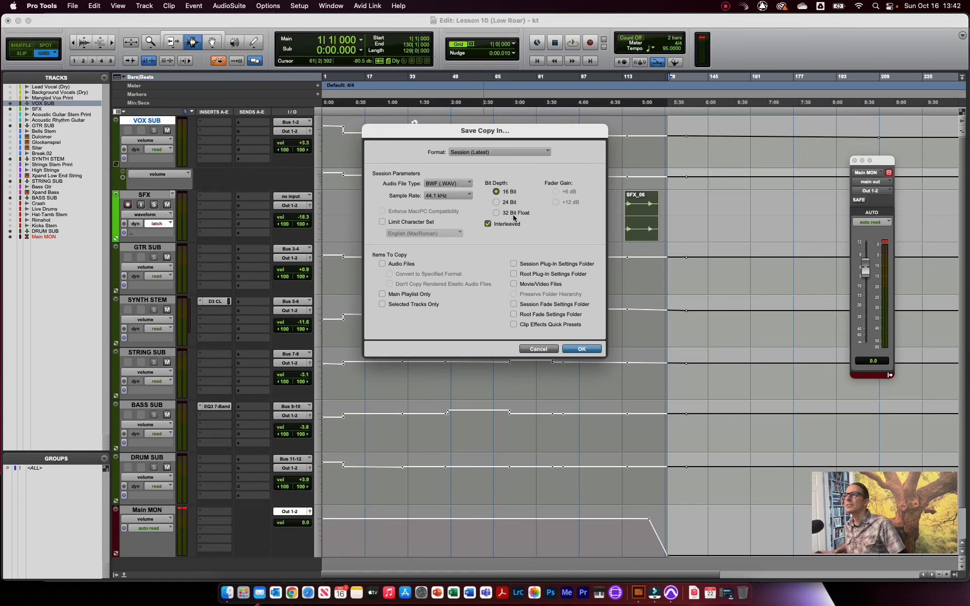
Recheck the archive settings in Adobe Digital Editions, return to Pro Tools, and include Audio Files in the items to copy
click(639, 599)
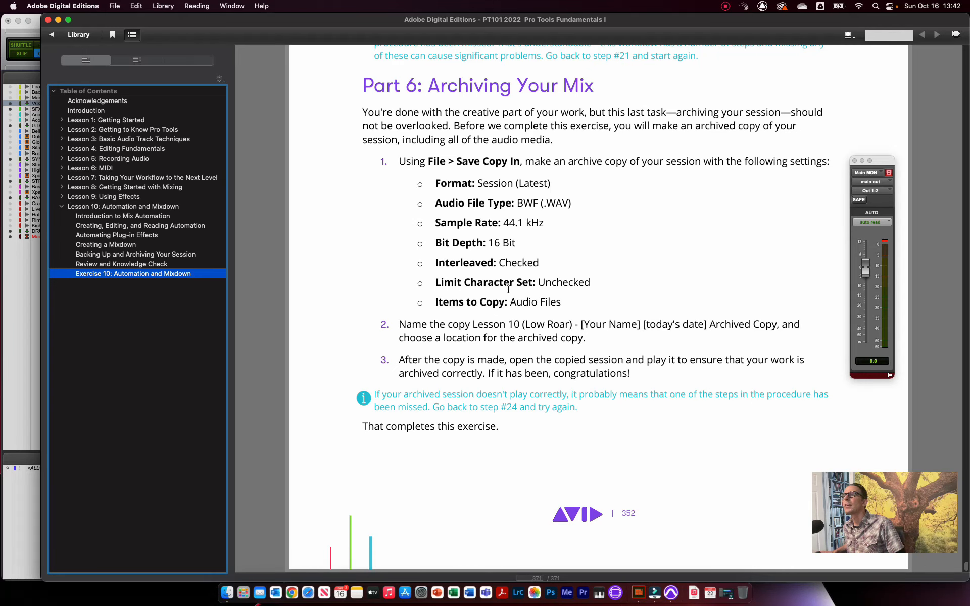
click(21, 407)
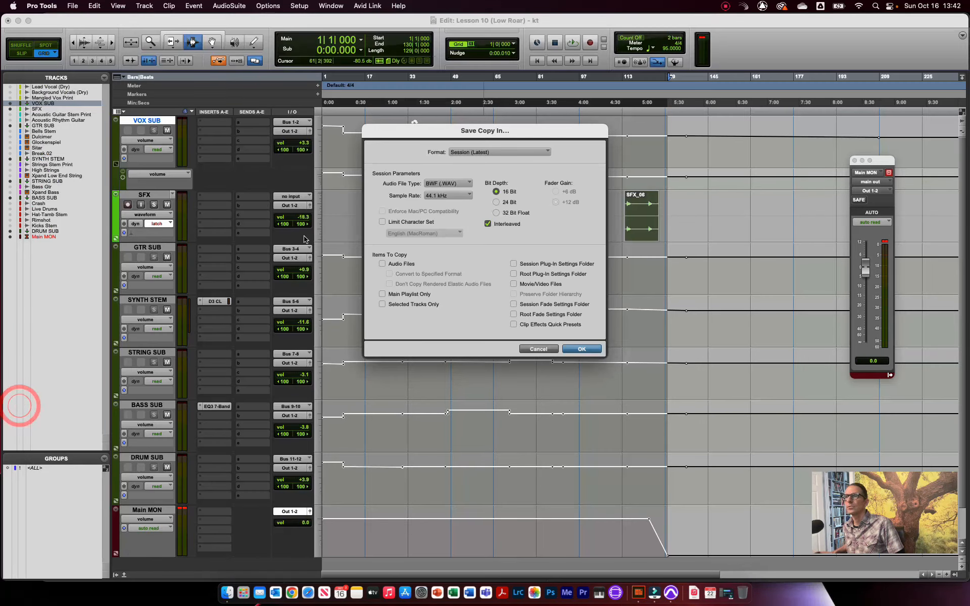
click(381, 263)
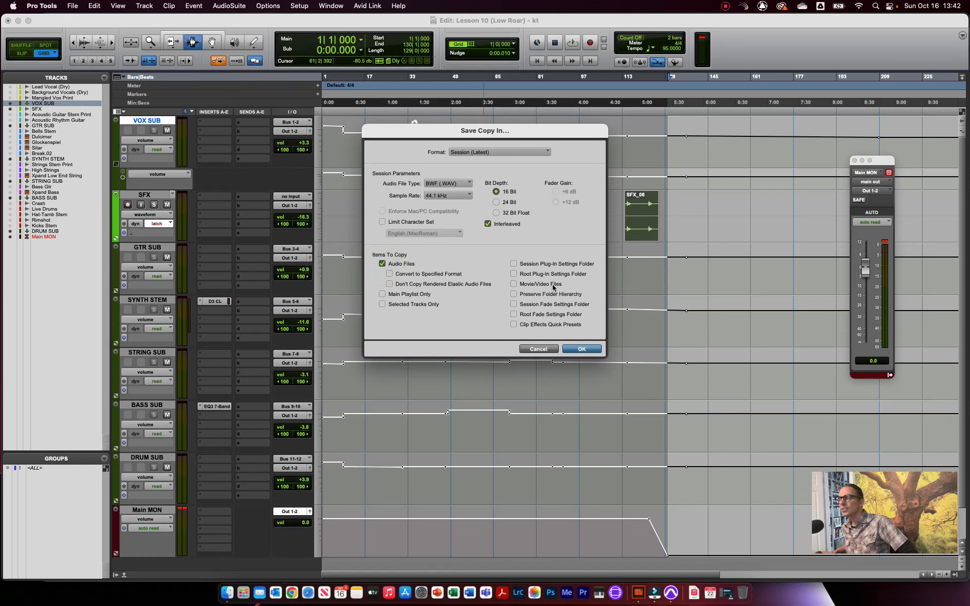
click(514, 284)
click(514, 284)
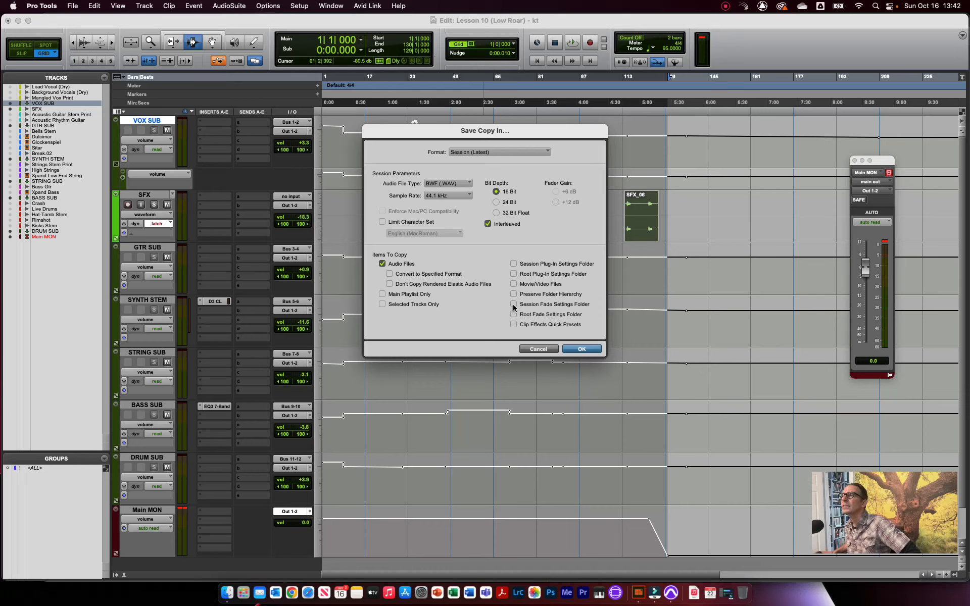
click(514, 305)
click(514, 315)
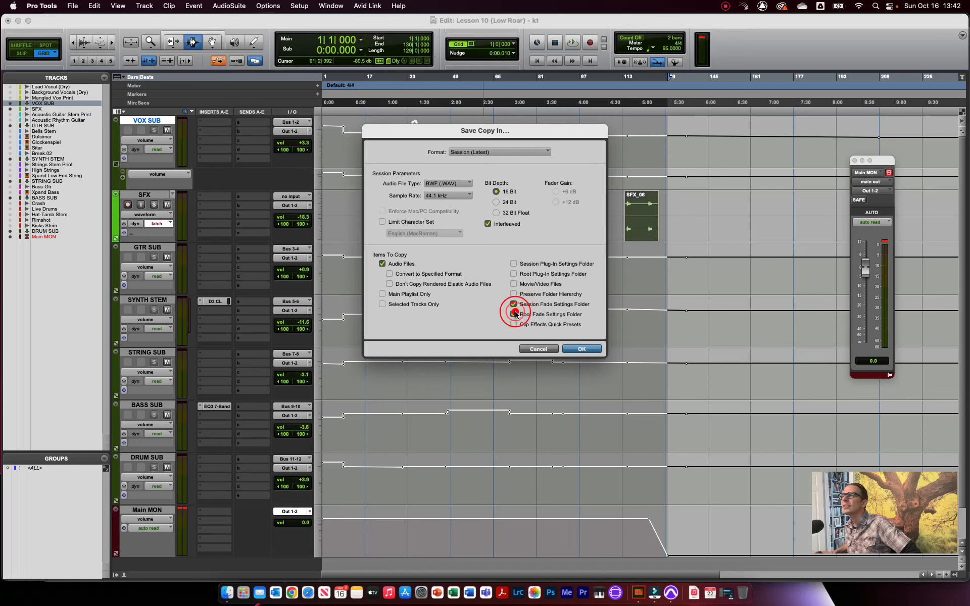
click(514, 314)
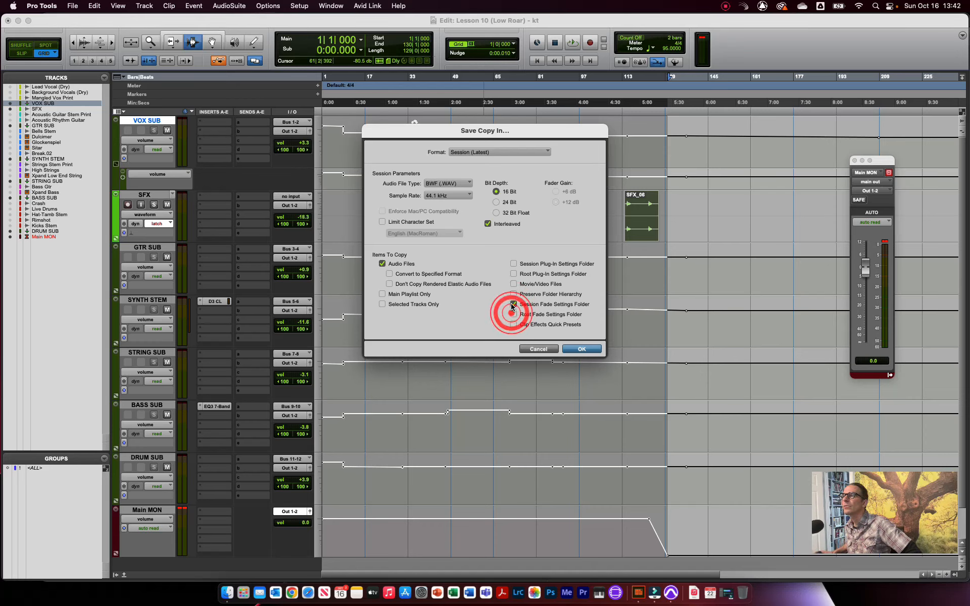
click(514, 304)
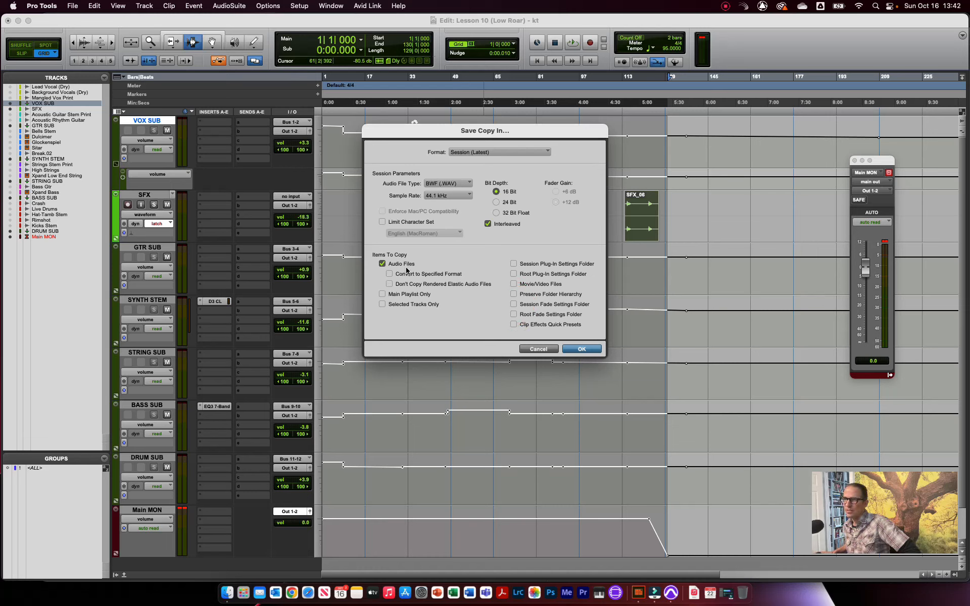
click(382, 263)
click(382, 264)
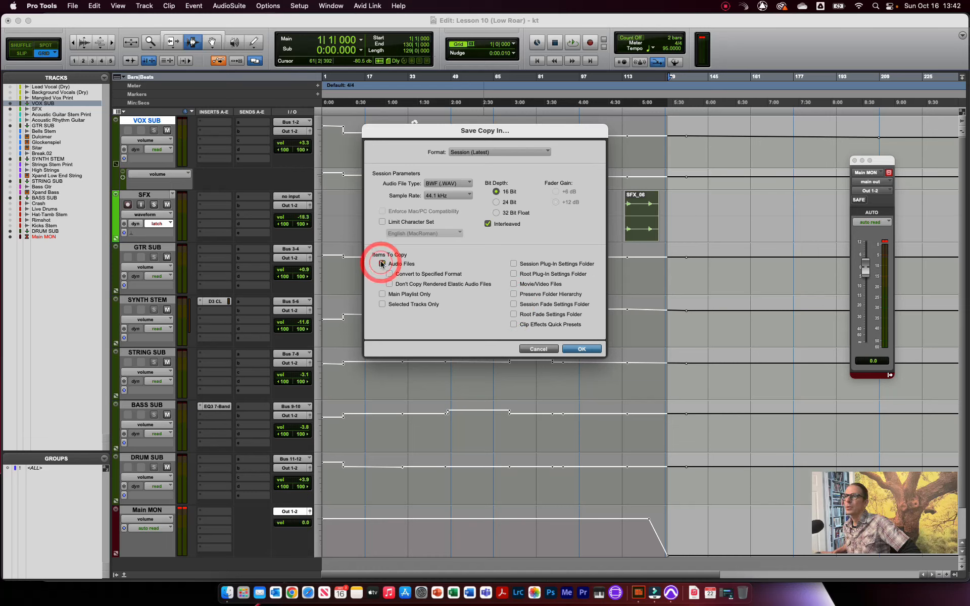
Accept the copy settings and save the session copy to the Desktop as Copy of Lesson 10 (Low Roar) - kt
click(582, 350)
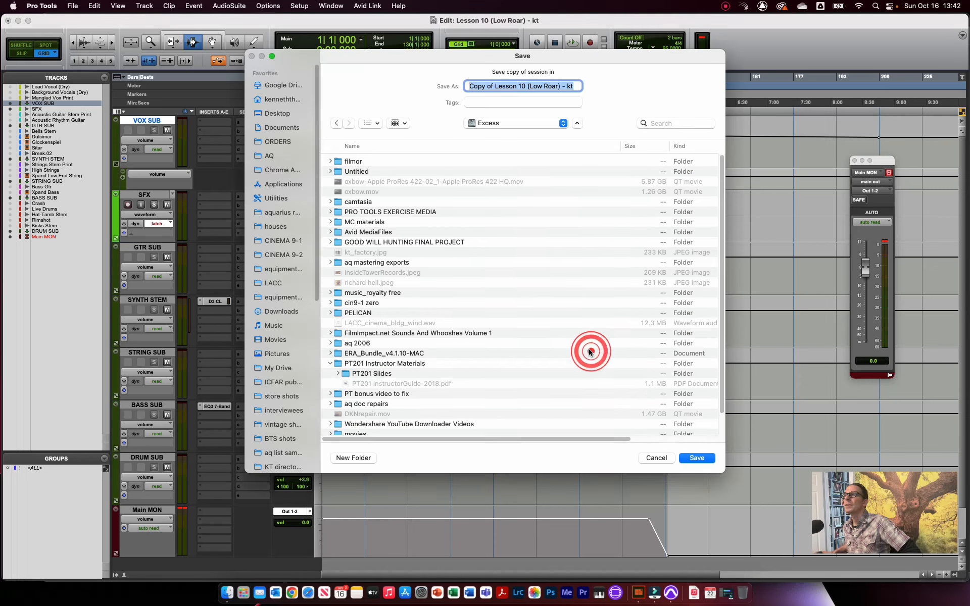
click(493, 123)
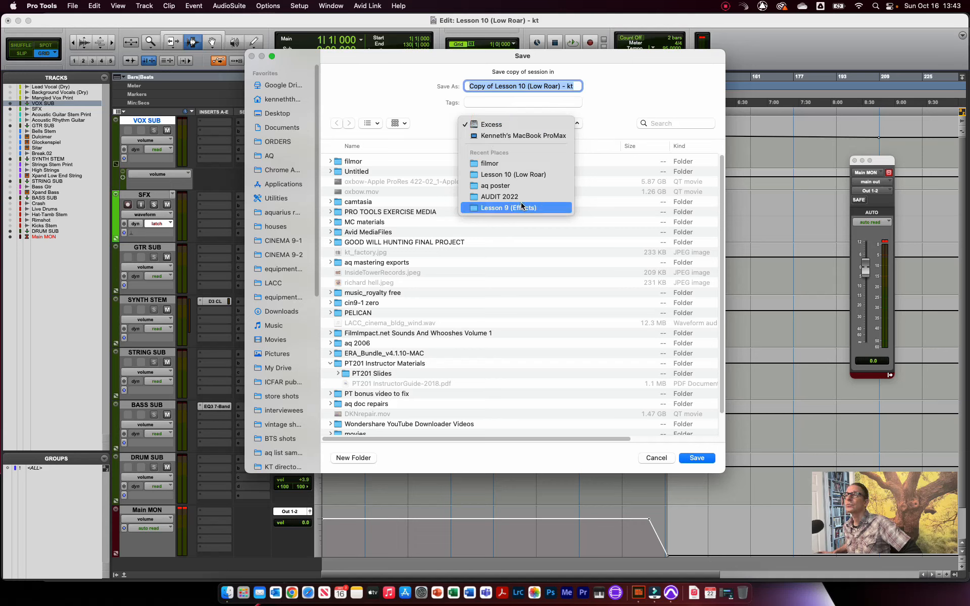
click(271, 219)
scroll(277, 254, down, 3)
scroll(277, 255, down, 5)
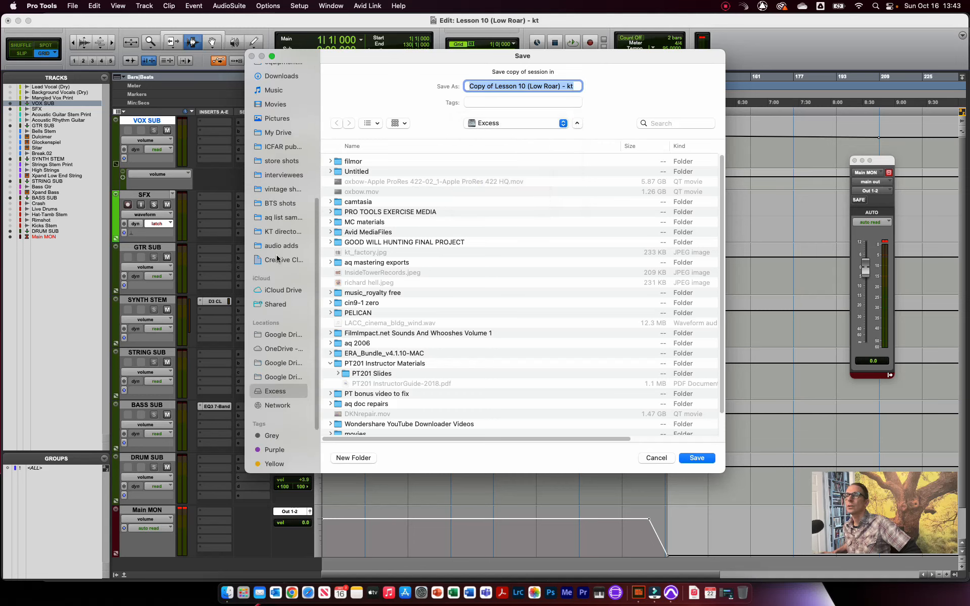
scroll(282, 348, up, 5)
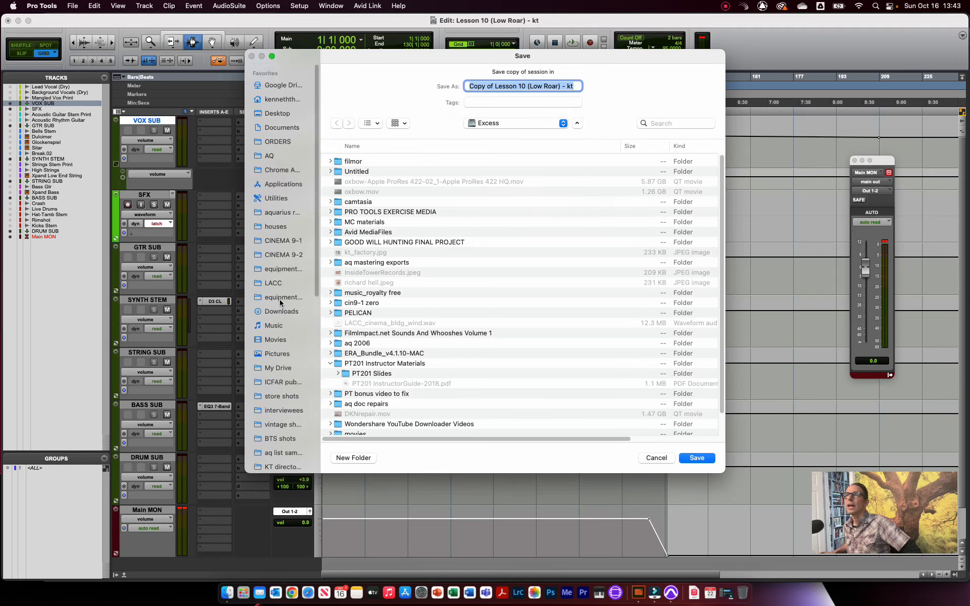
click(283, 100)
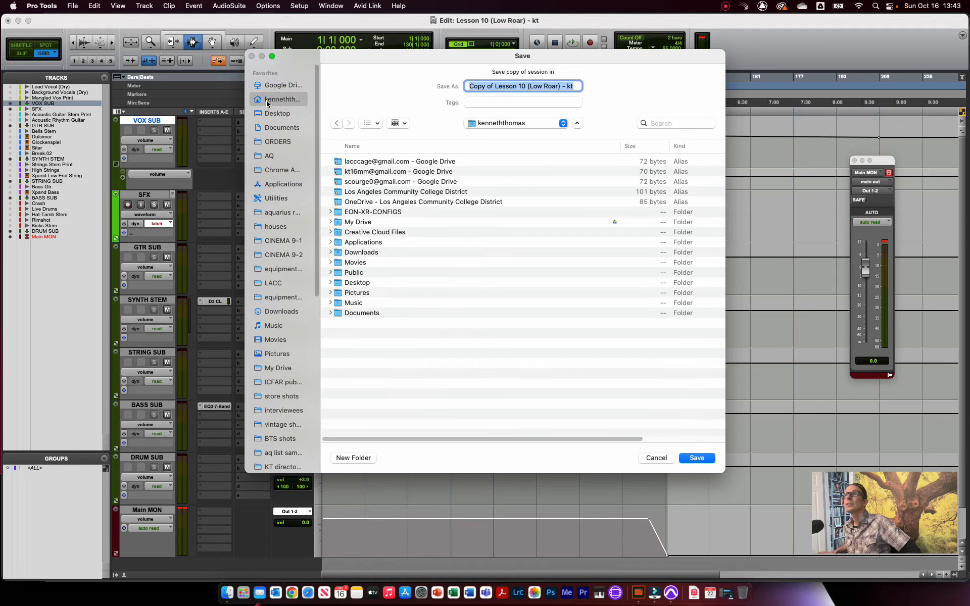
click(278, 113)
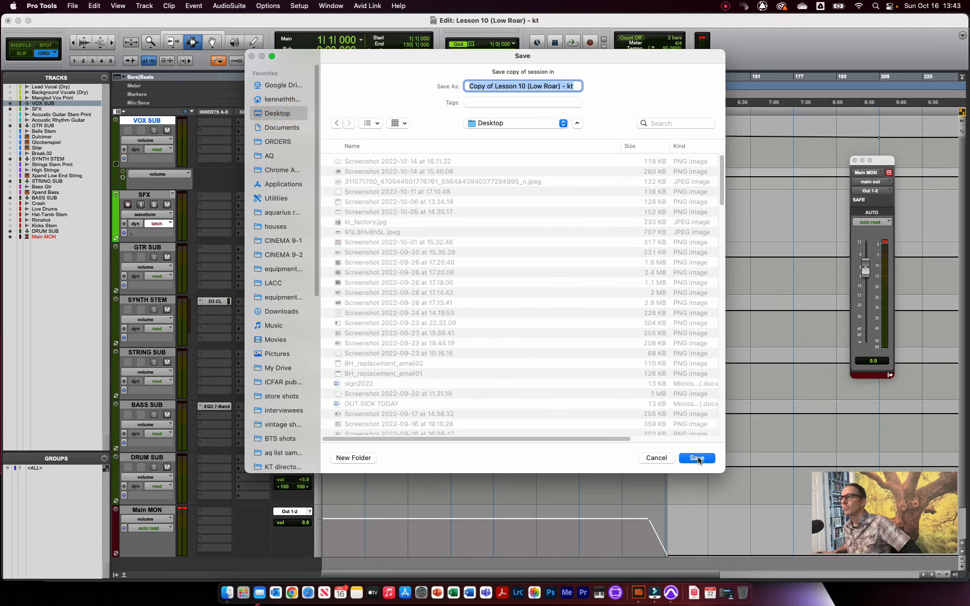
click(693, 457)
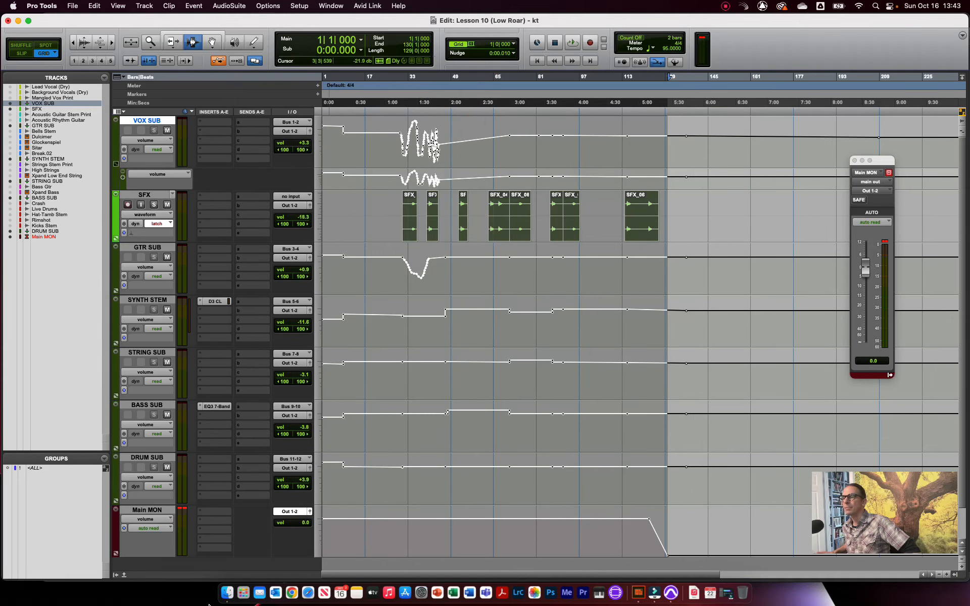
Switch to Finder and open the Copy of Lesson 10 (Low Roar) - kt folder on the Desktop
click(227, 593)
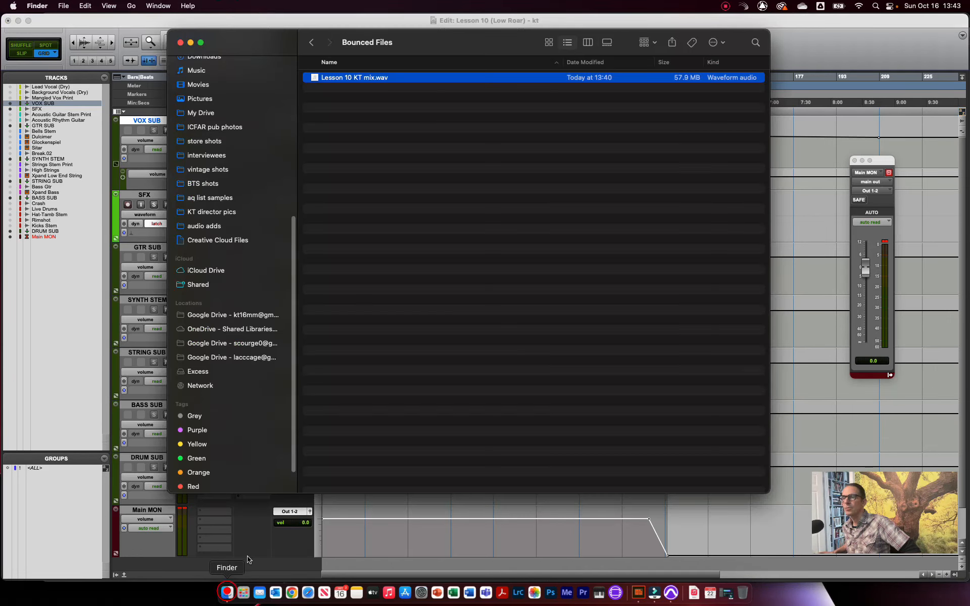
scroll(203, 121, up, 10)
click(218, 115)
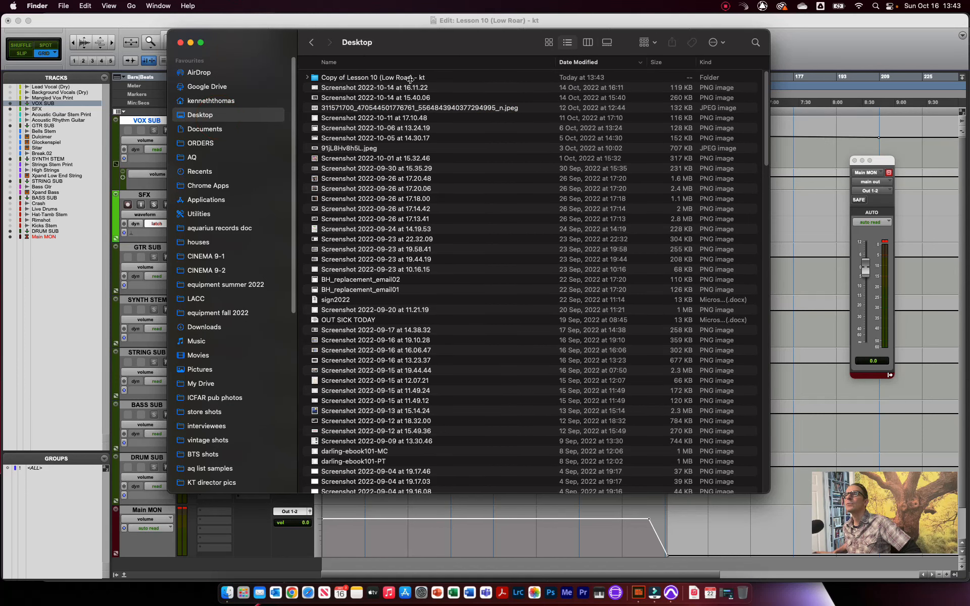
double_click(316, 77)
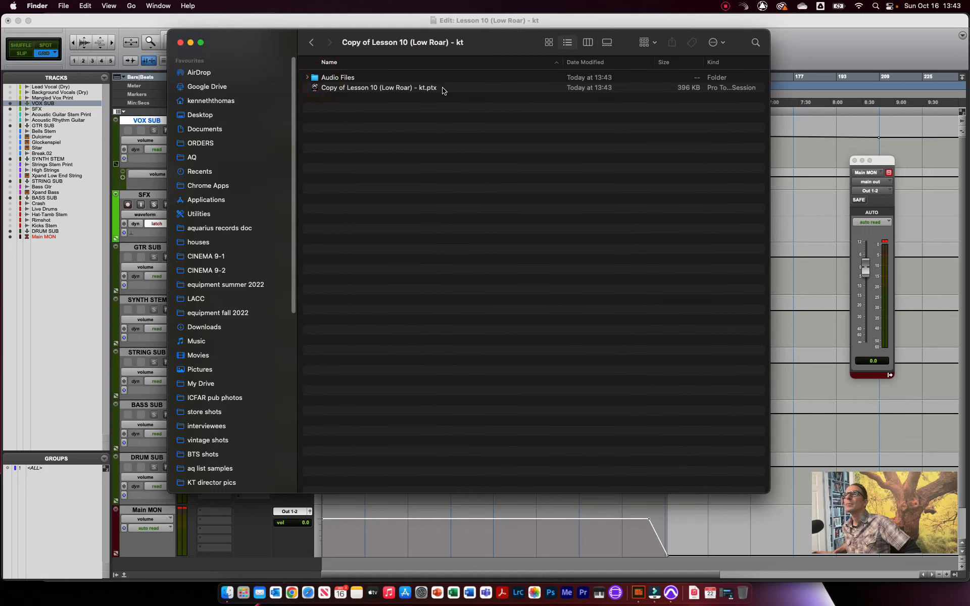
Look through the archived copy's Audio Files folder, collapse it, and go back to the Desktop folder
click(307, 78)
scroll(435, 152, down, 5)
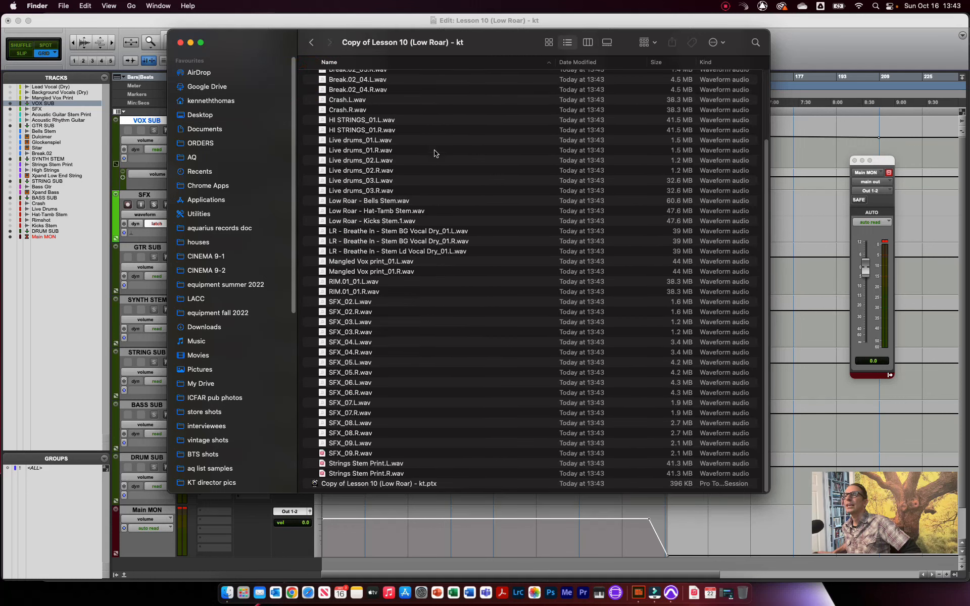
scroll(434, 152, up, 5)
click(308, 79)
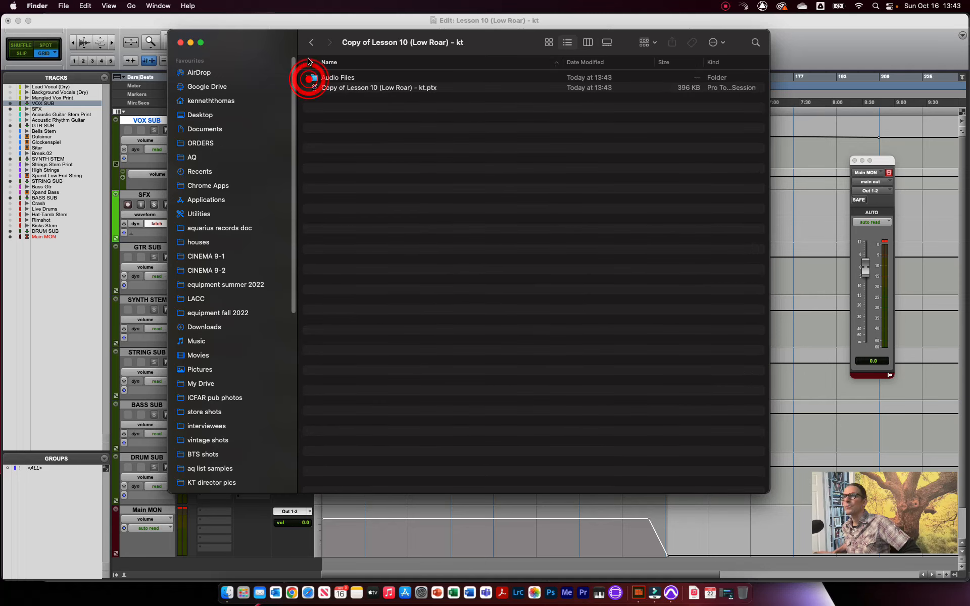
click(311, 42)
click(315, 78)
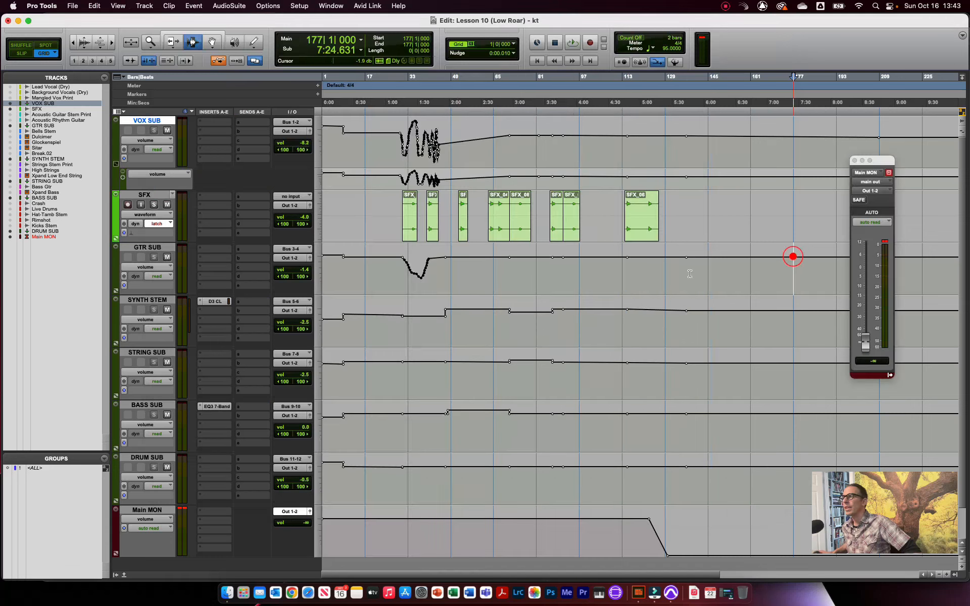
Recheck the archiving instructions in Adobe Digital Editions, return to Pro Tools, and switch the SFX track's view to volume automation
click(793, 257)
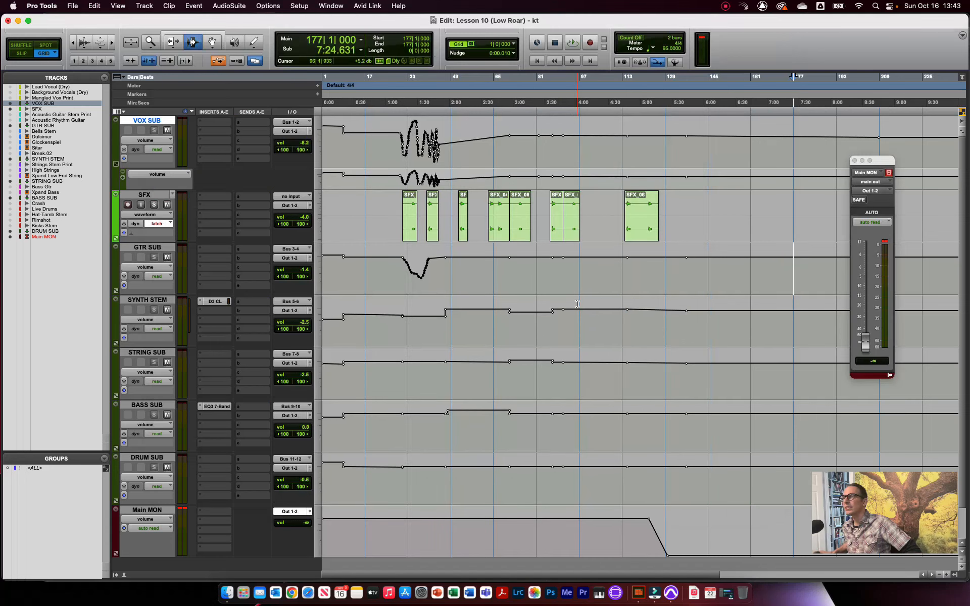
click(639, 595)
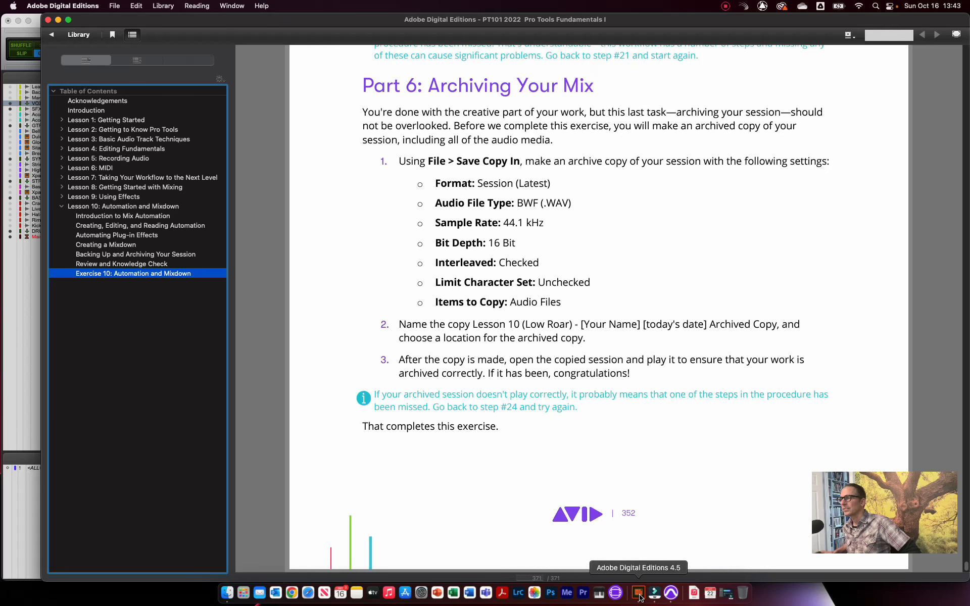
click(672, 595)
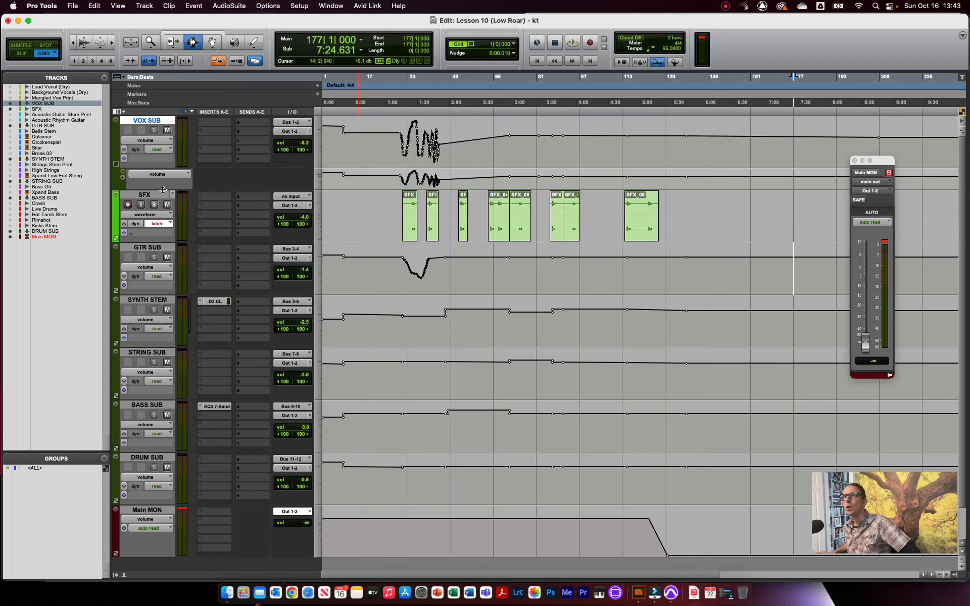
click(155, 215)
click(156, 223)
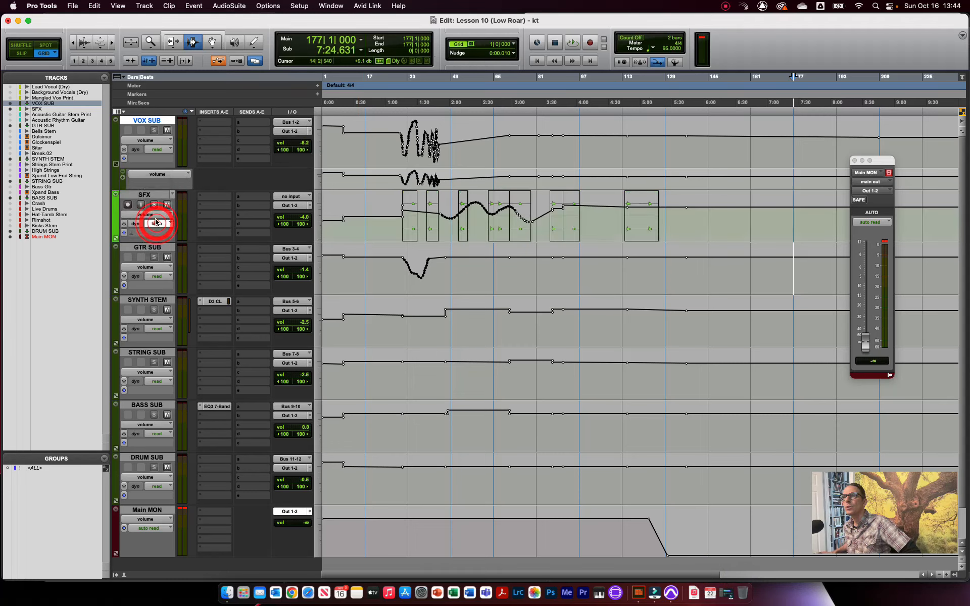